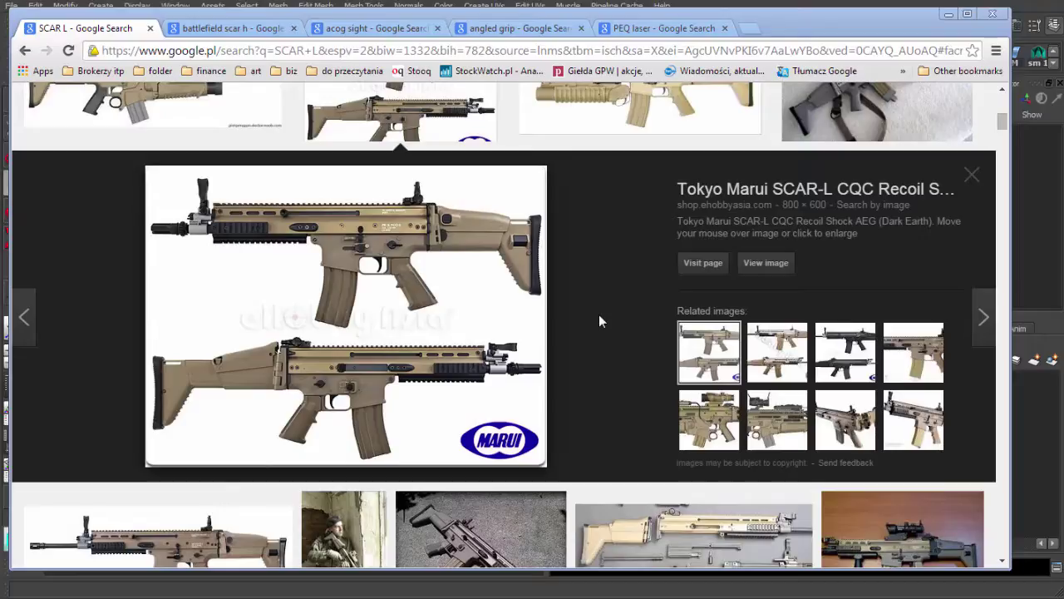
Switch to the Battlefield SCAR-H image results and examine the rifle reference picture and its related images.
{"action": "left_click", "coordinate": [222, 28]}
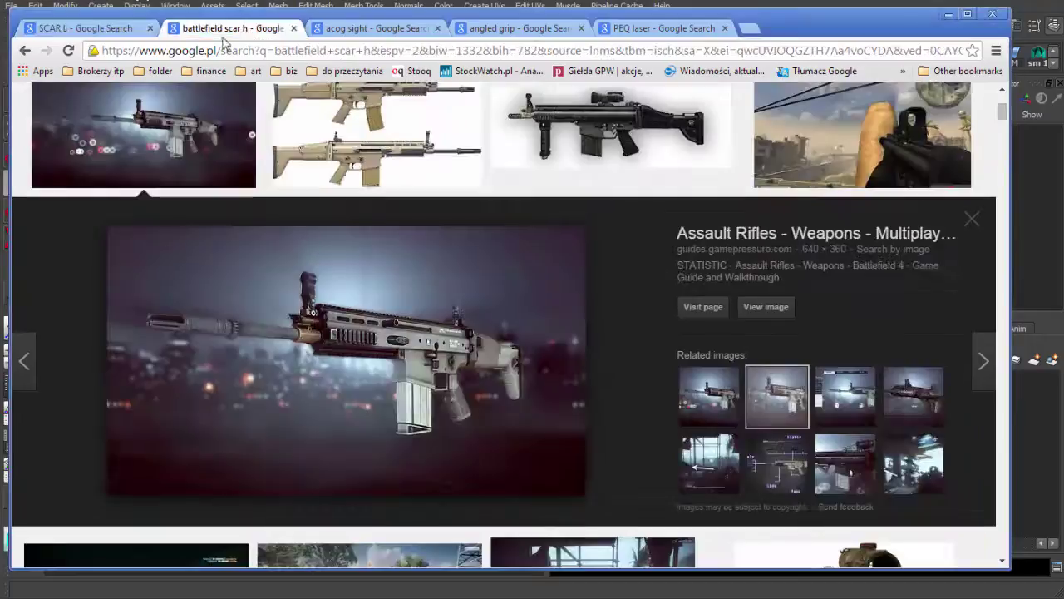
{"action": "scroll", "coordinate": [611, 390], "scroll_direction": "down", "scroll_amount": 1}
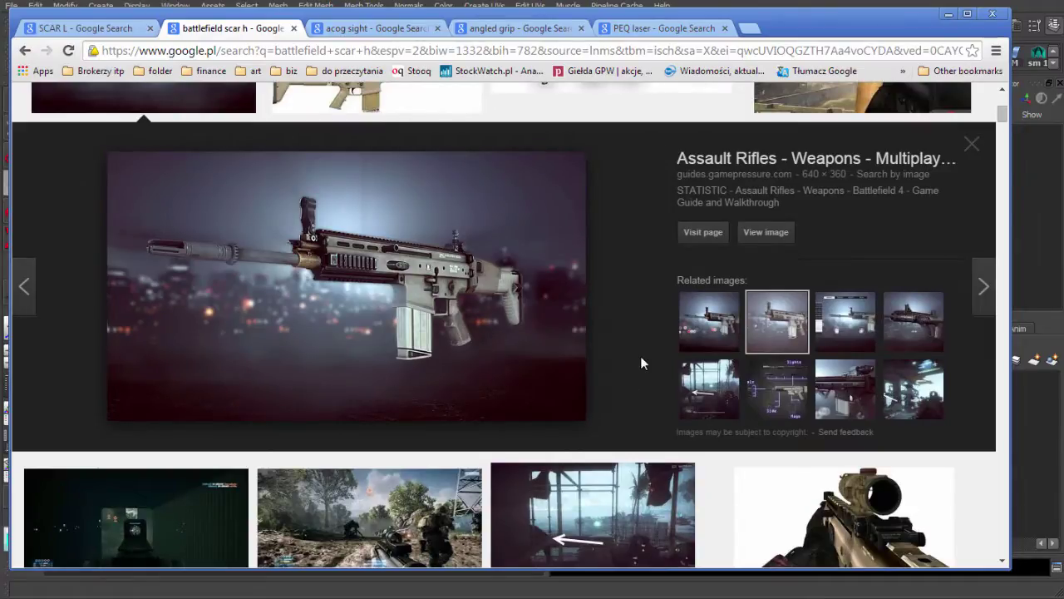
{"action": "scroll", "coordinate": [641, 363], "scroll_direction": "up", "scroll_amount": 1}
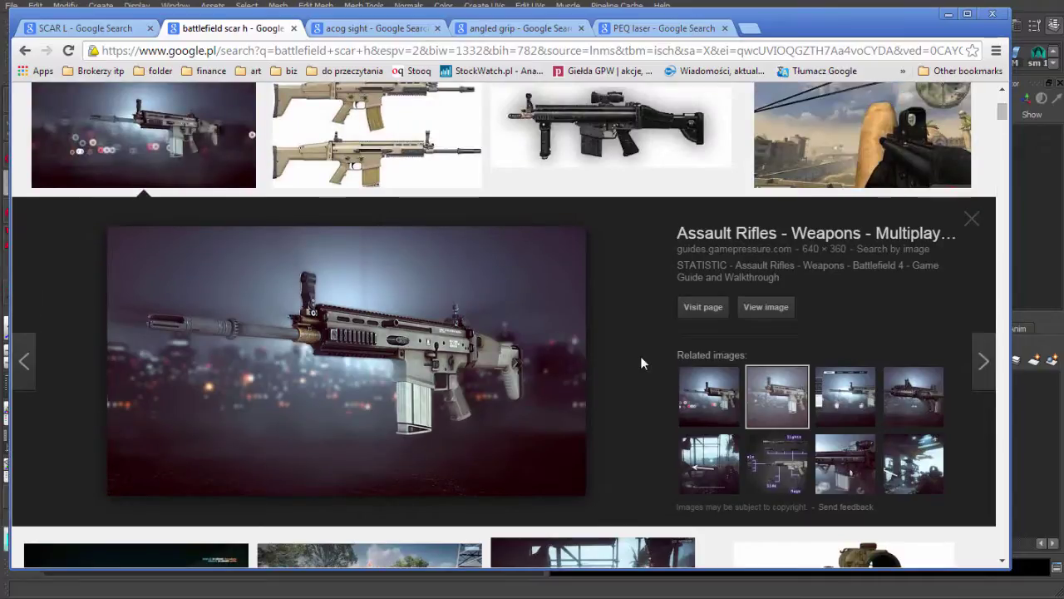
{"action": "scroll", "coordinate": [640, 363], "scroll_direction": "down", "scroll_amount": 1}
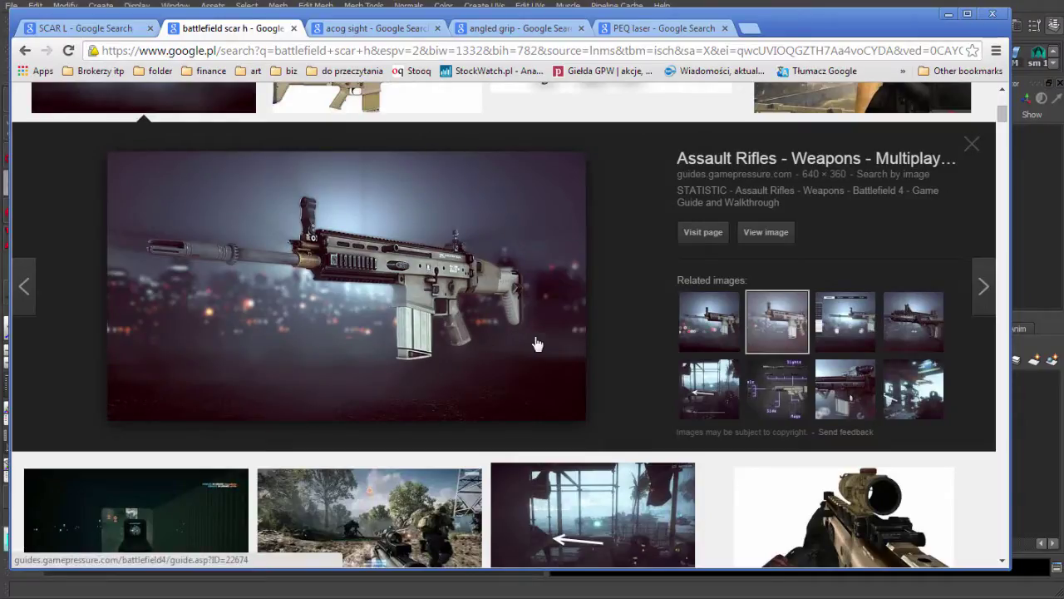
{"action": "scroll", "coordinate": [532, 349], "scroll_direction": "down", "scroll_amount": 2}
{"action": "scroll", "coordinate": [548, 345], "scroll_direction": "up", "scroll_amount": 2}
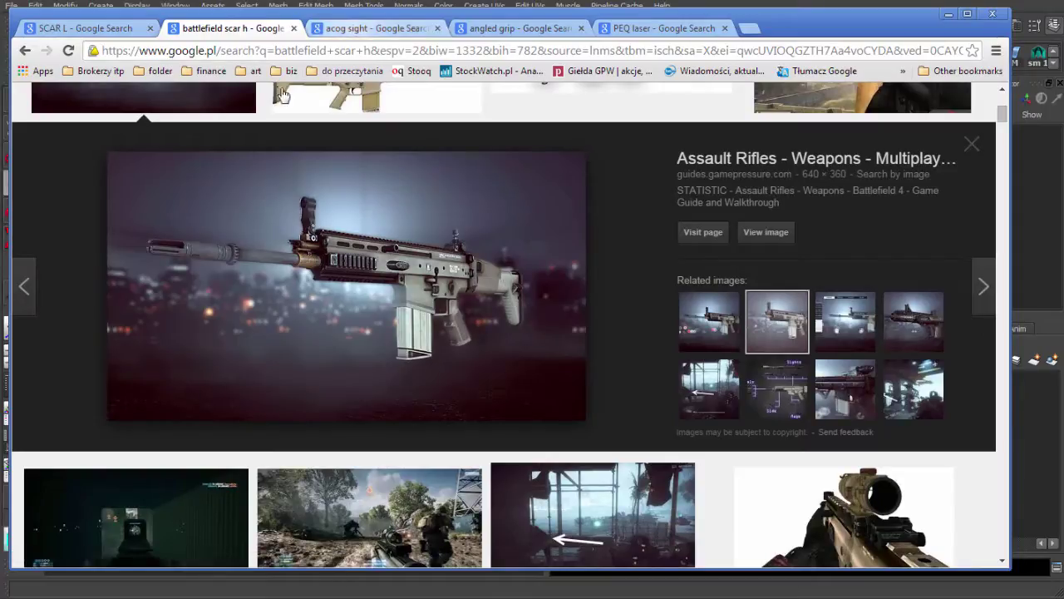
Look through the ACOG sight image results for scope references.
{"action": "left_click", "coordinate": [378, 29]}
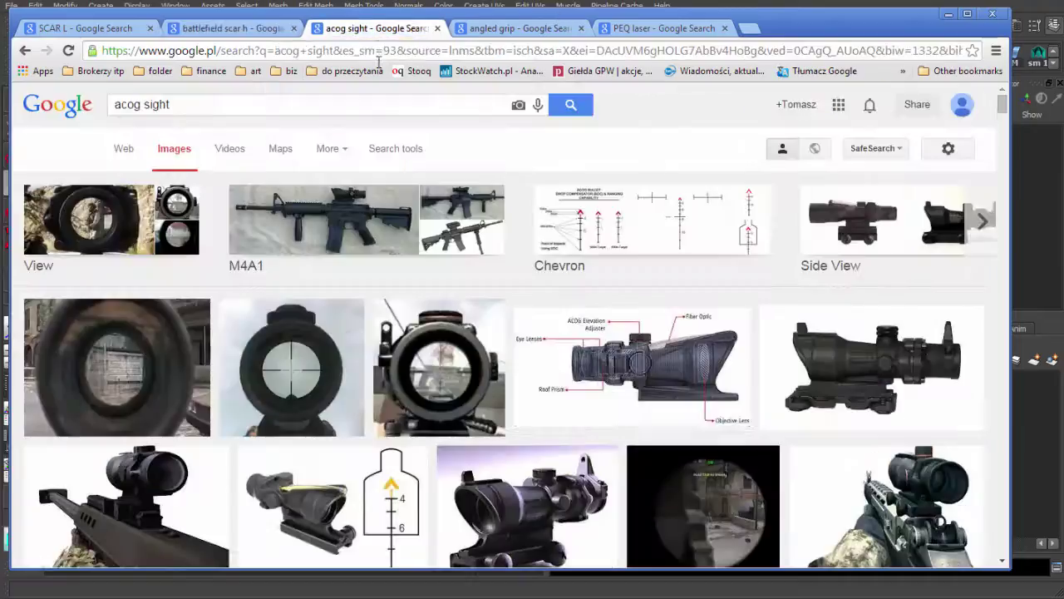
{"action": "scroll", "coordinate": [837, 294], "scroll_direction": "down", "scroll_amount": 1}
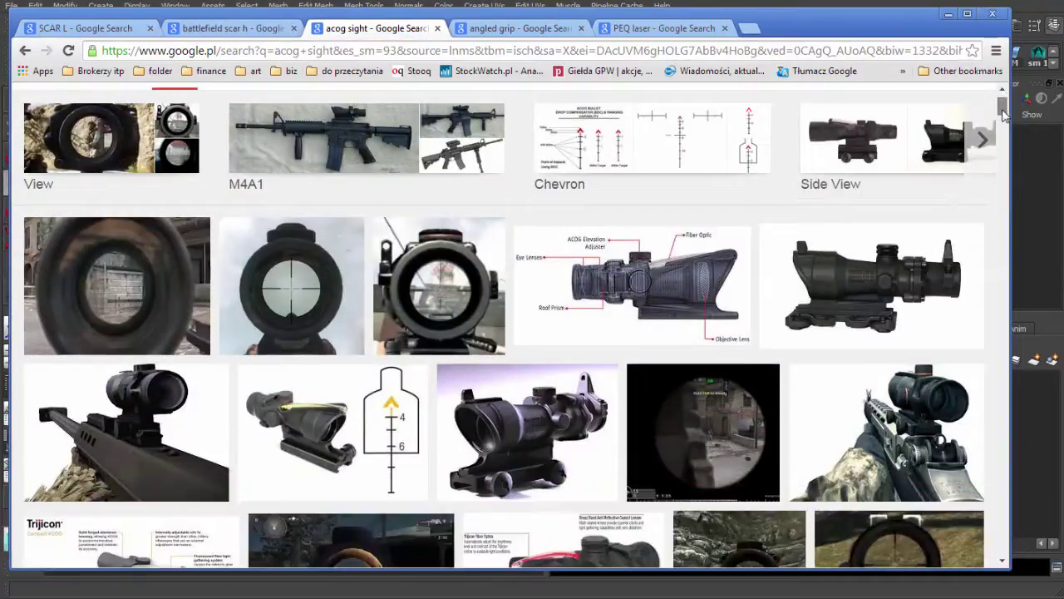
{"action": "scroll", "coordinate": [837, 294], "scroll_direction": "down", "scroll_amount": 2}
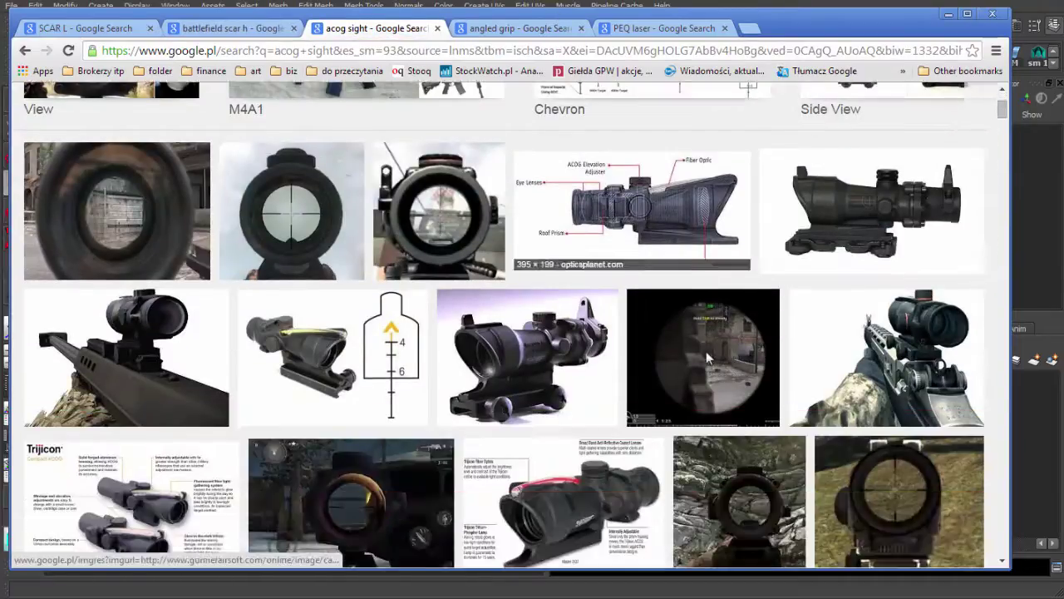
{"action": "scroll", "coordinate": [784, 360], "scroll_direction": "up", "scroll_amount": 3}
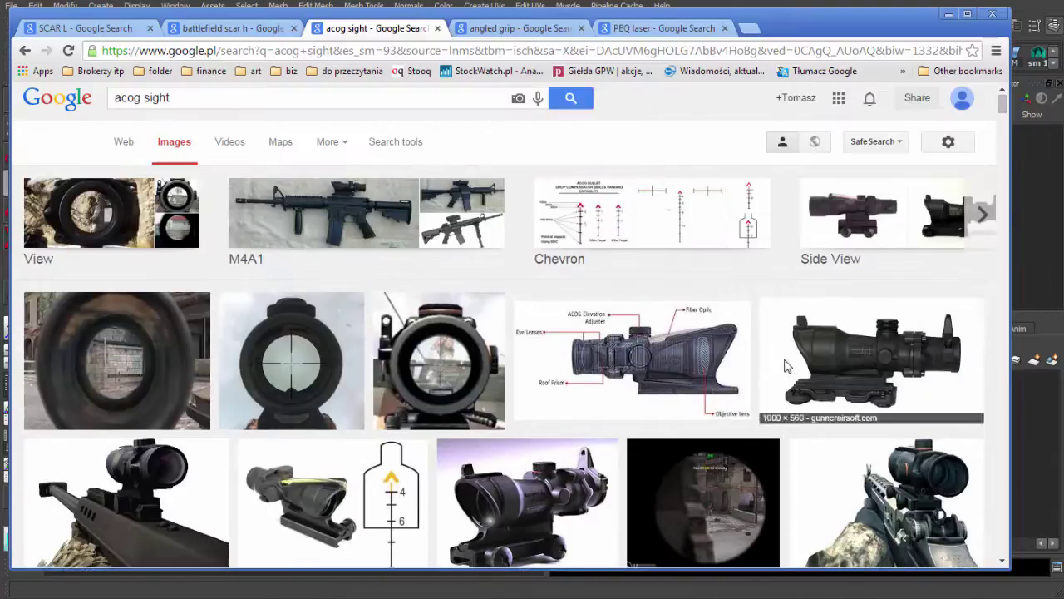
Look through the angled grip and PEQ laser image results for attachment references, including the AN/PEQ-15 picture.
{"action": "left_click", "coordinate": [512, 31]}
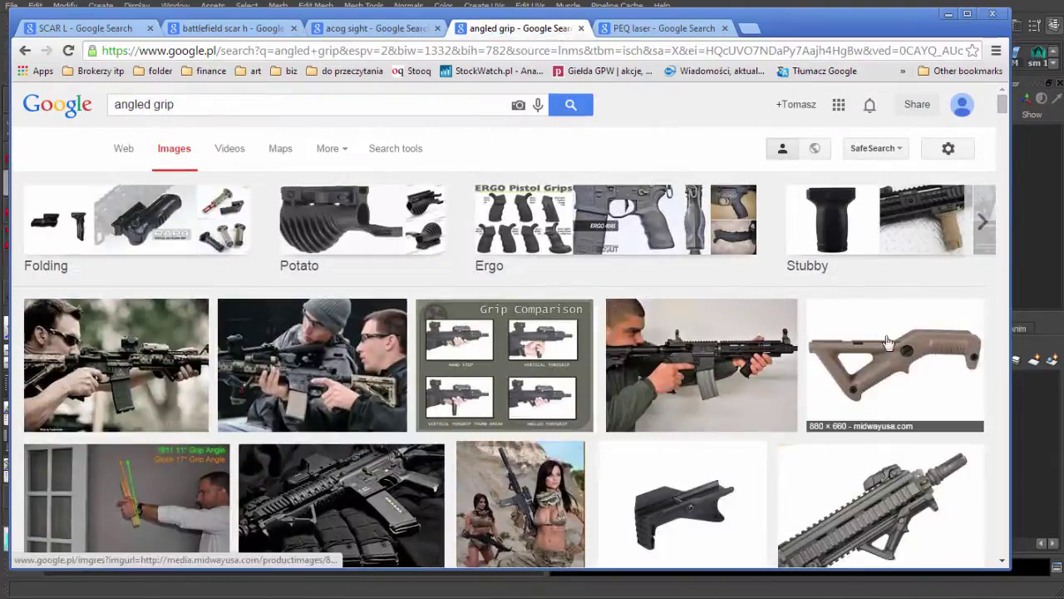
{"action": "scroll", "coordinate": [902, 380], "scroll_direction": "down", "scroll_amount": 1}
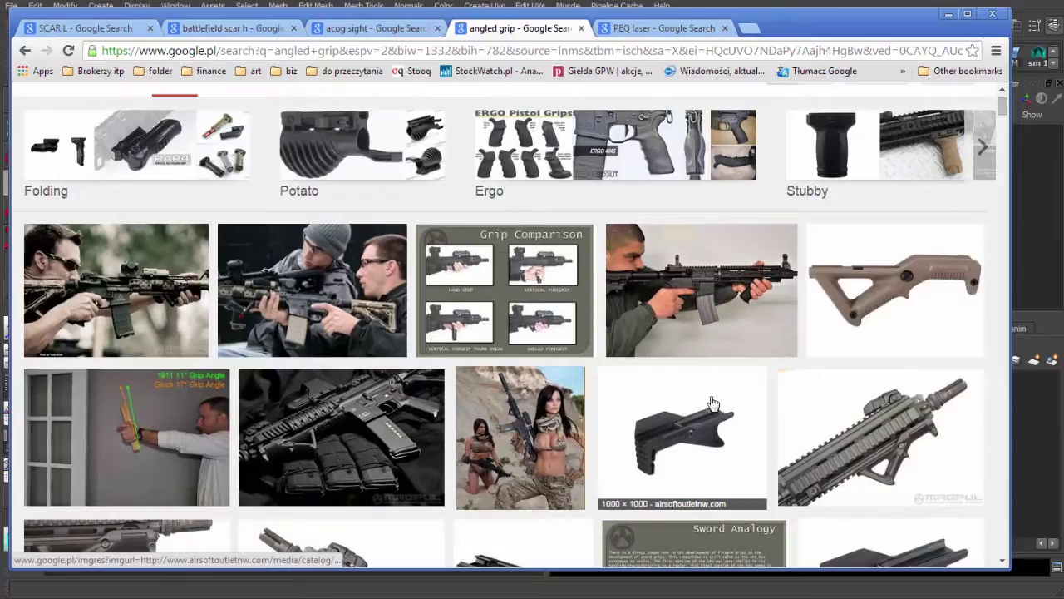
{"action": "left_click", "coordinate": [672, 32]}
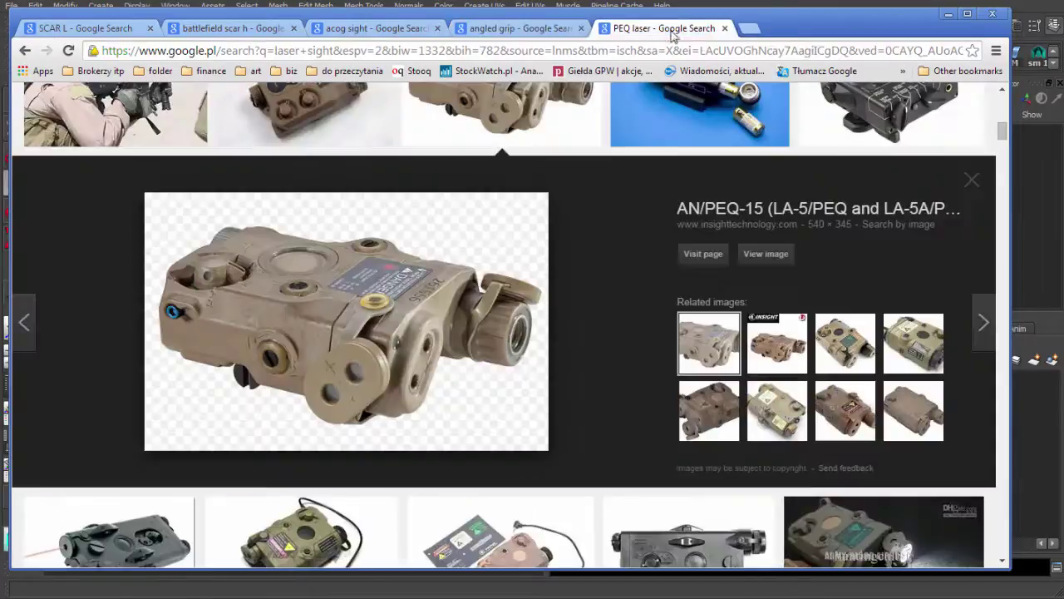
{"action": "scroll", "coordinate": [435, 319], "scroll_direction": "up", "scroll_amount": 1}
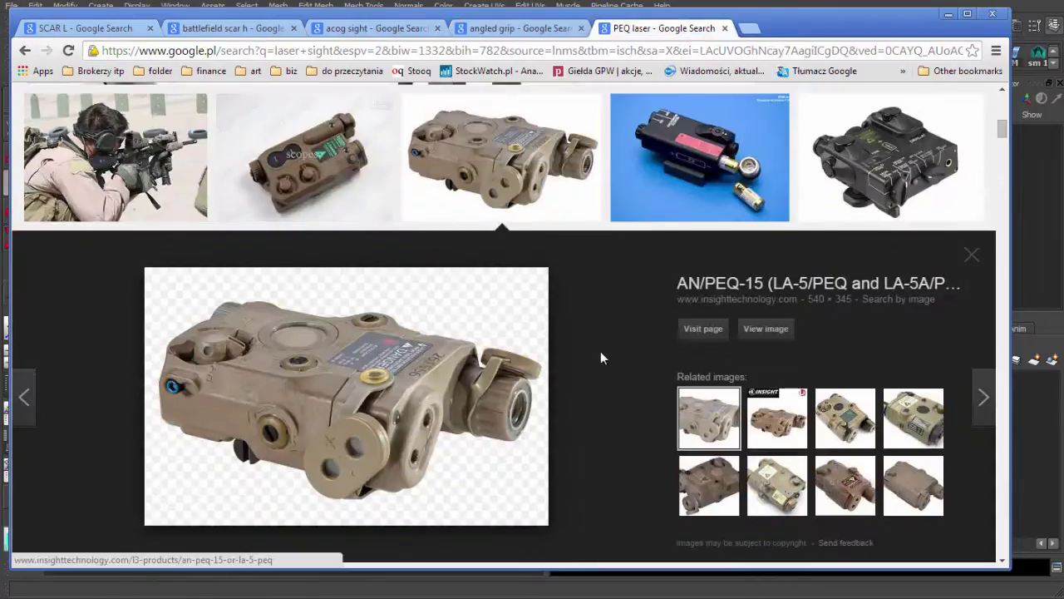
{"action": "scroll", "coordinate": [606, 347], "scroll_direction": "up", "scroll_amount": 9}
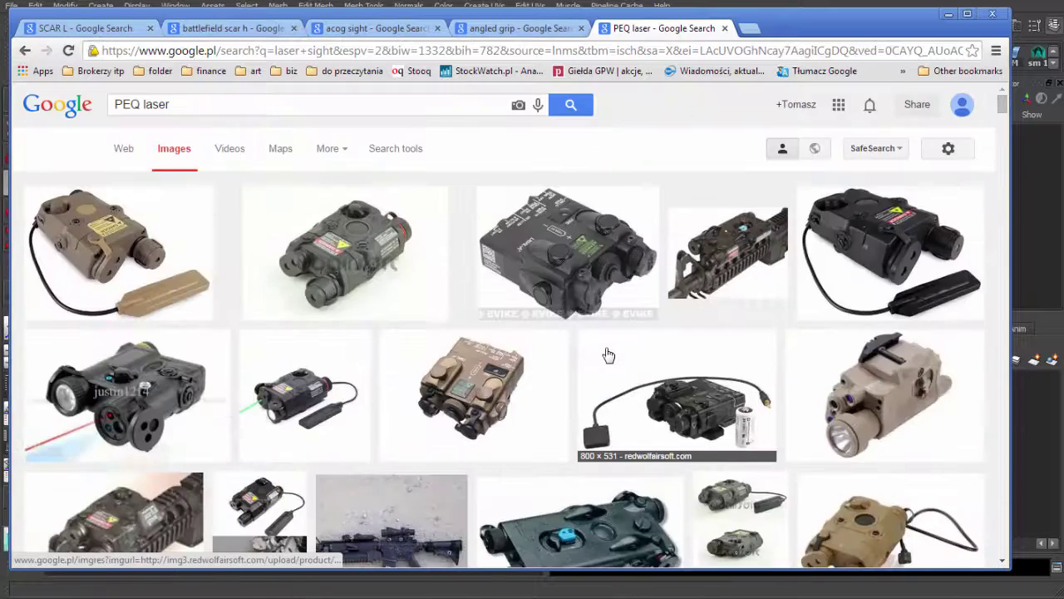
{"action": "scroll", "coordinate": [606, 348], "scroll_direction": "down", "scroll_amount": 7}
{"action": "scroll", "coordinate": [605, 353], "scroll_direction": "down", "scroll_amount": 3}
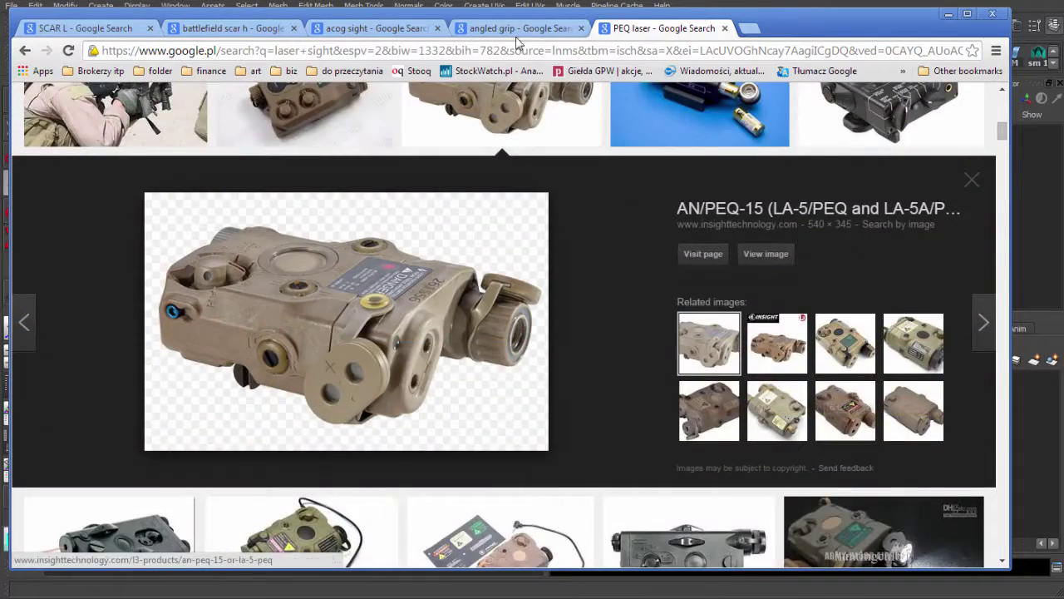
Return to the ACOG sight image results and switch from the browser to the Maya scene with the cubes.
{"action": "left_click", "coordinate": [509, 30]}
{"action": "left_click", "coordinate": [409, 30]}
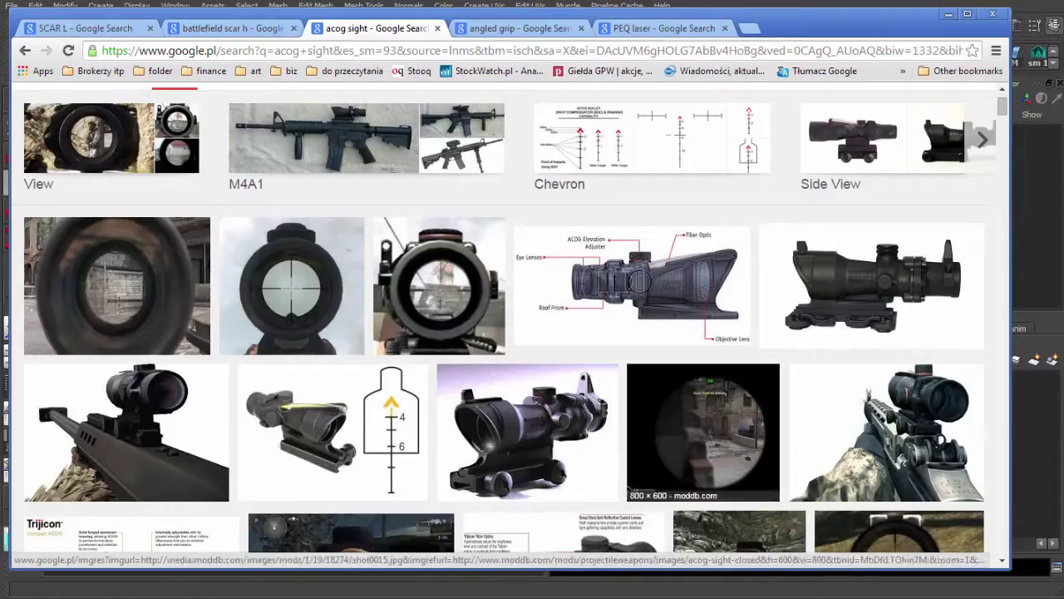
{"action": "left_click", "coordinate": [613, 1]}
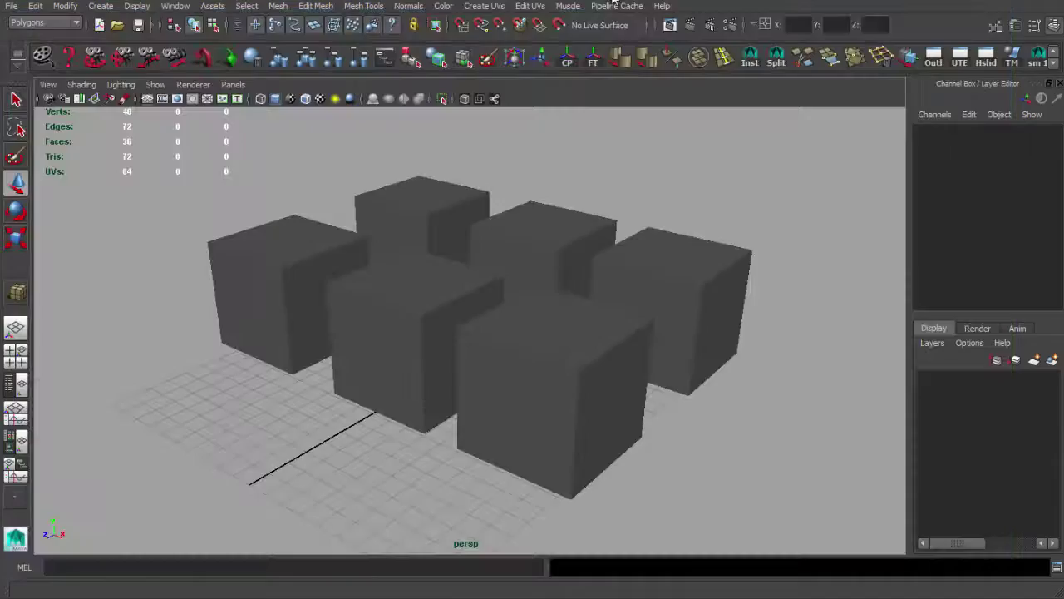
Select the rightmost cube in the back row and move its pivot outside the cube, to about X 133, Y 42, Z -140.
{"action": "mouse_move", "coordinate": [582, 345]}
{"action": "left_mouse_down", "text": "alt"}
{"action": "mouse_move", "coordinate": [613, 349]}
{"action": "mouse_move", "coordinate": [610, 359]}
{"action": "mouse_move", "coordinate": [577, 359]}
{"action": "left_mouse_up", "text": "alt"}
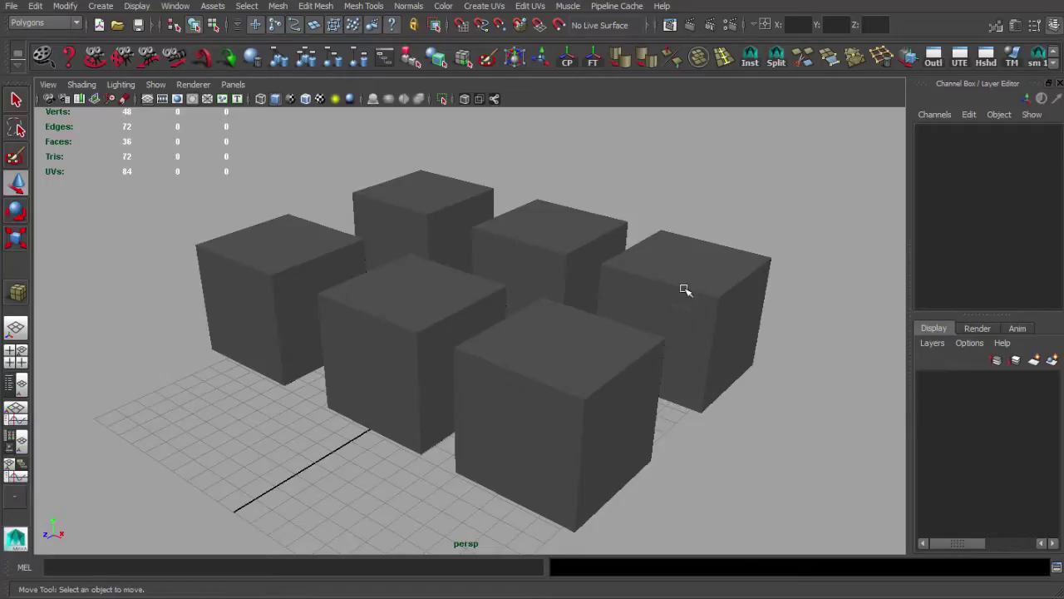
{"action": "left_click_drag", "start_coordinate": [678, 265], "coordinate": [685, 264], "text": "alt"}
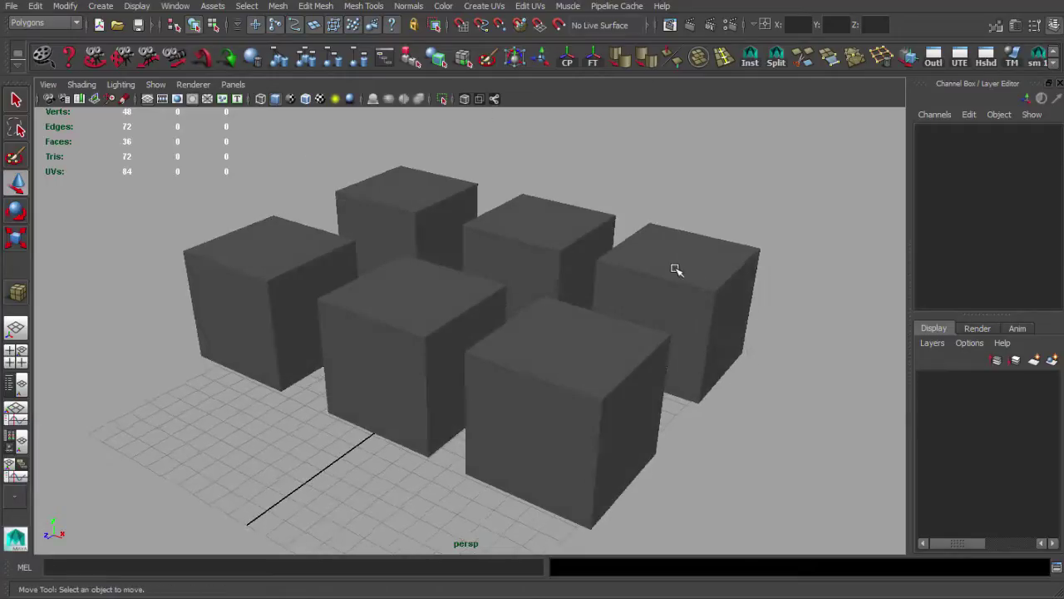
{"action": "left_click", "coordinate": [674, 270]}
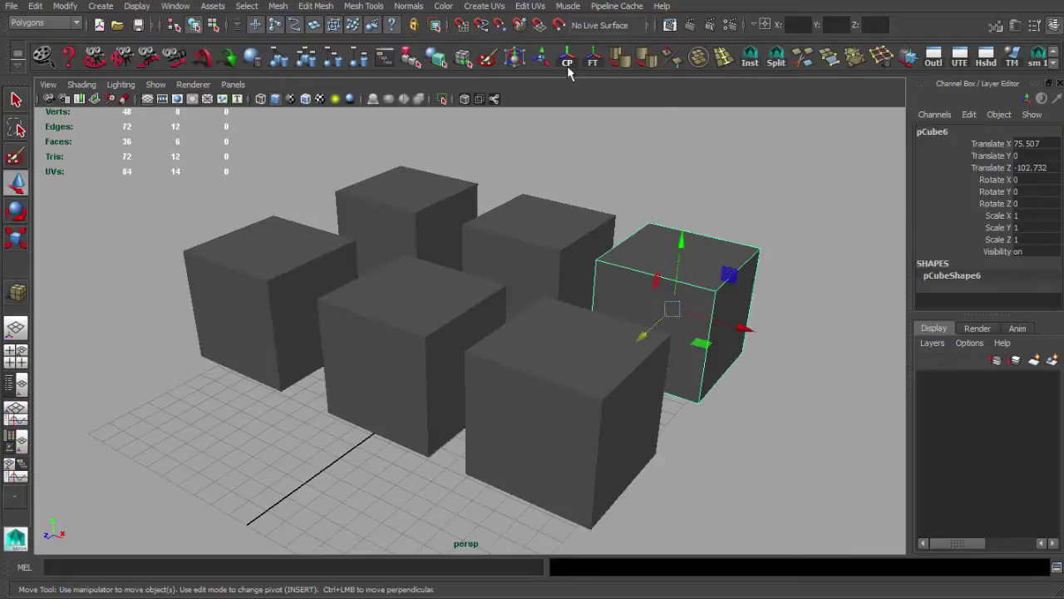
{"action": "right_click_drag", "start_coordinate": [677, 239], "coordinate": [613, 222], "text": "alt"}
{"action": "left_click_drag", "start_coordinate": [612, 223], "coordinate": [651, 238], "text": "alt"}
{"action": "middle_click_drag", "start_coordinate": [651, 237], "coordinate": [614, 247], "text": "alt"}
{"action": "right_click_drag", "start_coordinate": [614, 247], "coordinate": [628, 242], "text": "alt"}
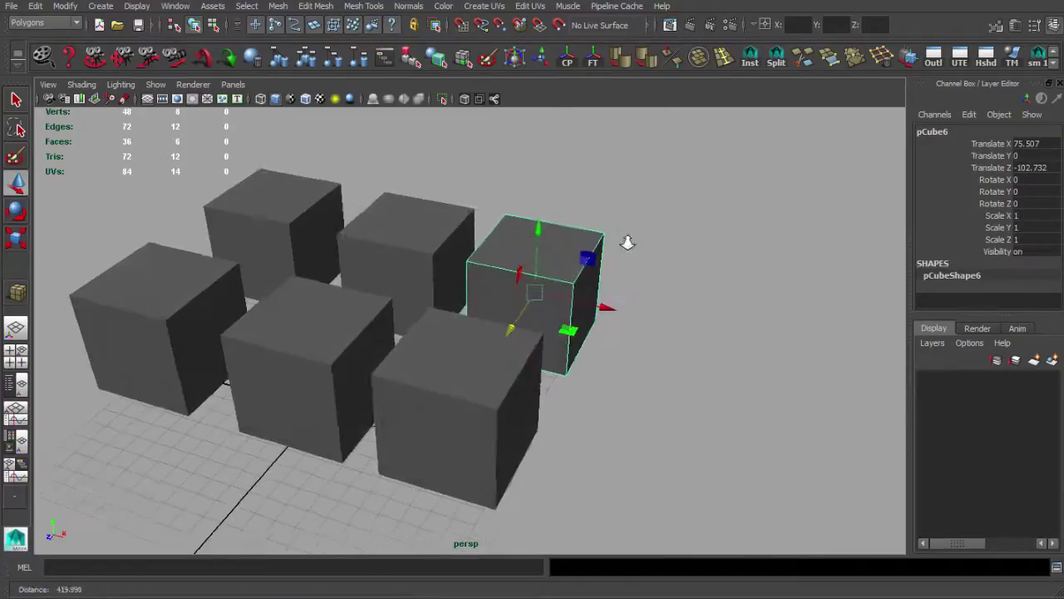
{"action": "middle_click_drag", "start_coordinate": [628, 242], "coordinate": [646, 239], "text": "alt"}
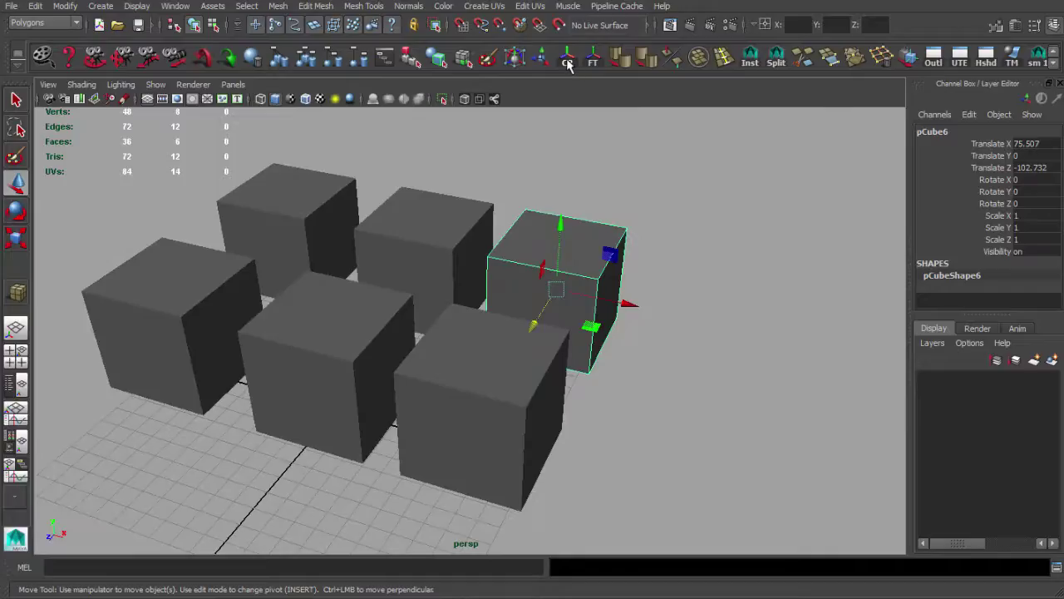
{"action": "left_click_drag", "start_coordinate": [619, 218], "coordinate": [608, 236], "text": "alt"}
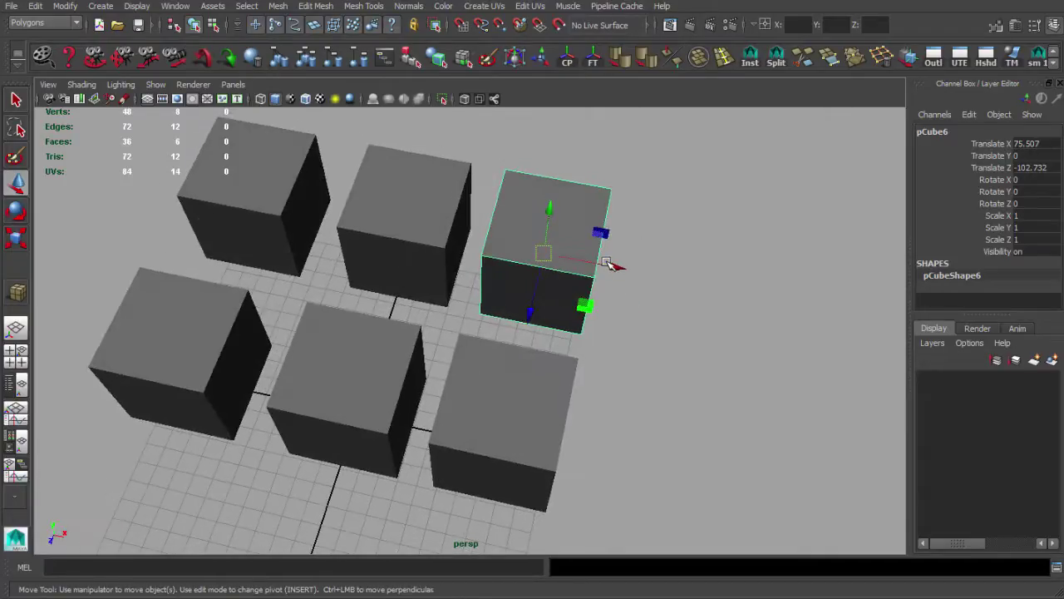
{"action": "key", "text": "Insert"}
{"action": "left_click_drag", "start_coordinate": [544, 252], "coordinate": [662, 202]}
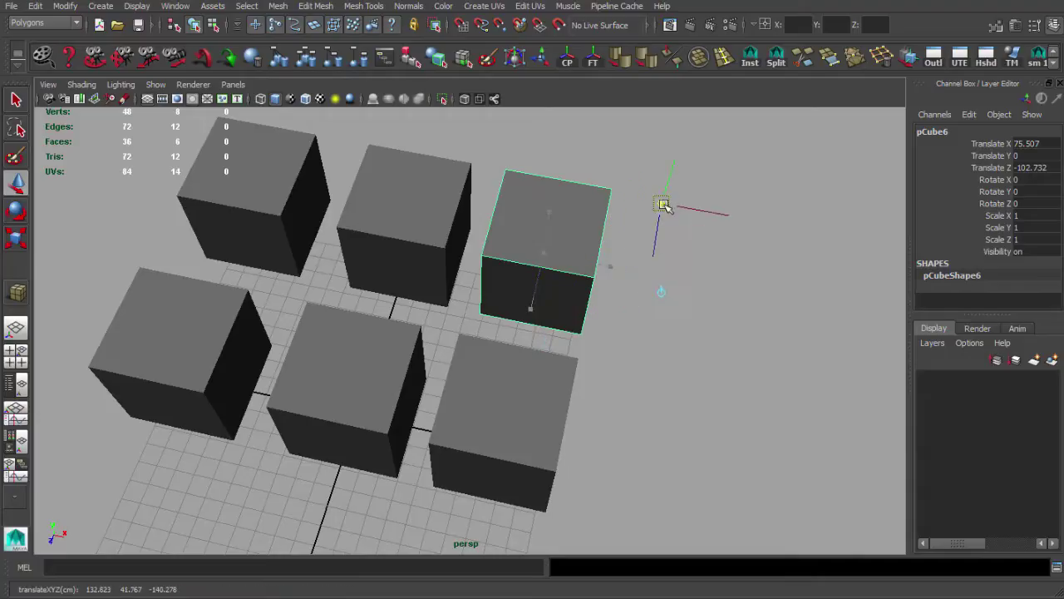
{"action": "key", "text": "Insert"}
Deselect and reselect the cube, examining its offset pivot from several angles.
{"action": "left_click_drag", "start_coordinate": [682, 277], "coordinate": [611, 293], "text": "alt"}
{"action": "left_click", "coordinate": [618, 243]}
{"action": "left_click", "coordinate": [503, 280]}
{"action": "left_click_drag", "start_coordinate": [503, 280], "coordinate": [578, 292], "text": "alt"}
{"action": "right_click_drag", "start_coordinate": [578, 292], "coordinate": [505, 296], "text": "alt"}
{"action": "middle_click_drag", "start_coordinate": [506, 297], "coordinate": [558, 292], "text": "alt"}
{"action": "left_click_drag", "start_coordinate": [556, 291], "coordinate": [615, 268], "text": "alt"}
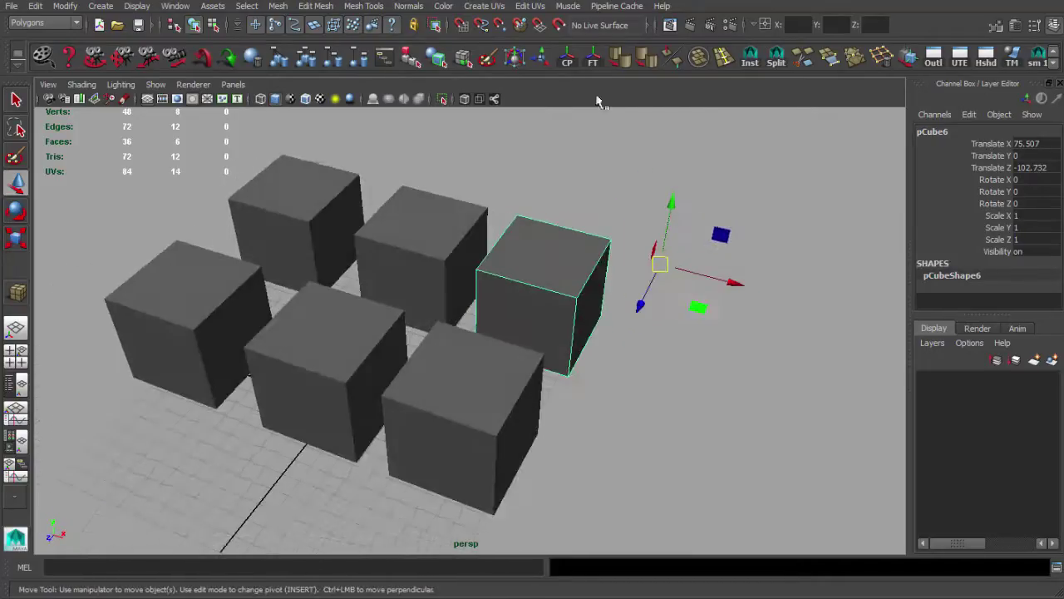
Center the cube's pivot and move the cube away from the others to about X 126, Z -149.
{"action": "left_click_drag", "start_coordinate": [577, 161], "coordinate": [646, 254], "text": "alt"}
{"action": "left_click_drag", "start_coordinate": [621, 328], "coordinate": [671, 379]}
{"action": "middle_click_drag", "start_coordinate": [672, 362], "coordinate": [513, 354], "text": "alt"}
{"action": "left_click_drag", "start_coordinate": [513, 353], "coordinate": [608, 102], "text": "alt"}
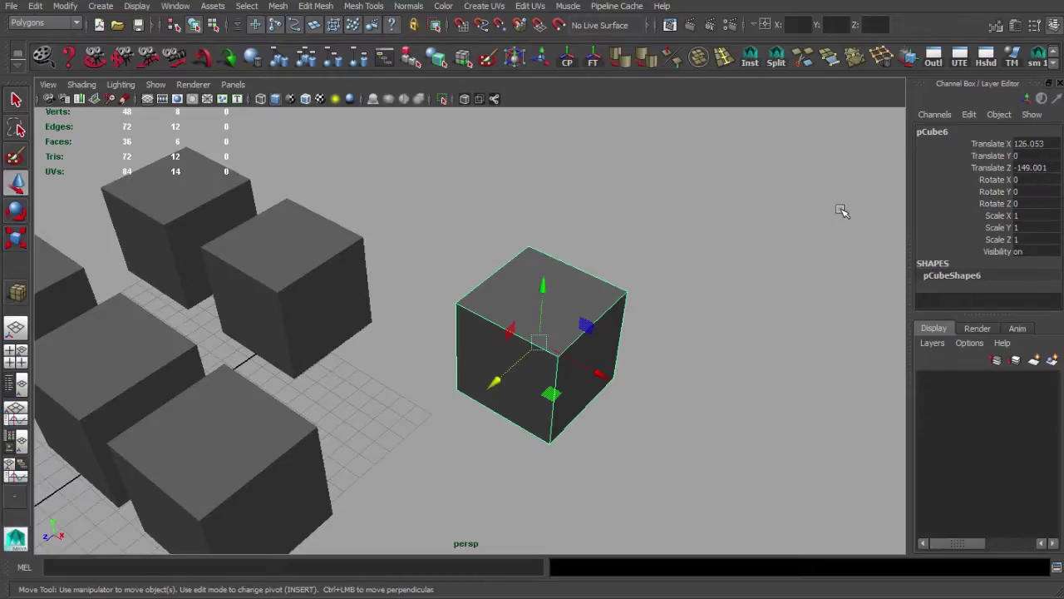
Freeze the transformations of the moved cube and reselect it to check its channel values.
{"action": "left_click_drag", "start_coordinate": [651, 341], "coordinate": [671, 356], "text": "alt"}
{"action": "left_click", "coordinate": [593, 60]}
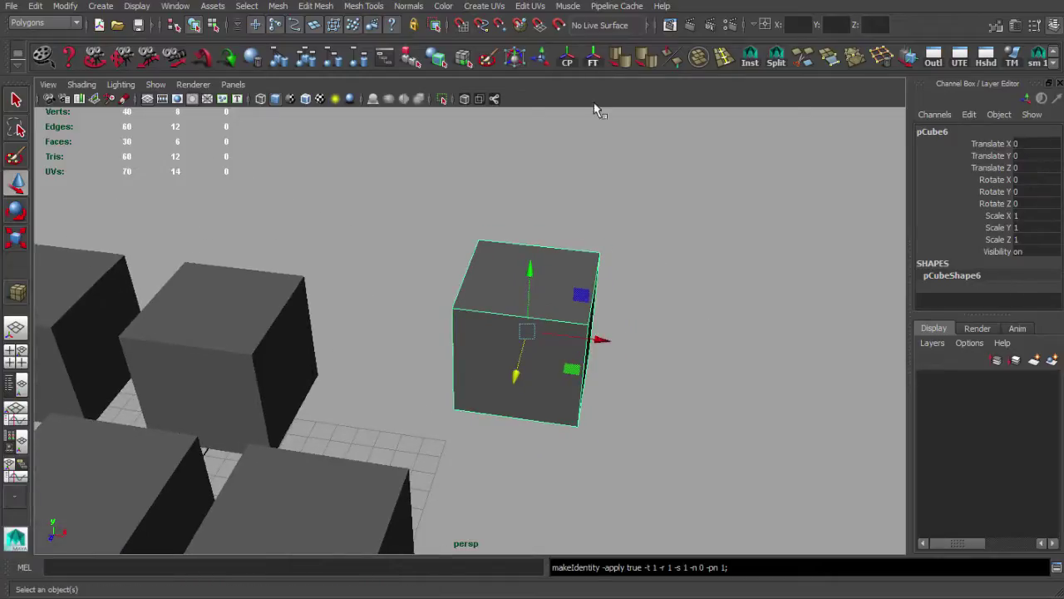
{"action": "left_click_drag", "start_coordinate": [596, 133], "coordinate": [576, 318], "text": "alt"}
{"action": "left_click", "coordinate": [577, 266]}
{"action": "left_click", "coordinate": [569, 341]}
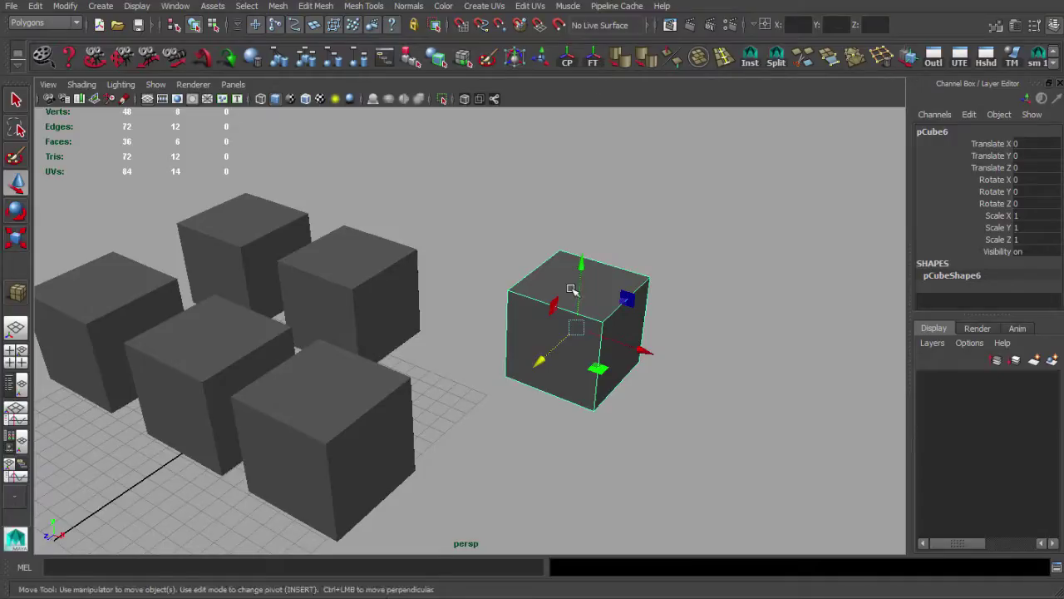
{"action": "left_click_drag", "start_coordinate": [577, 287], "coordinate": [458, 287], "text": "alt"}
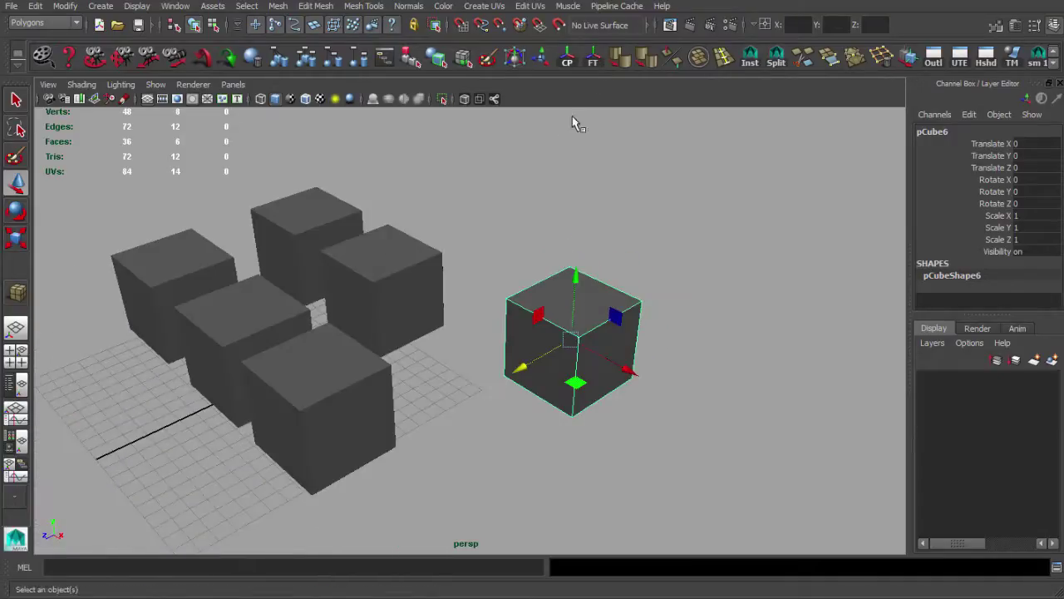
{"action": "left_click_drag", "start_coordinate": [557, 303], "coordinate": [615, 298], "text": "alt"}
{"action": "right_click_drag", "start_coordinate": [615, 298], "coordinate": [581, 301], "text": "alt"}
{"action": "left_click_drag", "start_coordinate": [615, 296], "coordinate": [580, 285], "text": "alt"}
{"action": "right_click_drag", "start_coordinate": [599, 289], "coordinate": [662, 297], "text": "alt"}
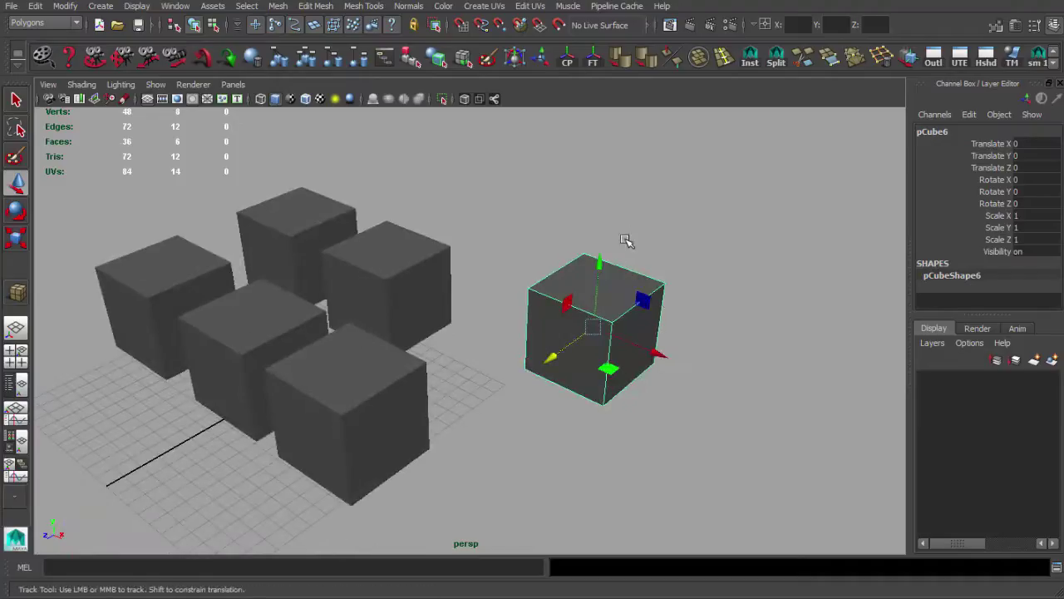
{"action": "middle_click_drag", "start_coordinate": [627, 241], "coordinate": [623, 235], "text": "alt"}
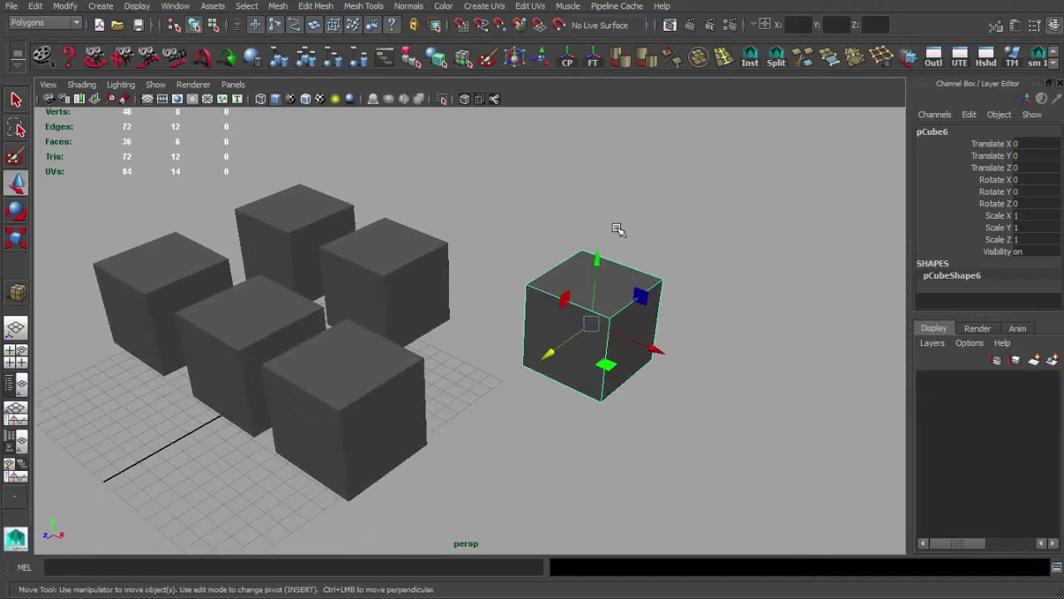
{"action": "right_click_drag", "start_coordinate": [613, 242], "coordinate": [620, 246], "text": "alt"}
{"action": "middle_click_drag", "start_coordinate": [609, 246], "coordinate": [622, 247], "text": "alt"}
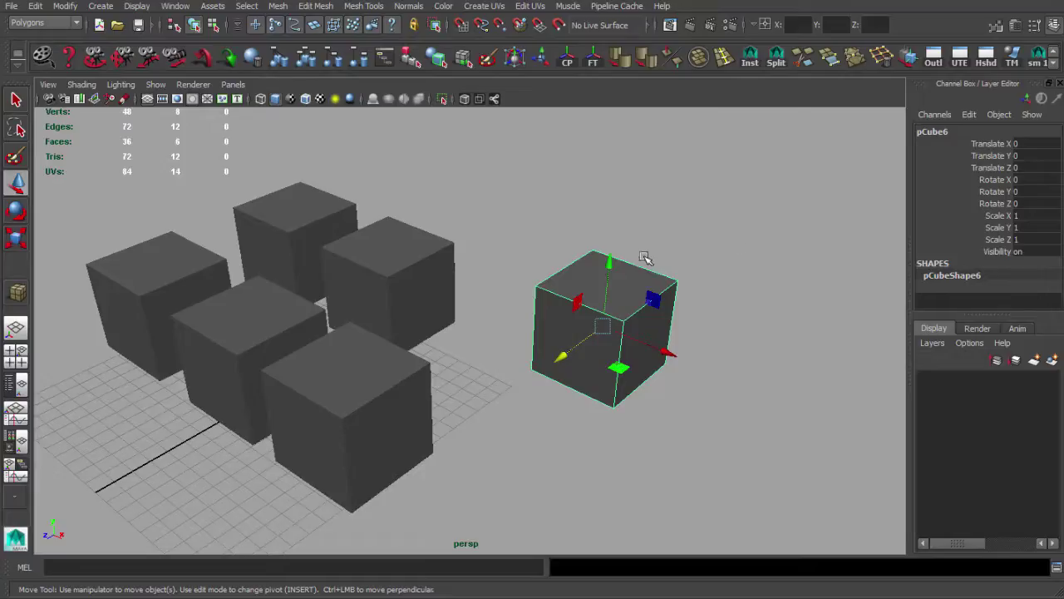
Bring up the command that deletes the selected cube's construction history.
{"action": "left_click", "coordinate": [35, 7]}
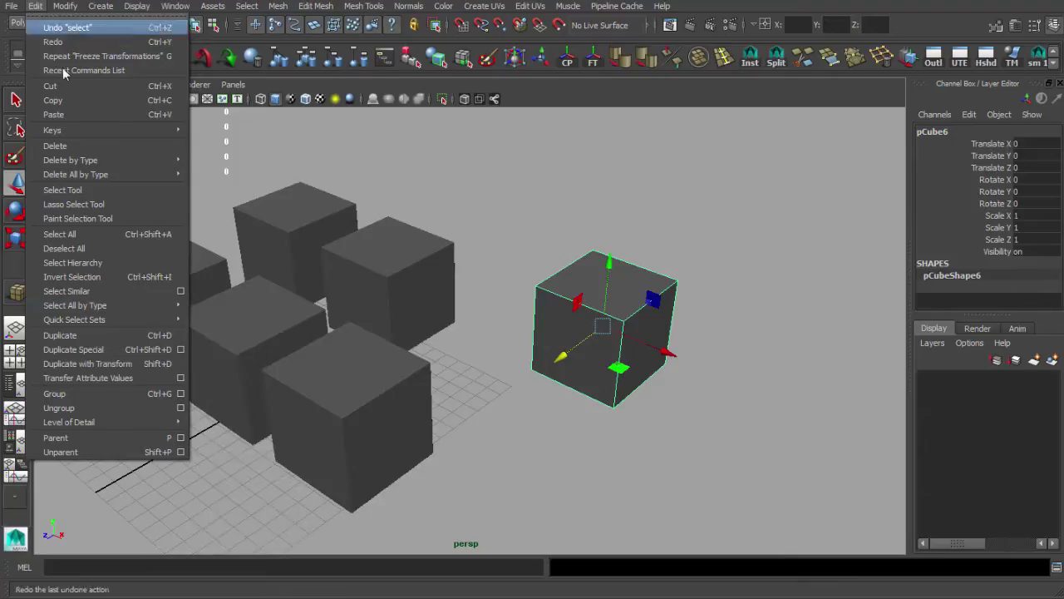
{"action": "mouse_move", "coordinate": [100, 159]}
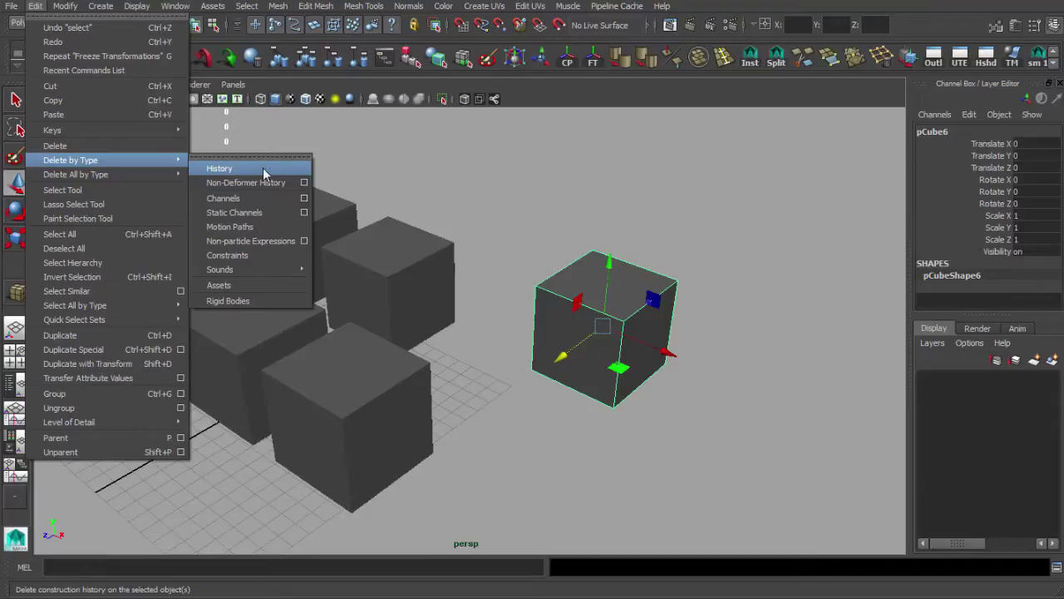
{"action": "left_click_drag", "start_coordinate": [493, 193], "coordinate": [574, 229], "text": "alt"}
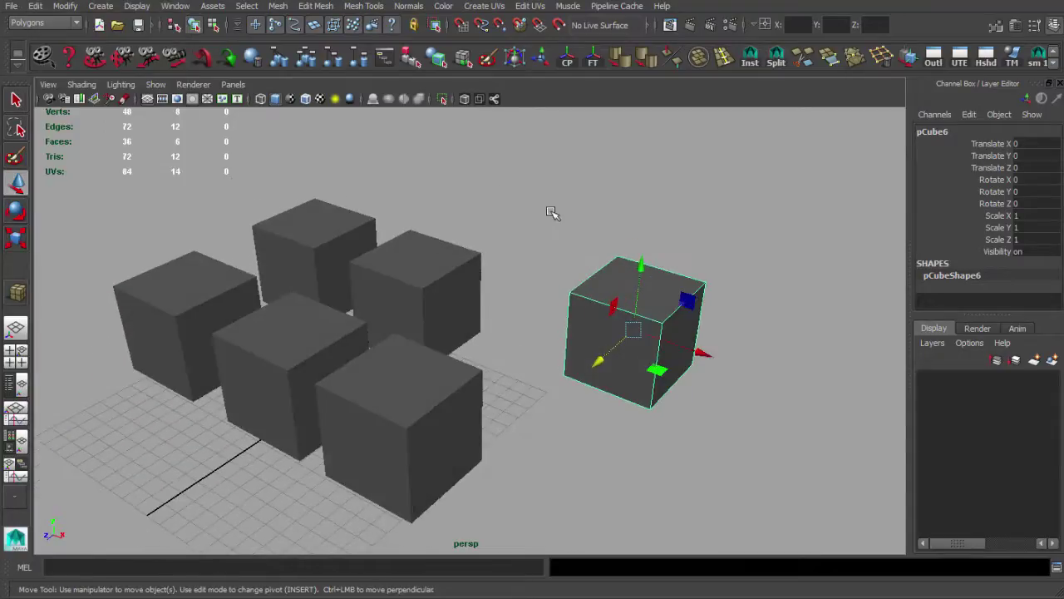
Soften the edges of the isolated cube and reselect it to examine its smoothed shading.
{"action": "left_click", "coordinate": [553, 213]}
{"action": "left_click_drag", "start_coordinate": [563, 278], "coordinate": [646, 157], "text": "alt"}
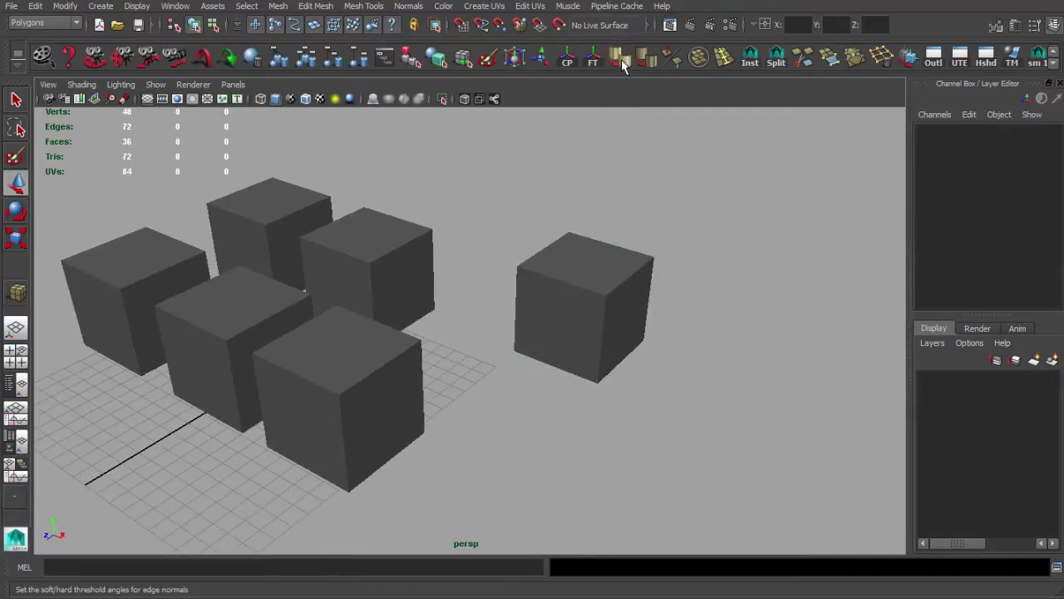
{"action": "left_click_drag", "start_coordinate": [589, 271], "coordinate": [521, 266], "text": "alt"}
{"action": "scroll", "coordinate": [521, 266], "scroll_direction": "up", "scroll_amount": 2}
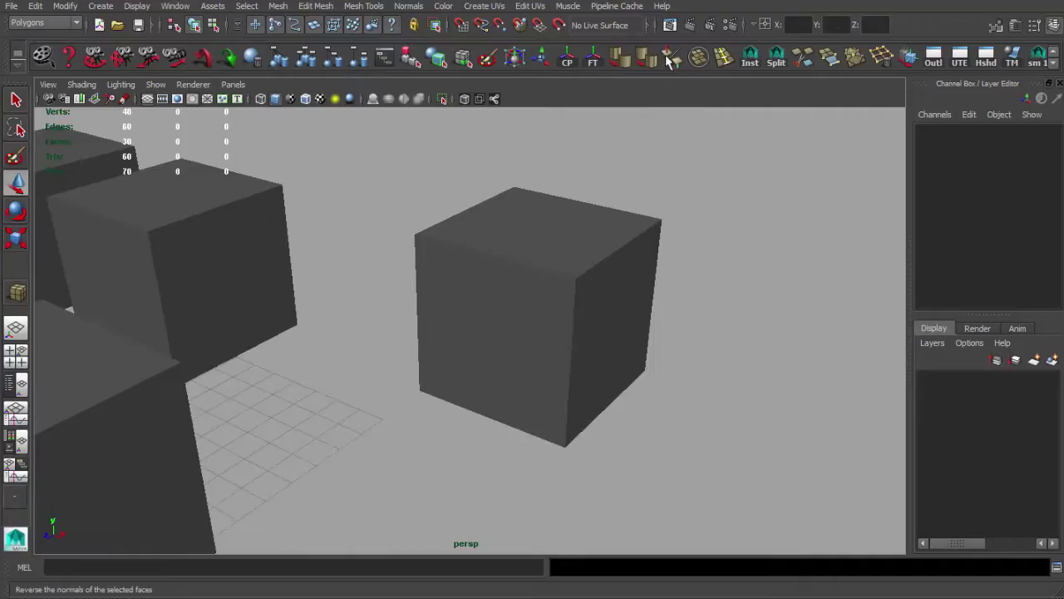
{"action": "left_click_drag", "start_coordinate": [556, 317], "coordinate": [552, 318], "text": "alt"}
{"action": "left_click", "coordinate": [549, 289]}
{"action": "middle_click_drag", "start_coordinate": [548, 280], "coordinate": [534, 308], "text": "alt"}
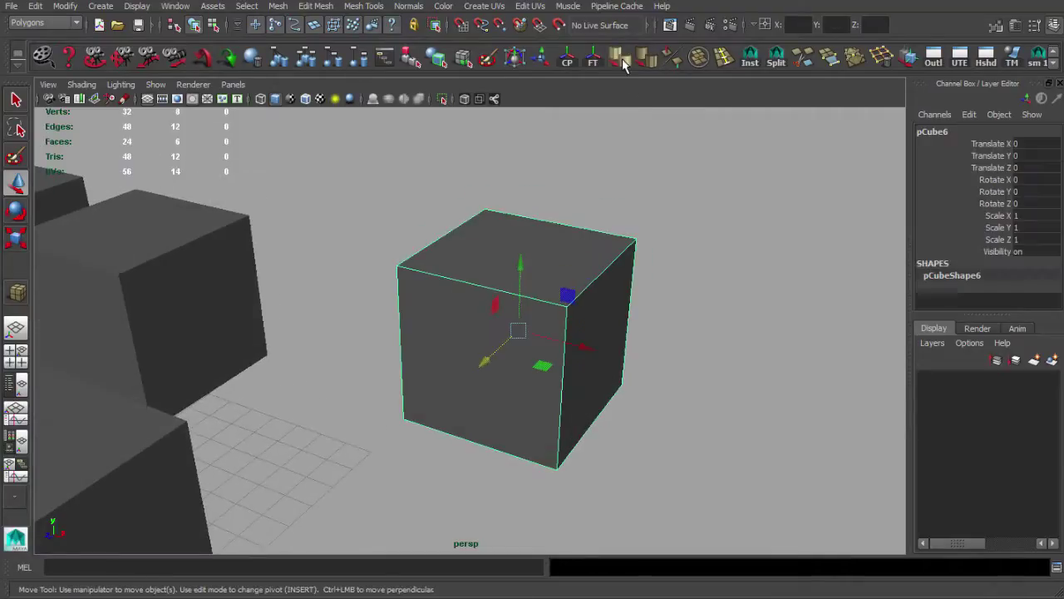
{"action": "left_click", "coordinate": [623, 61]}
{"action": "left_click", "coordinate": [684, 237]}
{"action": "left_click_drag", "start_coordinate": [699, 277], "coordinate": [610, 283], "text": "alt"}
{"action": "left_click", "coordinate": [561, 290]}
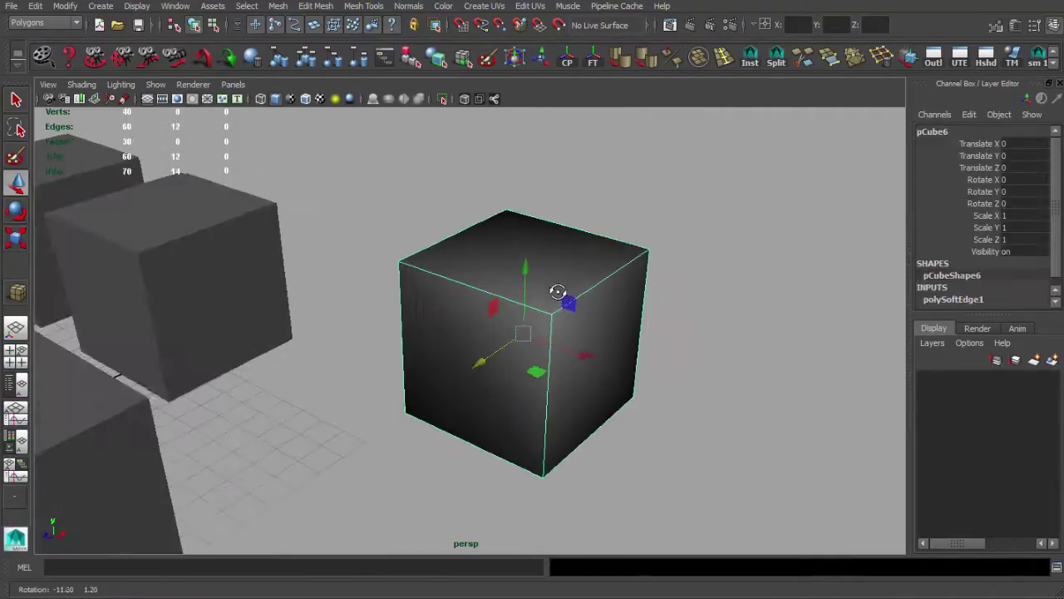
Open the Normals commands as a floating palette and apply Soften Edge to the isolated cube.
{"action": "left_click", "coordinate": [409, 7]}
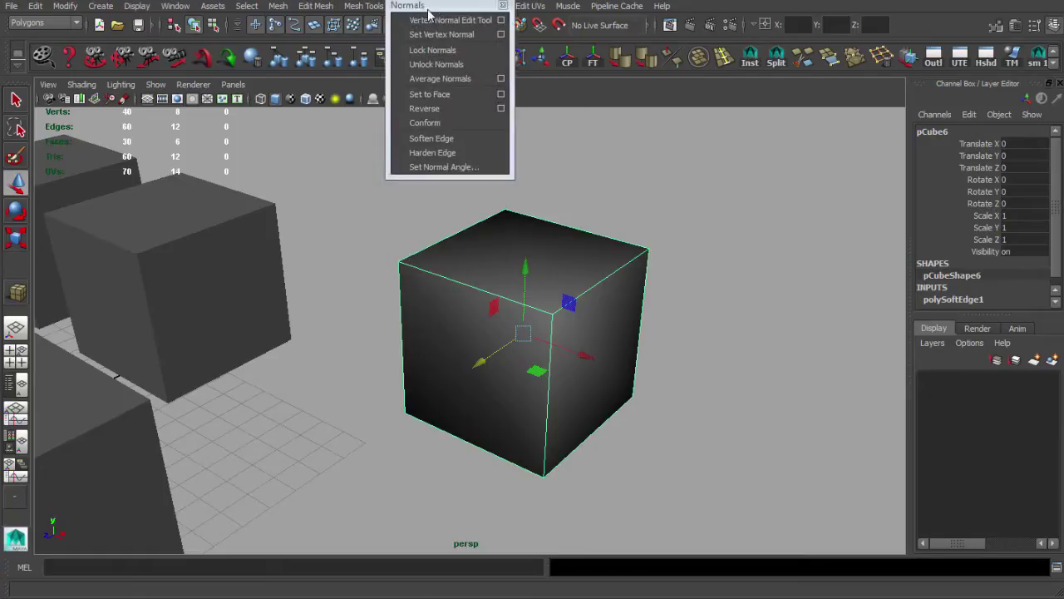
{"action": "left_click", "coordinate": [433, 17]}
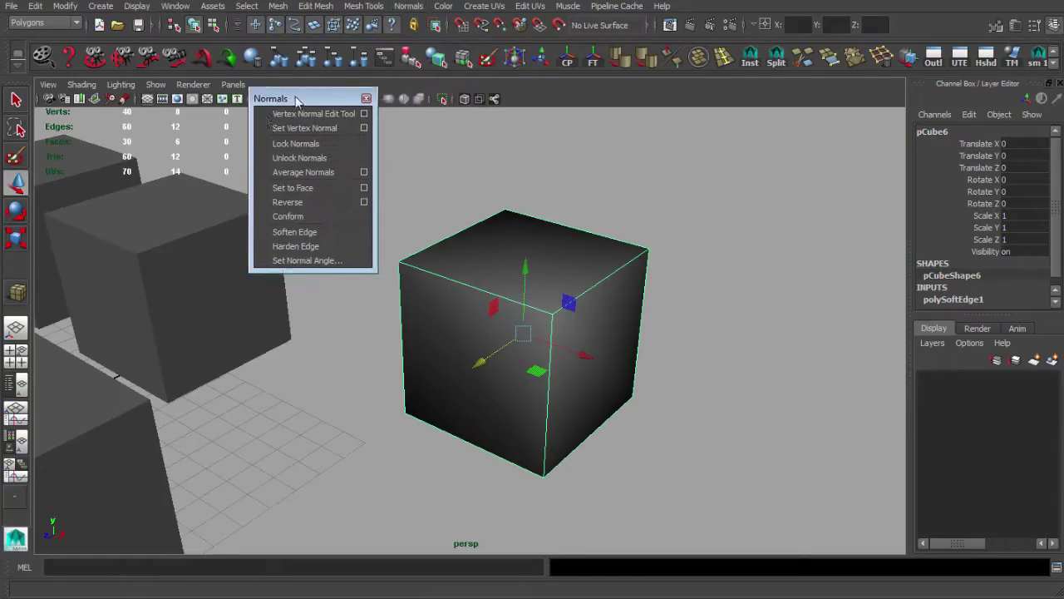
{"action": "left_click", "coordinate": [316, 240]}
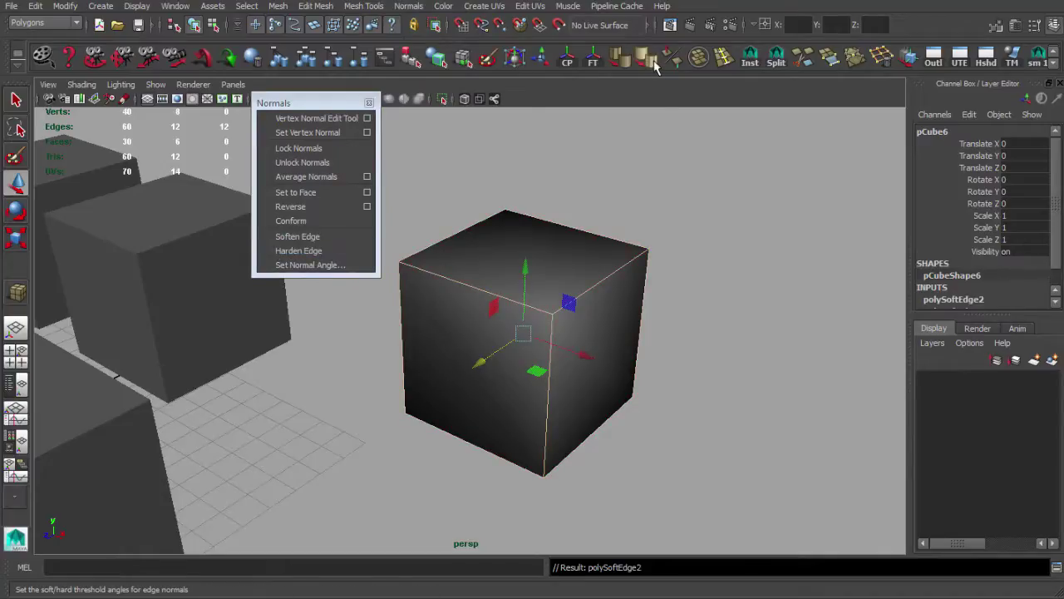
Harden the edges of the isolated cube and close the floating Normals palette.
{"action": "left_click", "coordinate": [669, 225]}
{"action": "left_click", "coordinate": [557, 290]}
{"action": "left_click", "coordinate": [652, 62]}
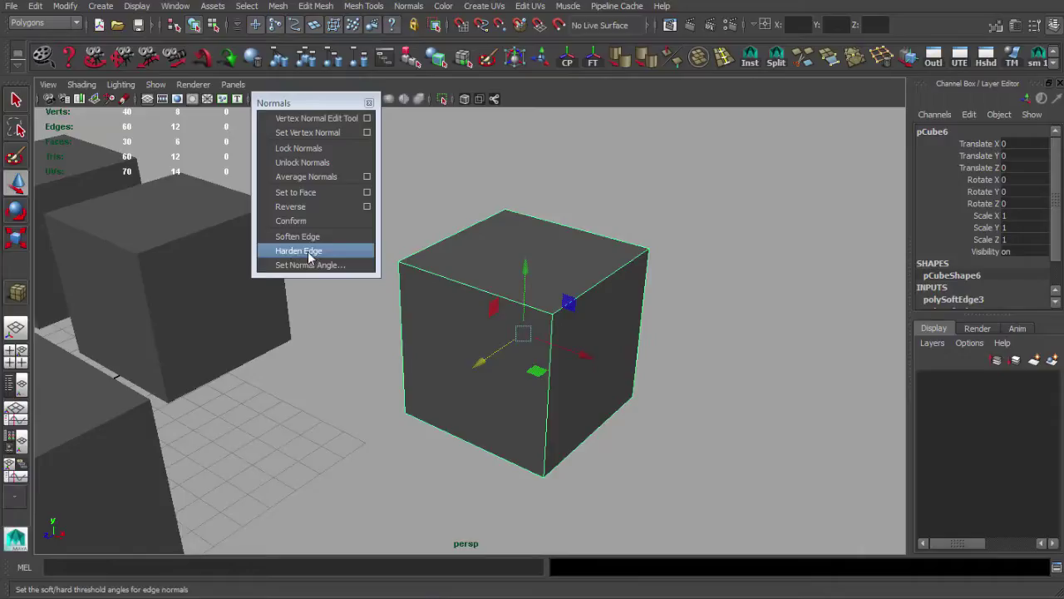
{"action": "left_click_drag", "start_coordinate": [317, 105], "coordinate": [293, 104]}
{"action": "left_click", "coordinate": [344, 103]}
Reverse the normals of the isolated cube and inspect its shading.
{"action": "right_click_drag", "start_coordinate": [502, 295], "coordinate": [443, 184], "text": "alt"}
{"action": "middle_click_drag", "start_coordinate": [442, 185], "coordinate": [506, 170], "text": "alt"}
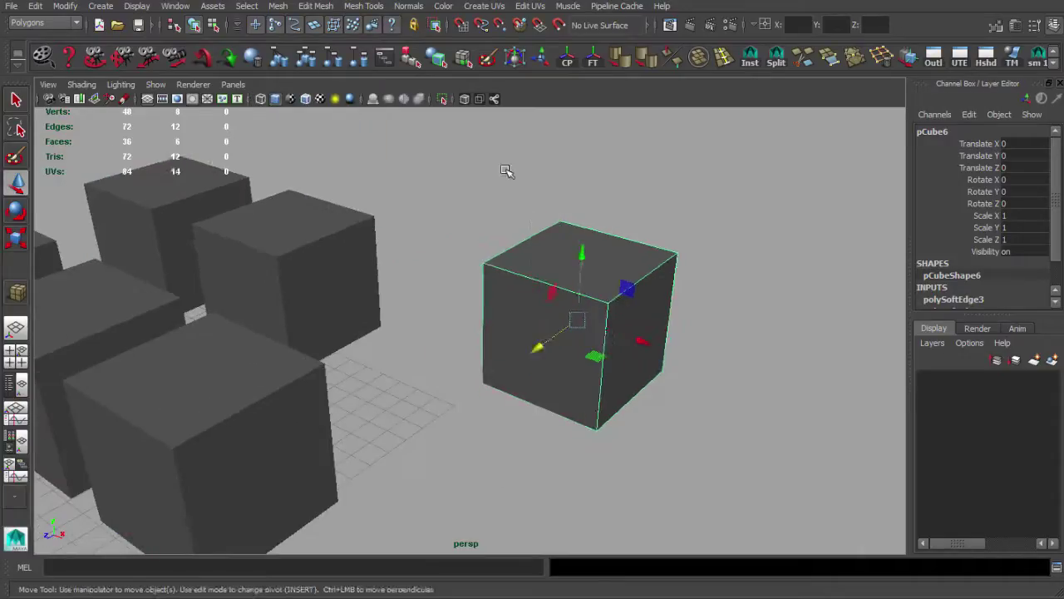
{"action": "left_click", "coordinate": [506, 170]}
{"action": "left_click_drag", "start_coordinate": [674, 230], "coordinate": [723, 234], "text": "alt"}
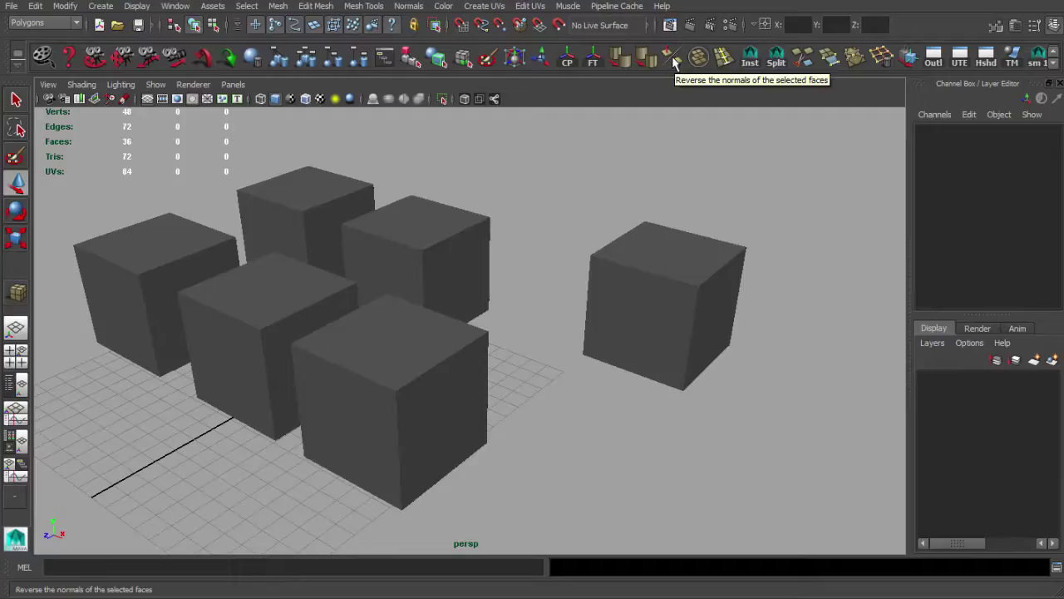
{"action": "left_click_drag", "start_coordinate": [656, 233], "coordinate": [623, 212], "text": "alt"}
{"action": "left_click", "coordinate": [550, 281]}
{"action": "left_click", "coordinate": [666, 283]}
{"action": "left_click", "coordinate": [602, 278]}
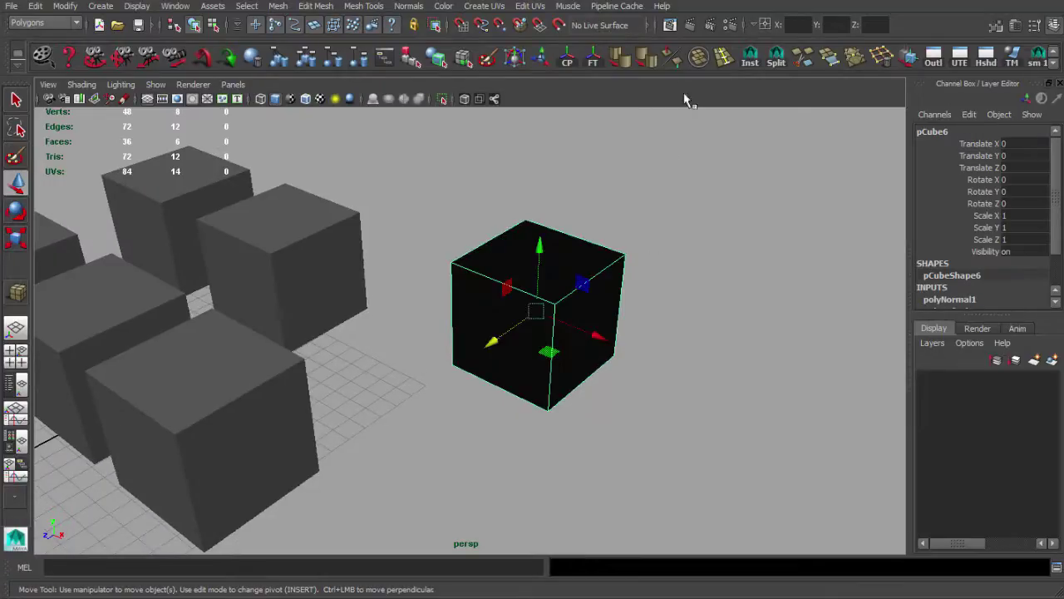
Reverse the isolated cube's normals again so they face outward, and deselect it.
{"action": "left_click", "coordinate": [670, 58]}
{"action": "left_click", "coordinate": [652, 216]}
{"action": "right_click_drag", "start_coordinate": [564, 289], "coordinate": [482, 293], "text": "alt"}
{"action": "middle_click_drag", "start_coordinate": [482, 293], "coordinate": [594, 288], "text": "alt"}
{"action": "right_click_drag", "start_coordinate": [595, 288], "coordinate": [670, 311], "text": "alt"}
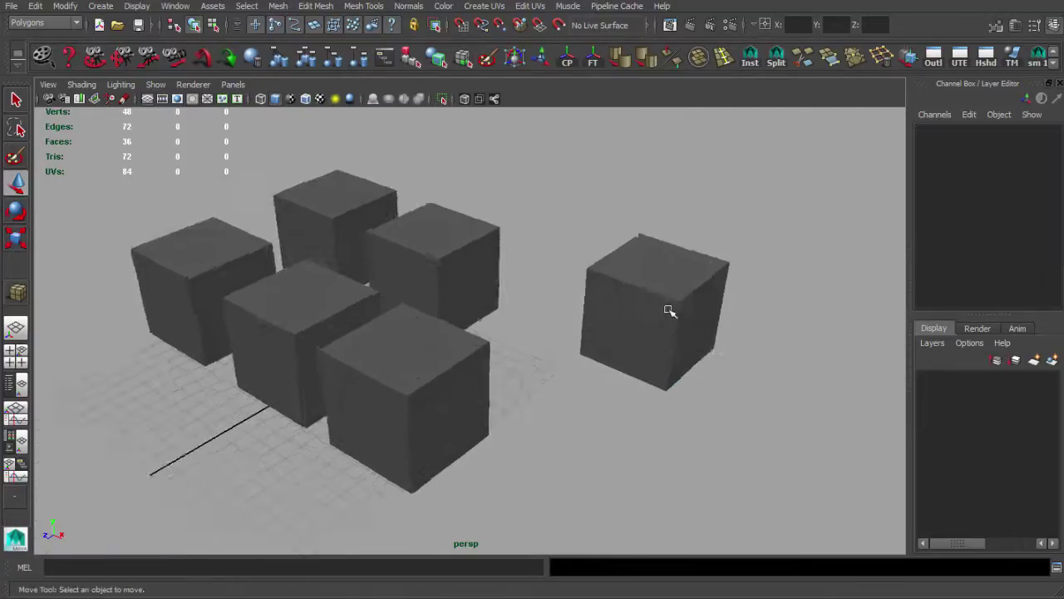
{"action": "left_click_drag", "start_coordinate": [670, 311], "coordinate": [663, 295], "text": "alt"}
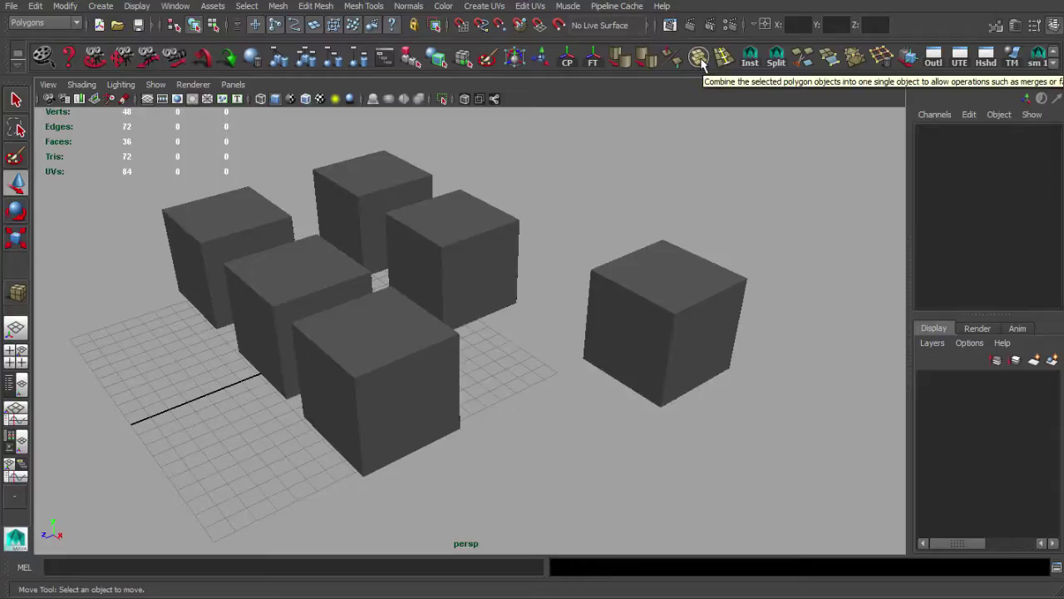
Combine the two neighbouring cubes nearest the isolated cube into one object and delete its construction history.
{"action": "left_click_drag", "start_coordinate": [670, 199], "coordinate": [499, 245], "text": "alt"}
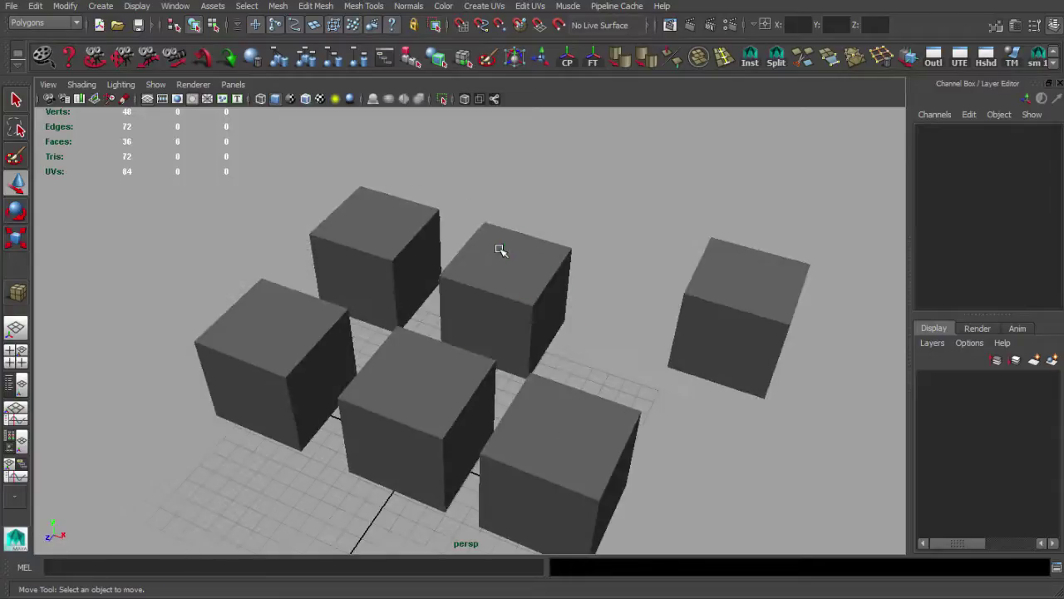
{"action": "left_click", "coordinate": [499, 244]}
{"action": "left_click", "coordinate": [404, 219], "text": "shift"}
{"action": "left_click", "coordinate": [723, 58]}
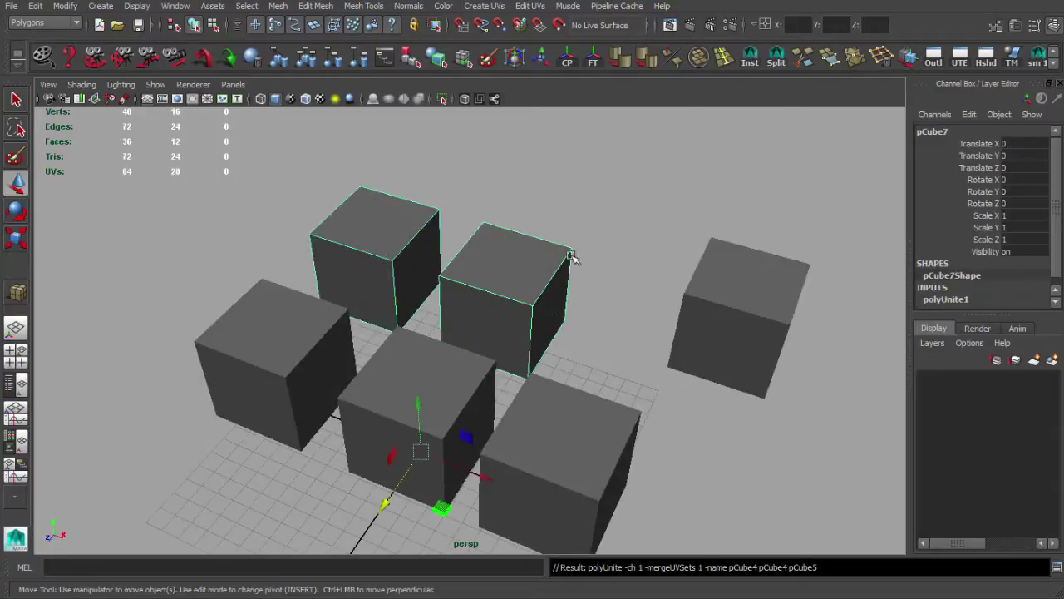
{"action": "left_click_drag", "start_coordinate": [572, 255], "coordinate": [546, 159], "text": "alt"}
{"action": "right_click_drag", "start_coordinate": [561, 256], "coordinate": [573, 291], "text": "alt"}
{"action": "left_click_drag", "start_coordinate": [519, 295], "coordinate": [459, 377], "text": "alt"}
{"action": "left_click_drag", "start_coordinate": [408, 406], "coordinate": [402, 334], "text": "alt"}
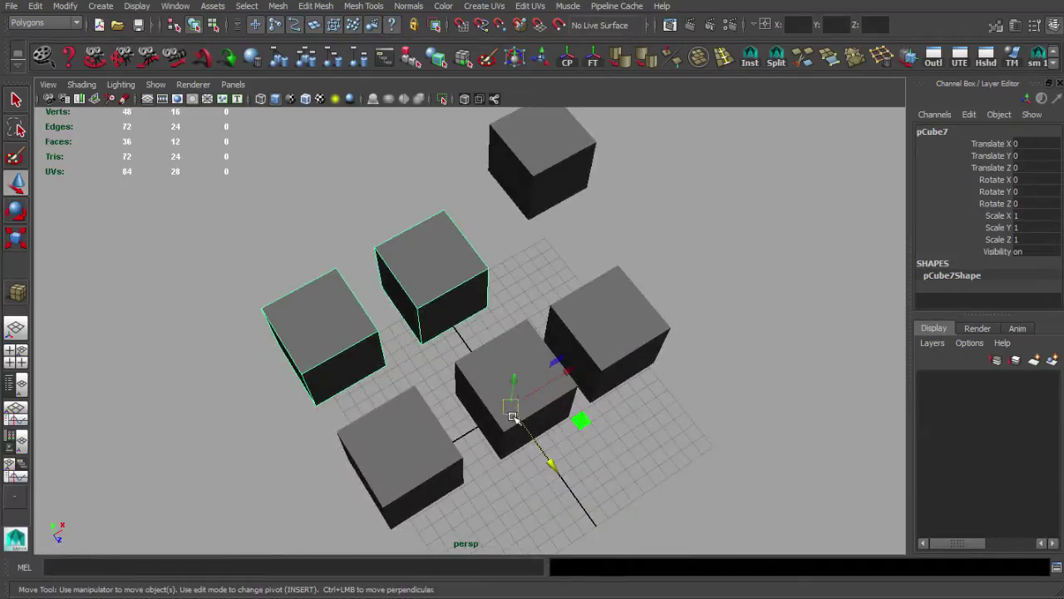
Examine the combined object's pivot at the grid origin and center it on the two cubes.
{"action": "left_click_drag", "start_coordinate": [511, 404], "coordinate": [532, 376], "text": "alt"}
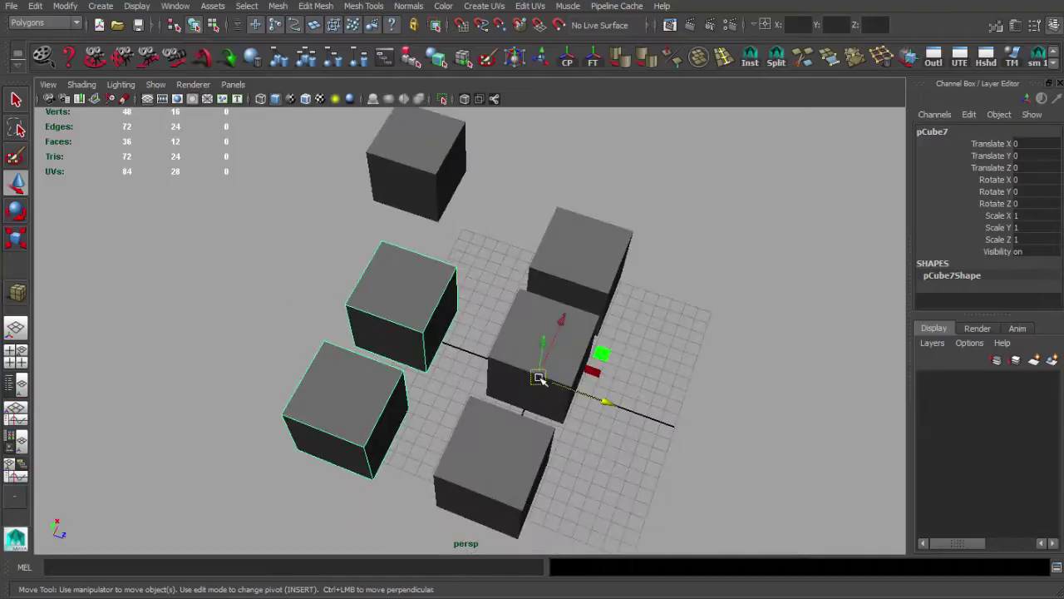
{"action": "middle_click_drag", "start_coordinate": [598, 263], "coordinate": [561, 258], "text": "alt"}
{"action": "left_click_drag", "start_coordinate": [410, 384], "coordinate": [237, 370], "text": "alt"}
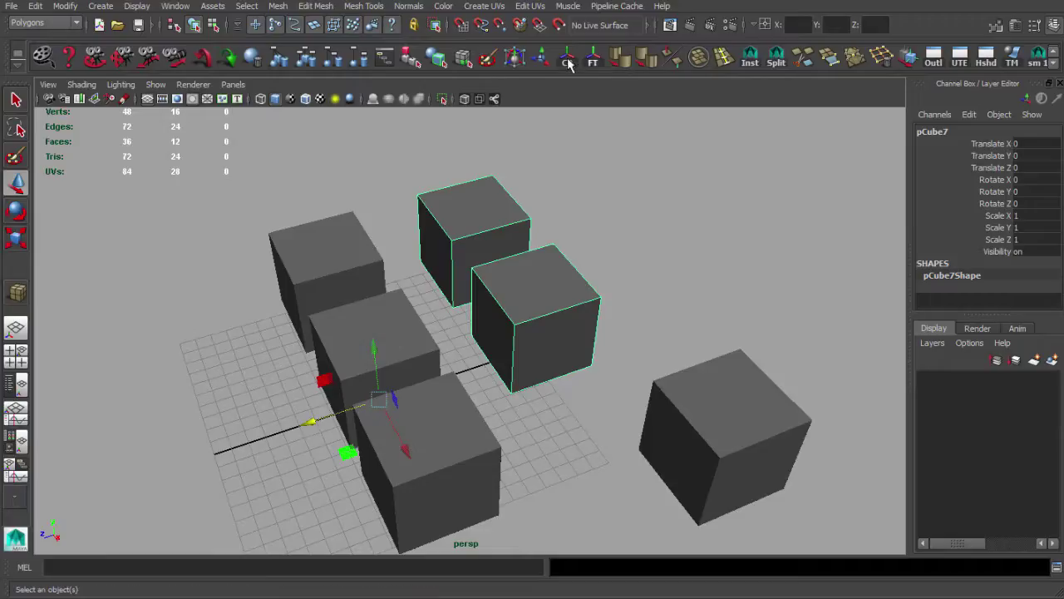
{"action": "left_click", "coordinate": [566, 63]}
{"action": "left_click_drag", "start_coordinate": [577, 237], "coordinate": [448, 324], "text": "alt"}
Move the combined cubes to about -0.5 along Z and freeze their transformations.
{"action": "left_click_drag", "start_coordinate": [384, 326], "coordinate": [388, 320]}
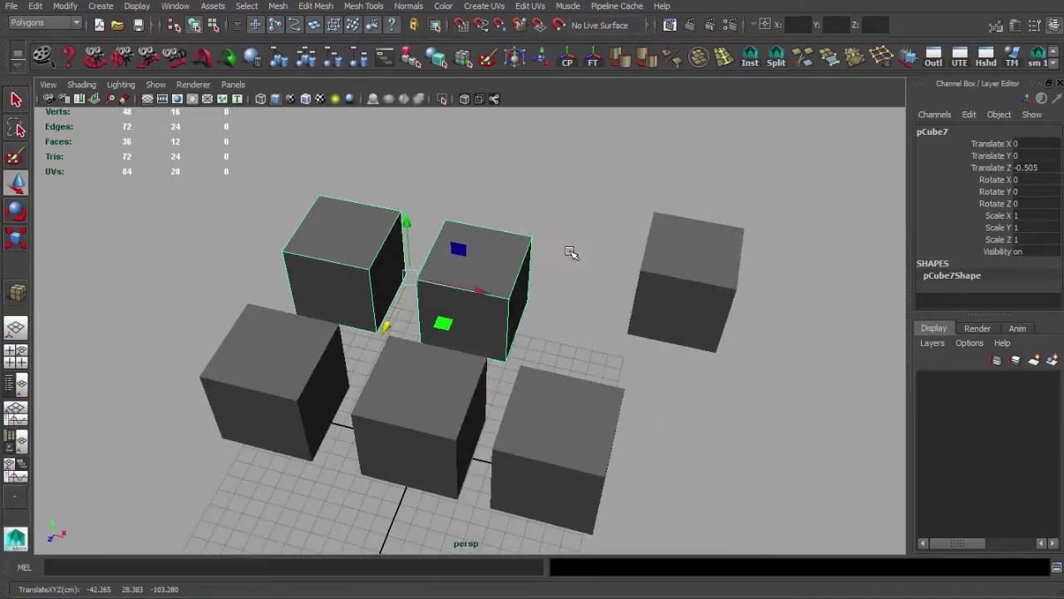
{"action": "left_click_drag", "start_coordinate": [571, 250], "coordinate": [516, 208], "text": "alt"}
{"action": "left_click", "coordinate": [593, 64]}
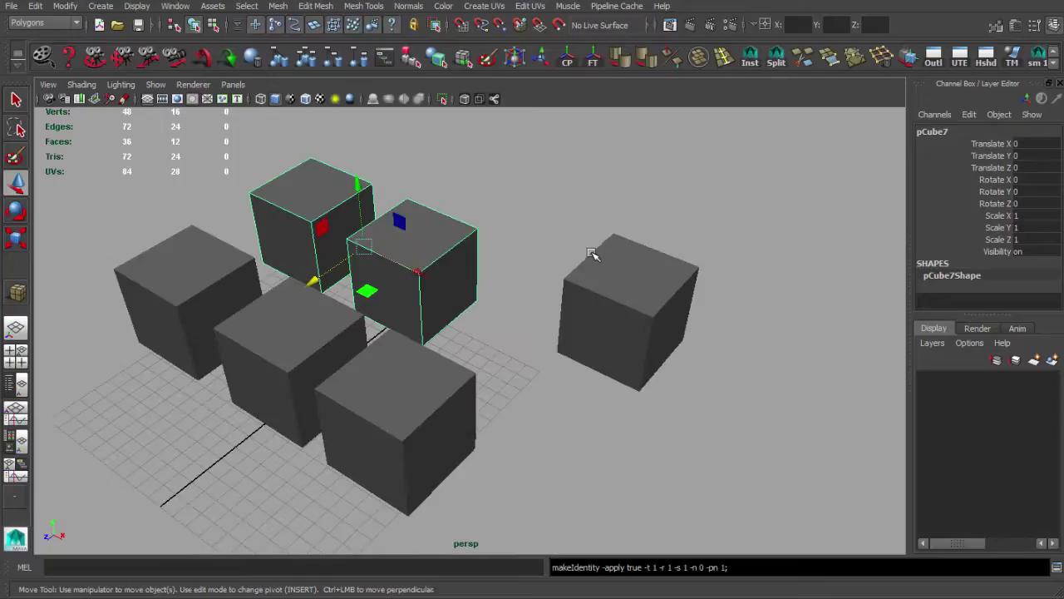
{"action": "middle_click_drag", "start_coordinate": [596, 254], "coordinate": [621, 258], "text": "alt"}
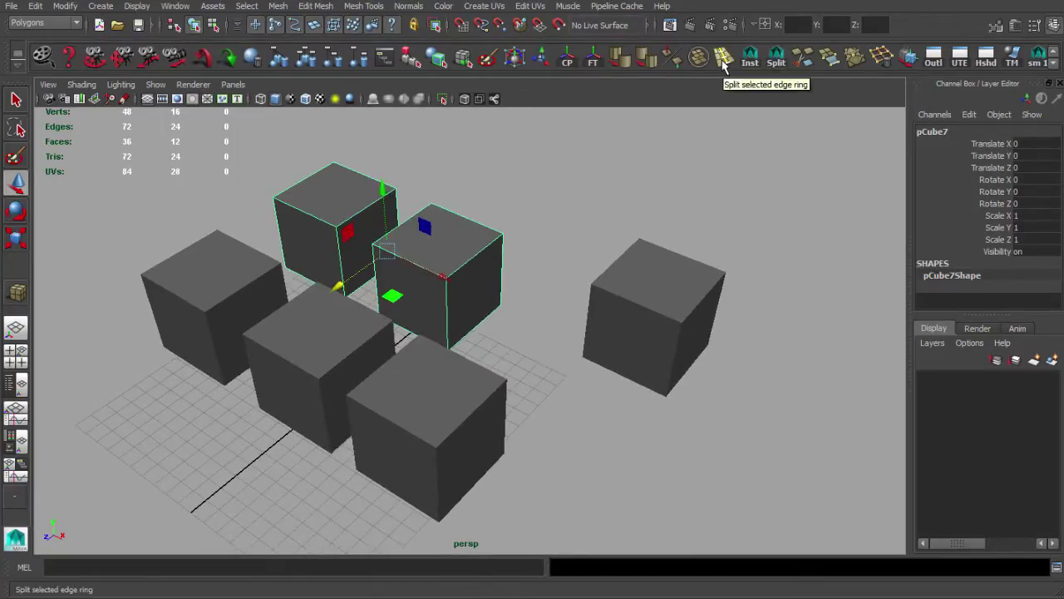
Insert three parallel vertical edge loops across the isolated cube with the Insert Edge Loop Tool.
{"action": "middle_click_drag", "start_coordinate": [682, 287], "coordinate": [578, 278], "text": "alt"}
{"action": "right_click_drag", "start_coordinate": [578, 278], "coordinate": [598, 321], "text": "alt"}
{"action": "left_click", "coordinate": [599, 321]}
{"action": "left_click_drag", "start_coordinate": [599, 321], "coordinate": [623, 292], "text": "alt"}
{"action": "middle_click_drag", "start_coordinate": [623, 292], "coordinate": [573, 332], "text": "alt"}
{"action": "right_click_drag", "start_coordinate": [574, 332], "coordinate": [673, 188], "text": "alt"}
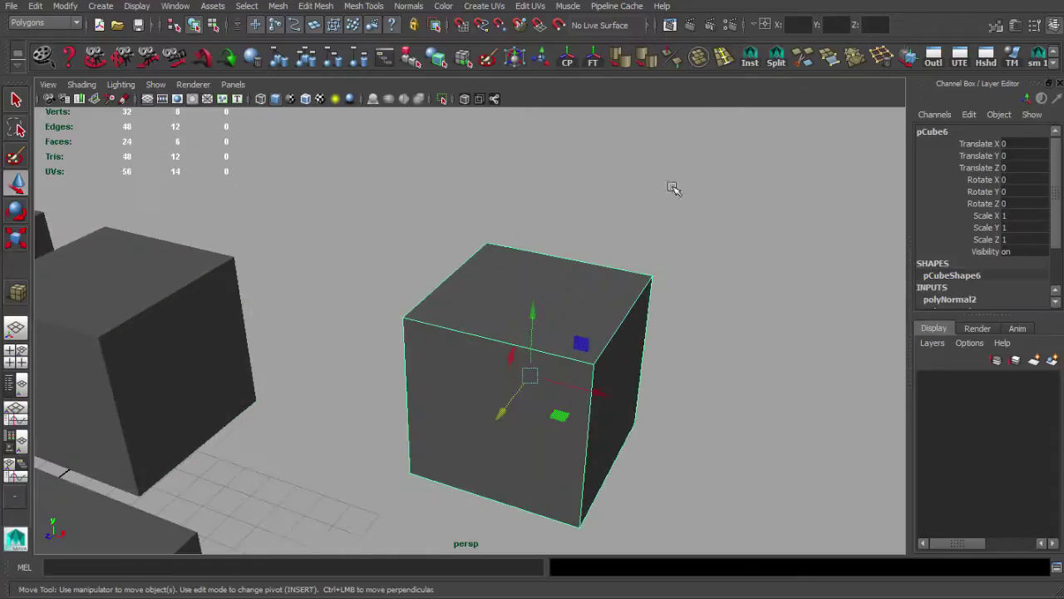
{"action": "left_click", "coordinate": [732, 60]}
{"action": "left_click", "coordinate": [440, 327]}
{"action": "left_click", "coordinate": [491, 339]}
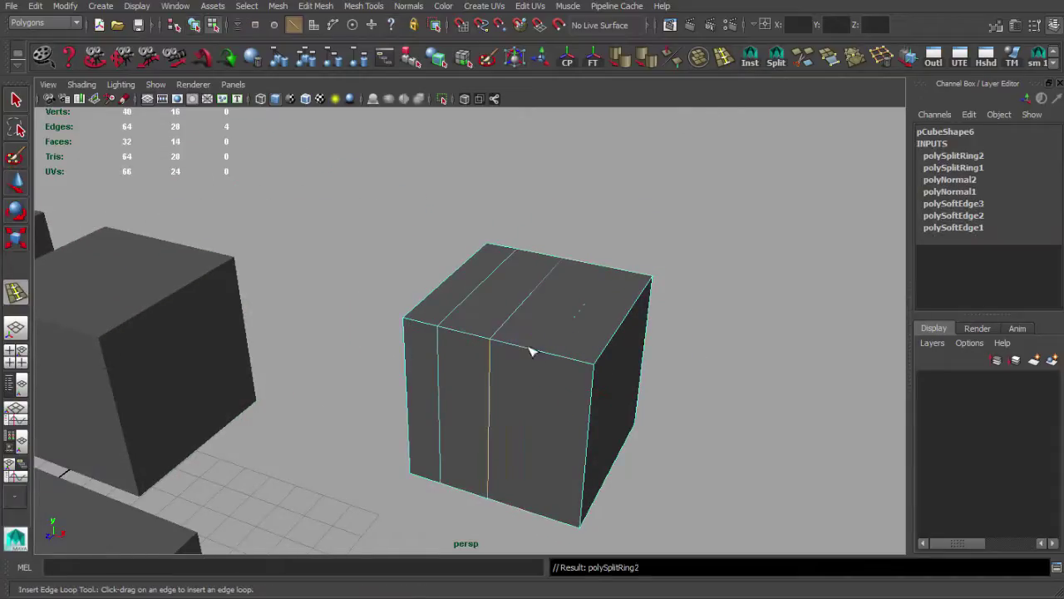
{"action": "left_click", "coordinate": [555, 352]}
Insert three more edge loops on the isolated cube, perpendicular to the first three across its top face.
{"action": "left_click_drag", "start_coordinate": [568, 361], "coordinate": [454, 373], "text": "alt"}
{"action": "left_click", "coordinate": [511, 368]}
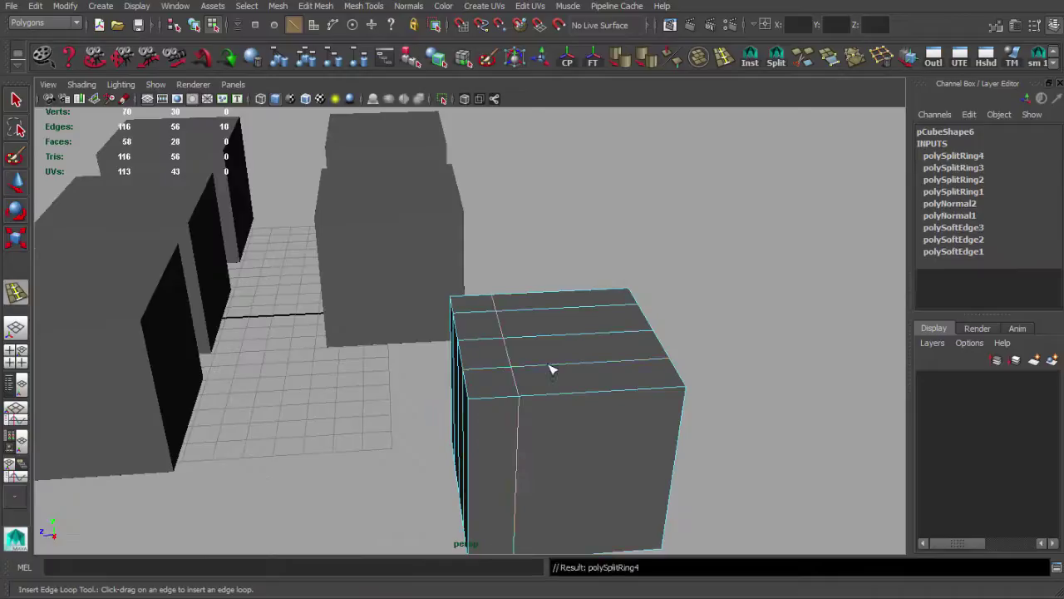
{"action": "left_click", "coordinate": [551, 366]}
{"action": "left_click", "coordinate": [621, 363]}
Insert two horizontal edge loops around the sides of the isolated cube.
{"action": "left_click_drag", "start_coordinate": [539, 390], "coordinate": [636, 382], "text": "alt"}
{"action": "right_click_drag", "start_coordinate": [636, 383], "coordinate": [541, 380], "text": "alt"}
{"action": "mouse_move", "coordinate": [541, 380]}
{"action": "left_mouse_down", "text": "alt"}
{"action": "mouse_move", "coordinate": [558, 360]}
{"action": "mouse_move", "coordinate": [560, 389]}
{"action": "left_mouse_up", "text": "alt"}
{"action": "left_click", "coordinate": [561, 431]}
Leave the edge loop tool, reselect the subdivided cube as an object and clear its construction history.
{"action": "key", "text": "q"}
{"action": "right_click_drag", "start_coordinate": [548, 410], "coordinate": [566, 380]}
{"action": "left_click_drag", "start_coordinate": [556, 346], "coordinate": [516, 381], "text": "alt"}
{"action": "right_click_drag", "start_coordinate": [515, 381], "coordinate": [592, 347], "text": "alt"}
{"action": "left_click", "coordinate": [602, 354]}
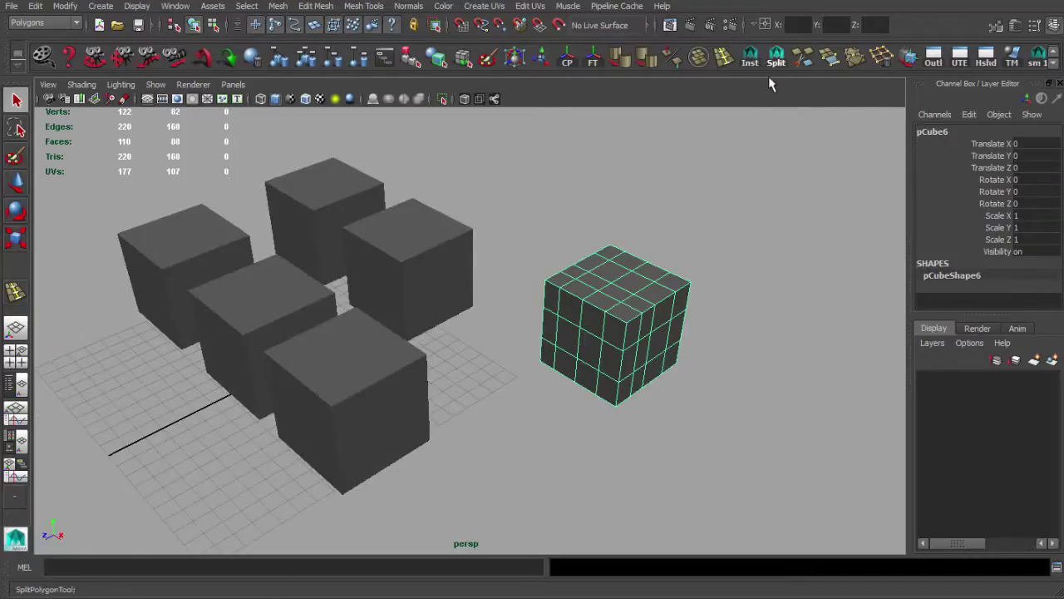
Open the Split shelf button for editing to show its command in the Shelf Editor.
{"action": "middle_click_drag", "start_coordinate": [697, 235], "coordinate": [569, 242], "text": "alt"}
{"action": "scroll", "coordinate": [590, 279], "scroll_direction": "up", "scroll_amount": 4}
{"action": "scroll", "coordinate": [582, 249], "scroll_direction": "up", "scroll_amount": 1}
{"action": "left_click_drag", "start_coordinate": [601, 261], "coordinate": [614, 283], "text": "alt"}
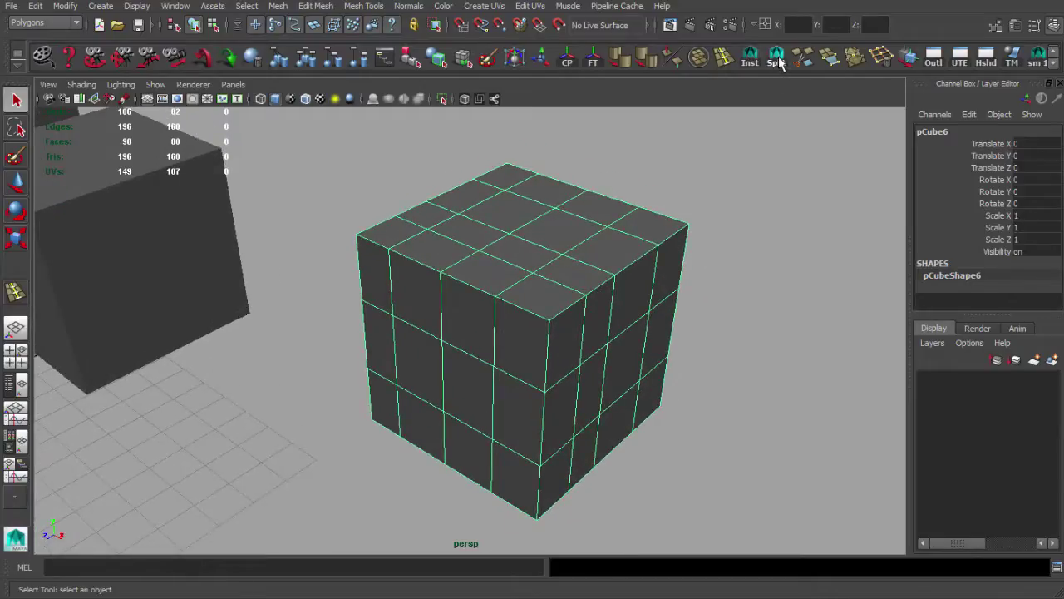
{"action": "right_click", "coordinate": [779, 62]}
{"action": "left_click", "coordinate": [816, 81]}
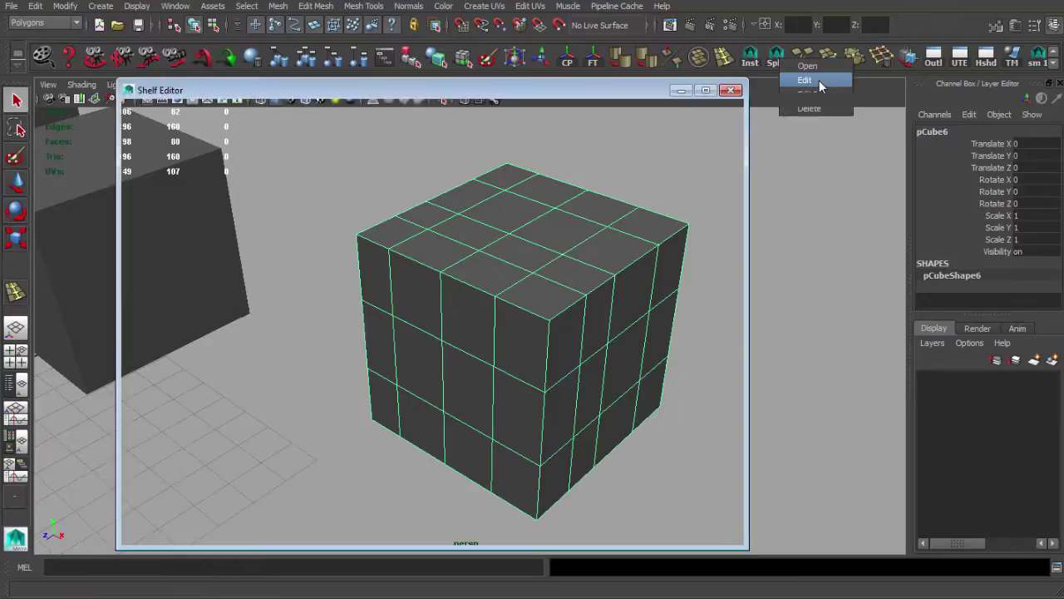
{"action": "left_click_drag", "start_coordinate": [501, 92], "coordinate": [496, 61]}
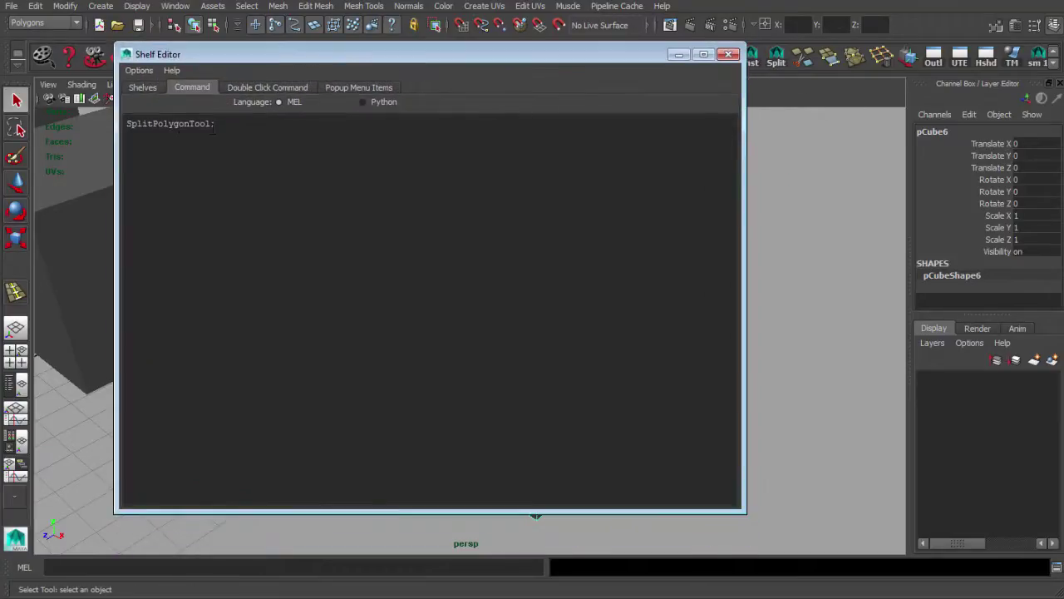
Highlight the SplitPolygonTool; command in the Shelf Editor and look through the available mesh tools.
{"action": "left_click_drag", "start_coordinate": [214, 124], "coordinate": [105, 125]}
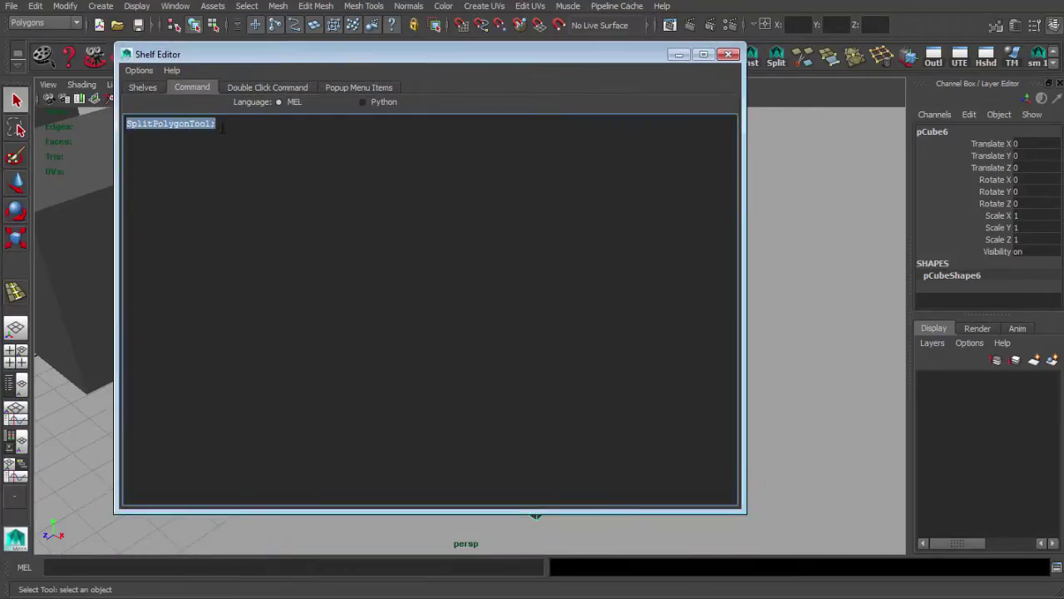
{"action": "left_click_drag", "start_coordinate": [222, 127], "coordinate": [106, 123]}
{"action": "left_click_drag", "start_coordinate": [362, 48], "coordinate": [461, 172]}
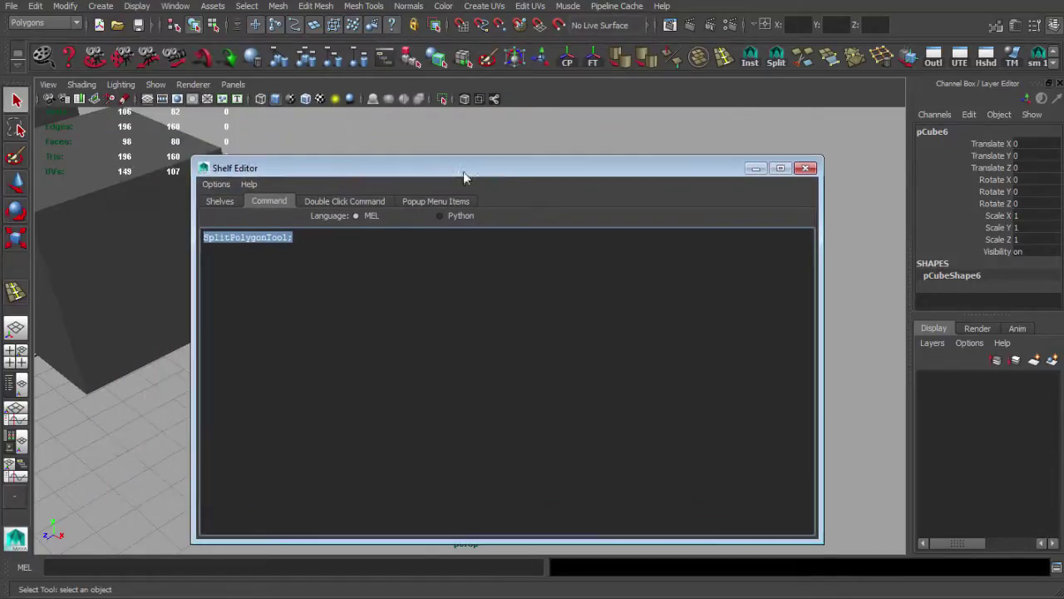
{"action": "left_click_drag", "start_coordinate": [641, 161], "coordinate": [650, 139]}
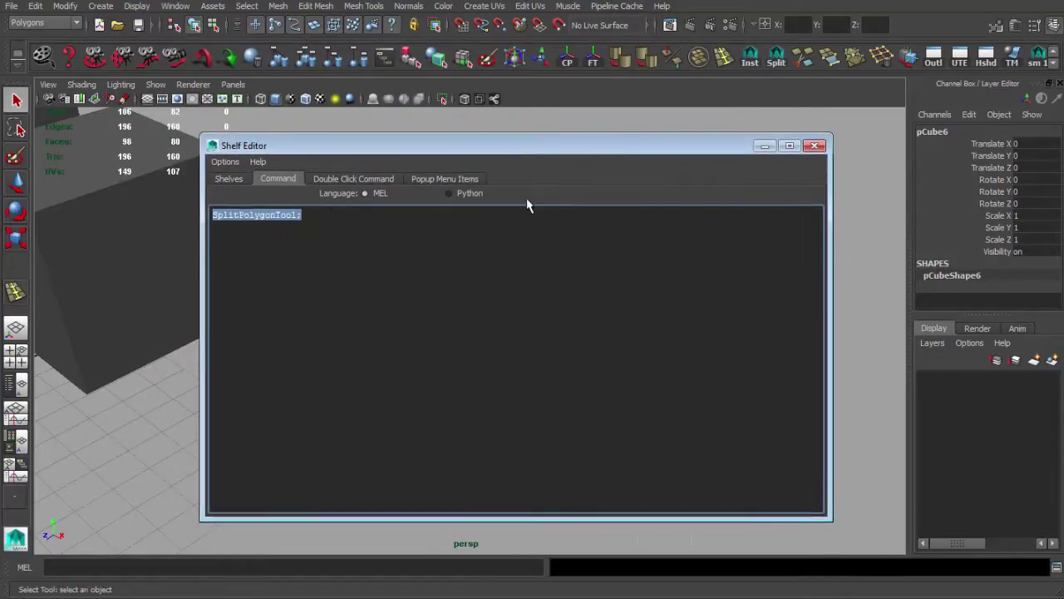
{"action": "left_click", "coordinate": [364, 6]}
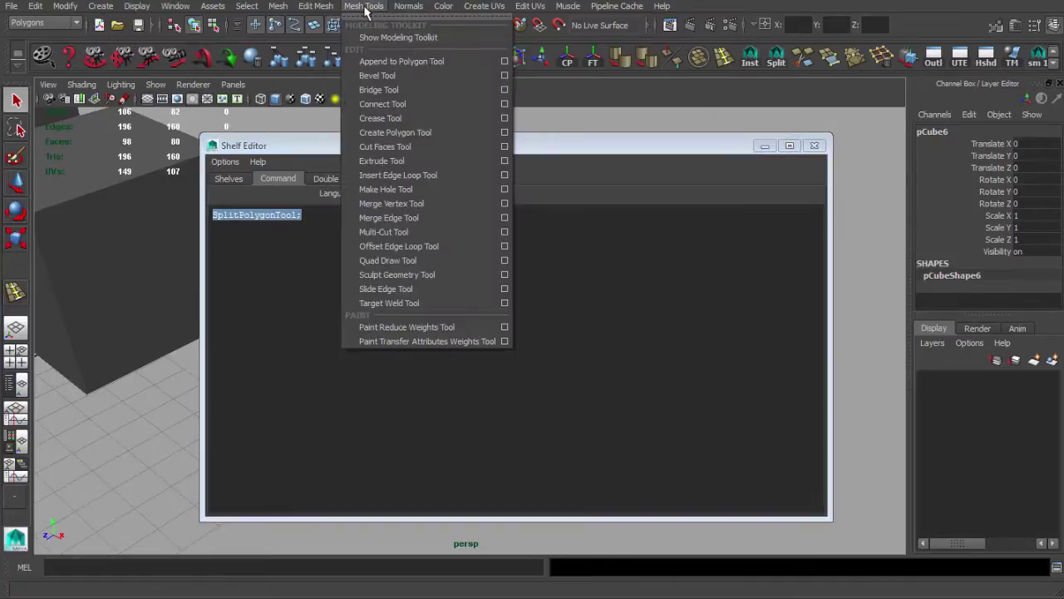
{"action": "left_click", "coordinate": [448, 5]}
Narrow the Shelf Editor window and move it aside to uncover the subdivided cube.
{"action": "left_click_drag", "start_coordinate": [561, 156], "coordinate": [513, 163]}
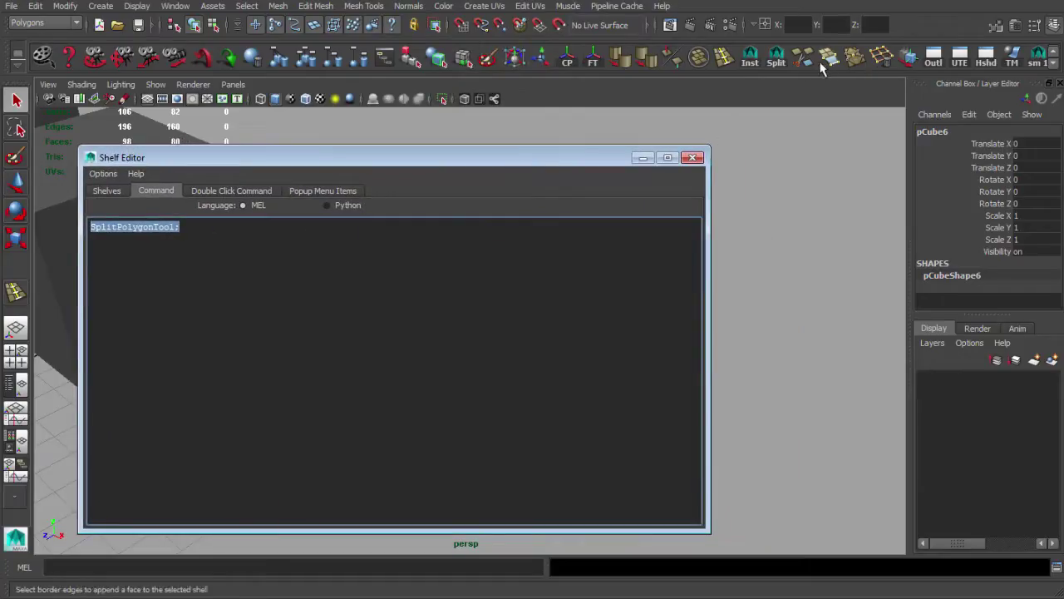
{"action": "left_click_drag", "start_coordinate": [704, 146], "coordinate": [435, 143]}
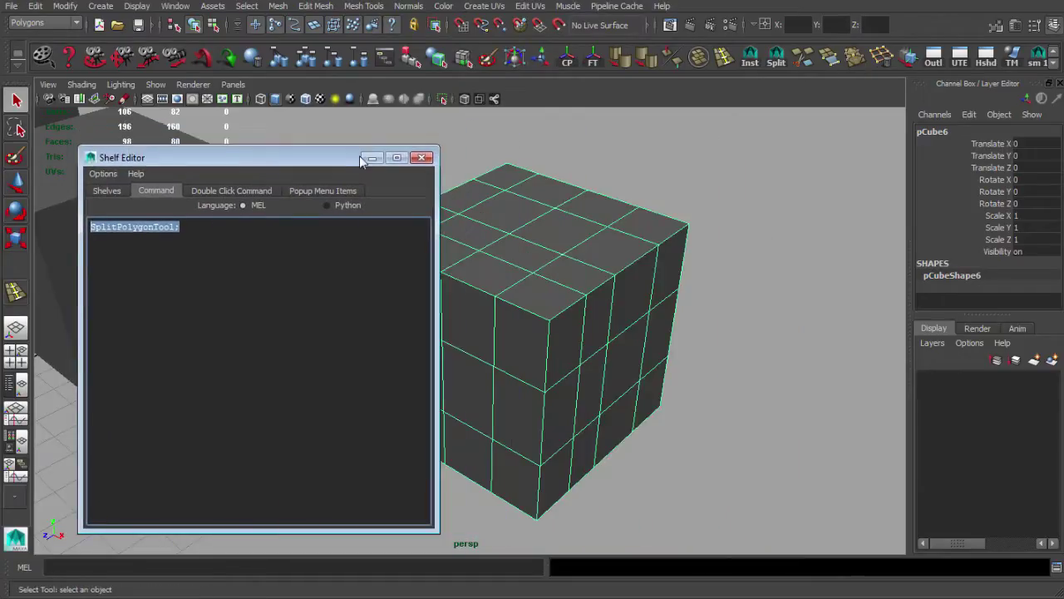
{"action": "left_click_drag", "start_coordinate": [338, 158], "coordinate": [296, 166]}
{"action": "left_click_drag", "start_coordinate": [507, 240], "coordinate": [615, 218], "text": "alt"}
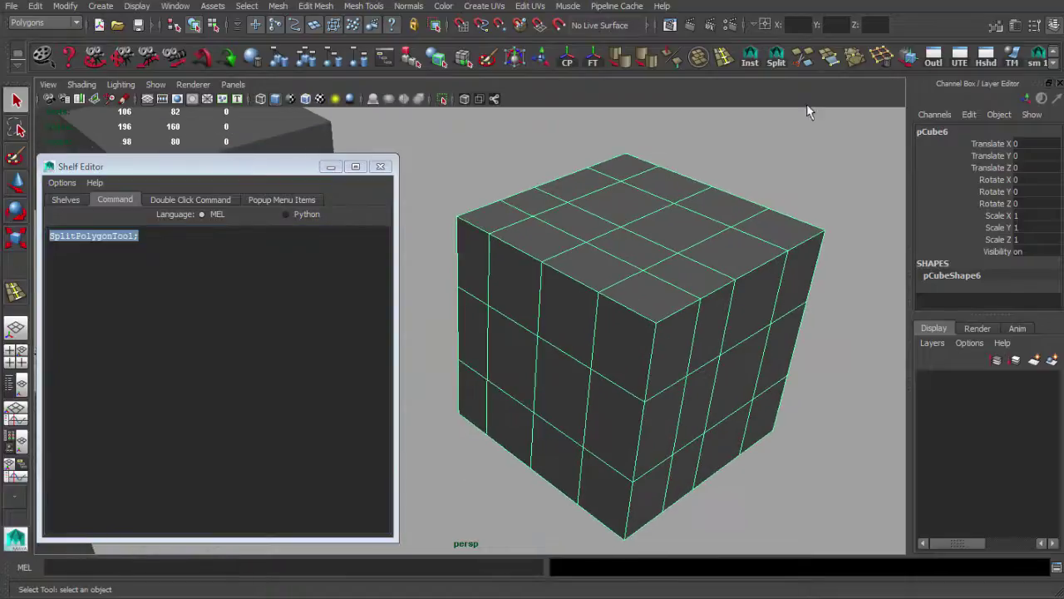
Cut a closed chain of connected edges through vertices across the subdivided cube's top and adjoining side face with the interactive split tool.
{"action": "left_click", "coordinate": [805, 62]}
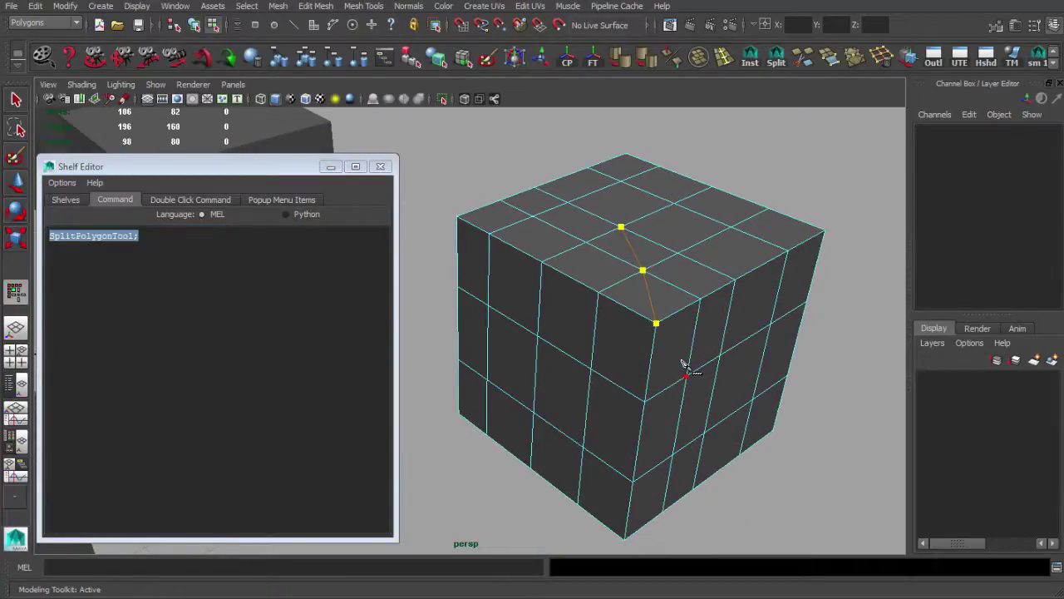
{"action": "left_click_drag", "start_coordinate": [683, 366], "coordinate": [680, 399], "text": "alt"}
{"action": "middle_click_drag", "start_coordinate": [677, 402], "coordinate": [685, 380], "text": "alt"}
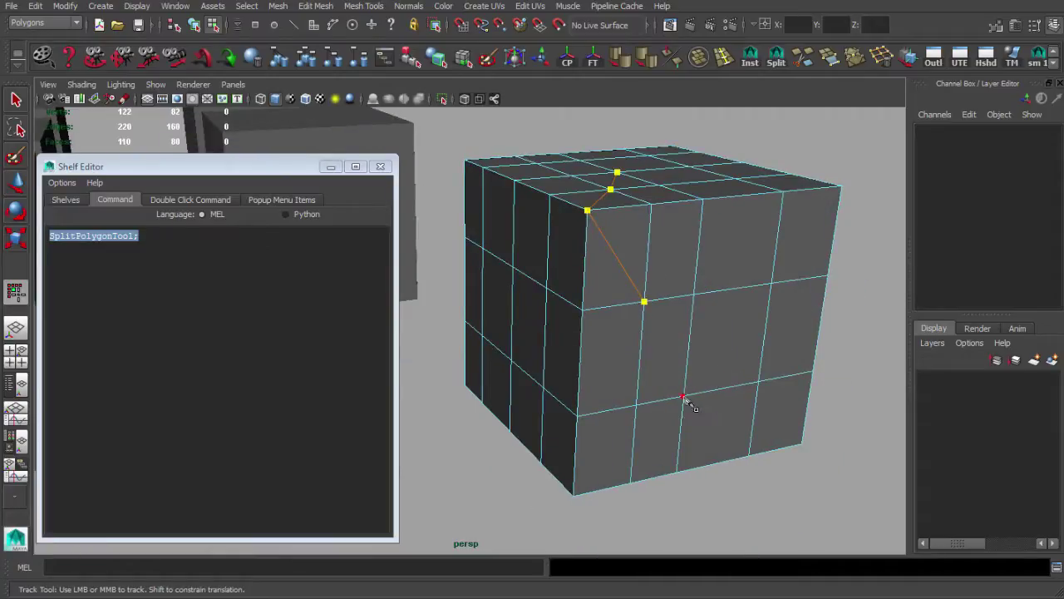
{"action": "left_click", "coordinate": [683, 398]}
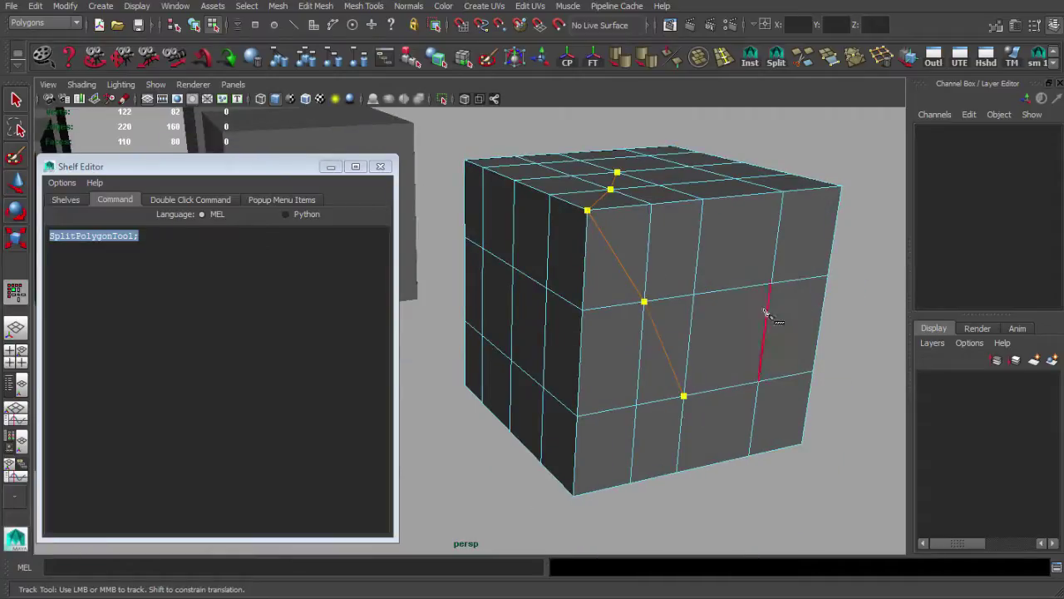
{"action": "left_click", "coordinate": [720, 206]}
{"action": "left_click_drag", "start_coordinate": [720, 206], "coordinate": [731, 240], "text": "alt"}
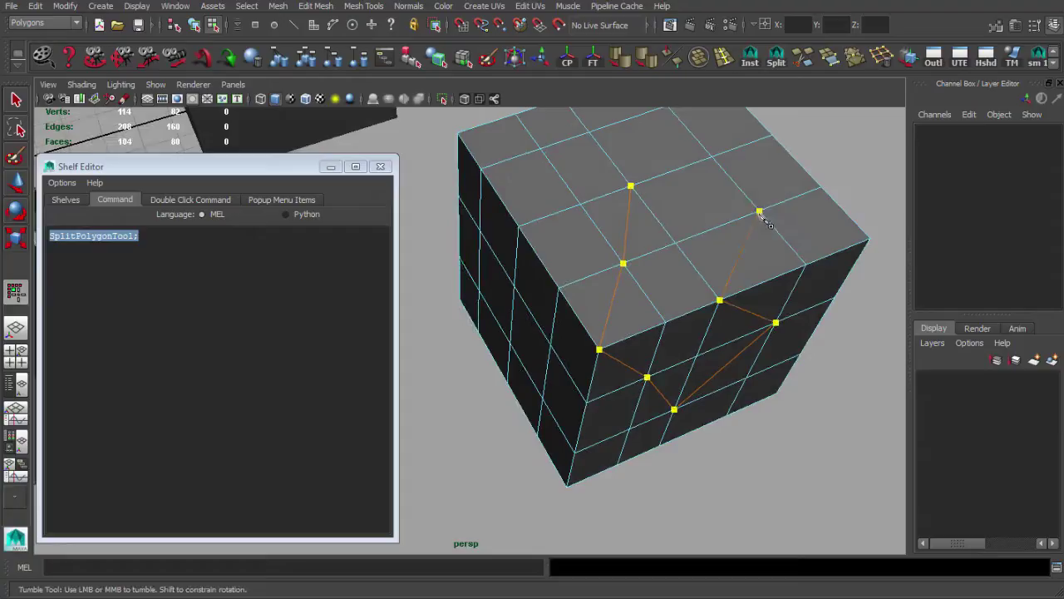
{"action": "left_click", "coordinate": [630, 186]}
{"action": "key", "text": "Return"}
{"action": "left_click_drag", "start_coordinate": [732, 280], "coordinate": [694, 278], "text": "alt"}
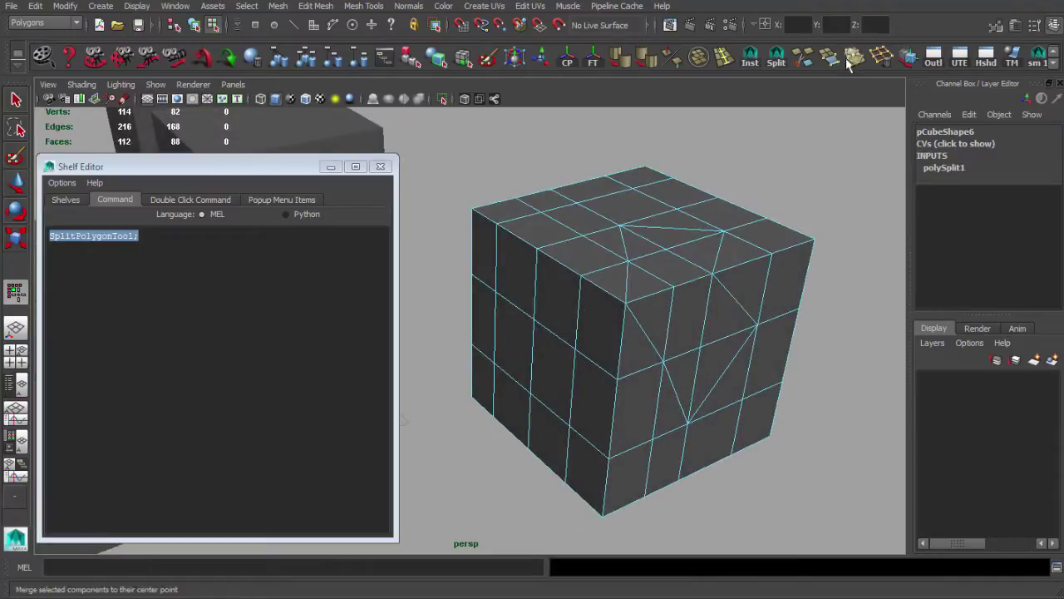
{"action": "left_click", "coordinate": [778, 64]}
{"action": "left_click", "coordinate": [770, 253]}
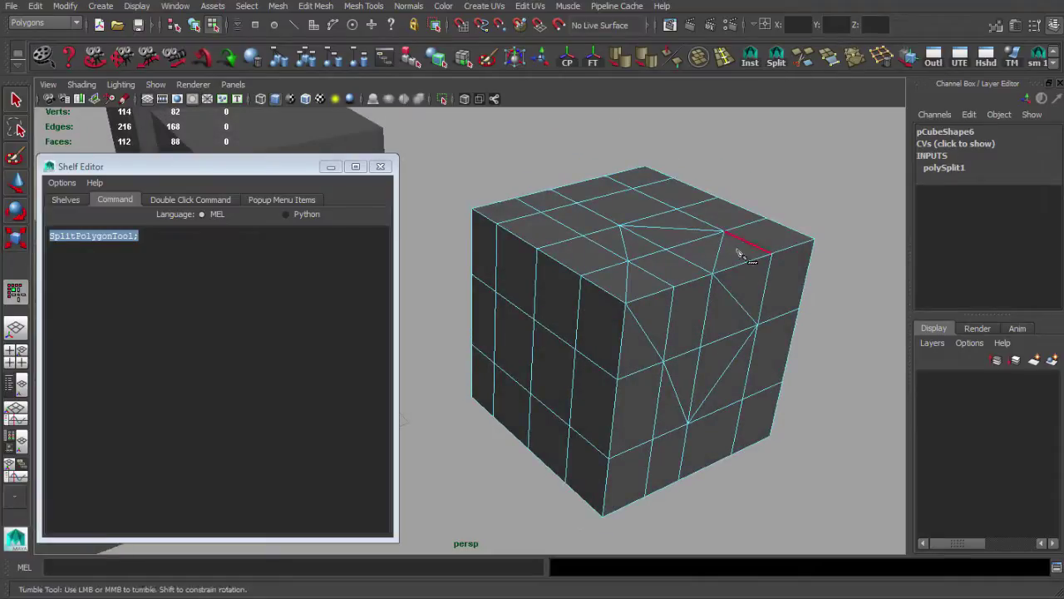
{"action": "left_click_drag", "start_coordinate": [737, 251], "coordinate": [773, 166], "text": "alt"}
{"action": "middle_click_drag", "start_coordinate": [773, 166], "coordinate": [783, 145], "text": "alt"}
{"action": "left_click", "coordinate": [776, 58]}
{"action": "middle_click_drag", "start_coordinate": [752, 224], "coordinate": [743, 221], "text": "alt"}
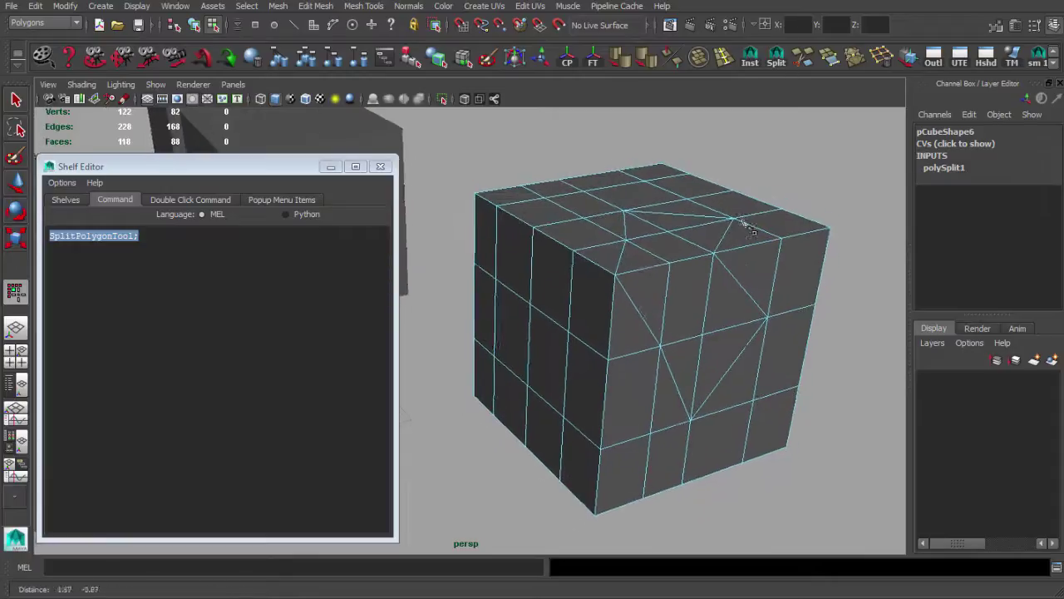
{"action": "left_click", "coordinate": [775, 61]}
Copy SplitPolygonTool; from the Shelf Editor and run it in the MEL command line.
{"action": "left_click", "coordinate": [143, 237]}
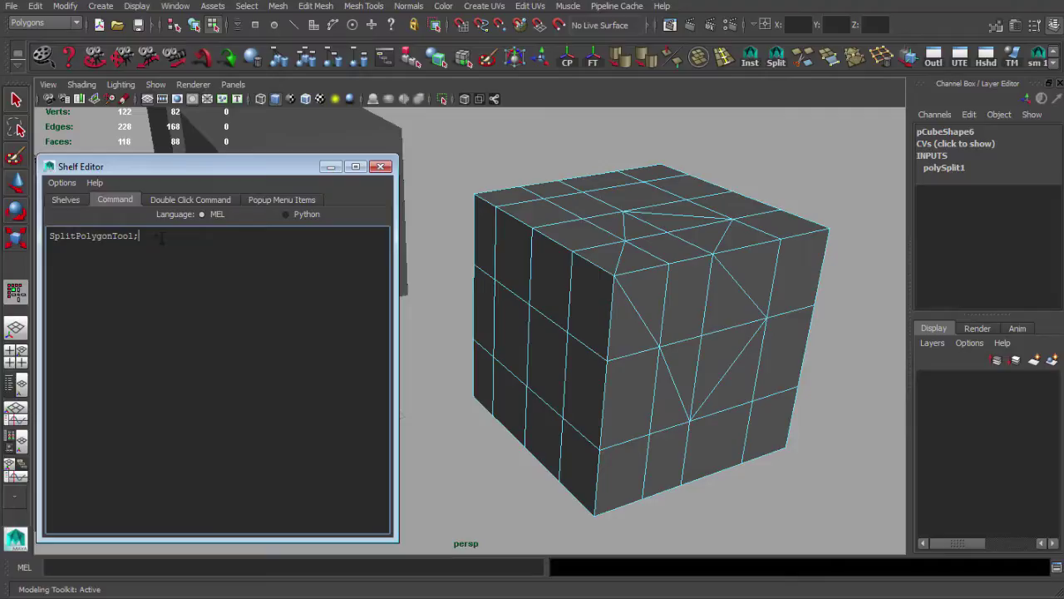
{"action": "left_click_drag", "start_coordinate": [161, 239], "coordinate": [48, 236]}
{"action": "key", "text": "ctrl+c"}
{"action": "left_click_drag", "start_coordinate": [155, 167], "coordinate": [163, 145]}
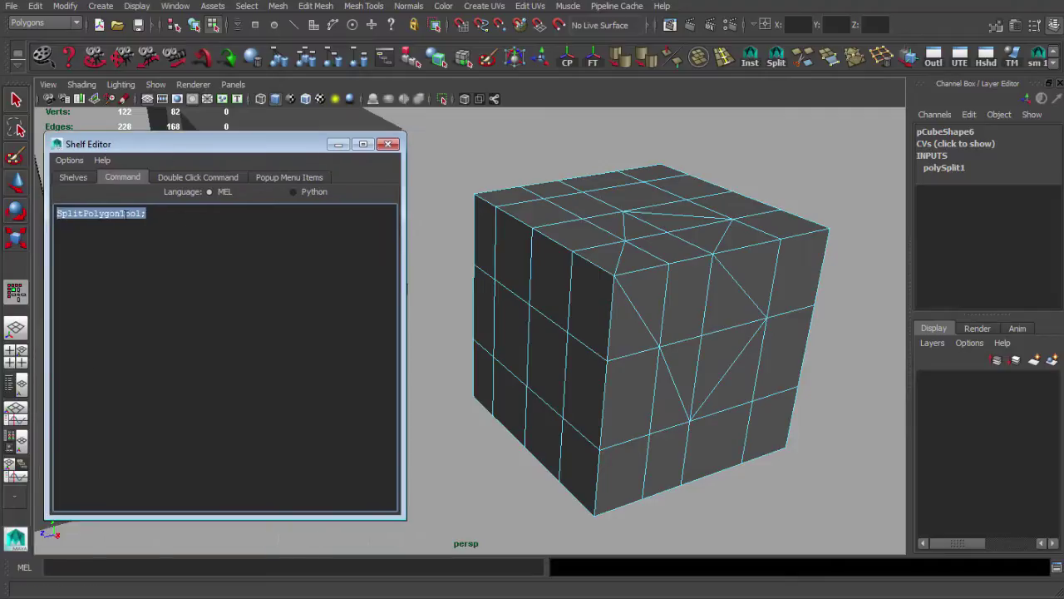
{"action": "left_click", "coordinate": [64, 566]}
{"action": "key", "text": "ctrl+v"}
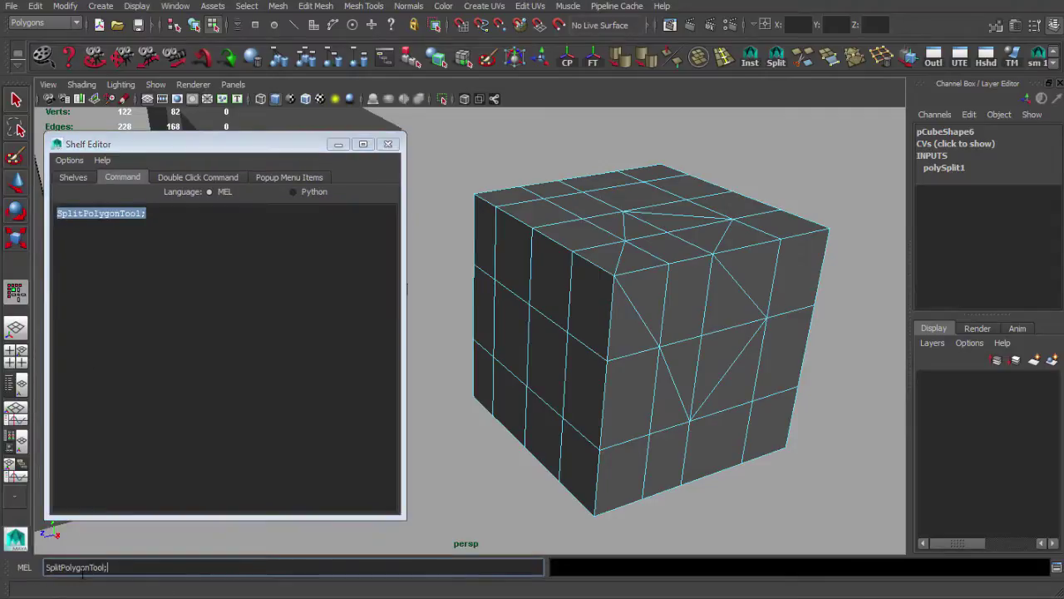
{"action": "key", "text": "Return"}
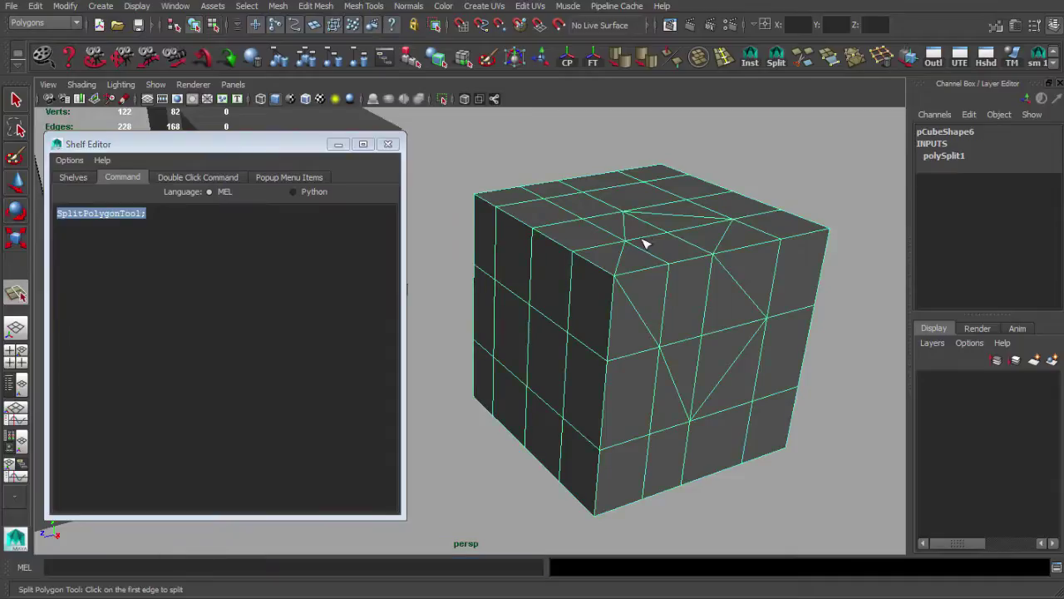
Split a closed diamond through four vertices on the cube's other visible side face with the Split Polygon Tool, finishing in the Select Tool.
{"action": "left_click_drag", "start_coordinate": [644, 243], "coordinate": [543, 221], "text": "alt"}
{"action": "left_click", "coordinate": [543, 221]}
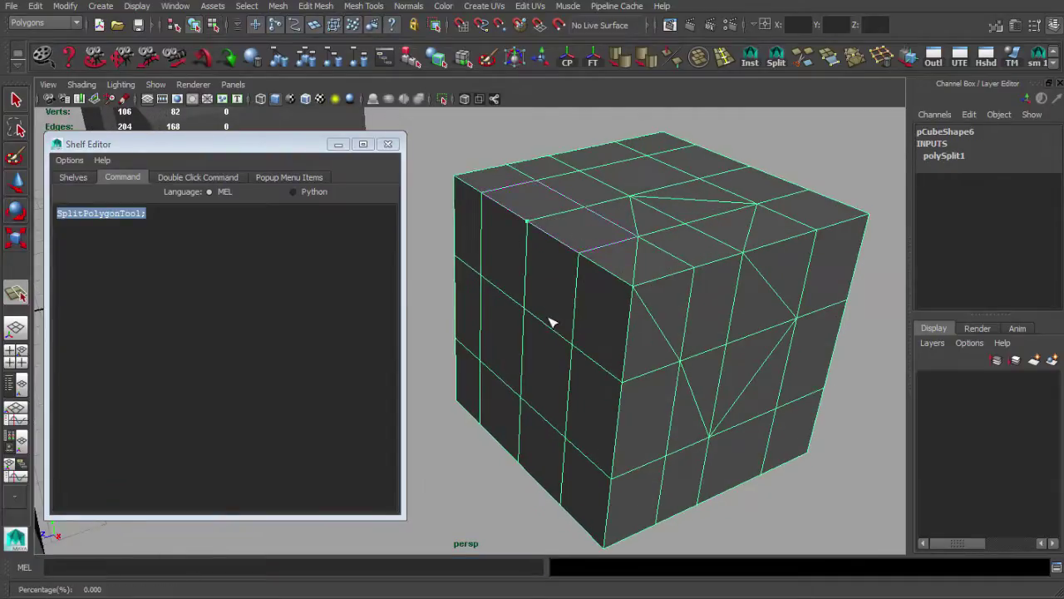
{"action": "left_click", "coordinate": [582, 351]}
{"action": "left_click_drag", "start_coordinate": [565, 370], "coordinate": [545, 369], "text": "alt"}
{"action": "left_click", "coordinate": [522, 392]}
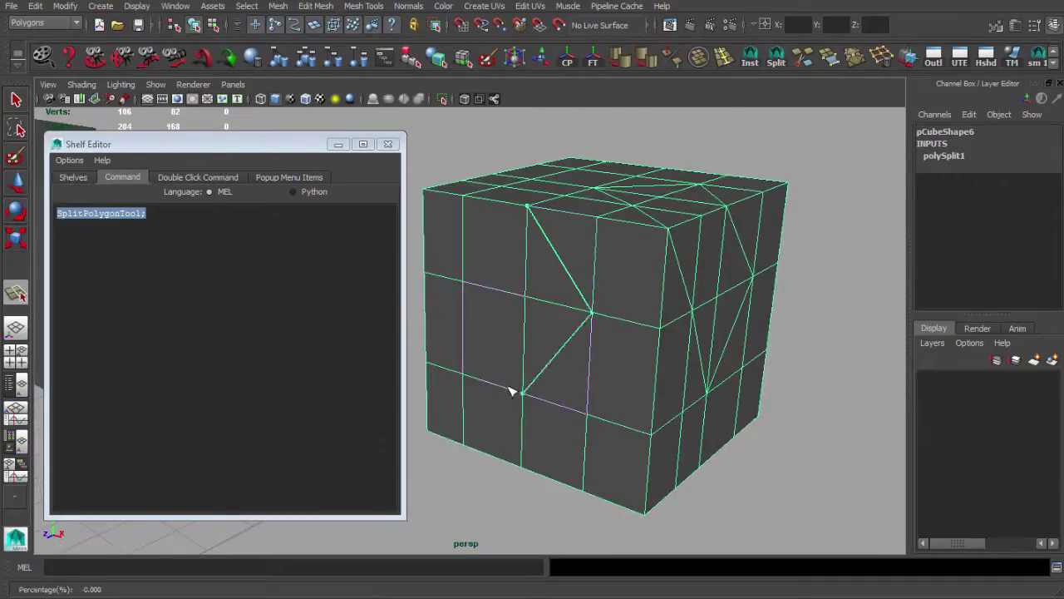
{"action": "left_click", "coordinate": [463, 283]}
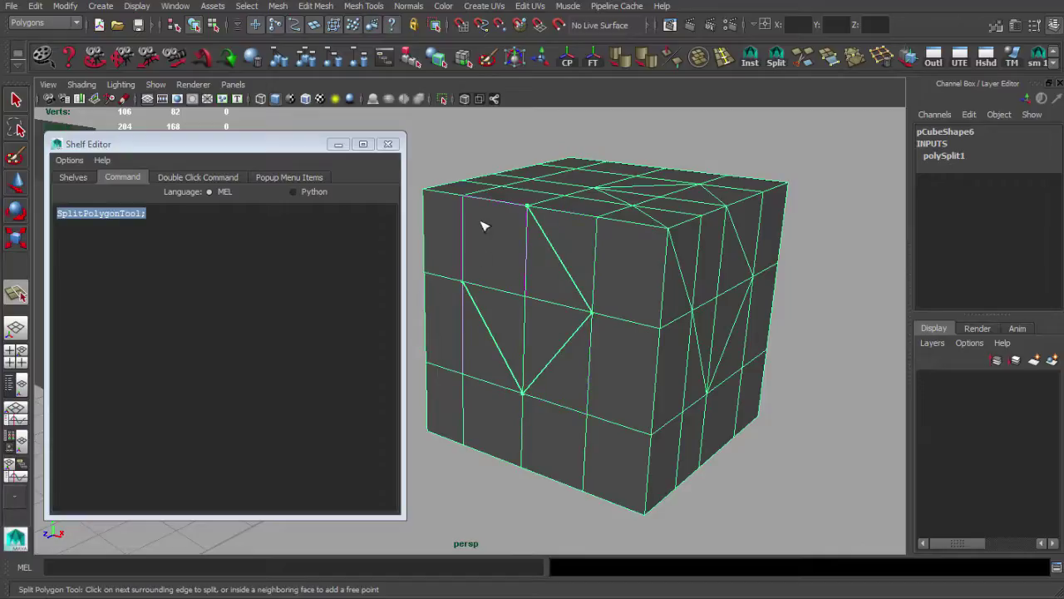
{"action": "left_click", "coordinate": [530, 208]}
{"action": "key", "text": "q"}
{"action": "left_click_drag", "start_coordinate": [560, 244], "coordinate": [566, 321], "text": "alt"}
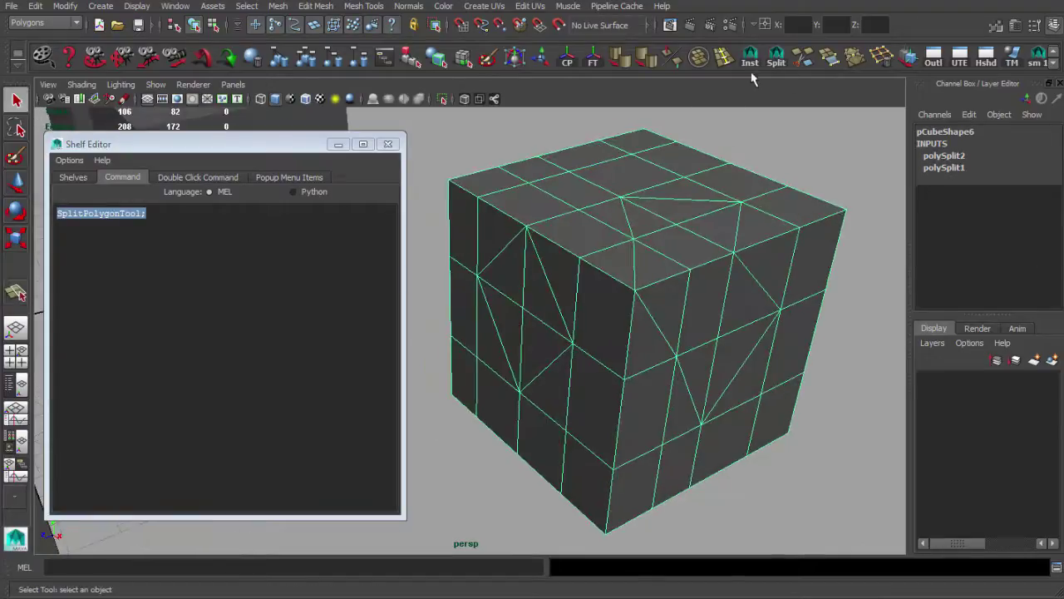
Close the Shelf Editor and reselect the split cube as an object.
{"action": "left_click", "coordinate": [388, 144]}
{"action": "left_click_drag", "start_coordinate": [582, 266], "coordinate": [425, 304], "text": "alt"}
{"action": "left_click", "coordinate": [471, 169]}
{"action": "scroll", "coordinate": [484, 259], "scroll_direction": "down", "scroll_amount": 2}
{"action": "middle_click_drag", "start_coordinate": [485, 258], "coordinate": [476, 257], "text": "alt"}
{"action": "left_click", "coordinate": [463, 293]}
{"action": "left_click_drag", "start_coordinate": [463, 293], "coordinate": [605, 278], "text": "alt"}
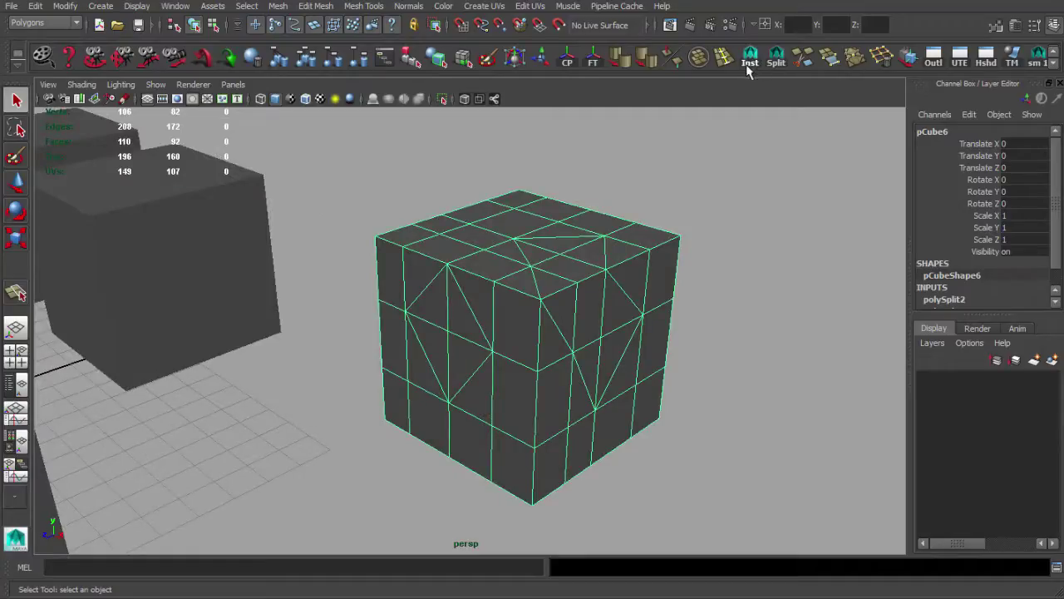
Show the Inst shelf button's command in the Shelf Editor, highlight its text and close the editor.
{"action": "right_click_drag", "start_coordinate": [532, 241], "coordinate": [355, 266], "text": "alt"}
{"action": "left_click_drag", "start_coordinate": [356, 266], "coordinate": [492, 293], "text": "alt"}
{"action": "middle_click_drag", "start_coordinate": [492, 293], "coordinate": [577, 275], "text": "alt"}
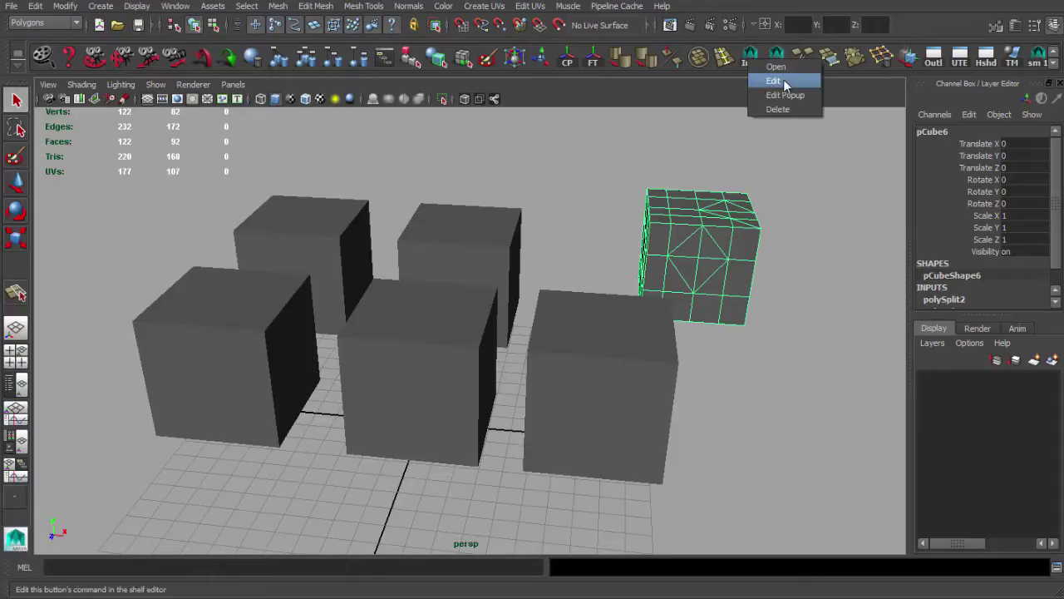
{"action": "left_click", "coordinate": [774, 81]}
{"action": "left_click_drag", "start_coordinate": [269, 145], "coordinate": [714, 122]}
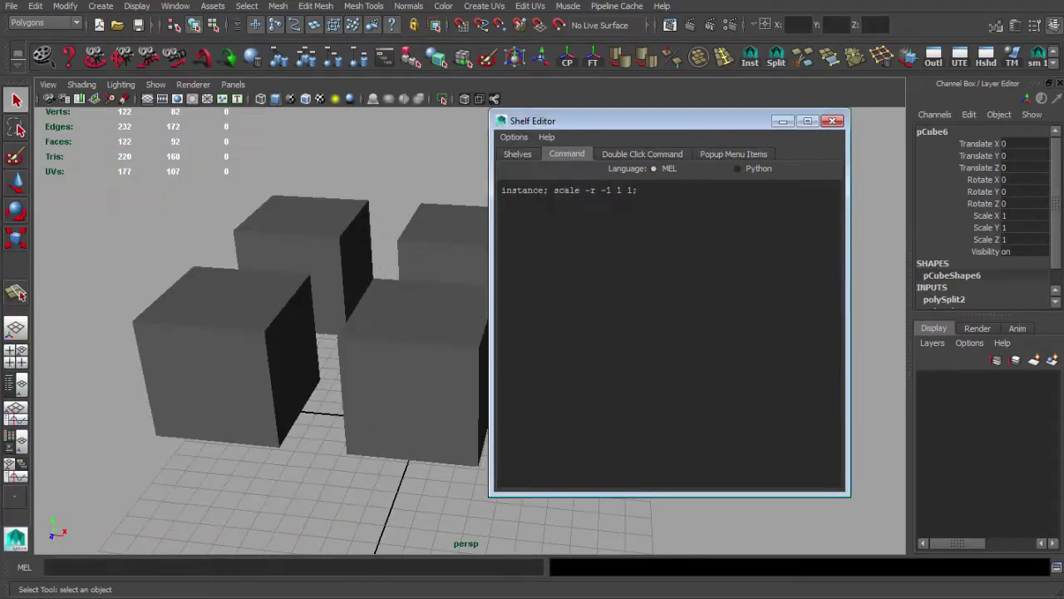
{"action": "left_click", "coordinate": [638, 190]}
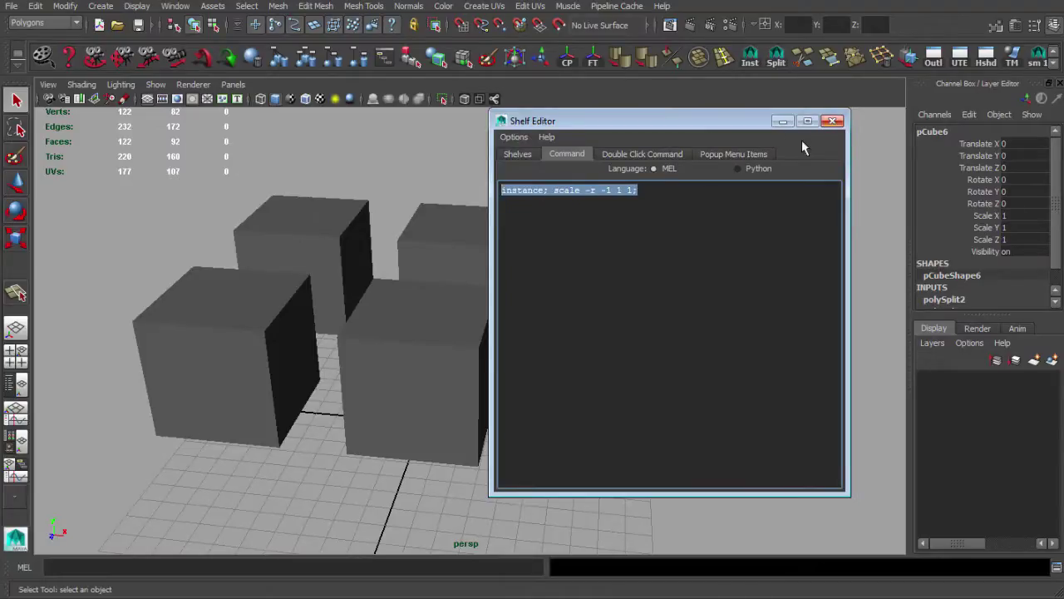
{"action": "left_click_drag", "start_coordinate": [690, 121], "coordinate": [792, 148]}
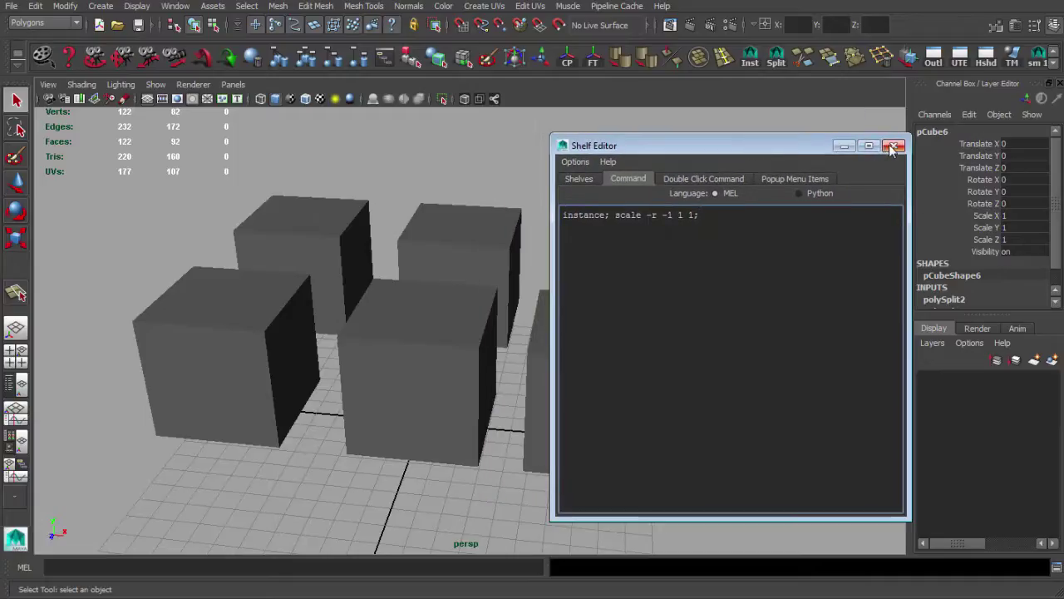
{"action": "left_click", "coordinate": [891, 148]}
Insert a vertical edge loop through the centre of the front middle cube.
{"action": "left_click_drag", "start_coordinate": [555, 310], "coordinate": [505, 320], "text": "alt"}
{"action": "left_click", "coordinate": [505, 320]}
{"action": "right_click_drag", "start_coordinate": [470, 327], "coordinate": [527, 325], "text": "alt"}
{"action": "left_click", "coordinate": [723, 60]}
{"action": "left_click_drag", "start_coordinate": [496, 307], "coordinate": [466, 254], "text": "alt"}
Delete one half of the front middle cube, reselect the remaining half as an object and clear its construction history.
{"action": "key", "text": "q"}
{"action": "left_click_drag", "start_coordinate": [343, 160], "coordinate": [433, 458]}
{"action": "key", "text": "Delete"}
{"action": "right_click_drag", "start_coordinate": [500, 371], "coordinate": [528, 320]}
{"action": "left_click", "coordinate": [547, 334]}
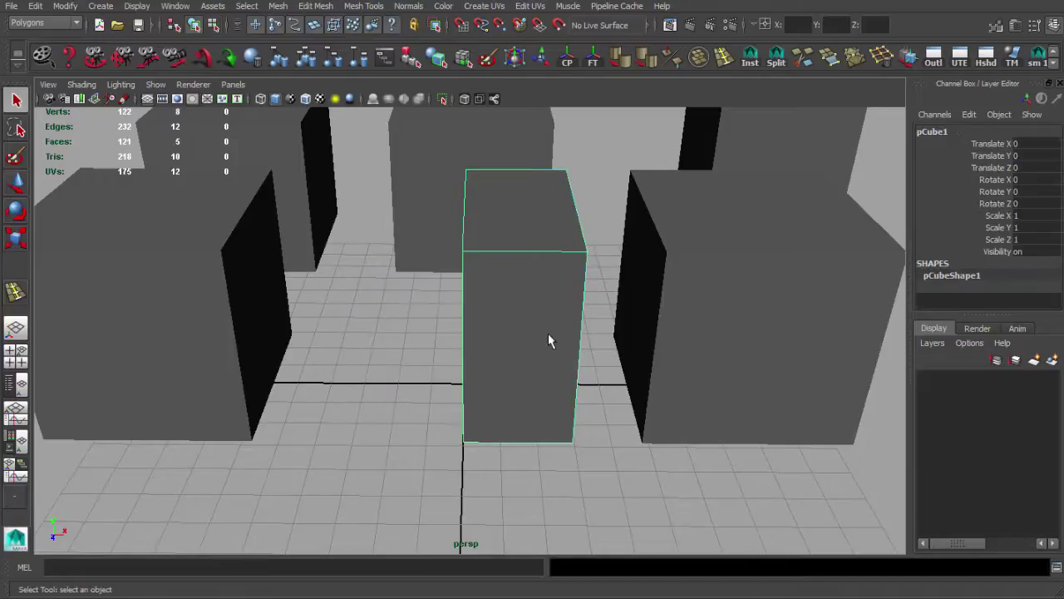
{"action": "key", "text": "alt+shift+d"}
Move the half cube's outer top and outer bottom vertices vertically so that it tapers outward.
{"action": "scroll", "coordinate": [513, 305], "scroll_direction": "down", "scroll_amount": 4}
{"action": "left_click_drag", "start_coordinate": [512, 304], "coordinate": [482, 275], "text": "alt"}
{"action": "middle_click_drag", "start_coordinate": [499, 291], "coordinate": [532, 315], "text": "alt"}
{"action": "left_click_drag", "start_coordinate": [532, 314], "coordinate": [574, 331], "text": "alt"}
{"action": "middle_click_drag", "start_coordinate": [572, 316], "coordinate": [563, 347], "text": "alt"}
{"action": "left_click_drag", "start_coordinate": [563, 347], "coordinate": [558, 349], "text": "alt"}
{"action": "right_click_drag", "start_coordinate": [528, 277], "coordinate": [486, 277]}
{"action": "left_click_drag", "start_coordinate": [529, 217], "coordinate": [575, 273]}
{"action": "key", "text": "w"}
{"action": "left_click_drag", "start_coordinate": [611, 206], "coordinate": [582, 302]}
{"action": "left_click_drag", "start_coordinate": [612, 356], "coordinate": [592, 342]}
{"action": "left_click_drag", "start_coordinate": [592, 342], "coordinate": [560, 380], "text": "alt"}
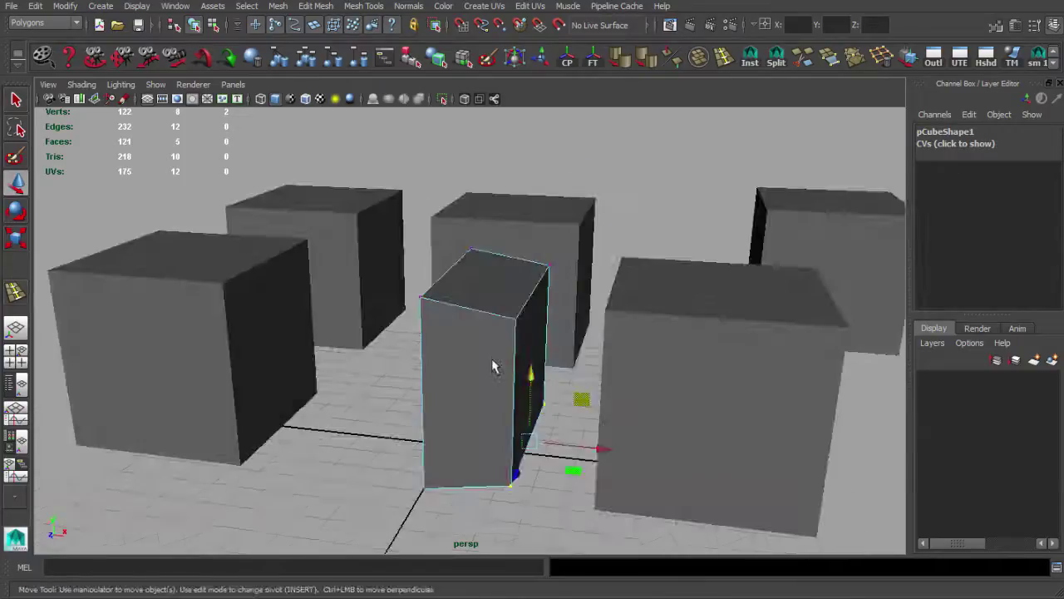
Return the half cube to object selection and create an instance of it mirrored across X with the Inst command.
{"action": "key", "text": "q"}
{"action": "right_click_drag", "start_coordinate": [489, 355], "coordinate": [512, 330]}
{"action": "left_click_drag", "start_coordinate": [513, 330], "coordinate": [566, 336], "text": "alt"}
{"action": "key", "text": "w"}
{"action": "left_click", "coordinate": [750, 58]}
{"action": "scroll", "coordinate": [511, 380], "scroll_direction": "up", "scroll_amount": 5}
{"action": "scroll", "coordinate": [425, 326], "scroll_direction": "down", "scroll_amount": 5}
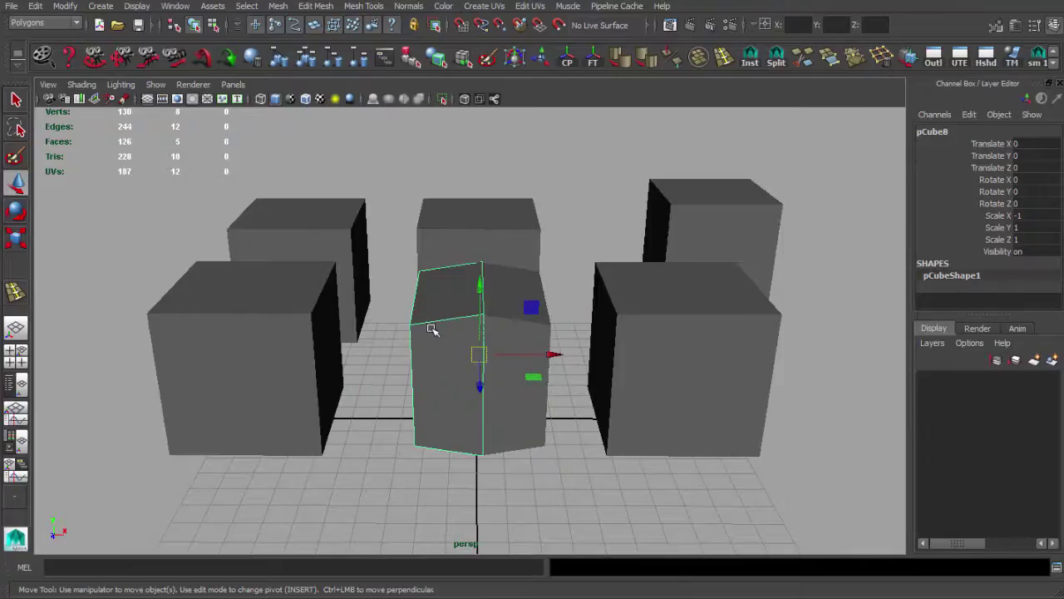
{"action": "scroll", "coordinate": [431, 324], "scroll_direction": "up", "scroll_amount": 3}
{"action": "scroll", "coordinate": [438, 351], "scroll_direction": "down", "scroll_amount": 3}
{"action": "left_click_drag", "start_coordinate": [458, 304], "coordinate": [444, 316], "text": "alt"}
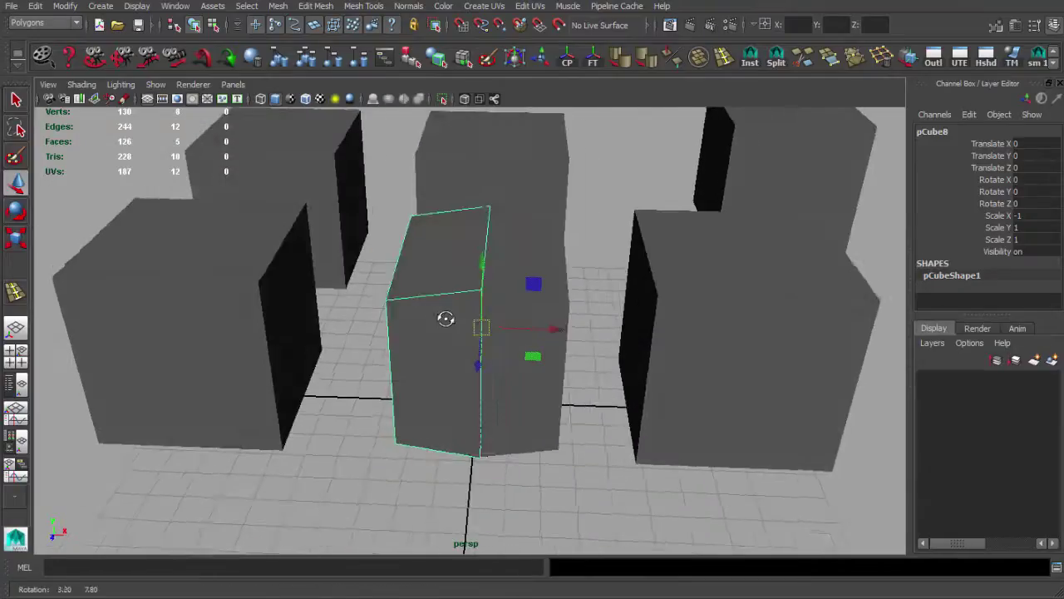
Delete the mirrored instance and snap the remaining half cube's pivot to the grid origin.
{"action": "key", "text": "Delete"}
{"action": "left_click", "coordinate": [481, 385]}
{"action": "left_click_drag", "start_coordinate": [506, 368], "coordinate": [570, 398], "text": "alt"}
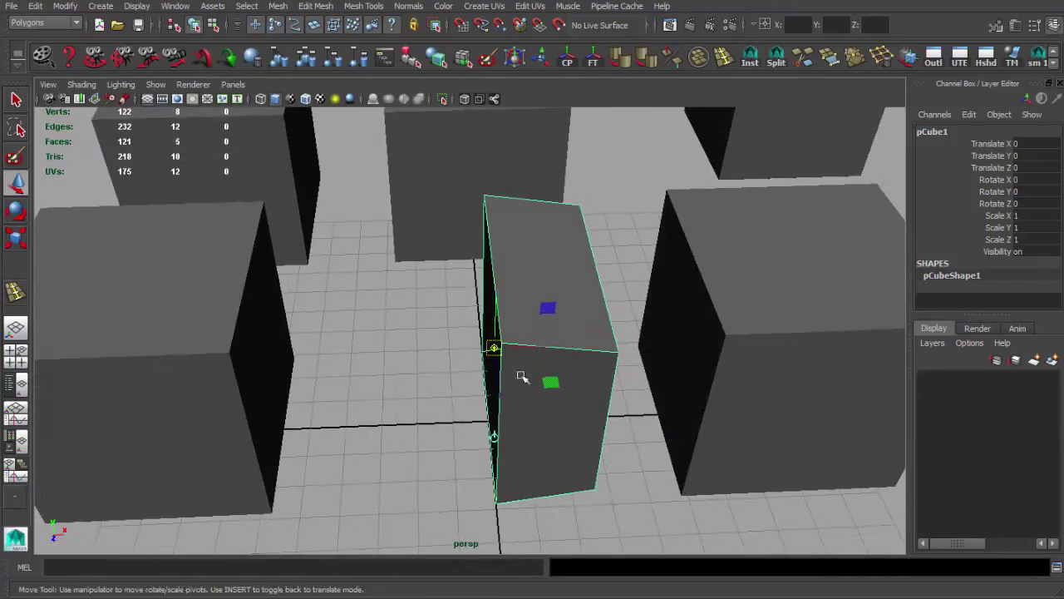
{"action": "left_click_drag", "start_coordinate": [509, 379], "coordinate": [520, 373], "text": "alt"}
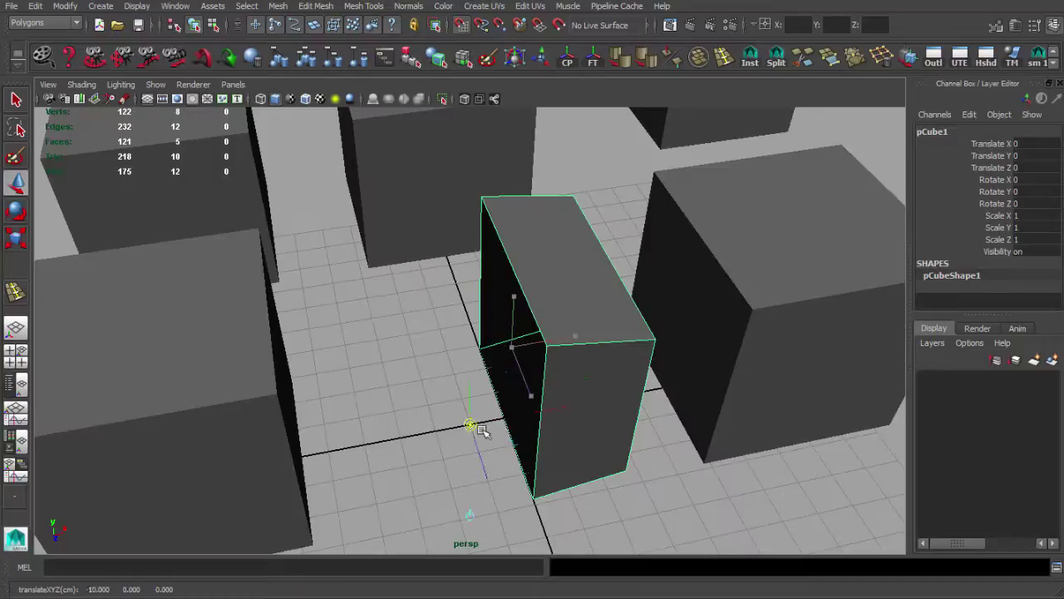
{"action": "left_click_drag", "start_coordinate": [502, 420], "coordinate": [532, 451], "text": "alt"}
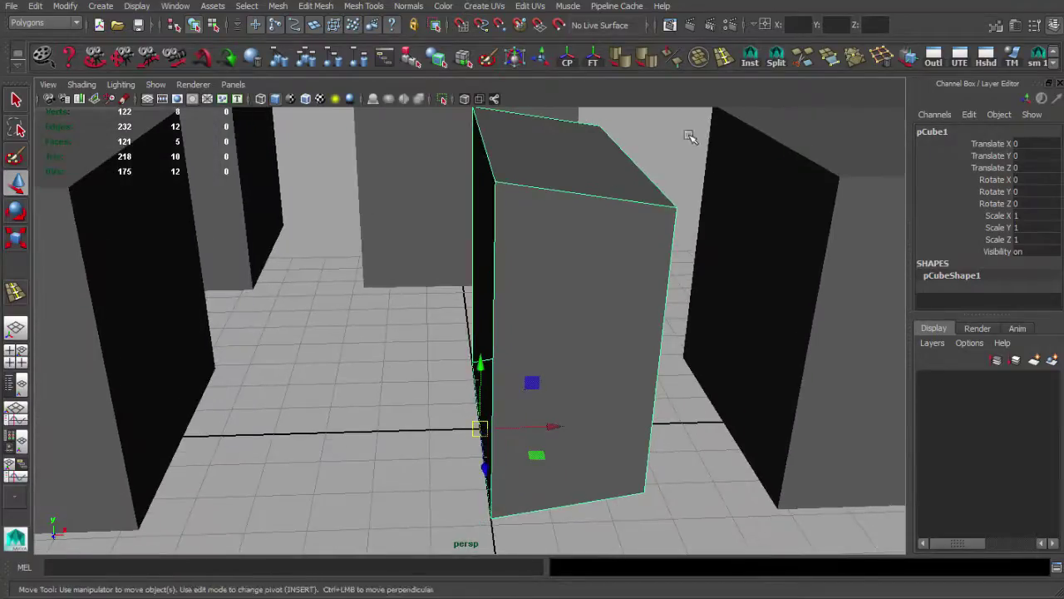
Create a mirrored instance of the half cube about its relocated pivot with the Inst command.
{"action": "left_click", "coordinate": [750, 55]}
{"action": "scroll", "coordinate": [570, 288], "scroll_direction": "down", "scroll_amount": 4}
{"action": "left_click_drag", "start_coordinate": [571, 287], "coordinate": [449, 278], "text": "alt"}
{"action": "left_click", "coordinate": [485, 290]}
{"action": "middle_click_drag", "start_coordinate": [449, 278], "coordinate": [532, 387], "text": "alt"}
Select an upper edge of the half cube and move it to reshape both mirrored halves.
{"action": "right_click_drag", "start_coordinate": [532, 388], "coordinate": [547, 295]}
{"action": "left_click", "coordinate": [555, 295]}
{"action": "left_click_drag", "start_coordinate": [567, 293], "coordinate": [521, 307]}
{"action": "left_click_drag", "start_coordinate": [520, 307], "coordinate": [323, 387], "text": "alt"}
{"action": "key", "text": "r"}
{"action": "key", "text": "w"}
{"action": "left_click_drag", "start_coordinate": [336, 394], "coordinate": [640, 225], "text": "alt"}
Scale and move a lower edge of the half cube, then reselect the half as an object.
{"action": "left_click", "coordinate": [565, 437]}
{"action": "key", "text": "r"}
{"action": "left_click_drag", "start_coordinate": [567, 437], "coordinate": [513, 434]}
{"action": "key", "text": "w"}
{"action": "left_click_drag", "start_coordinate": [629, 444], "coordinate": [598, 440]}
{"action": "left_click_drag", "start_coordinate": [532, 365], "coordinate": [538, 339]}
{"action": "left_click_drag", "start_coordinate": [508, 362], "coordinate": [481, 325], "text": "alt"}
{"action": "left_click_drag", "start_coordinate": [481, 325], "coordinate": [483, 388], "text": "alt"}
{"action": "key", "text": "q"}
{"action": "right_click_drag", "start_coordinate": [483, 389], "coordinate": [514, 355]}
{"action": "left_click", "coordinate": [514, 356]}
Select the split cube and delete adjacent faces in the middle of its top to leave a two-quad hole.
{"action": "left_click_drag", "start_coordinate": [514, 357], "coordinate": [467, 353], "text": "alt"}
{"action": "middle_click_drag", "start_coordinate": [467, 352], "coordinate": [426, 299], "text": "alt"}
{"action": "left_click", "coordinate": [473, 385]}
{"action": "left_click_drag", "start_coordinate": [426, 305], "coordinate": [756, 188], "text": "alt"}
{"action": "middle_click_drag", "start_coordinate": [773, 234], "coordinate": [500, 299], "text": "alt"}
{"action": "right_click_drag", "start_coordinate": [500, 299], "coordinate": [585, 316], "text": "alt"}
{"action": "left_click", "coordinate": [586, 317]}
{"action": "middle_click_drag", "start_coordinate": [621, 304], "coordinate": [692, 316], "text": "alt"}
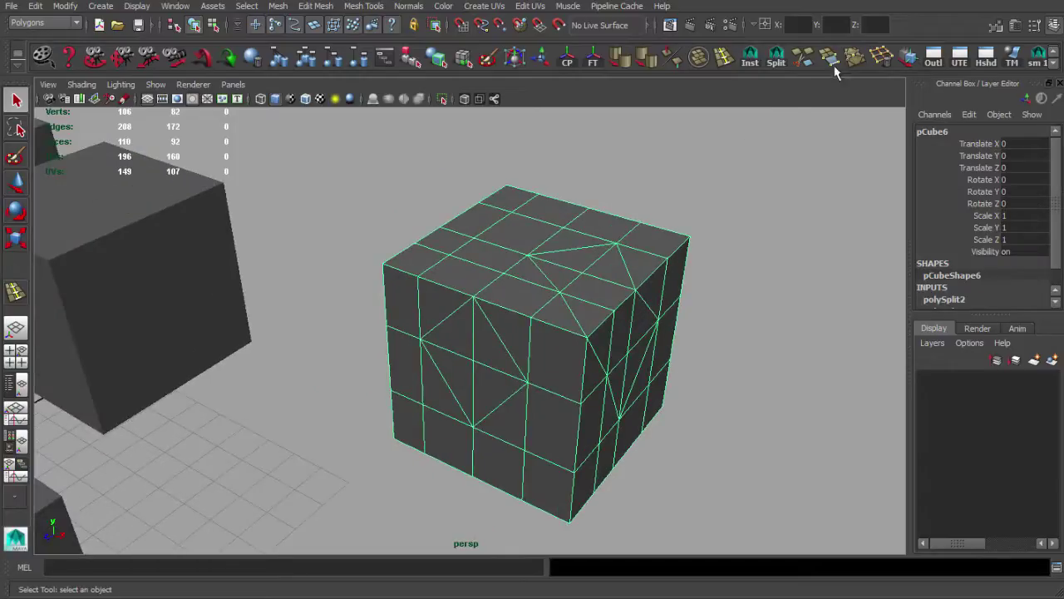
{"action": "middle_click_drag", "start_coordinate": [550, 266], "coordinate": [552, 286], "text": "alt"}
{"action": "right_click_drag", "start_coordinate": [551, 286], "coordinate": [606, 287], "text": "alt"}
{"action": "right_click_drag", "start_coordinate": [582, 232], "coordinate": [612, 274]}
{"action": "left_click", "coordinate": [546, 218]}
{"action": "left_click", "coordinate": [622, 246], "text": "shift"}
{"action": "key", "text": "Delete"}
Fill the hole in the cube's top with two polygons bridged between opposite border edges using the Append to Polygon Tool.
{"action": "scroll", "coordinate": [635, 307], "scroll_direction": "down", "scroll_amount": 5}
{"action": "left_click_drag", "start_coordinate": [626, 302], "coordinate": [574, 301], "text": "alt"}
{"action": "scroll", "coordinate": [680, 401], "scroll_direction": "up", "scroll_amount": 6}
{"action": "left_click", "coordinate": [829, 58]}
{"action": "middle_click_drag", "start_coordinate": [591, 222], "coordinate": [530, 281], "text": "alt"}
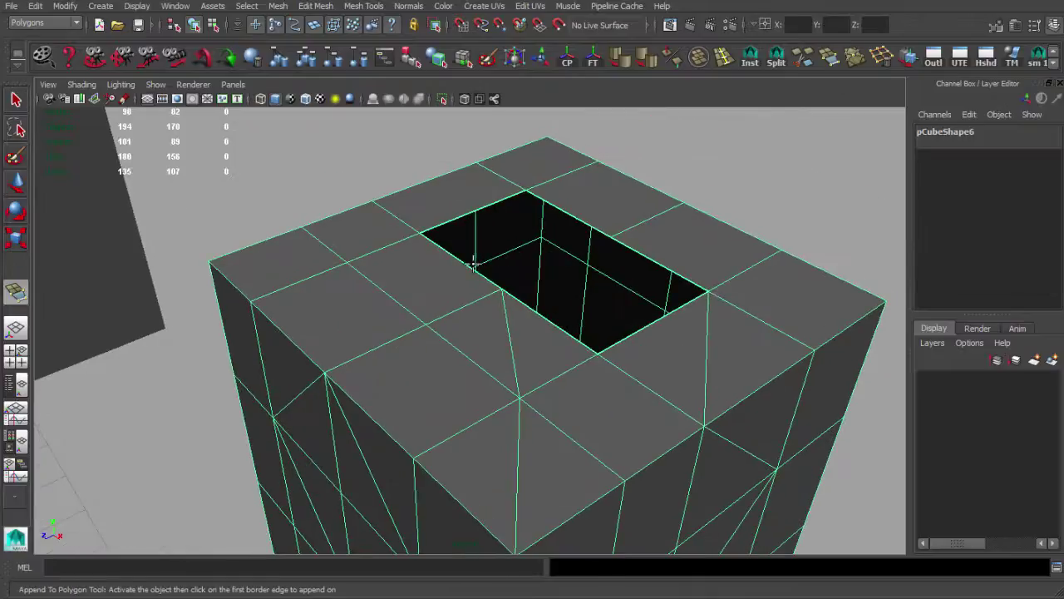
{"action": "left_click", "coordinate": [468, 262]}
{"action": "left_click", "coordinate": [612, 237]}
{"action": "key", "text": "Return"}
{"action": "key", "text": "y"}
{"action": "left_click", "coordinate": [538, 311]}
{"action": "left_click", "coordinate": [650, 258]}
{"action": "key", "text": "Return"}
{"action": "scroll", "coordinate": [582, 308], "scroll_direction": "down", "scroll_amount": 5}
{"action": "left_click_drag", "start_coordinate": [582, 308], "coordinate": [568, 282], "text": "alt"}
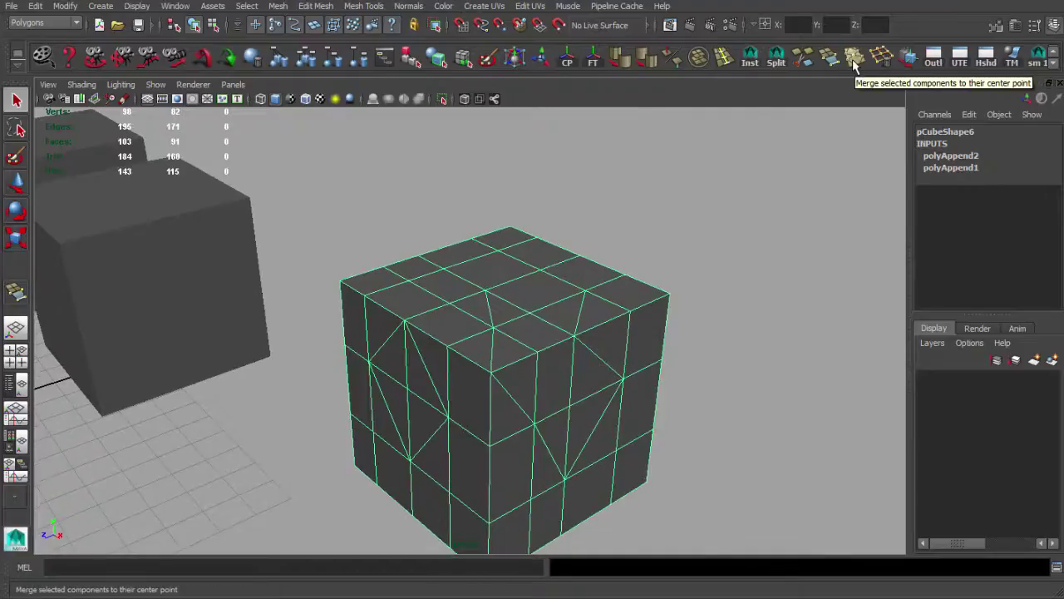
Collapse five edges on the split cube's top one after another by merging each to its center.
{"action": "scroll", "coordinate": [642, 251], "scroll_direction": "up", "scroll_amount": 5}
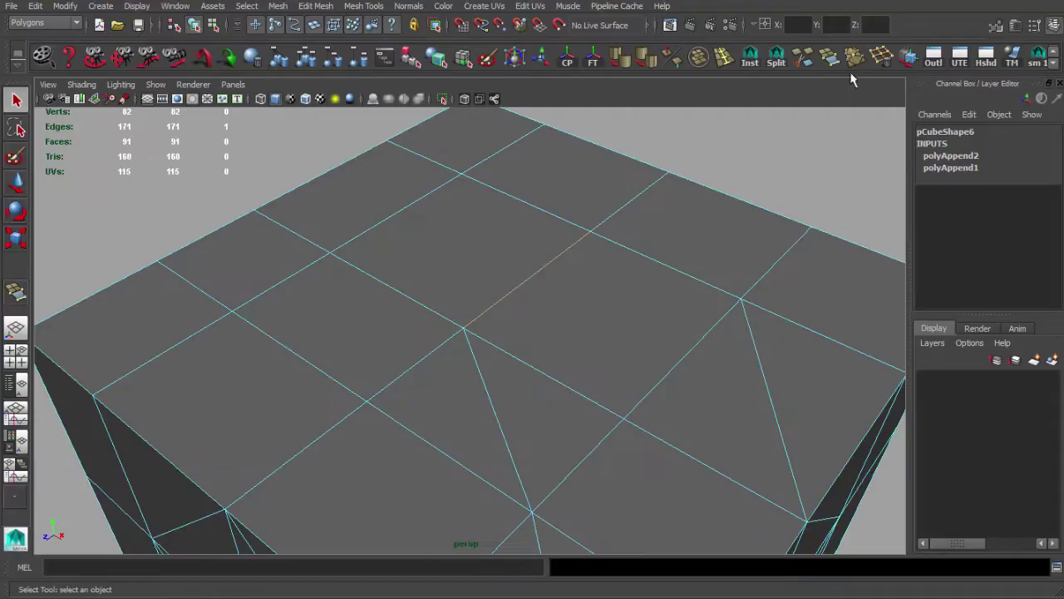
{"action": "left_click", "coordinate": [854, 59]}
{"action": "left_click", "coordinate": [703, 350]}
{"action": "key", "text": "g"}
{"action": "scroll", "coordinate": [633, 349], "scroll_direction": "down", "scroll_amount": 5}
{"action": "left_click", "coordinate": [638, 350]}
{"action": "key", "text": "g"}
{"action": "left_click_drag", "start_coordinate": [637, 352], "coordinate": [512, 304], "text": "alt"}
{"action": "left_click", "coordinate": [560, 331]}
{"action": "key", "text": "g"}
{"action": "left_click", "coordinate": [512, 304]}
{"action": "key", "text": "g"}
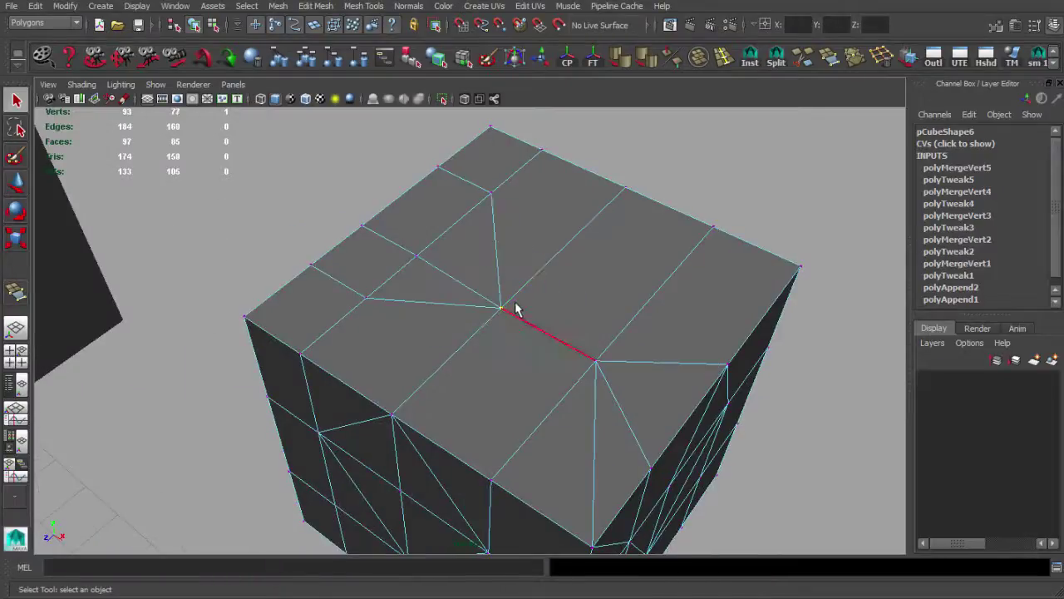
Collapse two more neighbouring edges beside the merged vertex on the cube's top by merging each to its center.
{"action": "left_click_drag", "start_coordinate": [526, 357], "coordinate": [463, 286], "text": "alt"}
{"action": "left_click", "coordinate": [522, 281]}
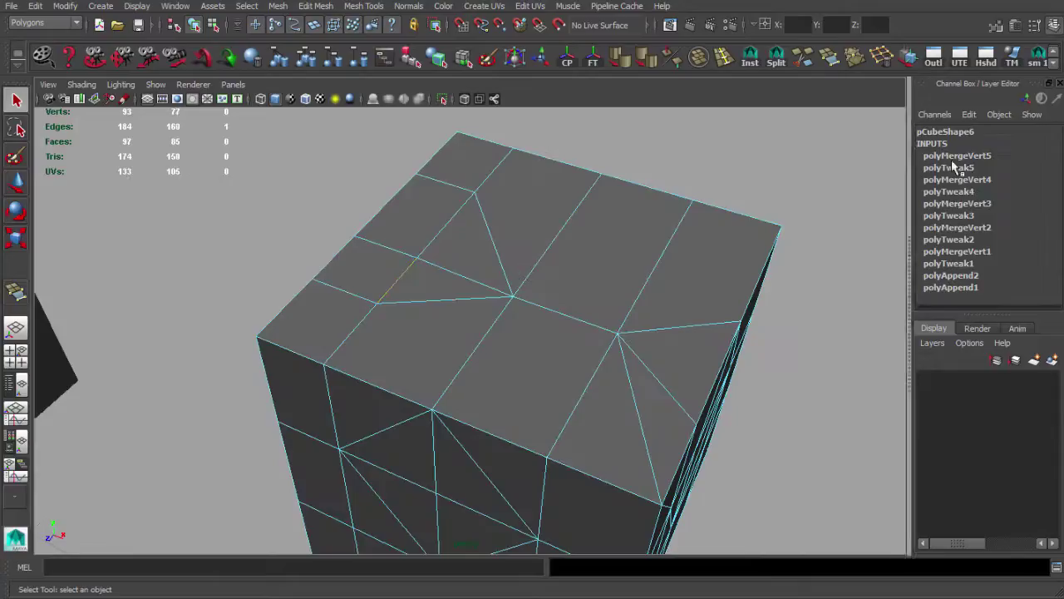
{"action": "left_click_drag", "start_coordinate": [539, 308], "coordinate": [574, 314], "text": "alt"}
{"action": "left_click", "coordinate": [574, 314]}
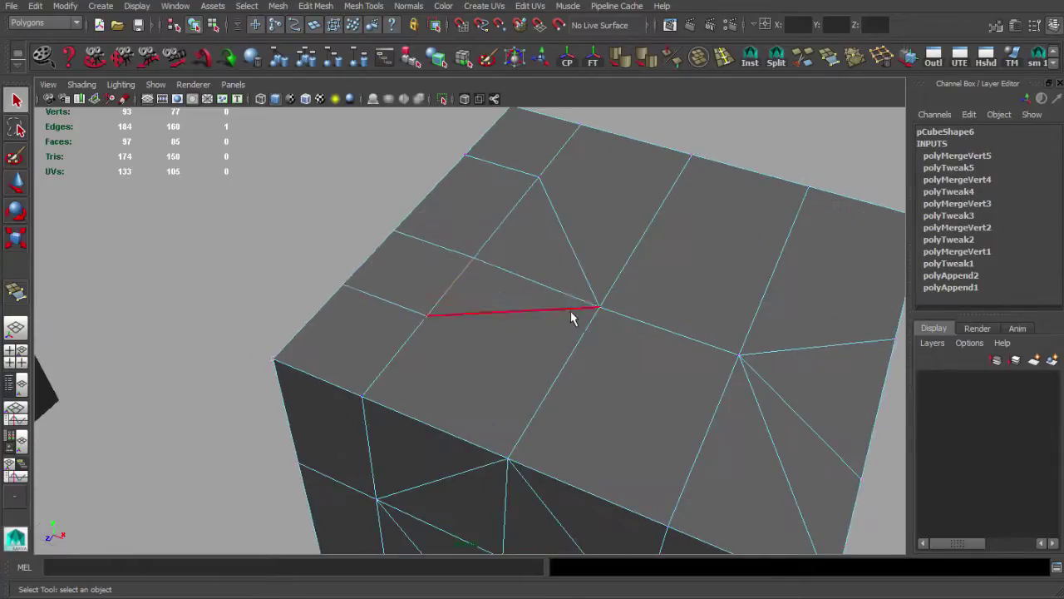
{"action": "key", "text": "g"}
{"action": "right_click_drag", "start_coordinate": [530, 231], "coordinate": [541, 229]}
{"action": "left_click", "coordinate": [495, 232]}
{"action": "key", "text": "g"}
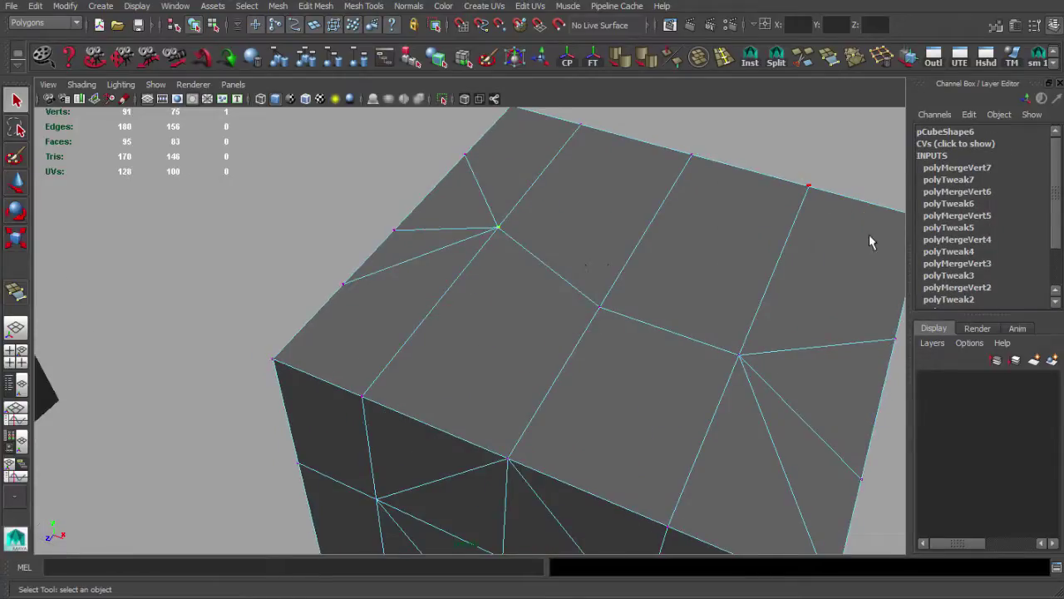
Merge two more edges to their centers on the split cube's top and return the cube to object mode.
{"action": "left_click_drag", "start_coordinate": [731, 261], "coordinate": [480, 299], "text": "alt"}
{"action": "left_click", "coordinate": [479, 299]}
{"action": "key", "text": "g"}
{"action": "left_click", "coordinate": [588, 305]}
{"action": "key", "text": "g"}
{"action": "right_click_drag", "start_coordinate": [574, 299], "coordinate": [584, 296]}
{"action": "scroll", "coordinate": [580, 298], "scroll_direction": "down", "scroll_amount": 5}
{"action": "left_click_drag", "start_coordinate": [573, 299], "coordinate": [333, 284], "text": "alt"}
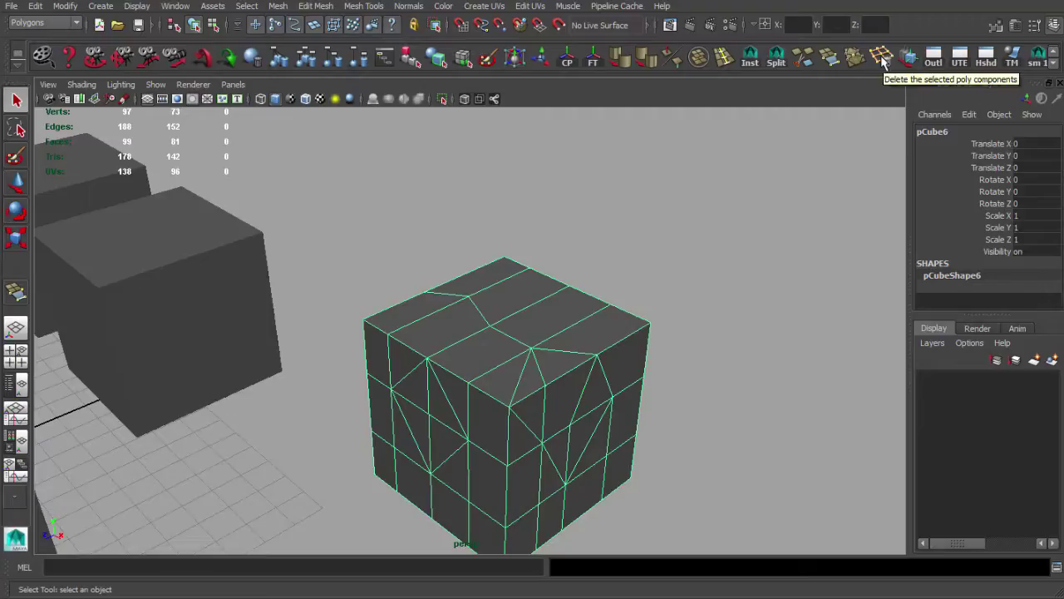
Delete the middle vertex of the cube's top together with its connecting edges using the delete poly components tool.
{"action": "scroll", "coordinate": [643, 269], "scroll_direction": "up", "scroll_amount": 5}
{"action": "left_click_drag", "start_coordinate": [644, 269], "coordinate": [597, 290], "text": "alt"}
{"action": "right_click_drag", "start_coordinate": [597, 290], "coordinate": [513, 245]}
{"action": "left_click", "coordinate": [566, 270]}
{"action": "left_click", "coordinate": [887, 58]}
{"action": "key", "text": "ctrl+z"}
{"action": "left_click", "coordinate": [513, 246]}
{"action": "left_click", "coordinate": [882, 58]}
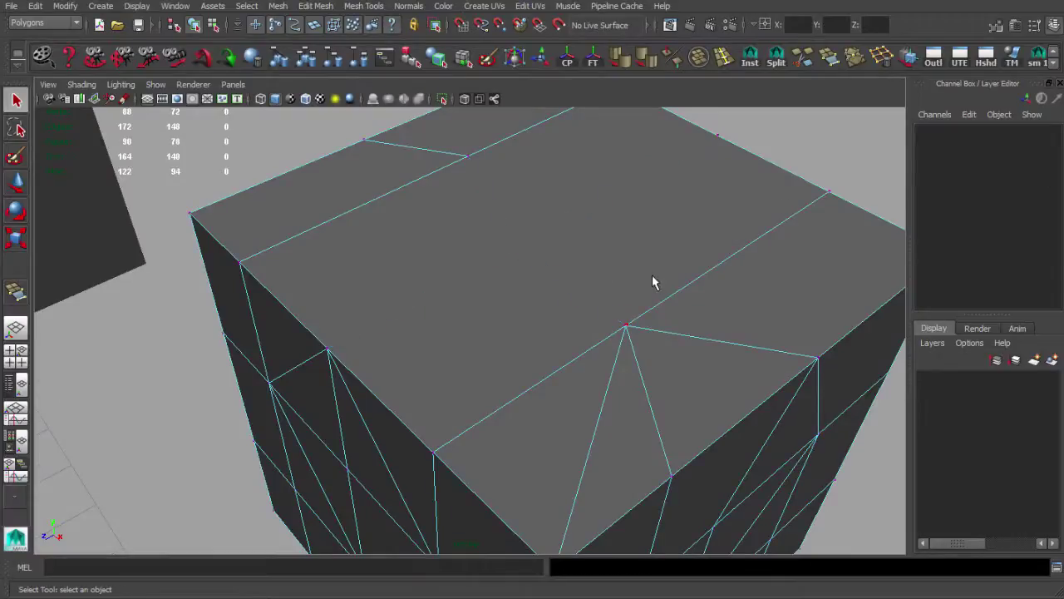
Delete the large face in the middle of the cube's top to open a hole.
{"action": "left_click_drag", "start_coordinate": [729, 260], "coordinate": [604, 261], "text": "alt"}
{"action": "key", "text": "F11"}
{"action": "left_click", "coordinate": [568, 223]}
{"action": "key", "text": "Delete"}
{"action": "scroll", "coordinate": [667, 249], "scroll_direction": "down", "scroll_amount": 5}
Delete one edge on the cube's side with plain Delete and select the vertex left behind.
{"action": "right_click_drag", "start_coordinate": [638, 281], "coordinate": [668, 240]}
{"action": "left_click", "coordinate": [634, 275]}
{"action": "scroll", "coordinate": [662, 275], "scroll_direction": "up", "scroll_amount": 2}
{"action": "middle_click_drag", "start_coordinate": [660, 276], "coordinate": [657, 220], "text": "alt"}
{"action": "left_click_drag", "start_coordinate": [658, 221], "coordinate": [737, 218], "text": "alt"}
{"action": "left_click_drag", "start_coordinate": [668, 246], "coordinate": [655, 299], "text": "alt"}
{"action": "key", "text": "F10"}
{"action": "mouse_move", "coordinate": [551, 321]}
{"action": "left_mouse_down", "text": "alt"}
{"action": "mouse_move", "coordinate": [575, 287]}
{"action": "mouse_move", "coordinate": [560, 308]}
{"action": "left_mouse_up", "text": "alt"}
{"action": "key", "text": "Delete"}
{"action": "key", "text": "F9"}
{"action": "left_click", "coordinate": [554, 293]}
Delete the adjoining edge on the cube's side, then remove the stray vertex left on the remaining edge.
{"action": "key", "text": "F10"}
{"action": "left_click", "coordinate": [559, 329]}
{"action": "key", "text": "Delete"}
{"action": "key", "text": "F9"}
{"action": "left_click", "coordinate": [554, 294]}
{"action": "left_click_drag", "start_coordinate": [555, 309], "coordinate": [642, 379], "text": "alt"}
{"action": "middle_click_drag", "start_coordinate": [660, 390], "coordinate": [612, 329], "text": "alt"}
{"action": "scroll", "coordinate": [612, 329], "scroll_direction": "up", "scroll_amount": 4}
{"action": "left_click_drag", "start_coordinate": [612, 330], "coordinate": [633, 346], "text": "alt"}
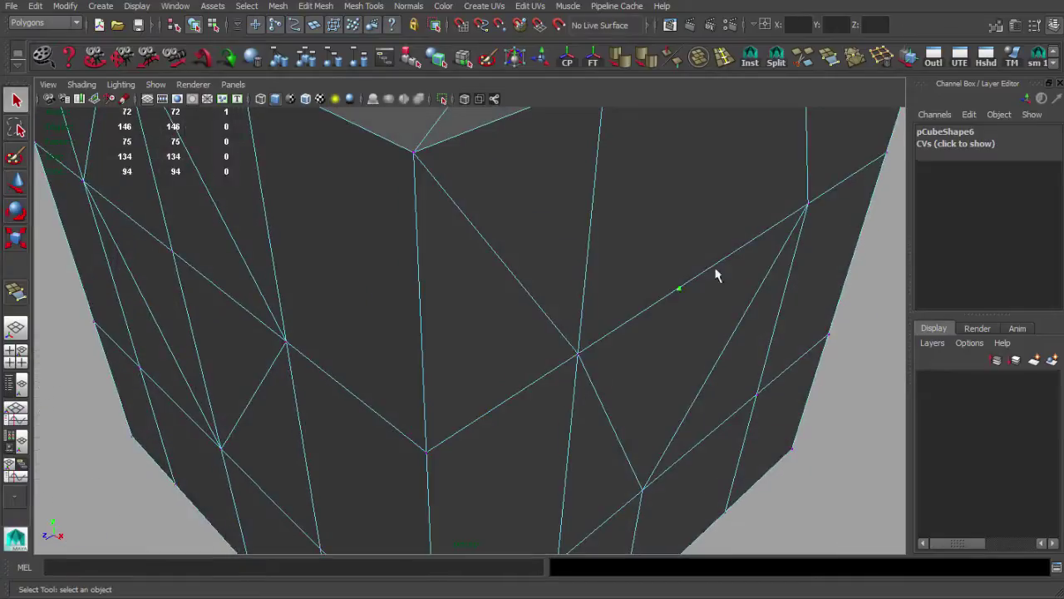
{"action": "key", "text": "w"}
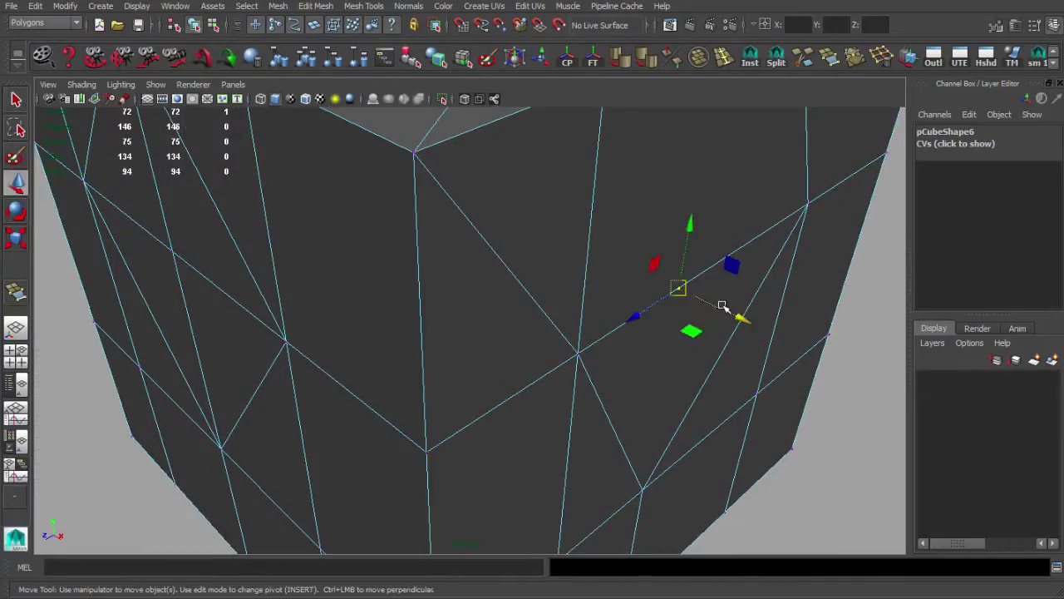
{"action": "scroll", "coordinate": [707, 303], "scroll_direction": "down", "scroll_amount": 5}
{"action": "scroll", "coordinate": [640, 325], "scroll_direction": "up", "scroll_amount": 6}
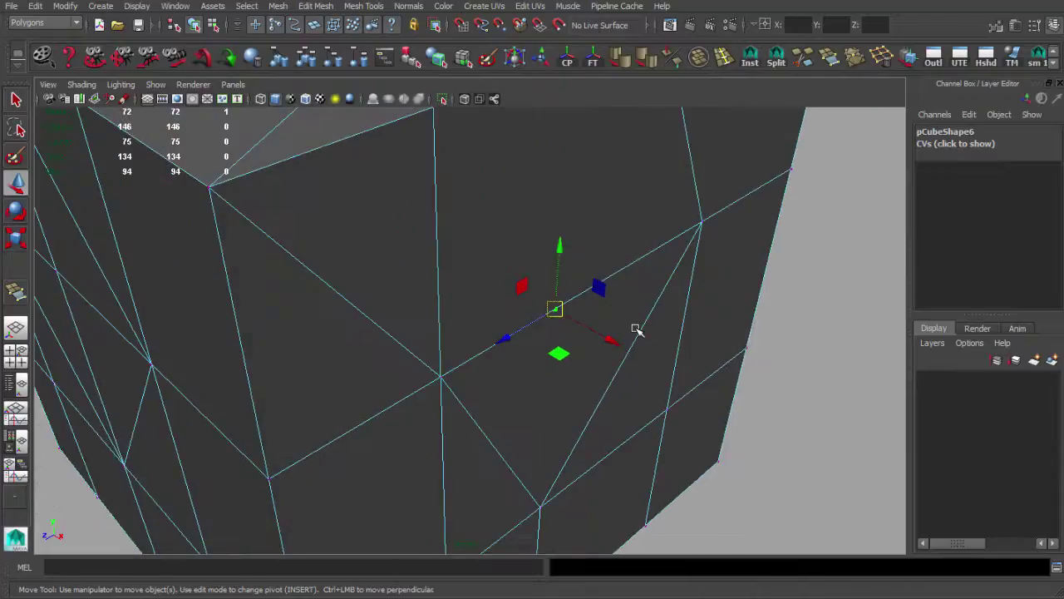
{"action": "key", "text": "Delete"}
Select four connected edges running down the cube's side and across its underside, and delete them together with their vertices.
{"action": "scroll", "coordinate": [615, 333], "scroll_direction": "down", "scroll_amount": 3}
{"action": "left_click_drag", "start_coordinate": [604, 335], "coordinate": [444, 376], "text": "alt"}
{"action": "key", "text": "q"}
{"action": "double_click", "coordinate": [574, 325]}
{"action": "left_click", "coordinate": [507, 420], "text": "shift"}
{"action": "left_click_drag", "start_coordinate": [507, 420], "coordinate": [619, 345], "text": "alt"}
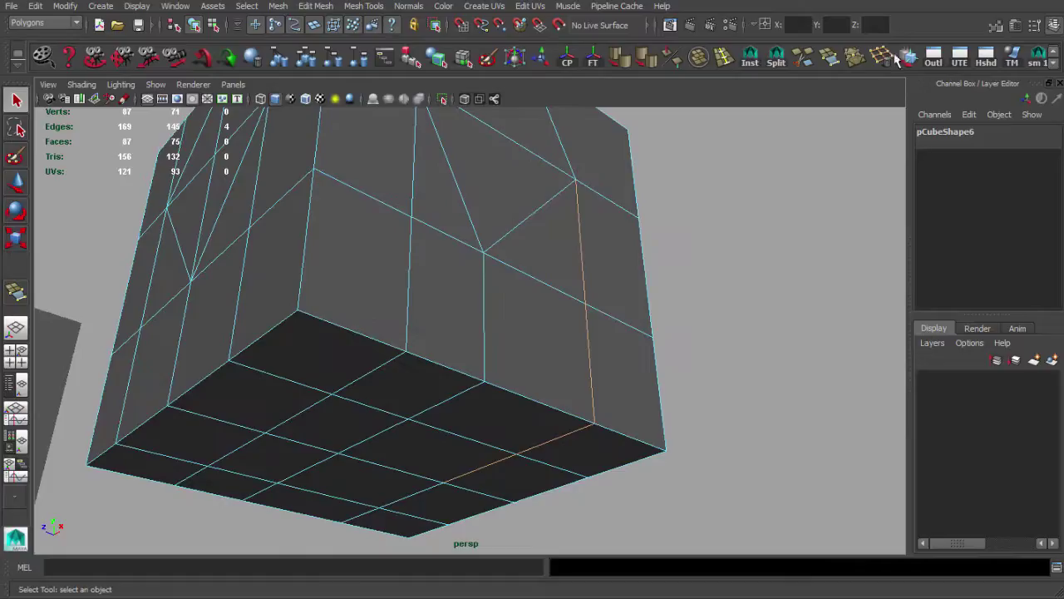
{"action": "left_click", "coordinate": [885, 59]}
{"action": "left_click_drag", "start_coordinate": [619, 274], "coordinate": [600, 285], "text": "alt"}
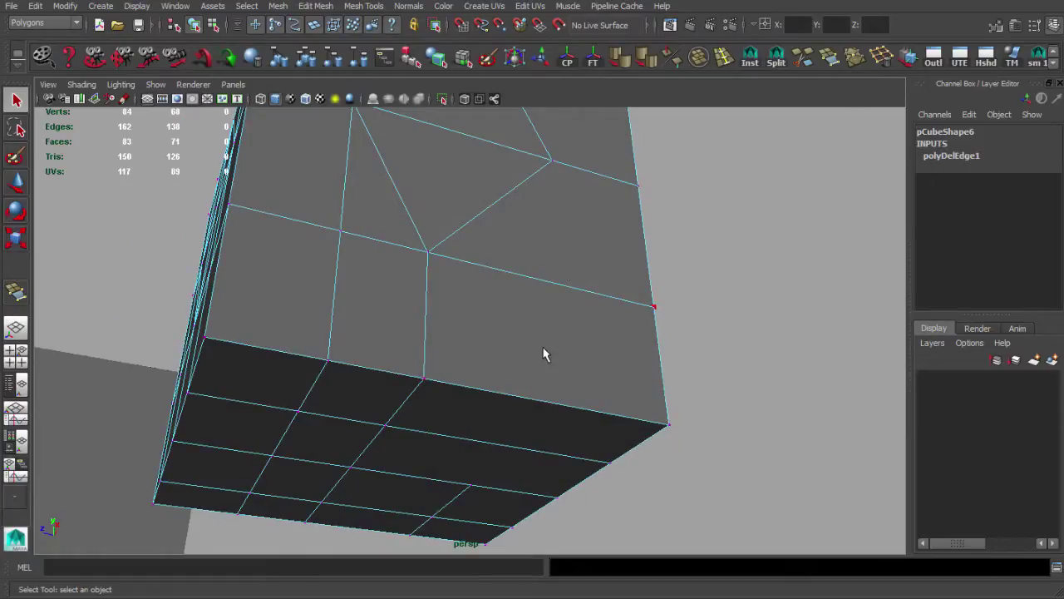
Return the split cube to object mode and delete its construction history.
{"action": "right_click_drag", "start_coordinate": [520, 384], "coordinate": [572, 327]}
{"action": "key", "text": "alt+shift+d"}
{"action": "scroll", "coordinate": [549, 323], "scroll_direction": "down", "scroll_amount": 5}
{"action": "left_click_drag", "start_coordinate": [545, 316], "coordinate": [493, 349], "text": "alt"}
{"action": "scroll", "coordinate": [493, 349], "scroll_direction": "up", "scroll_amount": 2}
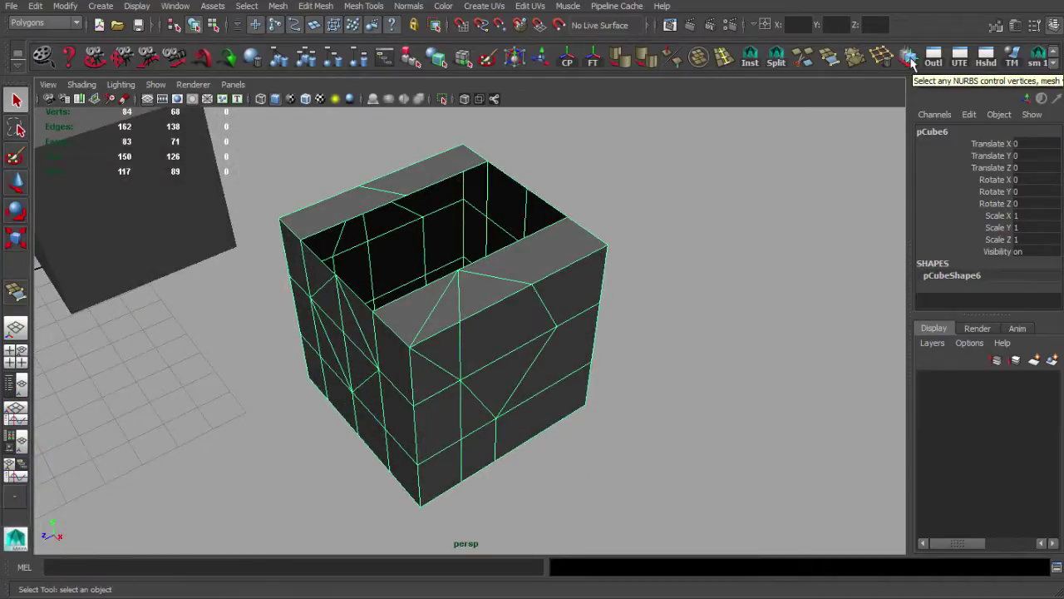
Inflate the open cube by moving all its vertices outward with the Move Normal Tool, then return to object mode and deselect it.
{"action": "left_click_drag", "start_coordinate": [627, 271], "coordinate": [780, 154], "text": "alt"}
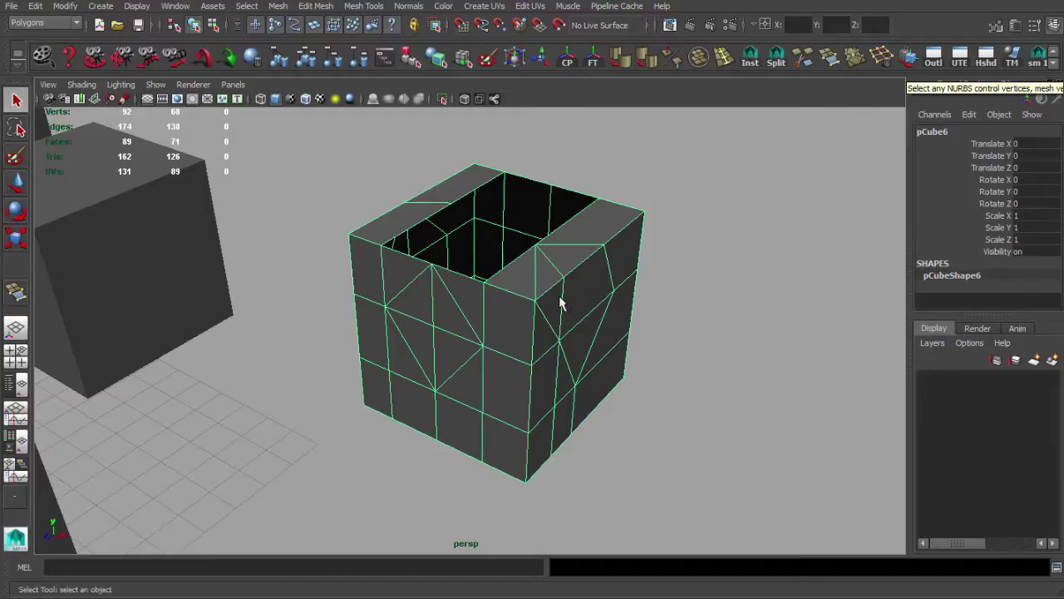
{"action": "middle_click_drag", "start_coordinate": [709, 216], "coordinate": [721, 232], "text": "alt"}
{"action": "right_click_drag", "start_coordinate": [482, 304], "coordinate": [457, 306]}
{"action": "scroll", "coordinate": [457, 306], "scroll_direction": "down", "scroll_amount": 4}
{"action": "left_click_drag", "start_coordinate": [642, 480], "coordinate": [644, 482]}
{"action": "left_click_drag", "start_coordinate": [579, 389], "coordinate": [526, 362], "text": "alt"}
{"action": "right_click_drag", "start_coordinate": [526, 362], "coordinate": [649, 424], "text": "alt"}
{"action": "left_click_drag", "start_coordinate": [482, 323], "coordinate": [513, 343], "text": "alt"}
{"action": "right_click_drag", "start_coordinate": [513, 342], "coordinate": [629, 380], "text": "alt"}
{"action": "middle_click_drag", "start_coordinate": [630, 380], "coordinate": [565, 363], "text": "alt"}
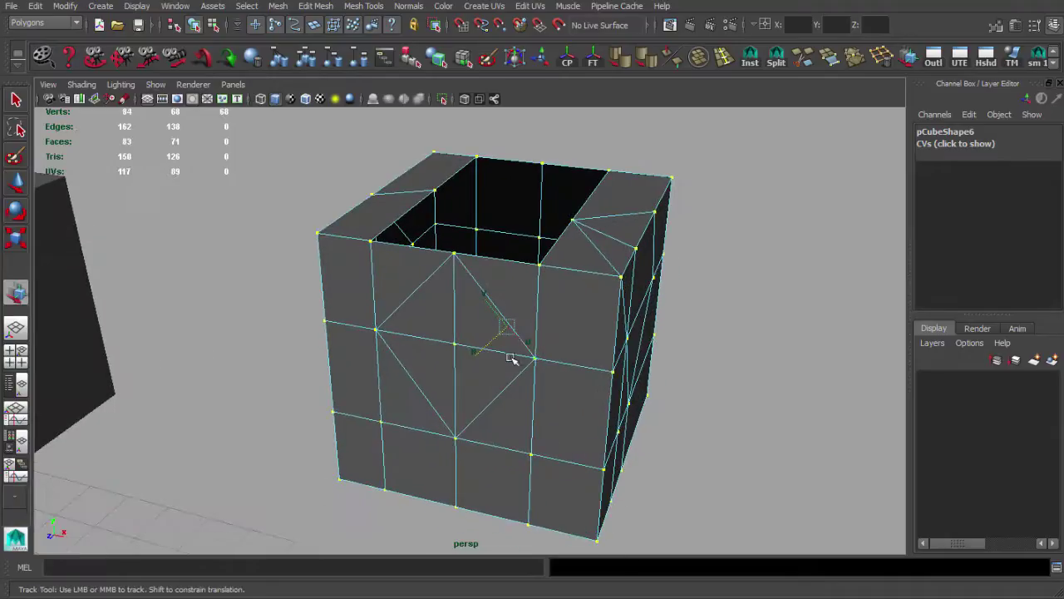
{"action": "left_click_drag", "start_coordinate": [486, 344], "coordinate": [531, 319]}
{"action": "scroll", "coordinate": [442, 353], "scroll_direction": "down", "scroll_amount": 5}
{"action": "key", "text": "F8"}
{"action": "left_click", "coordinate": [676, 296]}
{"action": "scroll", "coordinate": [532, 321], "scroll_direction": "down", "scroll_amount": 4}
{"action": "middle_click_drag", "start_coordinate": [532, 323], "coordinate": [588, 329], "text": "alt"}
{"action": "scroll", "coordinate": [607, 329], "scroll_direction": "up", "scroll_amount": 4}
{"action": "right_click_drag", "start_coordinate": [588, 328], "coordinate": [574, 328], "text": "alt"}
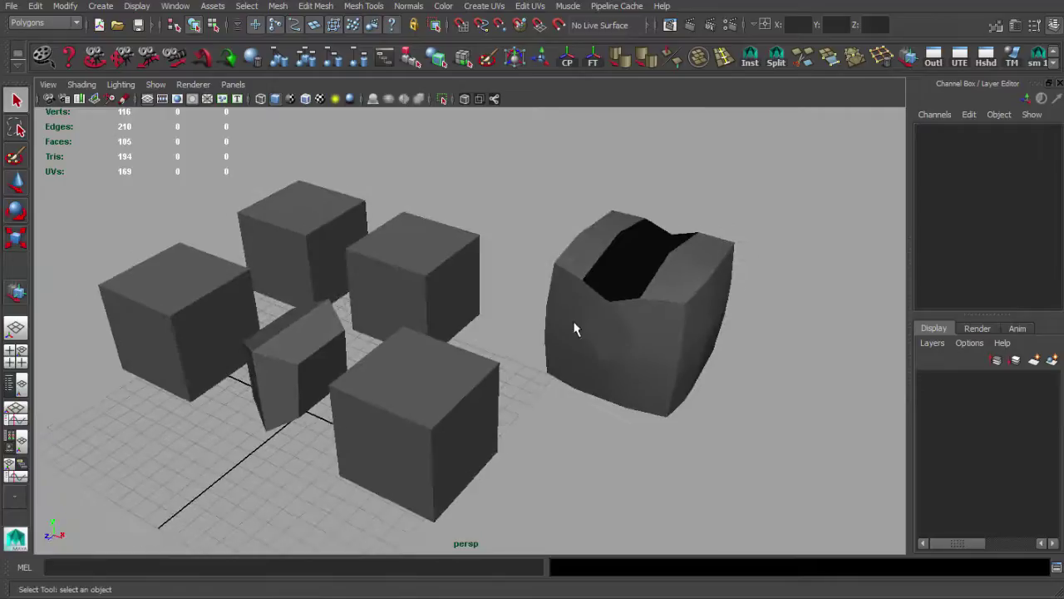
Locate the Move Normal Tool among the transformation tools and view its settings, then close them.
{"action": "left_click", "coordinate": [100, 7]}
{"action": "mouse_move", "coordinate": [66, 9]}
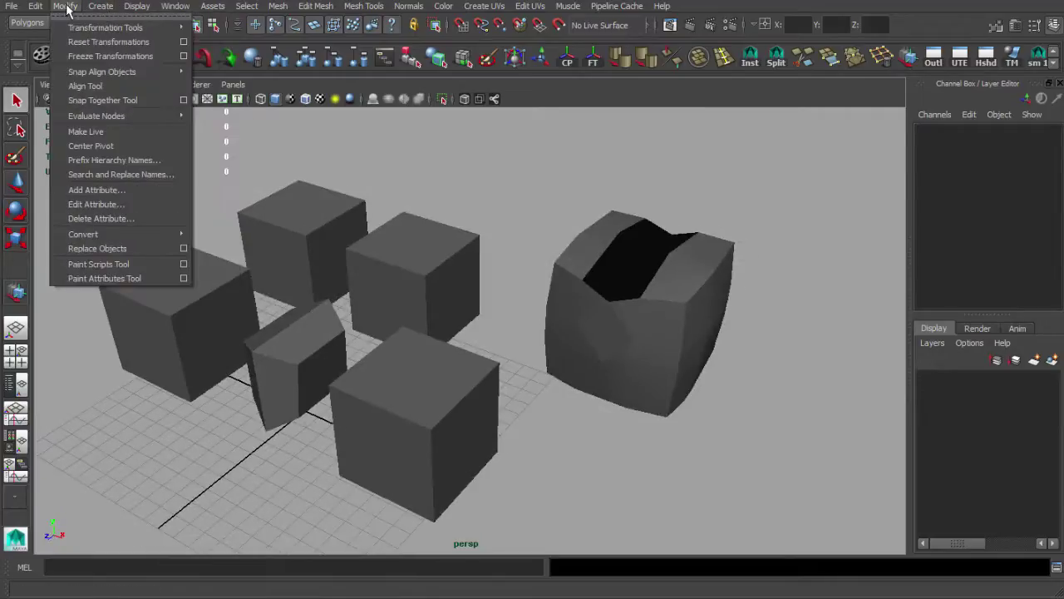
{"action": "mouse_move", "coordinate": [81, 32]}
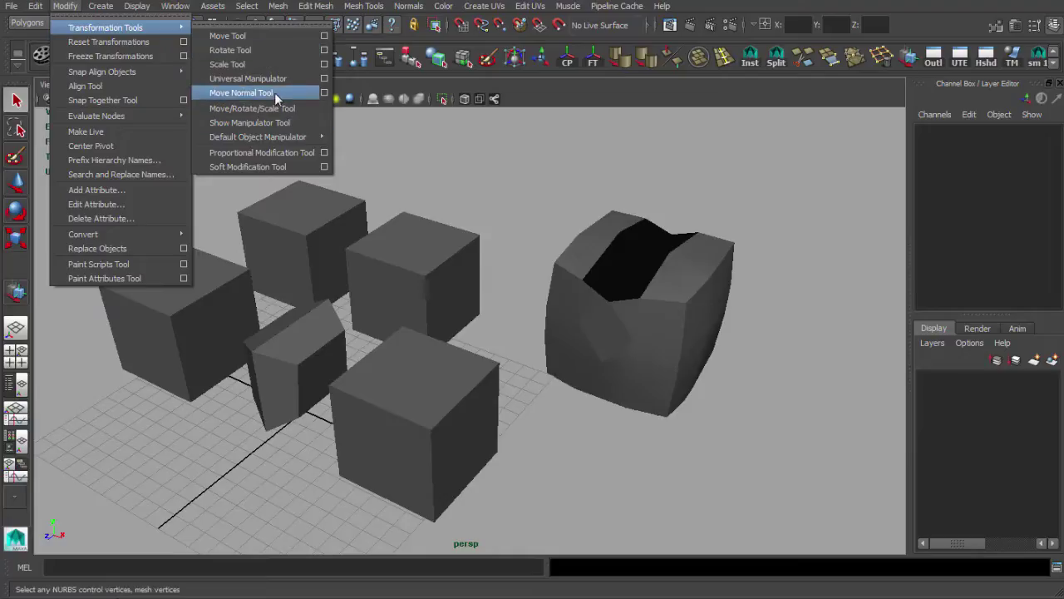
{"action": "left_click", "coordinate": [324, 92]}
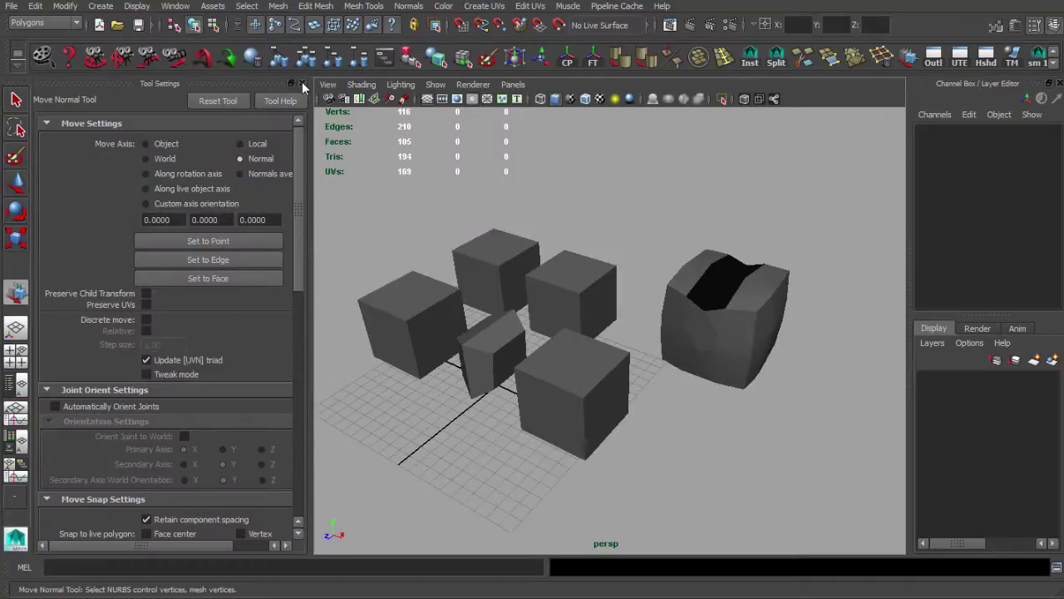
{"action": "left_click", "coordinate": [303, 84]}
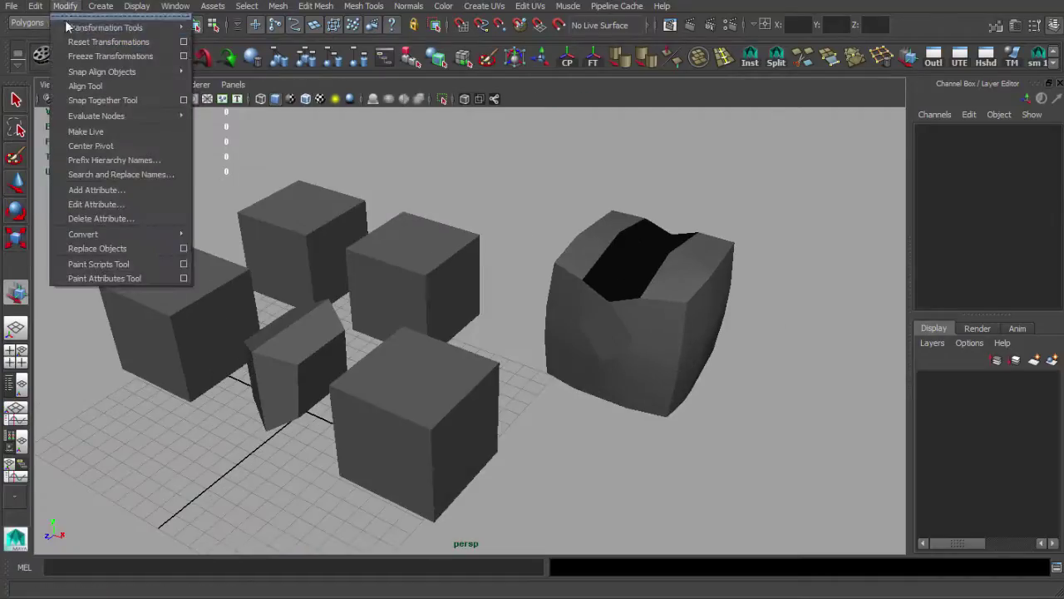
{"action": "mouse_move", "coordinate": [125, 28]}
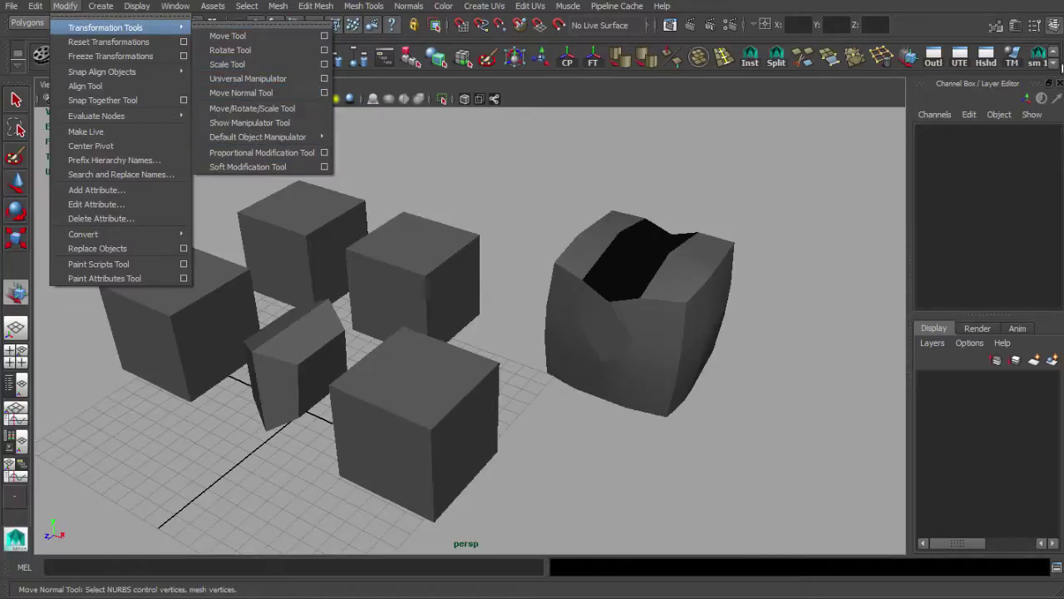
Select all vertices of the open cube again and nudge them along their normals, then return to object mode and the main shelf row.
{"action": "left_click", "coordinate": [1054, 65]}
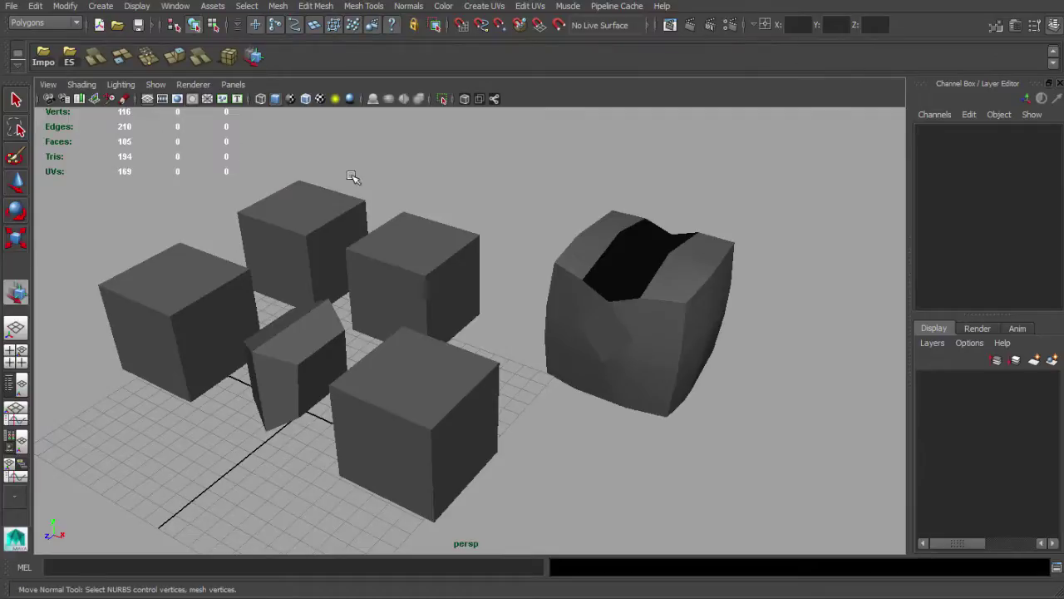
{"action": "left_click", "coordinate": [608, 278]}
{"action": "left_click_drag", "start_coordinate": [607, 278], "coordinate": [553, 277], "text": "alt"}
{"action": "key", "text": "q"}
{"action": "right_click_drag", "start_coordinate": [553, 276], "coordinate": [498, 275]}
{"action": "left_click_drag", "start_coordinate": [420, 176], "coordinate": [770, 516]}
{"action": "left_click", "coordinate": [254, 57]}
{"action": "middle_click_drag", "start_coordinate": [553, 320], "coordinate": [465, 324], "text": "alt"}
{"action": "right_click_drag", "start_coordinate": [465, 324], "coordinate": [521, 330], "text": "alt"}
{"action": "mouse_move", "coordinate": [456, 318]}
{"action": "left_mouse_down"}
{"action": "mouse_move", "coordinate": [440, 325]}
{"action": "mouse_move", "coordinate": [453, 319]}
{"action": "left_mouse_up"}
{"action": "key", "text": "q"}
{"action": "right_click_drag", "start_coordinate": [476, 310], "coordinate": [480, 292]}
{"action": "left_click", "coordinate": [1053, 52]}
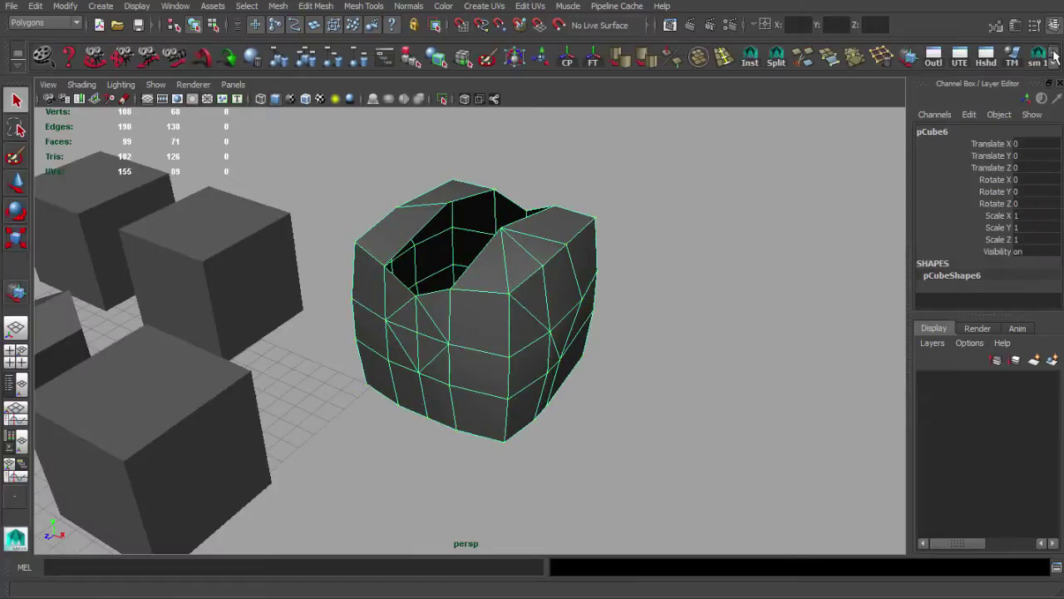
Select all six cubes, pCube1 through pCube8, in the Outliner and close it.
{"action": "left_click_drag", "start_coordinate": [693, 324], "coordinate": [648, 278], "text": "alt"}
{"action": "right_click_drag", "start_coordinate": [751, 209], "coordinate": [722, 299], "text": "alt"}
{"action": "left_click", "coordinate": [934, 59]}
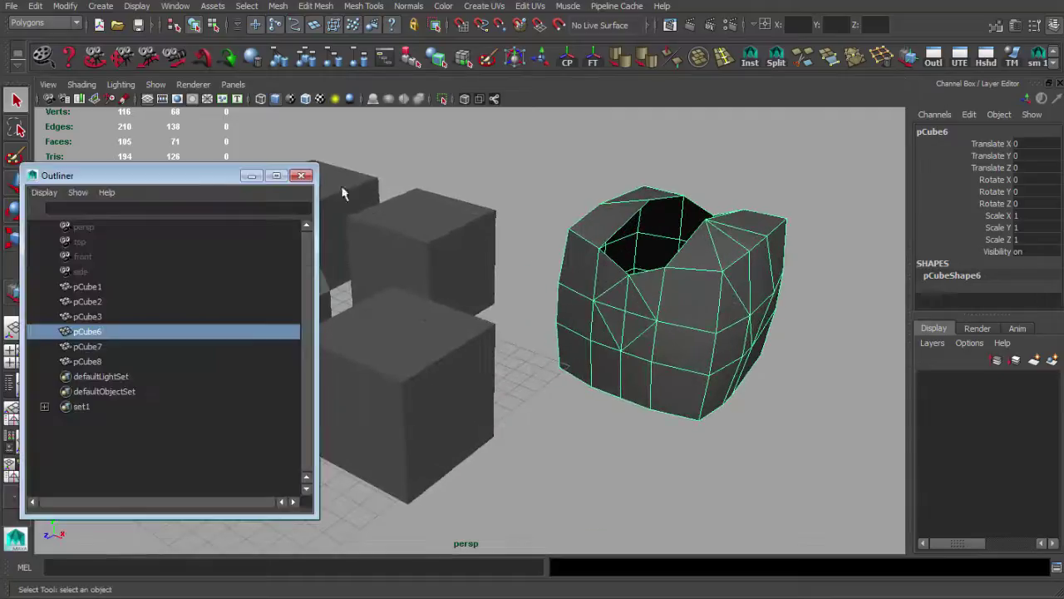
{"action": "left_click_drag", "start_coordinate": [190, 184], "coordinate": [188, 181]}
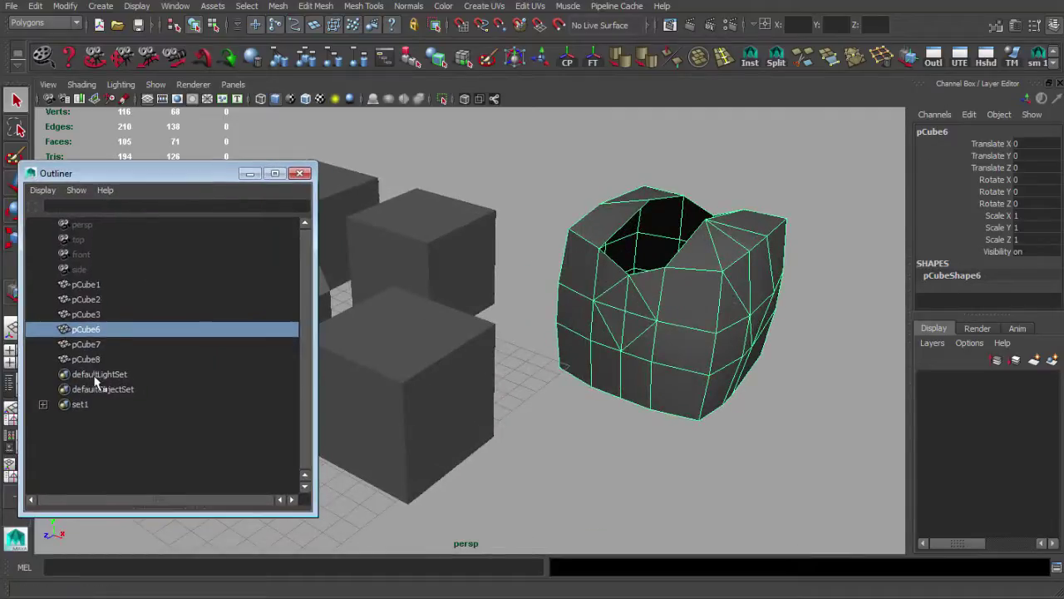
{"action": "left_click_drag", "start_coordinate": [89, 348], "coordinate": [42, 285]}
{"action": "left_click_drag", "start_coordinate": [143, 182], "coordinate": [137, 190]}
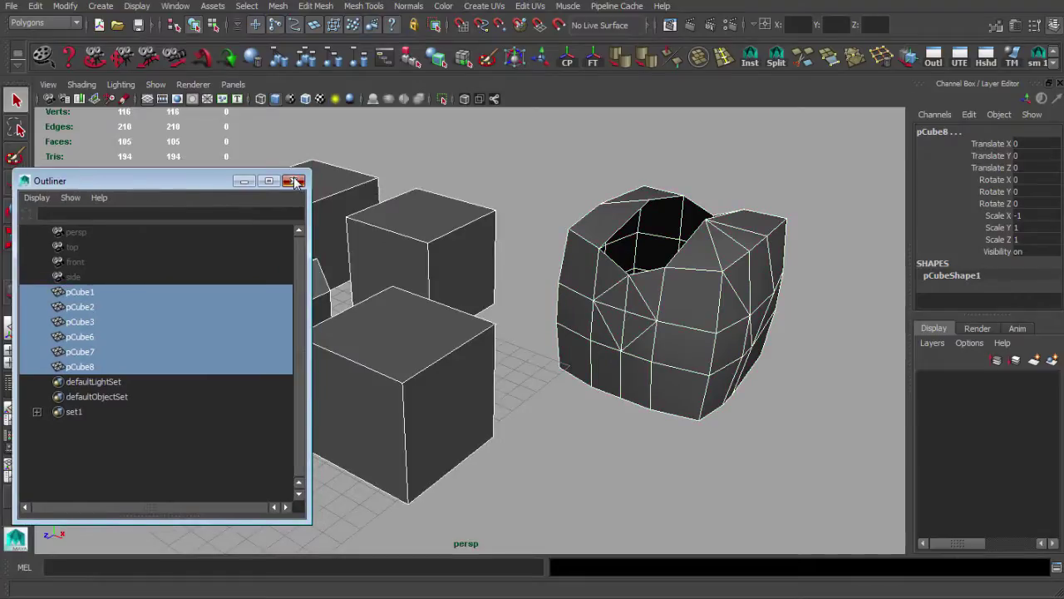
{"action": "left_click", "coordinate": [294, 182]}
Open the UV Texture Editor and the Hypershade from the shelf for a look, closing each one.
{"action": "left_click", "coordinate": [960, 58]}
{"action": "left_click_drag", "start_coordinate": [408, 125], "coordinate": [417, 108]}
{"action": "left_click", "coordinate": [431, 110]}
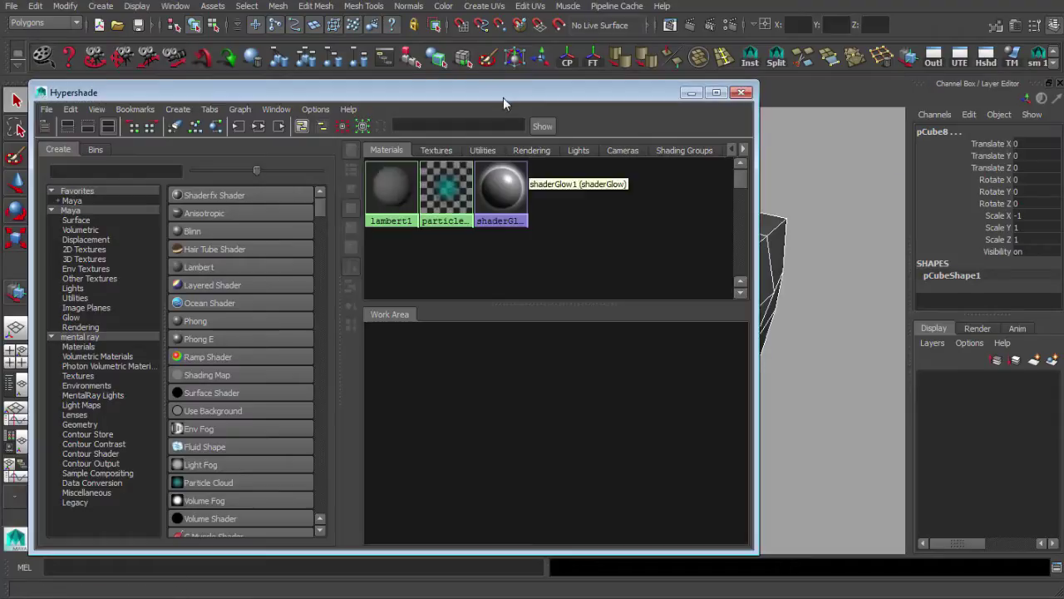
{"action": "left_click_drag", "start_coordinate": [503, 97], "coordinate": [494, 75]}
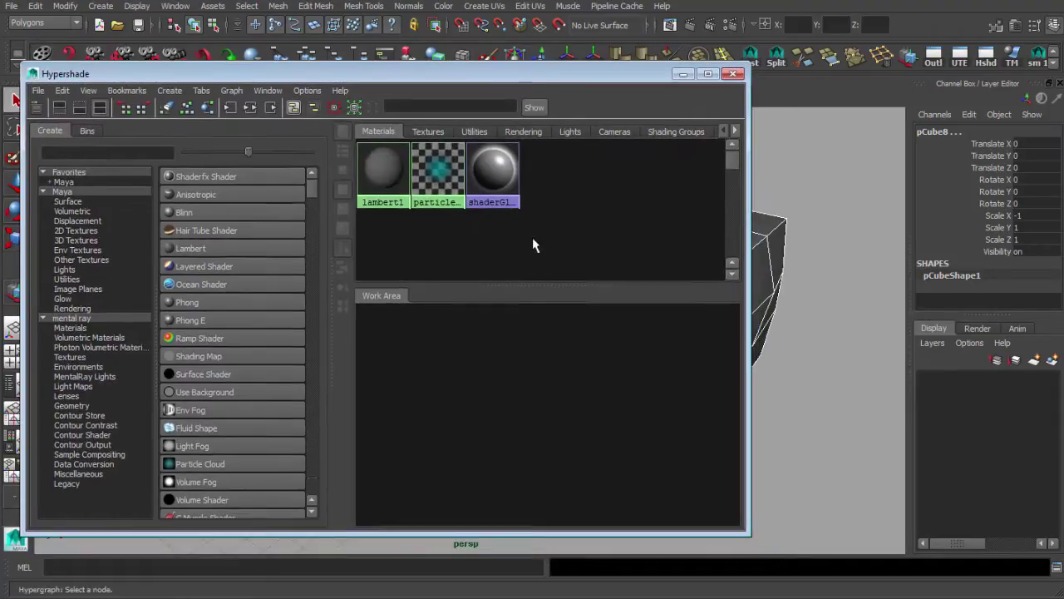
{"action": "left_click", "coordinate": [734, 74]}
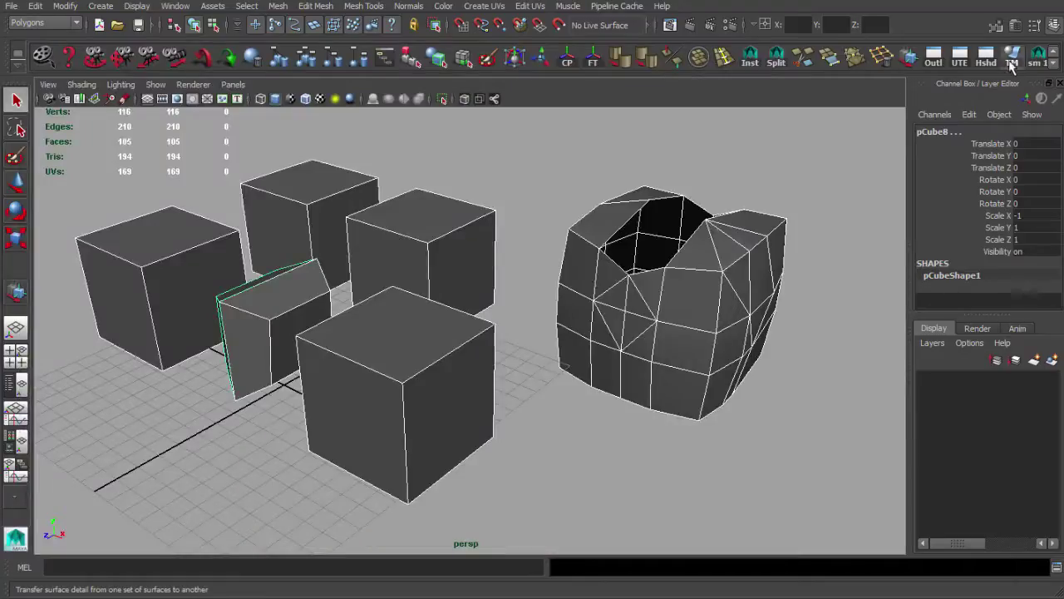
Open the Transfer Maps window, widen it and expand its Maya Common Output settings.
{"action": "left_click", "coordinate": [1012, 58]}
{"action": "left_click_drag", "start_coordinate": [740, 63], "coordinate": [133, 33]}
{"action": "left_click", "coordinate": [309, 233]}
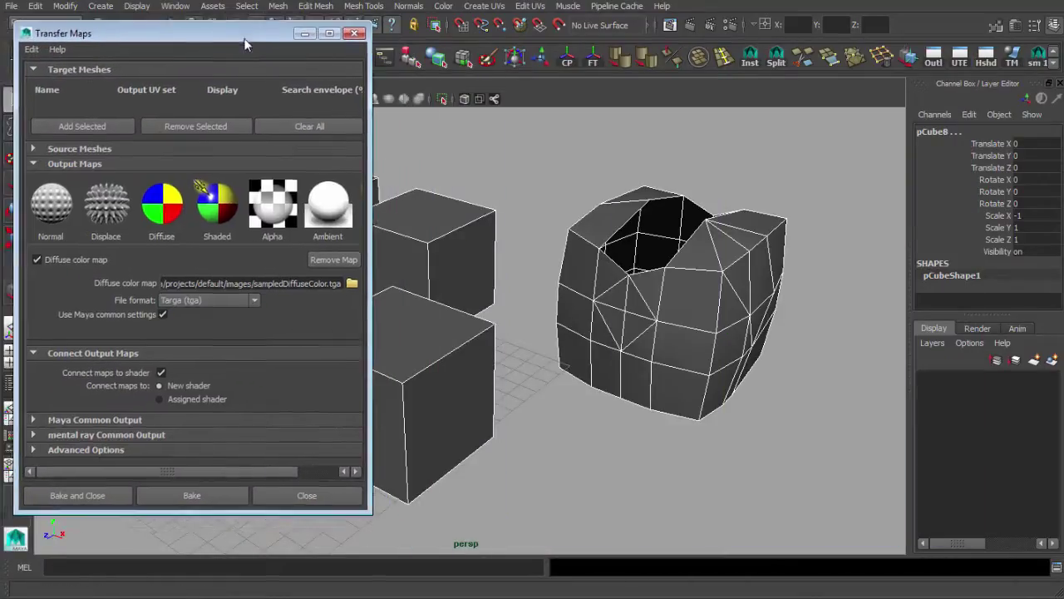
{"action": "left_click_drag", "start_coordinate": [380, 350], "coordinate": [407, 350]}
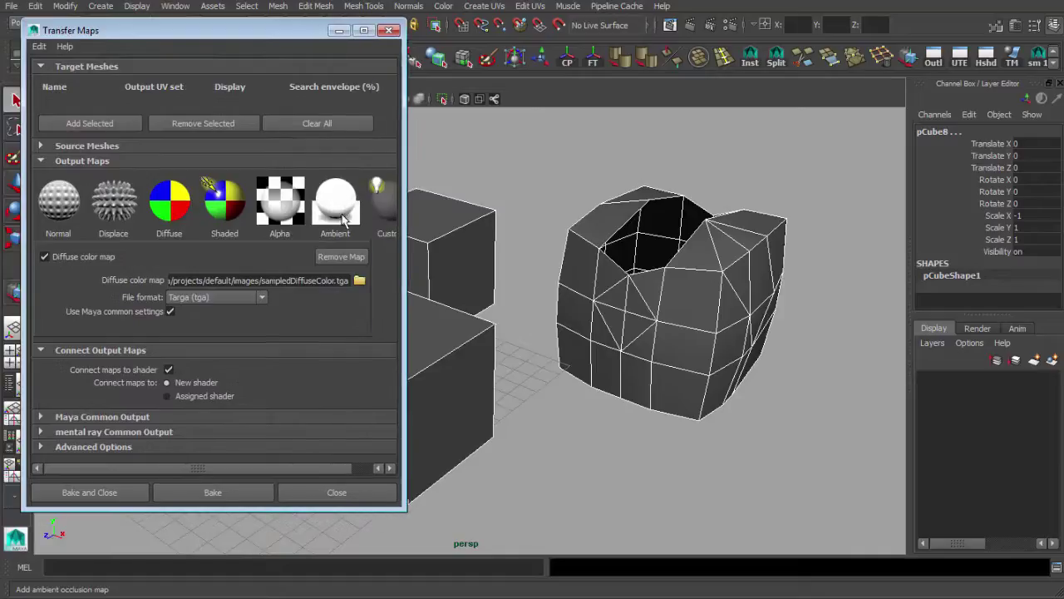
{"action": "left_click", "coordinate": [170, 415]}
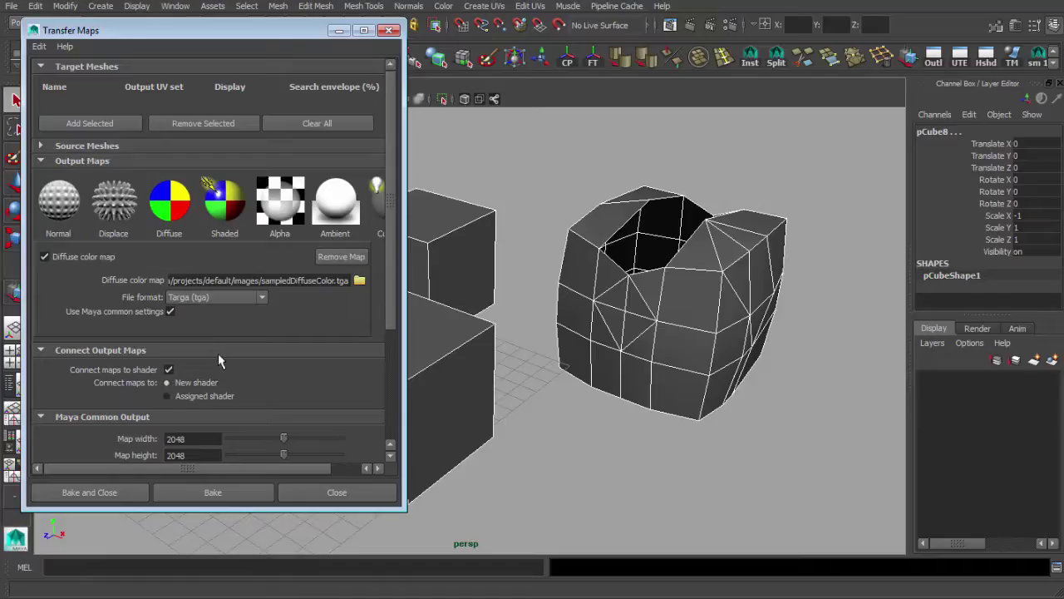
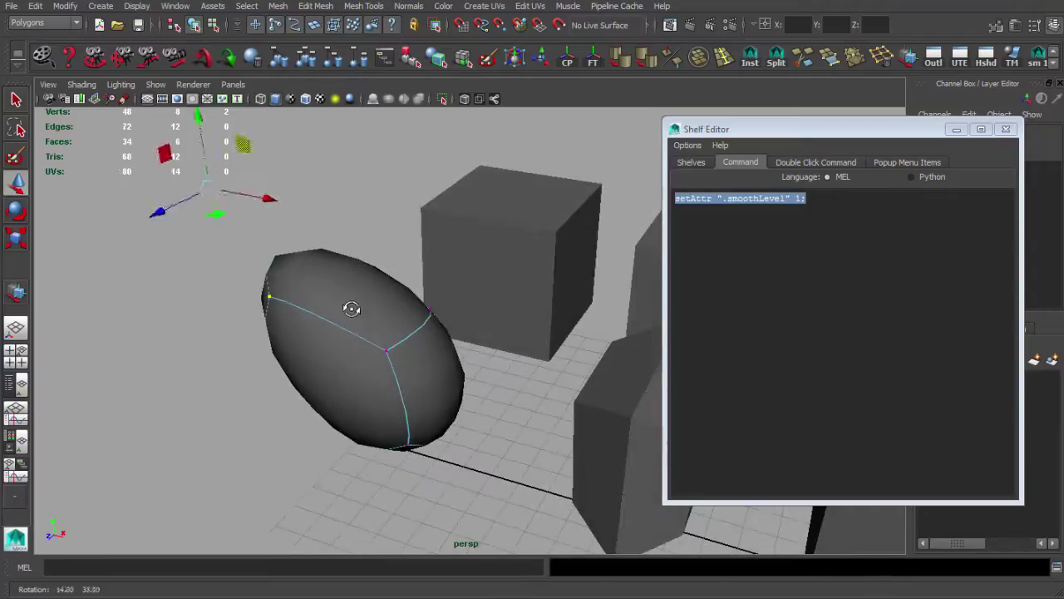
Select the upper corner vertices of the smooth-previewed cube and move them outward.
{"action": "key", "text": "q"}
{"action": "right_click_drag", "start_coordinate": [351, 305], "coordinate": [375, 281]}
{"action": "scroll", "coordinate": [352, 302], "scroll_direction": "down", "scroll_amount": 3}
{"action": "middle_click_drag", "start_coordinate": [351, 301], "coordinate": [350, 311], "text": "alt"}
{"action": "right_click_drag", "start_coordinate": [350, 311], "coordinate": [349, 335], "text": "alt"}
{"action": "left_click_drag", "start_coordinate": [271, 304], "coordinate": [423, 266], "text": "alt"}
{"action": "right_click_drag", "start_coordinate": [398, 335], "coordinate": [362, 333]}
{"action": "left_click_drag", "start_coordinate": [375, 258], "coordinate": [484, 369]}
{"action": "key", "text": "w"}
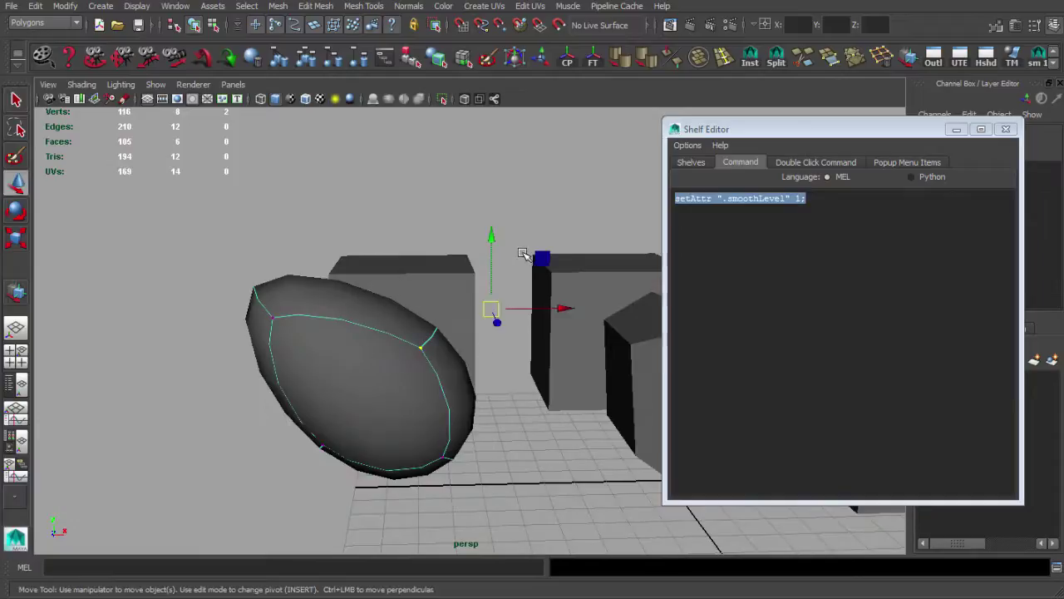
{"action": "left_click_drag", "start_coordinate": [522, 254], "coordinate": [465, 231], "text": "alt"}
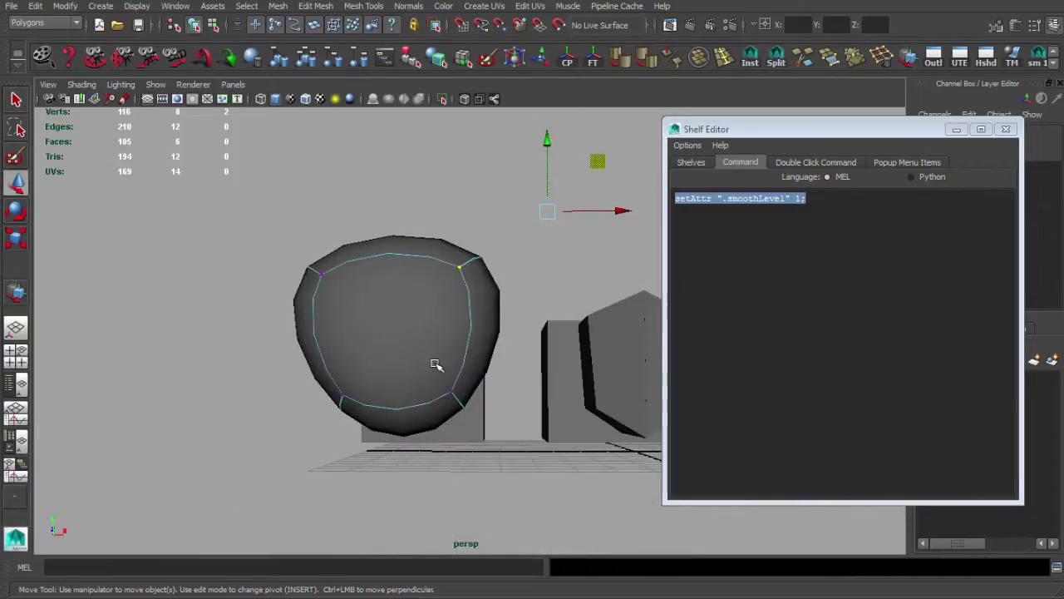
Pull the smooth-previewed cube's two lower corners outward to make its shape more even.
{"action": "left_click_drag", "start_coordinate": [431, 360], "coordinate": [501, 458]}
{"action": "left_click_drag", "start_coordinate": [531, 401], "coordinate": [615, 458]}
{"action": "left_click_drag", "start_coordinate": [291, 375], "coordinate": [396, 439]}
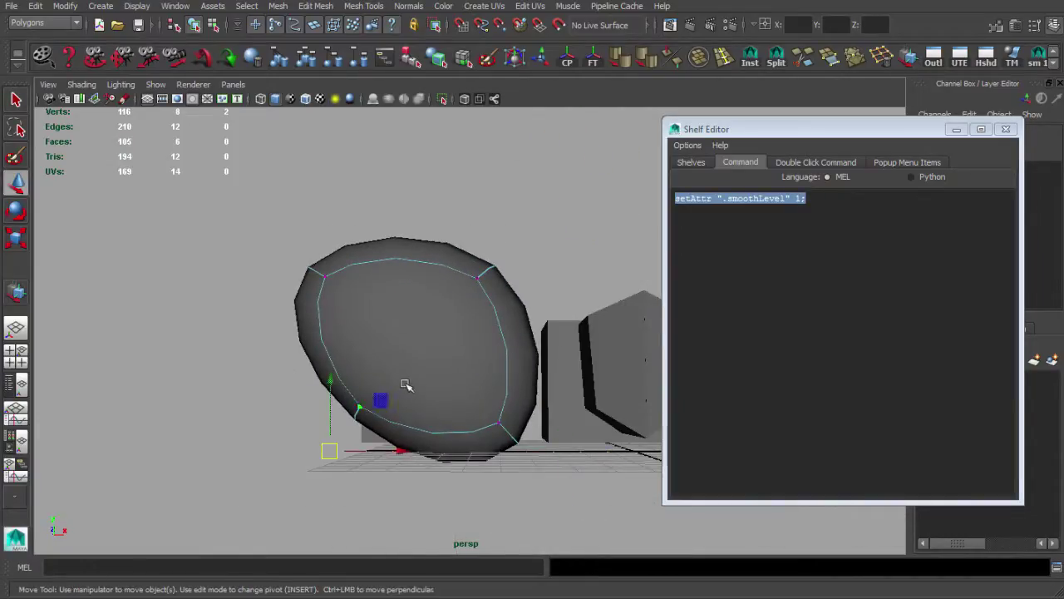
{"action": "left_click_drag", "start_coordinate": [380, 400], "coordinate": [303, 428]}
Move the Shelf Editor aside and examine the smoothed cube's Preview Division Levels in its Smooth Mesh attributes.
{"action": "left_click_drag", "start_coordinate": [860, 135], "coordinate": [759, 188]}
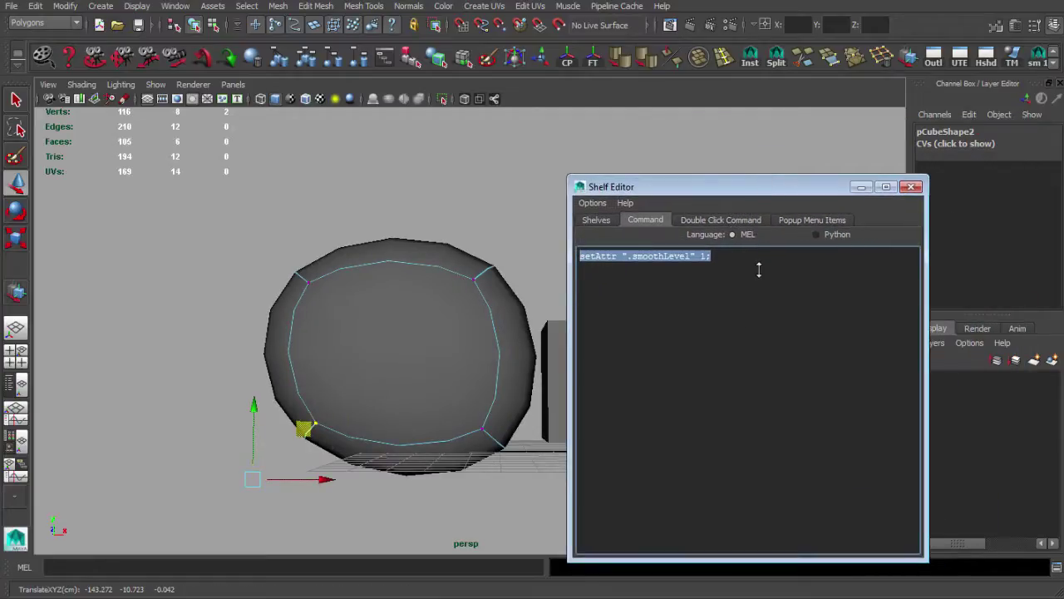
{"action": "left_click_drag", "start_coordinate": [768, 191], "coordinate": [713, 475]}
{"action": "left_click_drag", "start_coordinate": [536, 353], "coordinate": [468, 281], "text": "alt"}
{"action": "right_click_drag", "start_coordinate": [397, 261], "coordinate": [433, 226]}
{"action": "left_click", "coordinate": [429, 236]}
{"action": "key", "text": "ctrl+a"}
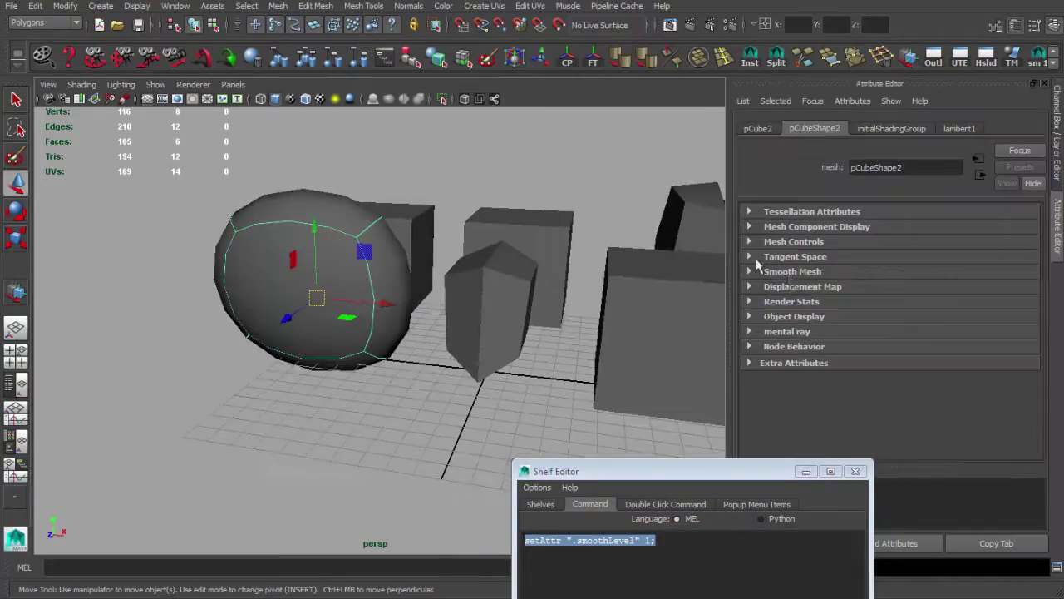
{"action": "left_click", "coordinate": [786, 271]}
{"action": "scroll", "coordinate": [873, 312], "scroll_direction": "down", "scroll_amount": 3}
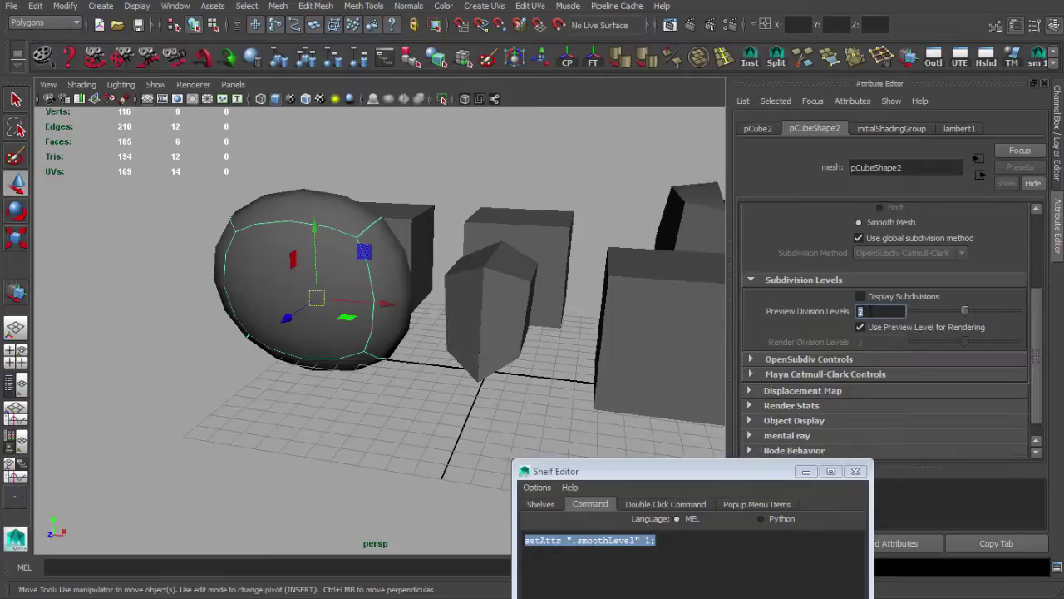
{"action": "left_click", "coordinate": [476, 152]}
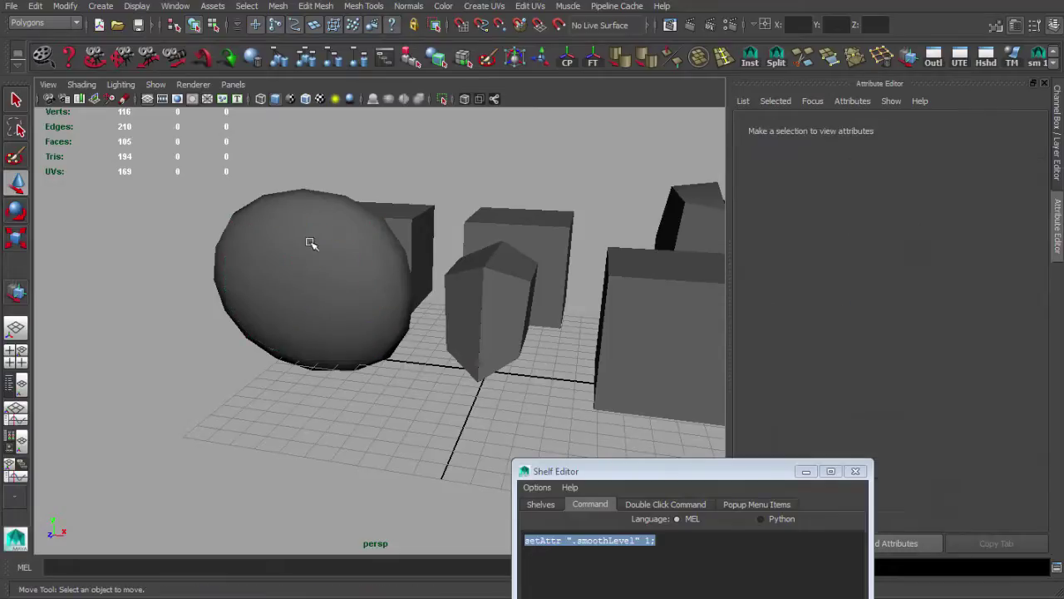
Apply the sm 1 smooth-level shelf command to the smooth-previewed cube and close the Shelf Editor.
{"action": "left_click", "coordinate": [309, 239]}
{"action": "left_click", "coordinate": [1037, 60]}
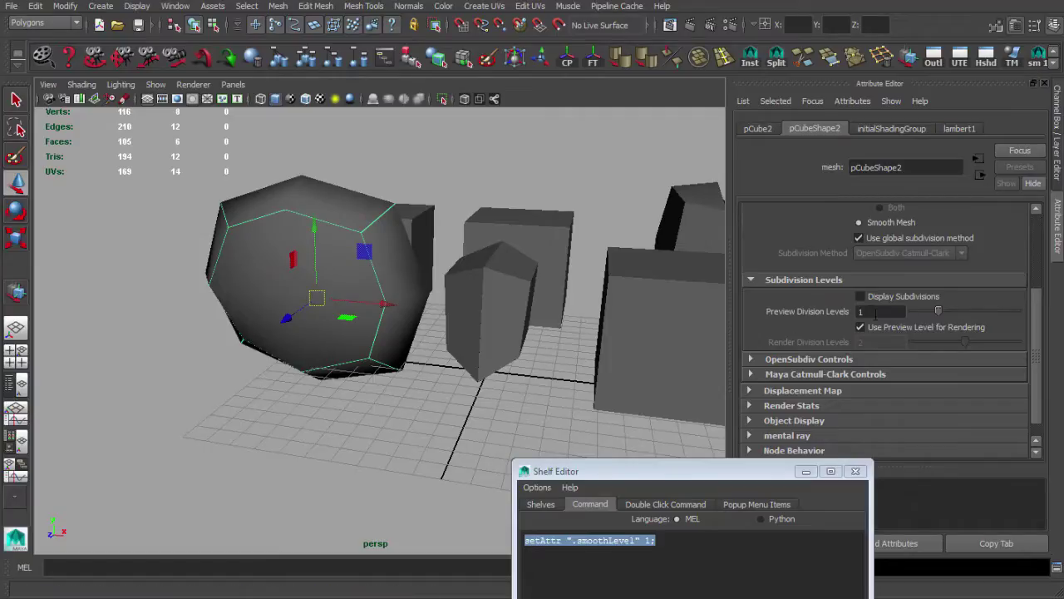
{"action": "left_click_drag", "start_coordinate": [717, 471], "coordinate": [646, 183]}
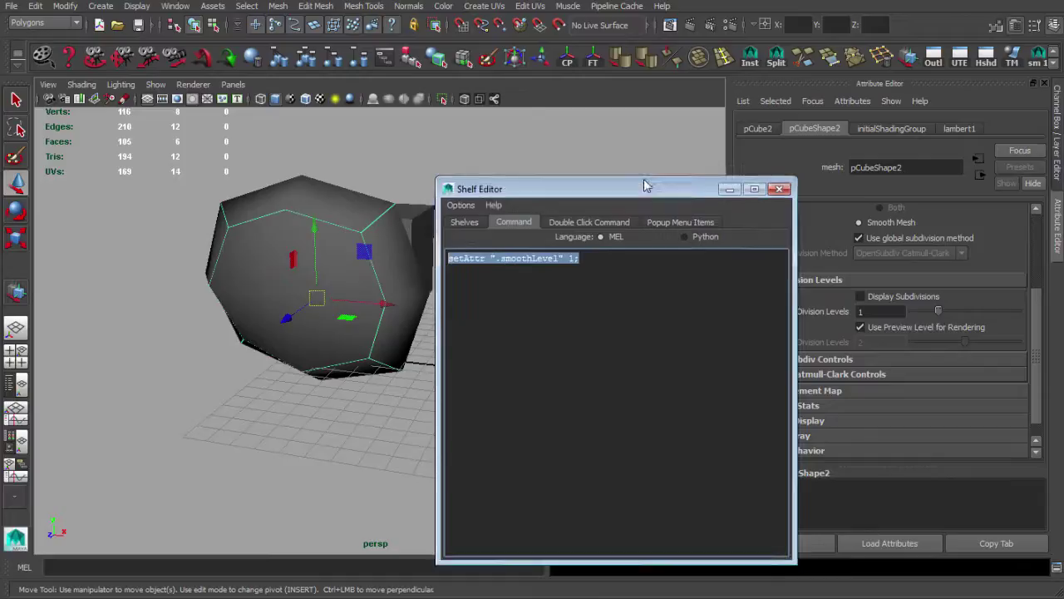
{"action": "left_click", "coordinate": [783, 183]}
{"action": "right_click_drag", "start_coordinate": [514, 240], "coordinate": [459, 240], "text": "alt"}
{"action": "middle_click_drag", "start_coordinate": [458, 240], "coordinate": [418, 260], "text": "alt"}
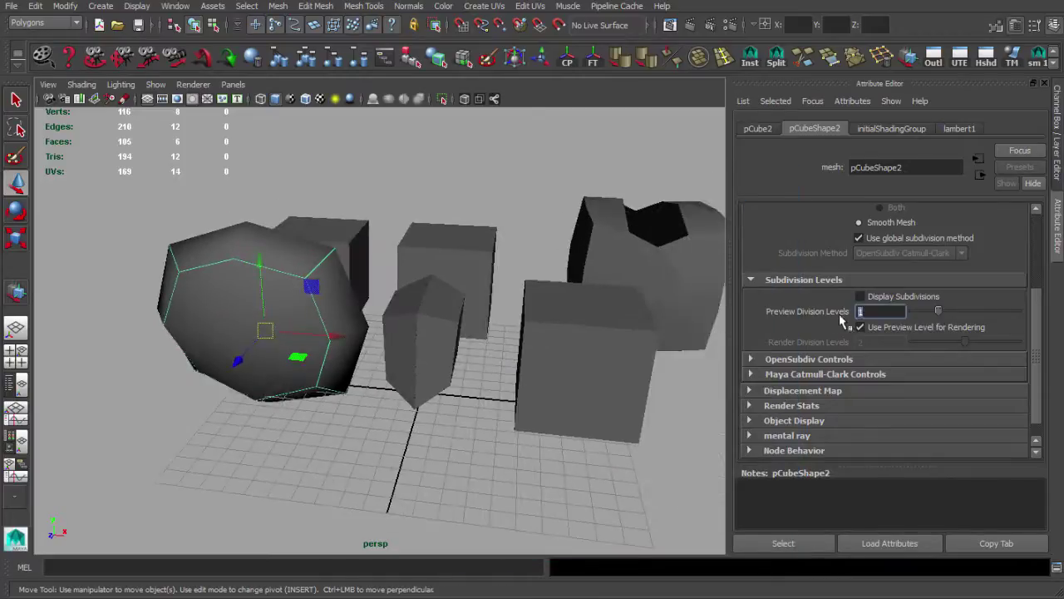
Switch the smooth-previewed cube's Preview Division Levels to 2 for comparison and back to 1.
{"action": "key", "text": "Return"}
{"action": "scroll", "coordinate": [582, 301], "scroll_direction": "down", "scroll_amount": 2}
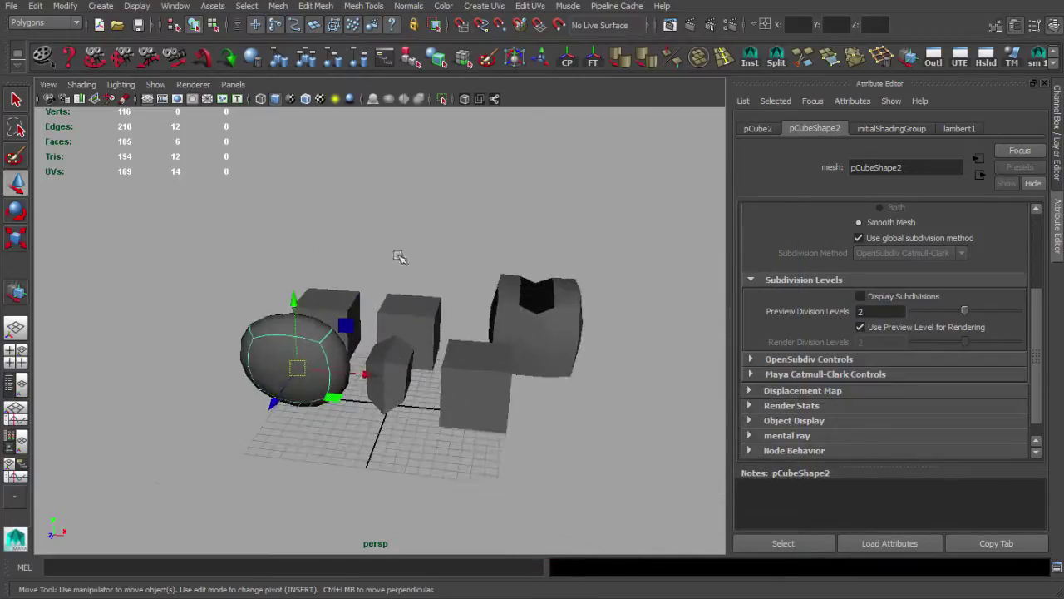
{"action": "scroll", "coordinate": [455, 330], "scroll_direction": "up", "scroll_amount": 5}
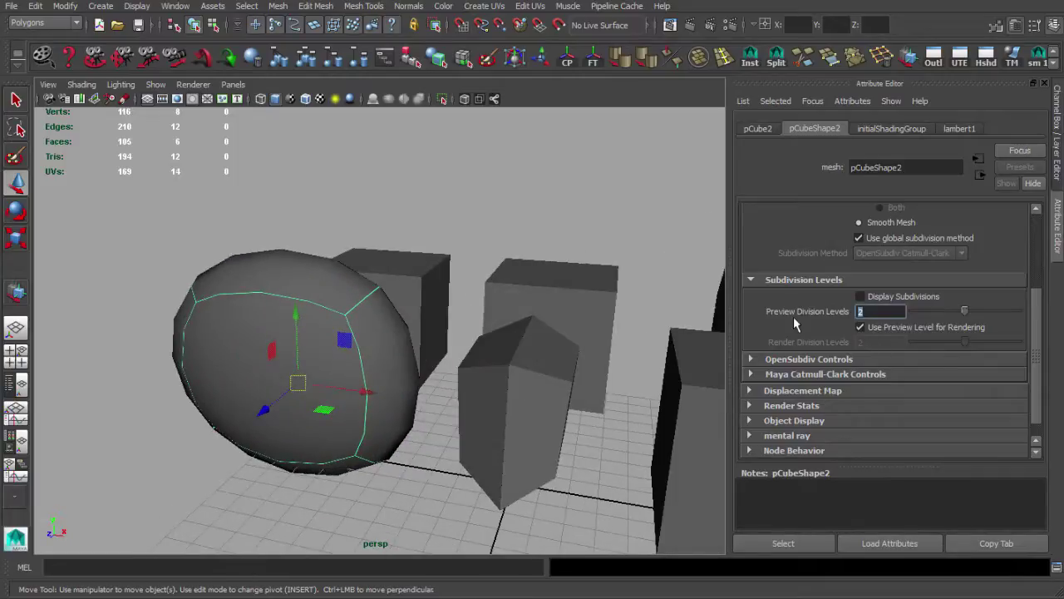
{"action": "type", "text": "12"}
{"action": "key", "text": "BackSpace"}
{"action": "key", "text": "Return"}
Examine the smooth-previewed cube from other angles, close the Attribute Editor and clear the selection.
{"action": "left_click", "coordinate": [495, 195]}
{"action": "left_click", "coordinate": [340, 328]}
{"action": "left_click_drag", "start_coordinate": [340, 328], "coordinate": [355, 348], "text": "alt"}
{"action": "scroll", "coordinate": [355, 347], "scroll_direction": "down", "scroll_amount": 3}
{"action": "scroll", "coordinate": [389, 317], "scroll_direction": "down", "scroll_amount": 1}
{"action": "left_click_drag", "start_coordinate": [442, 321], "coordinate": [408, 316], "text": "alt"}
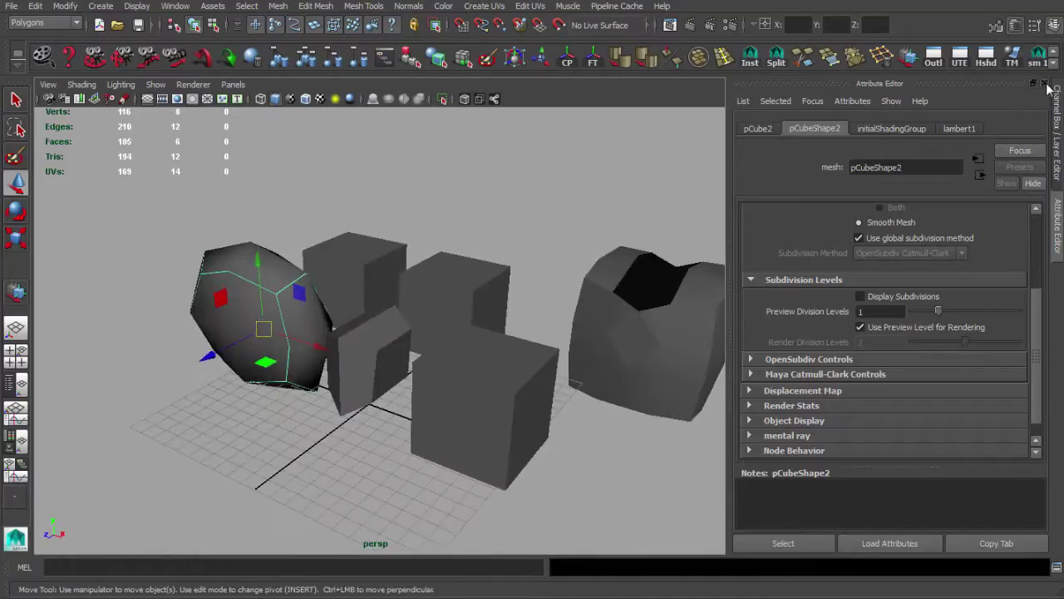
{"action": "left_click", "coordinate": [1045, 83]}
{"action": "left_click", "coordinate": [684, 209]}
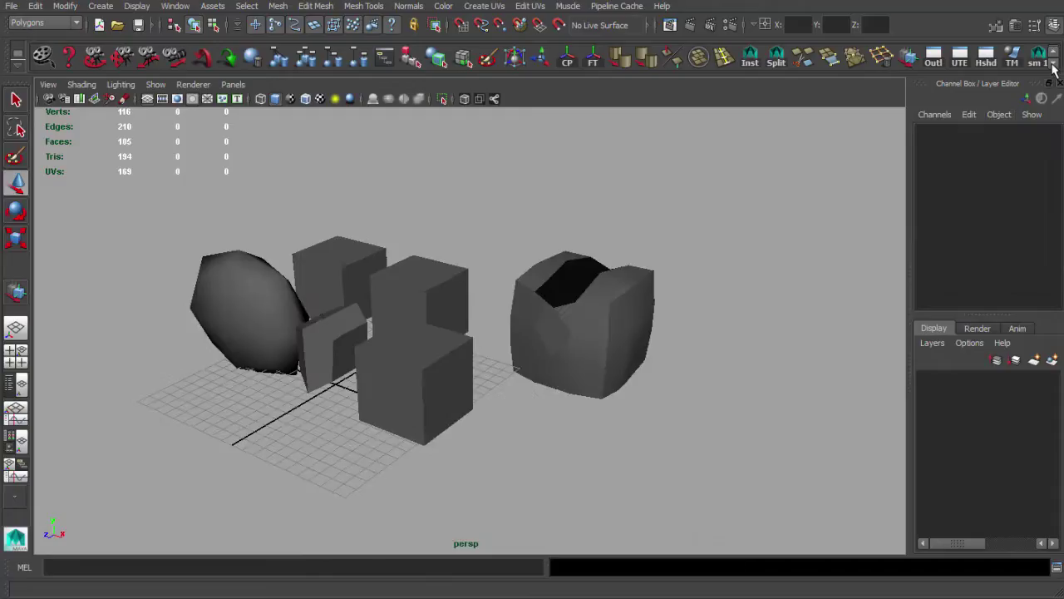
Switch the shelf to its second row of tools.
{"action": "left_click", "coordinate": [1053, 65]}
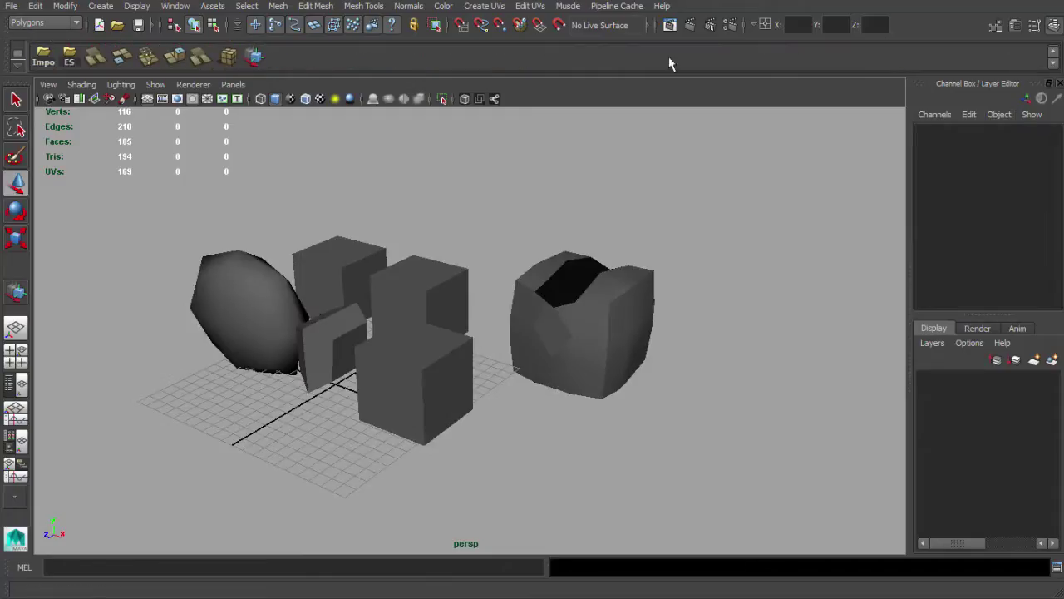
{"action": "left_click", "coordinate": [1052, 53]}
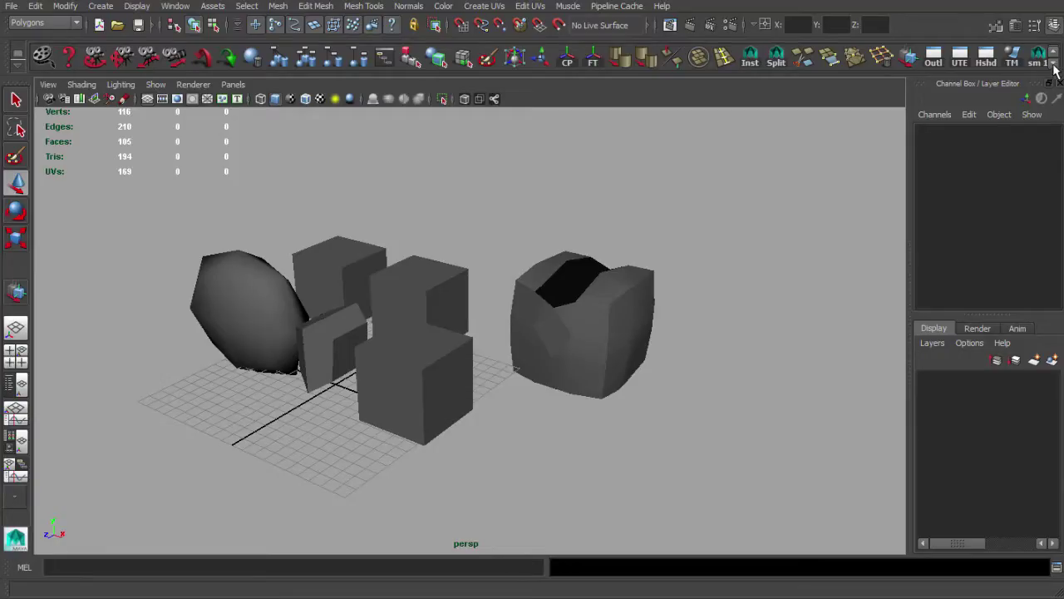
{"action": "left_click", "coordinate": [1053, 64]}
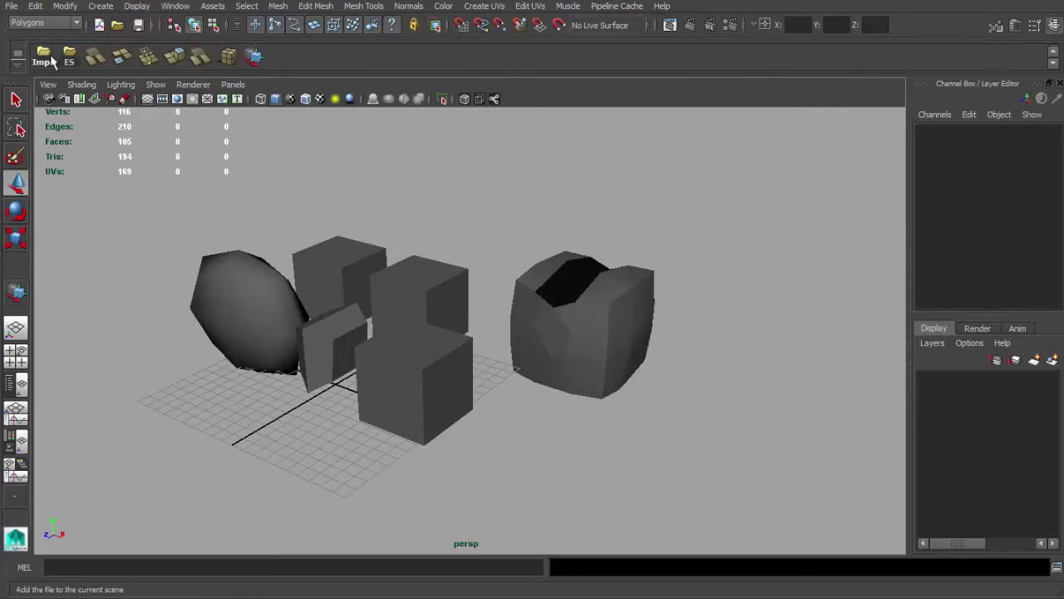
{"action": "middle_click_drag", "start_coordinate": [304, 217], "coordinate": [341, 211], "text": "alt"}
{"action": "left_click_drag", "start_coordinate": [342, 211], "coordinate": [382, 211], "text": "alt"}
{"action": "right_click_drag", "start_coordinate": [382, 211], "coordinate": [432, 212], "text": "alt"}
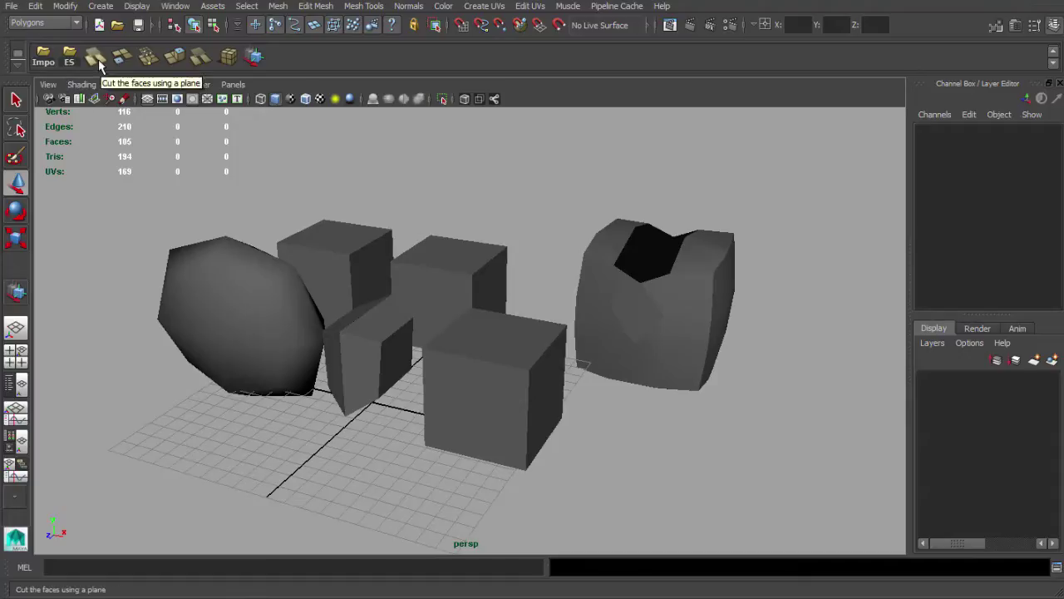
Slice the open-topped mesh with six straight plane cuts at varied angles using the Cut Faces tool.
{"action": "right_click_drag", "start_coordinate": [537, 311], "coordinate": [610, 271], "text": "alt"}
{"action": "left_click", "coordinate": [610, 271]}
{"action": "middle_click_drag", "start_coordinate": [610, 271], "coordinate": [404, 290], "text": "alt"}
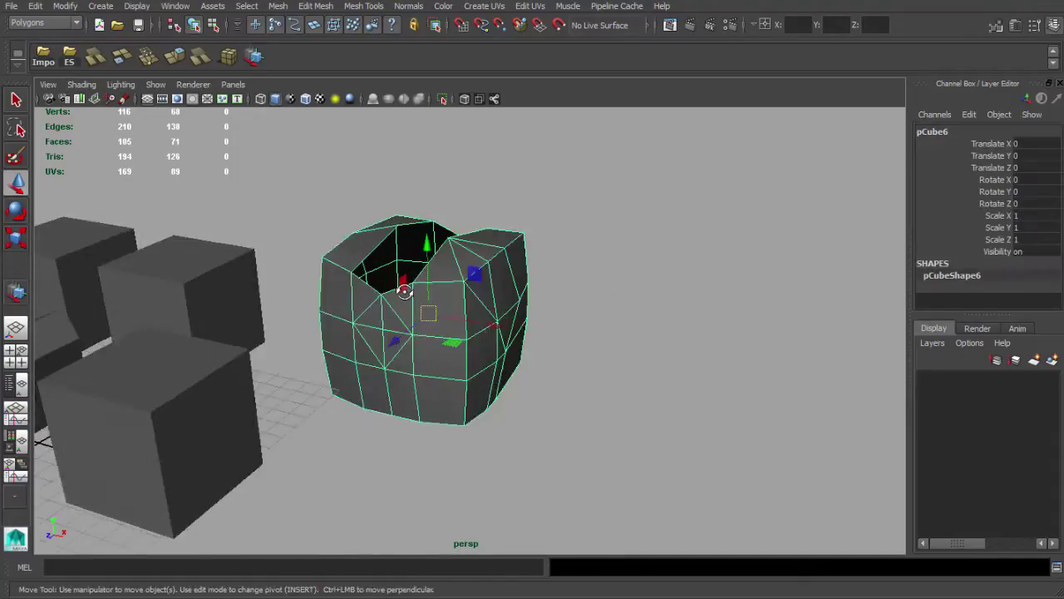
{"action": "left_click_drag", "start_coordinate": [404, 290], "coordinate": [332, 278], "text": "alt"}
{"action": "middle_click_drag", "start_coordinate": [333, 279], "coordinate": [499, 319], "text": "alt"}
{"action": "left_click_drag", "start_coordinate": [499, 318], "coordinate": [465, 324], "text": "alt"}
{"action": "left_click", "coordinate": [95, 56]}
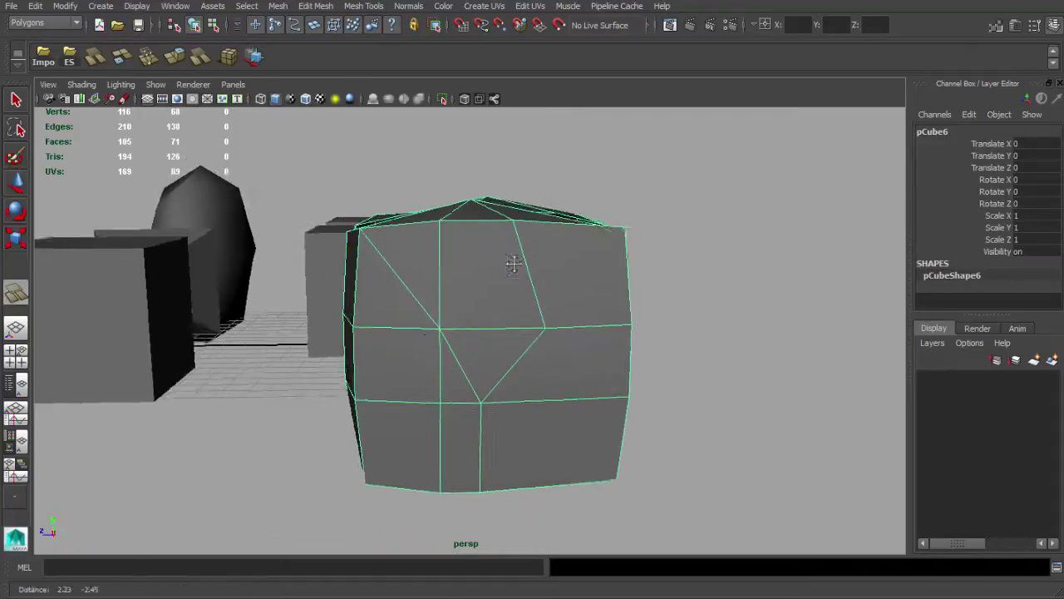
{"action": "left_click_drag", "start_coordinate": [449, 204], "coordinate": [494, 310]}
{"action": "left_click_drag", "start_coordinate": [563, 216], "coordinate": [501, 320]}
{"action": "left_click_drag", "start_coordinate": [430, 264], "coordinate": [520, 303]}
{"action": "left_click_drag", "start_coordinate": [523, 253], "coordinate": [548, 255]}
{"action": "left_click_drag", "start_coordinate": [541, 344], "coordinate": [552, 341]}
{"action": "left_click_drag", "start_coordinate": [532, 407], "coordinate": [515, 406]}
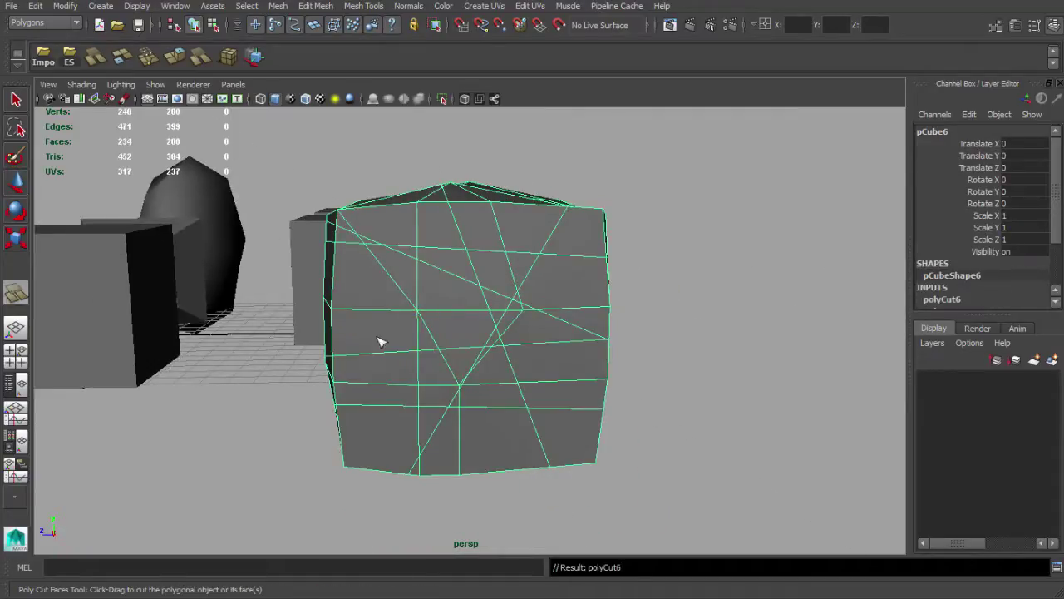
{"action": "left_click_drag", "start_coordinate": [320, 330], "coordinate": [437, 244], "text": "alt"}
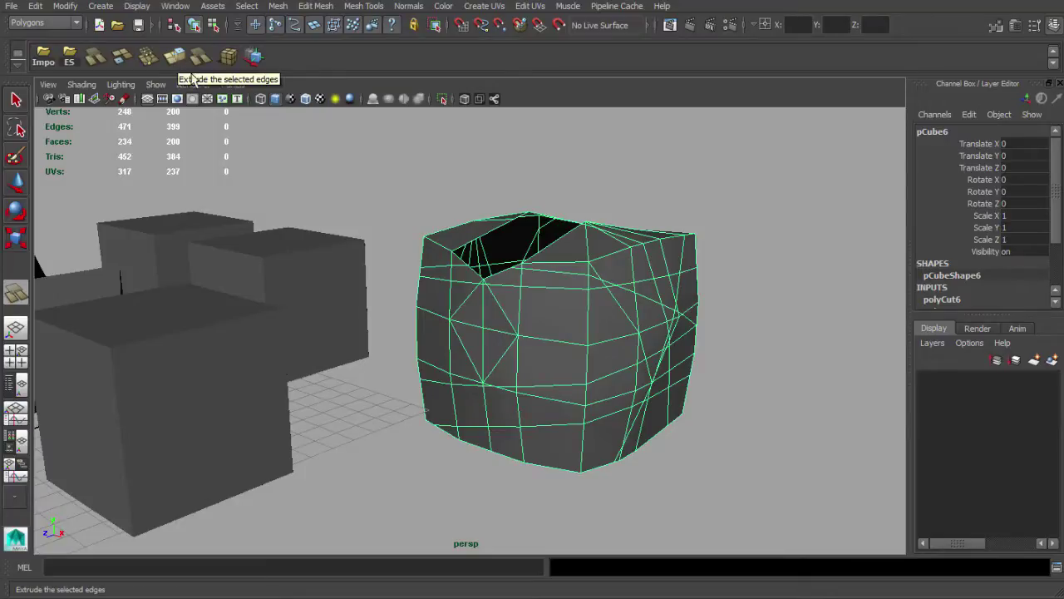
Extrude the corner face on the open-topped mesh's rim upward with an offset of 6.
{"action": "left_click_drag", "start_coordinate": [490, 241], "coordinate": [539, 294], "text": "alt"}
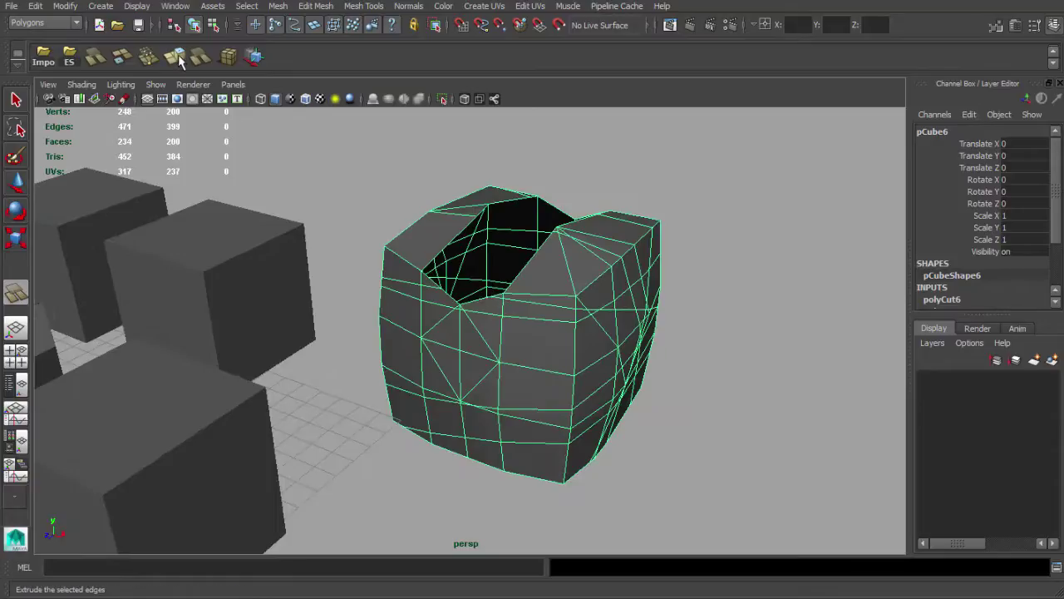
{"action": "middle_click_drag", "start_coordinate": [582, 341], "coordinate": [535, 341], "text": "alt"}
{"action": "key", "text": "q"}
{"action": "key", "text": "F11"}
{"action": "left_click", "coordinate": [361, 247]}
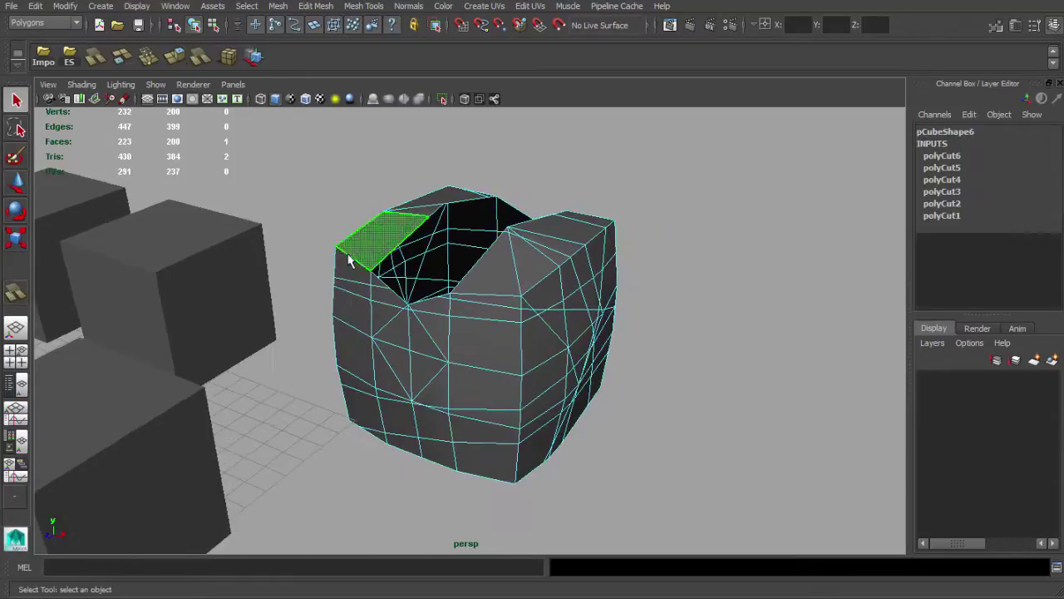
{"action": "left_click_drag", "start_coordinate": [349, 260], "coordinate": [546, 252], "text": "alt"}
{"action": "right_click_drag", "start_coordinate": [542, 252], "coordinate": [537, 289], "text": "shift"}
{"action": "left_click_drag", "start_coordinate": [543, 218], "coordinate": [558, 119]}
{"action": "scroll", "coordinate": [560, 216], "scroll_direction": "down", "scroll_amount": 2}
{"action": "middle_click_drag", "start_coordinate": [564, 217], "coordinate": [511, 261], "text": "alt"}
{"action": "scroll", "coordinate": [532, 252], "scroll_direction": "up", "scroll_amount": 2}
{"action": "left_click_drag", "start_coordinate": [603, 205], "coordinate": [640, 231]}
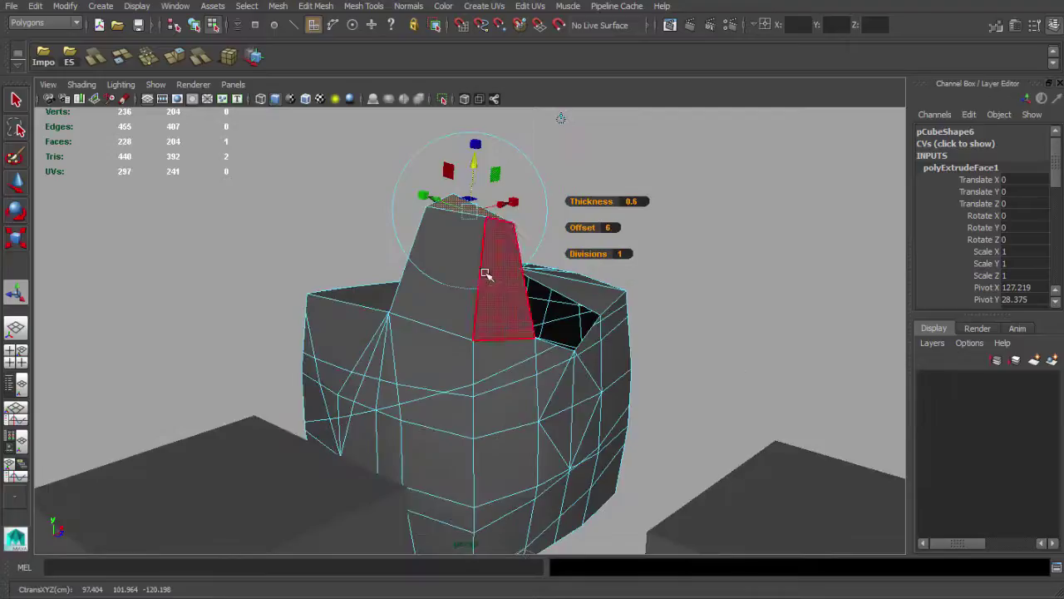
Delete the open-topped mesh's construction history and flatten the extrusion's top face by scaling it vertically.
{"action": "key", "text": "q"}
{"action": "key", "text": "F8"}
{"action": "key", "text": "alt+shift+d"}
{"action": "left_click_drag", "start_coordinate": [485, 274], "coordinate": [452, 213], "text": "alt"}
{"action": "right_click_drag", "start_coordinate": [451, 211], "coordinate": [450, 241]}
{"action": "left_click", "coordinate": [444, 197]}
{"action": "key", "text": "r"}
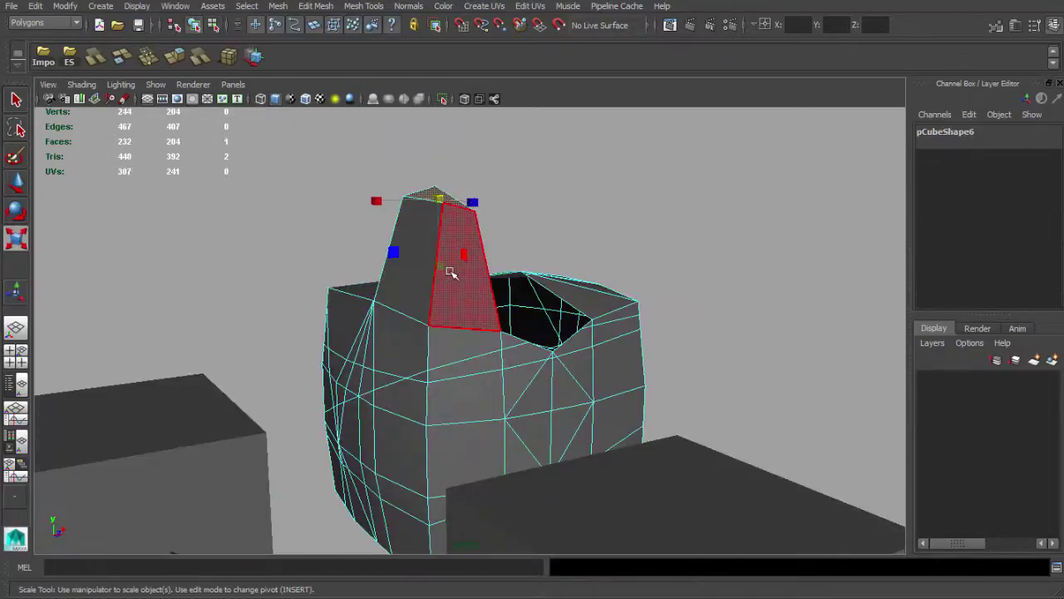
{"action": "left_click_drag", "start_coordinate": [451, 268], "coordinate": [447, 202]}
{"action": "key", "text": "q"}
{"action": "right_click_drag", "start_coordinate": [454, 219], "coordinate": [499, 168]}
{"action": "left_click_drag", "start_coordinate": [409, 221], "coordinate": [461, 264], "text": "alt"}
{"action": "middle_click_drag", "start_coordinate": [307, 150], "coordinate": [335, 145], "text": "alt"}
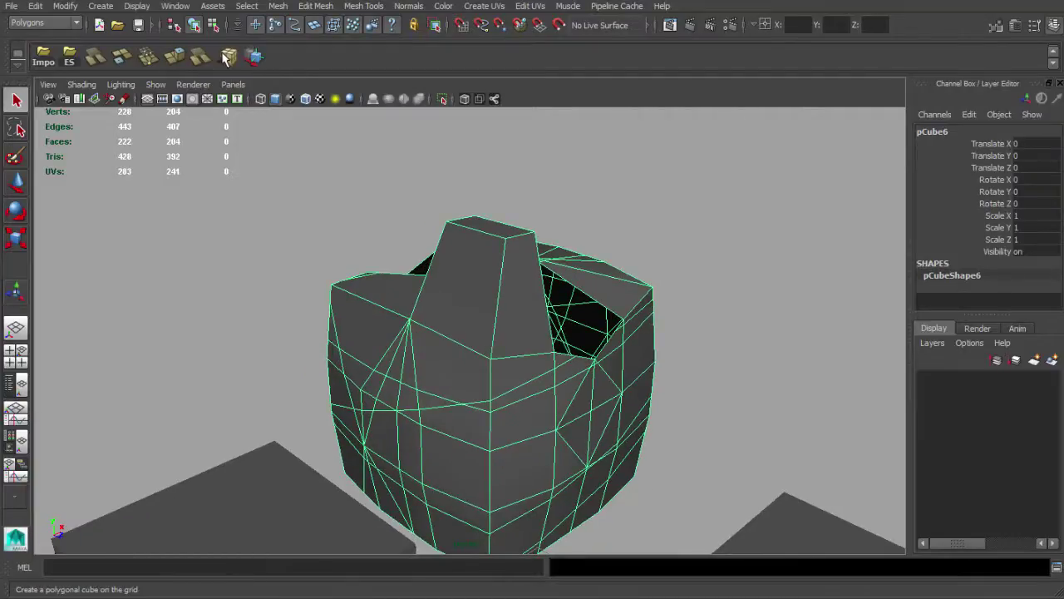
Create a new tall polygon cube on the grid beside the existing objects.
{"action": "right_click_drag", "start_coordinate": [501, 341], "coordinate": [416, 299], "text": "alt"}
{"action": "left_click_drag", "start_coordinate": [416, 299], "coordinate": [331, 265], "text": "alt"}
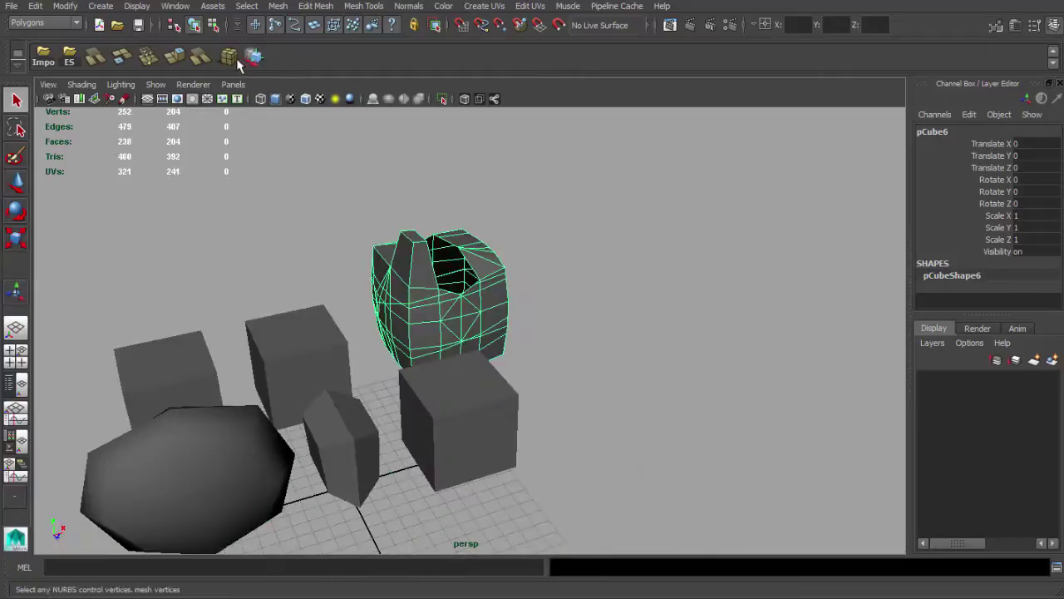
{"action": "left_click", "coordinate": [230, 62]}
{"action": "left_click_drag", "start_coordinate": [577, 467], "coordinate": [372, 173]}
Delete the last tool, after the polygon cube tool, from the shelf's second row.
{"action": "right_click", "coordinate": [255, 58]}
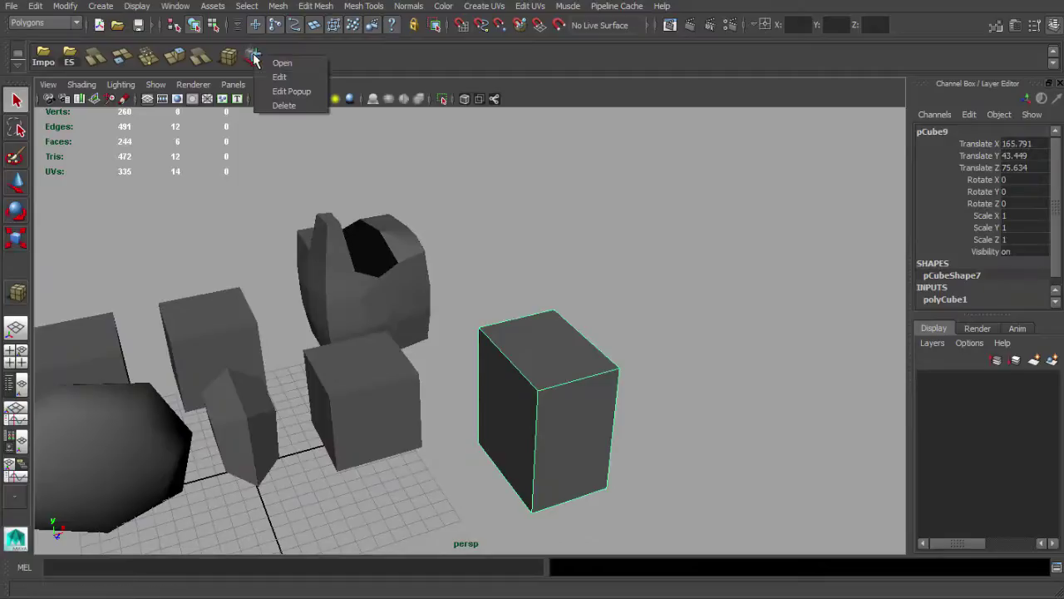
{"action": "left_click", "coordinate": [299, 107]}
{"action": "left_click_drag", "start_coordinate": [465, 316], "coordinate": [395, 298], "text": "alt"}
{"action": "middle_click_drag", "start_coordinate": [395, 298], "coordinate": [545, 330], "text": "alt"}
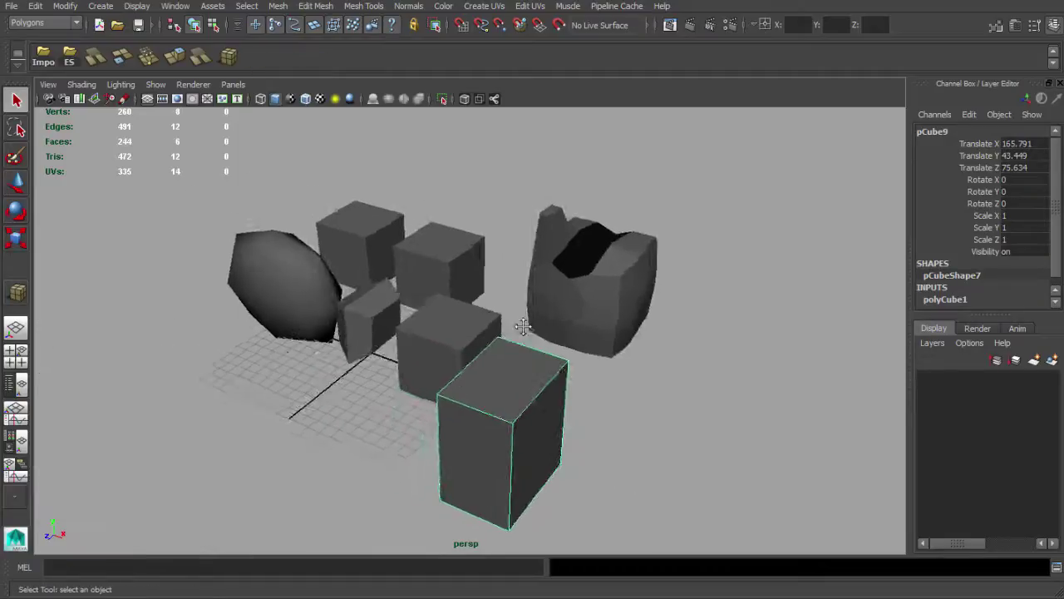
{"action": "left_click_drag", "start_coordinate": [540, 332], "coordinate": [445, 307], "text": "alt"}
Soften all edge normals of the open-topped mesh with the soft-edge tool from the shelf's first row.
{"action": "left_click", "coordinate": [619, 298]}
{"action": "middle_click_drag", "start_coordinate": [574, 303], "coordinate": [368, 282], "text": "alt"}
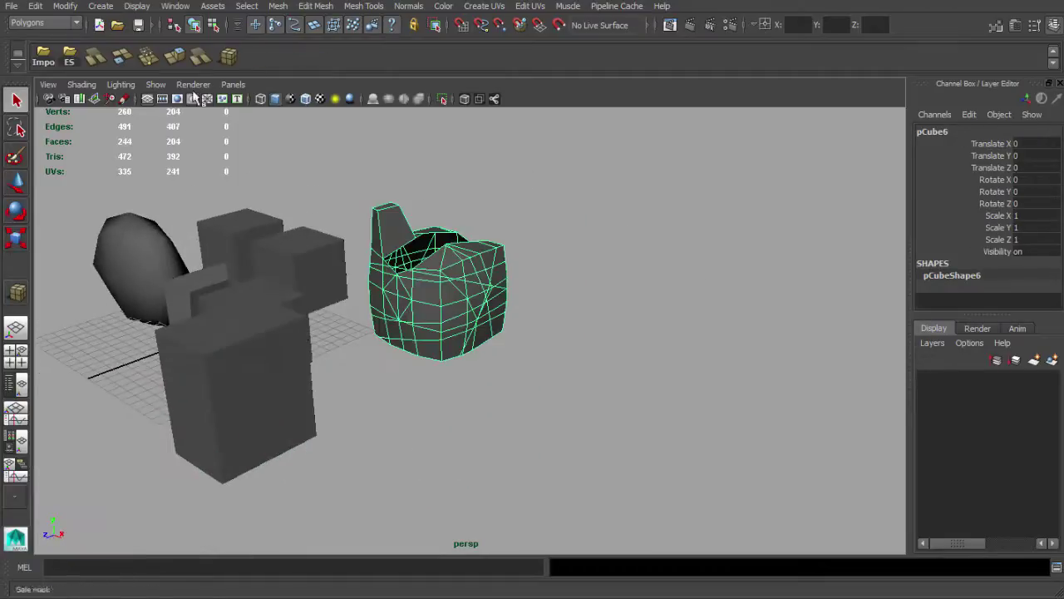
{"action": "left_click", "coordinate": [1053, 58]}
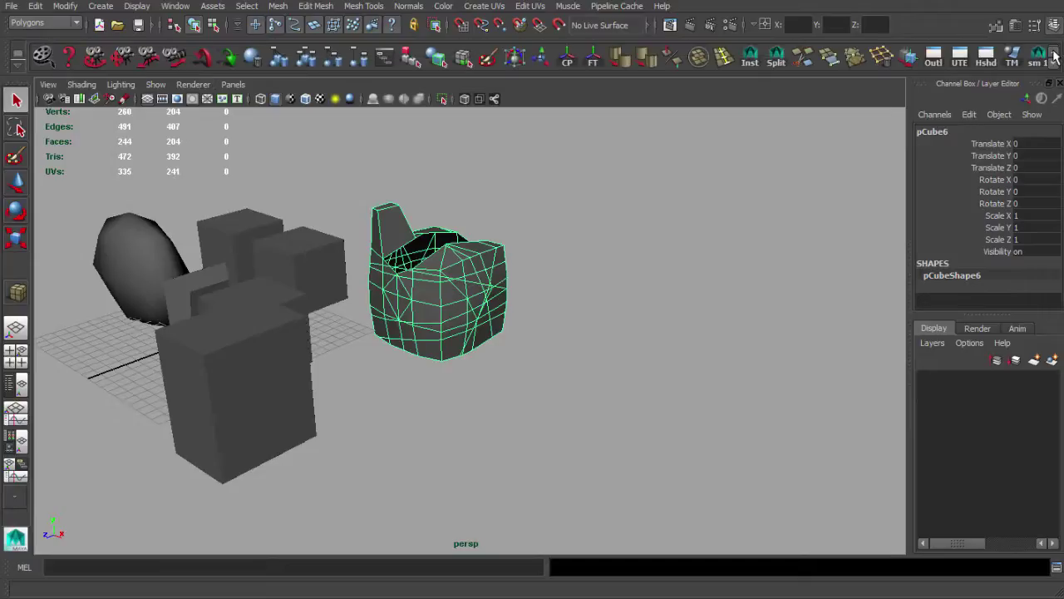
{"action": "left_click", "coordinate": [620, 60]}
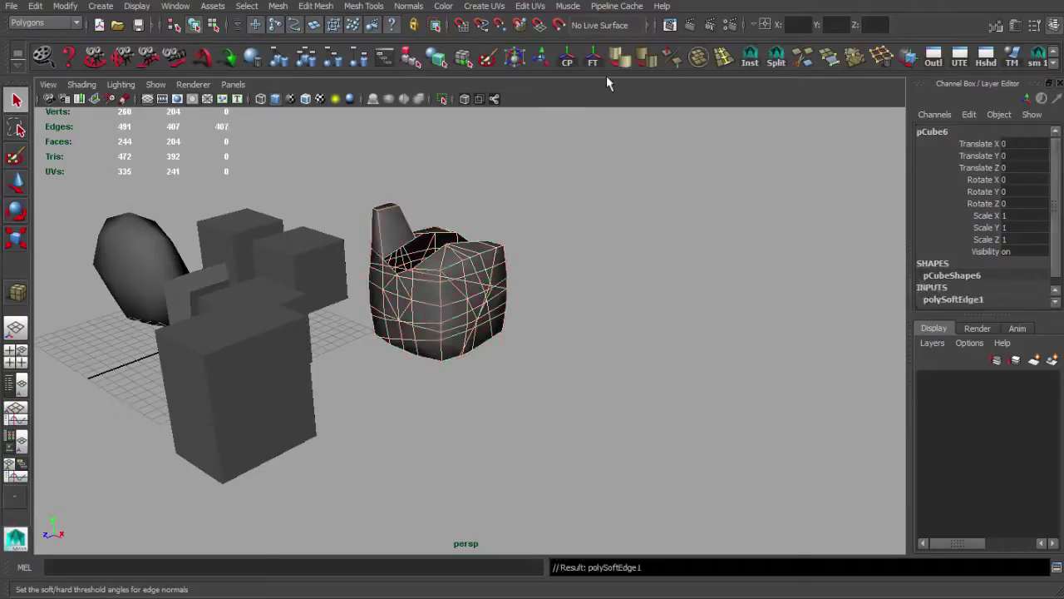
{"action": "left_click", "coordinate": [532, 187]}
{"action": "left_click_drag", "start_coordinate": [463, 275], "coordinate": [602, 302], "text": "alt"}
Tear off the Edit Mesh and Mesh command lists as floating windows and place them side by side.
{"action": "left_click", "coordinate": [315, 6]}
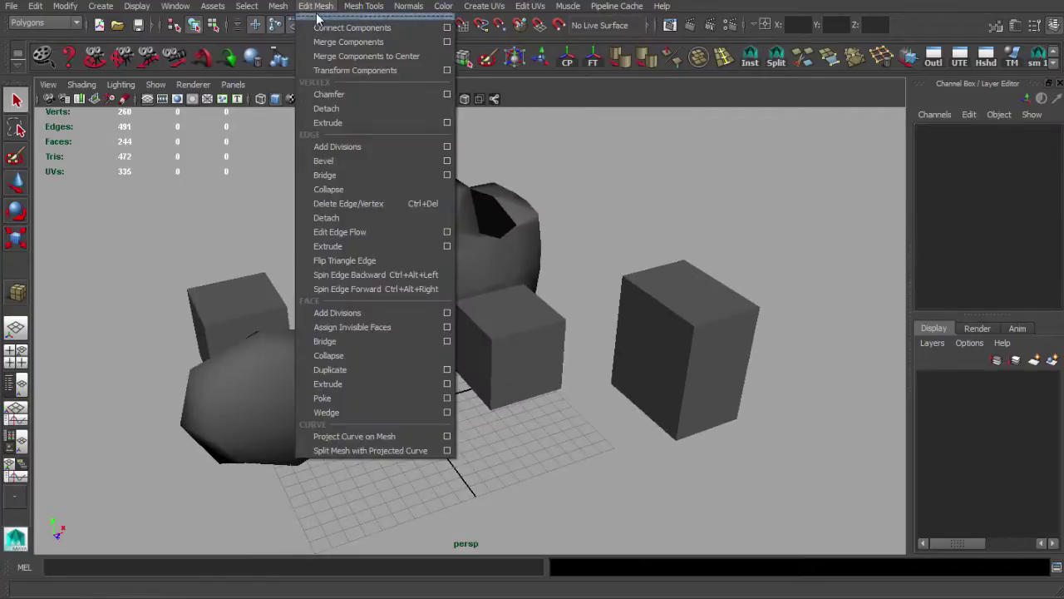
{"action": "left_click", "coordinate": [333, 15]}
{"action": "left_click_drag", "start_coordinate": [89, 103], "coordinate": [114, 89]}
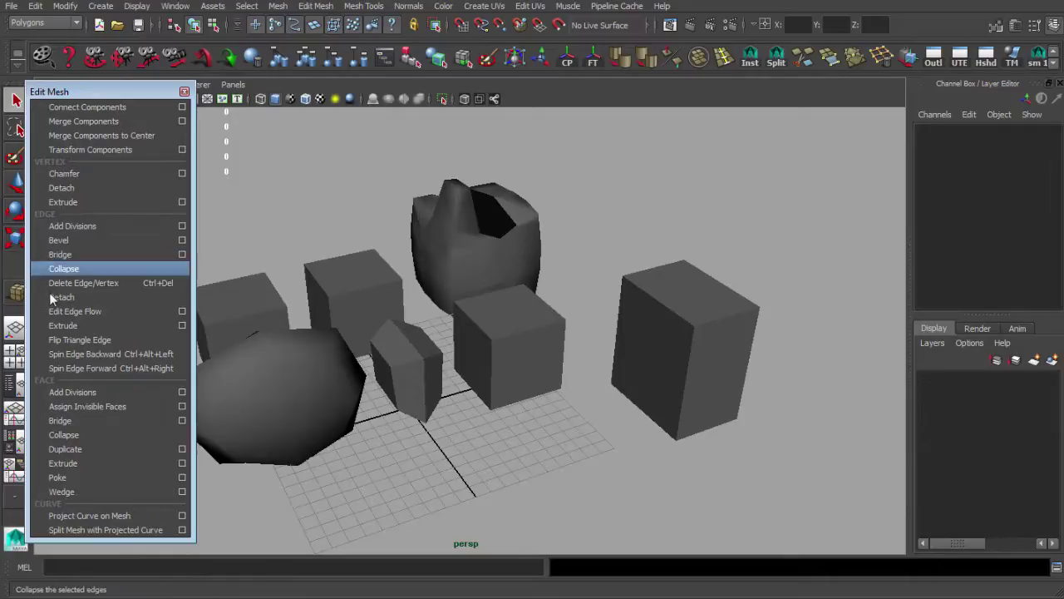
{"action": "left_click", "coordinate": [279, 6]}
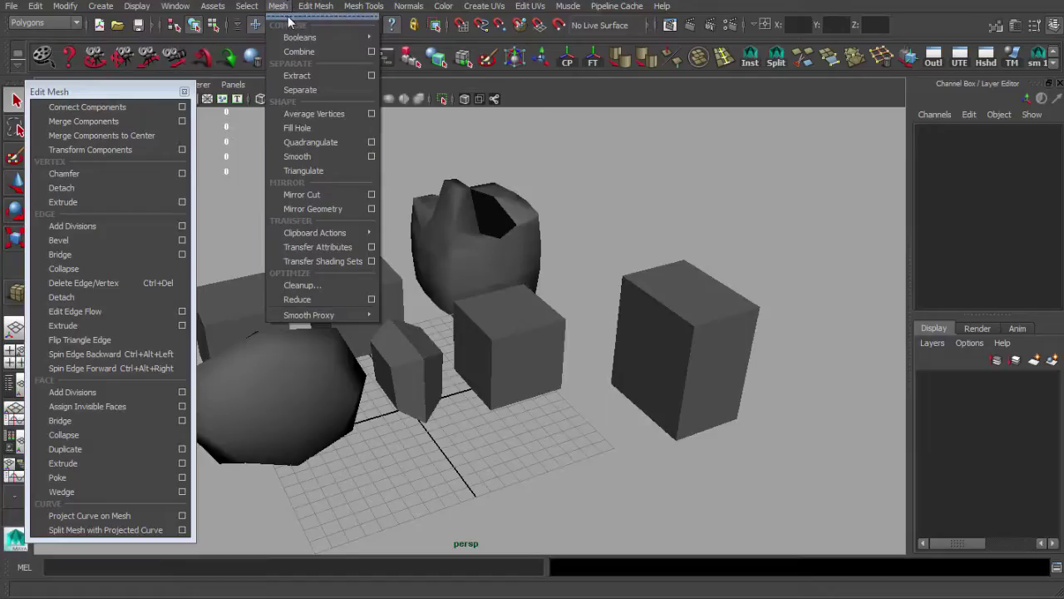
{"action": "left_click", "coordinate": [323, 17]}
{"action": "left_click_drag", "start_coordinate": [300, 45], "coordinate": [265, 104]}
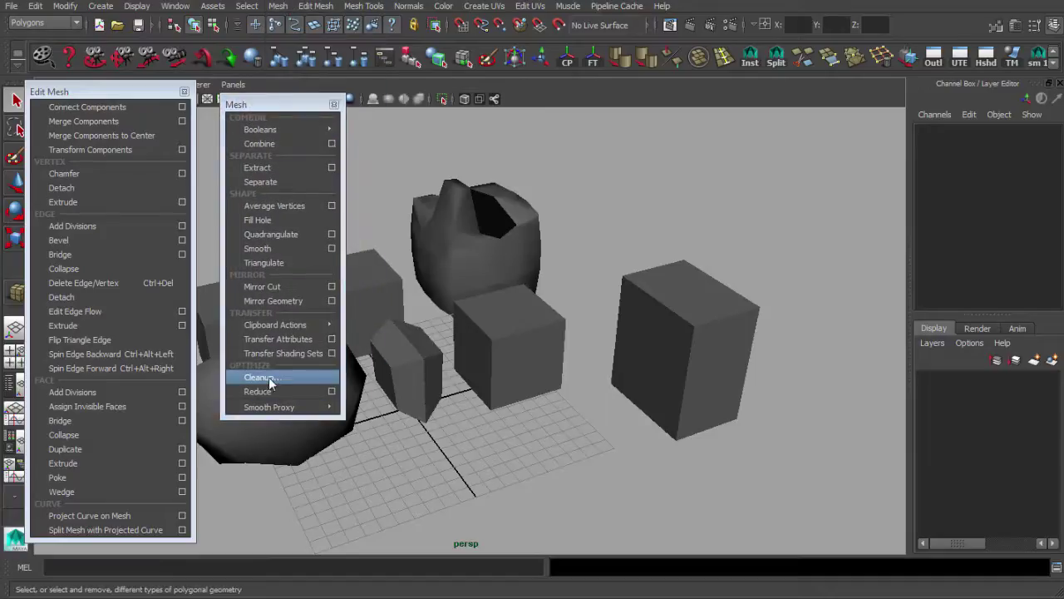
Open the mesh Cleanup options, examine the settings and close the window without applying them.
{"action": "left_click", "coordinate": [266, 378]}
{"action": "left_click_drag", "start_coordinate": [166, 12], "coordinate": [622, 64]}
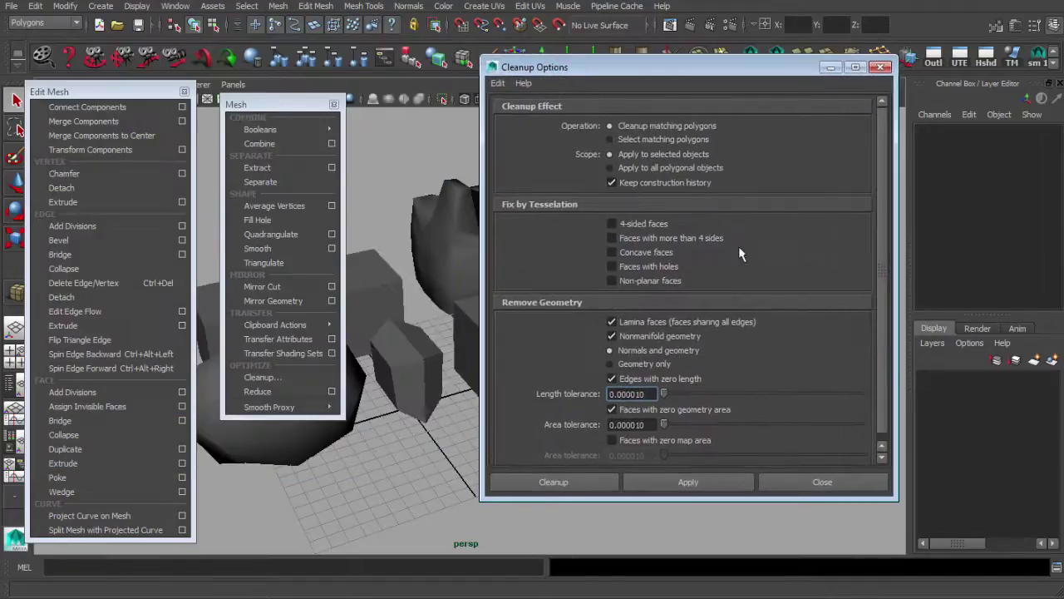
{"action": "left_click", "coordinate": [883, 68]}
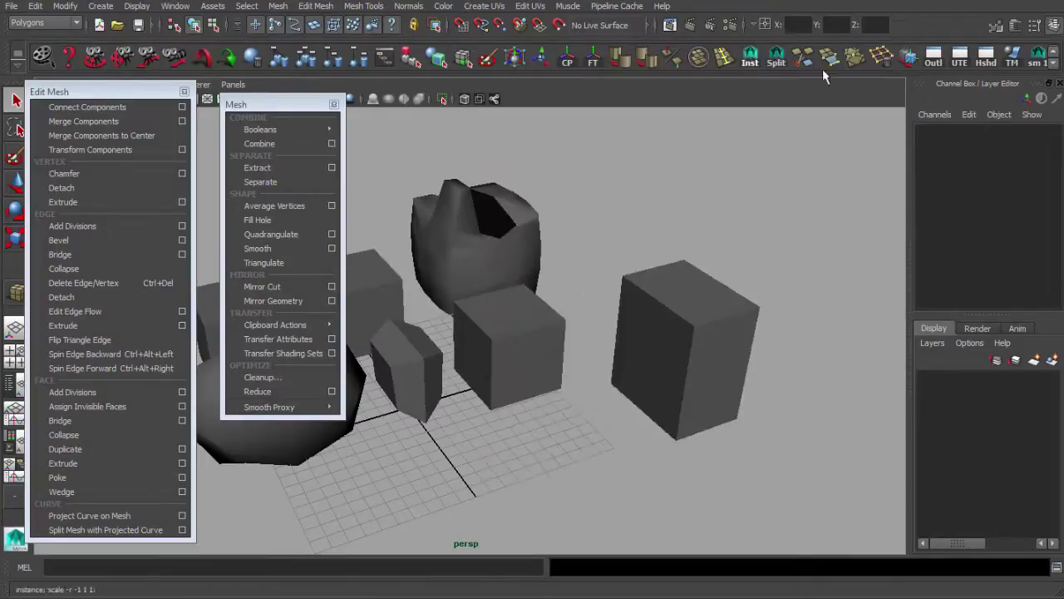
{"action": "left_click_drag", "start_coordinate": [582, 275], "coordinate": [669, 324], "text": "alt"}
{"action": "left_click", "coordinate": [317, 6]}
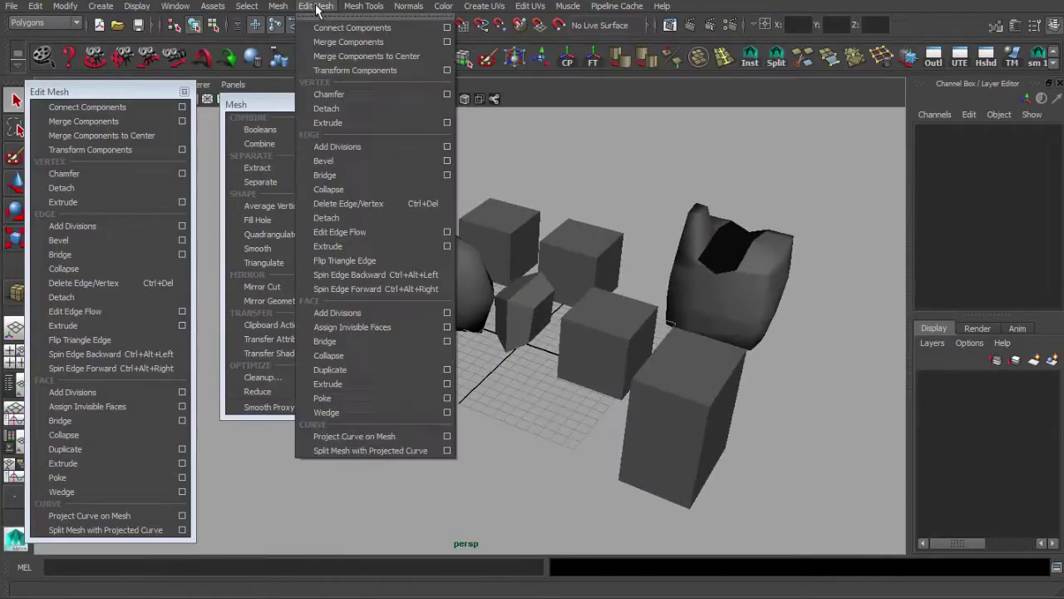
{"action": "left_click", "coordinate": [631, 301]}
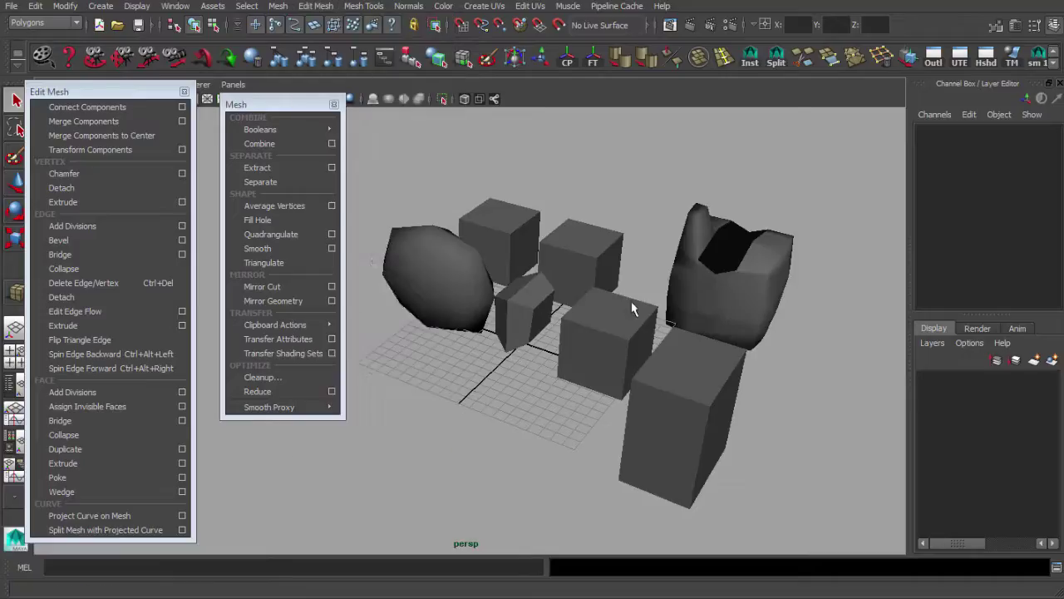
{"action": "left_click_drag", "start_coordinate": [631, 301], "coordinate": [678, 406], "text": "alt"}
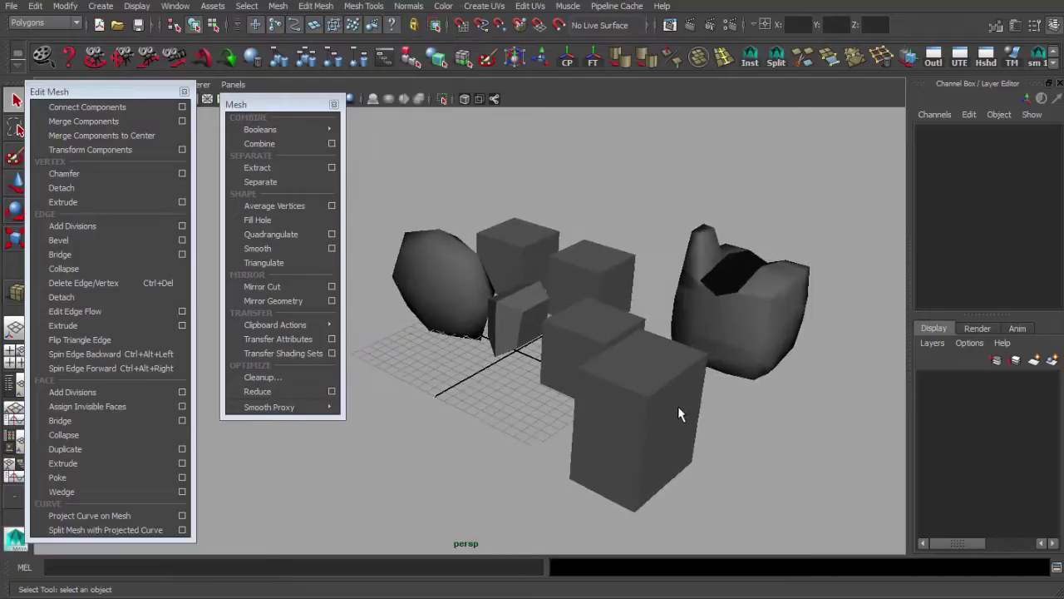
Switch the shelf to the Custom set and close the floating Edit Mesh and Mesh command lists.
{"action": "left_click_drag", "start_coordinate": [646, 366], "coordinate": [397, 248], "text": "alt"}
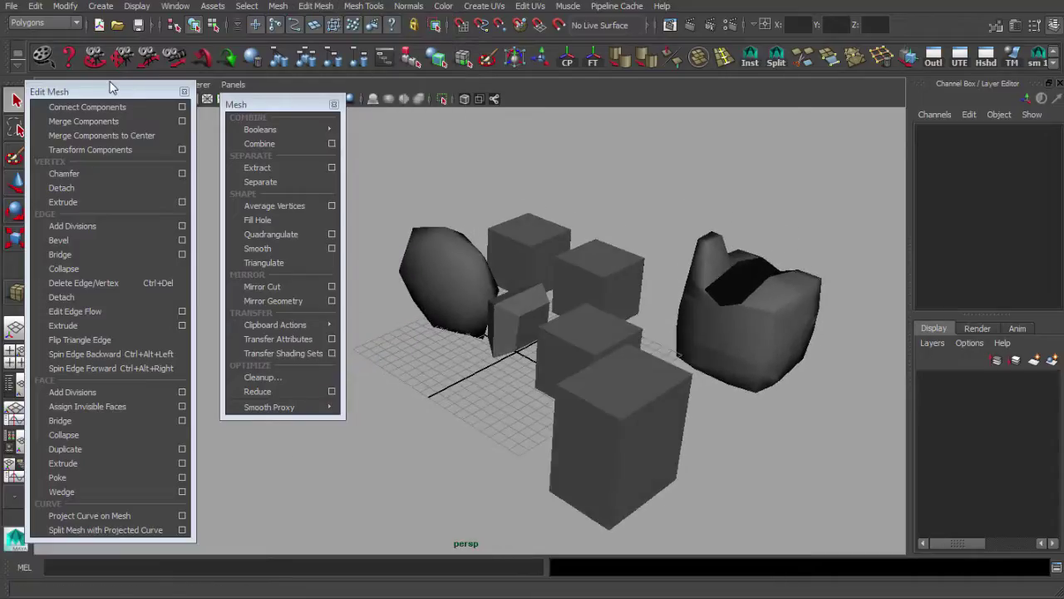
{"action": "left_click", "coordinate": [17, 57]}
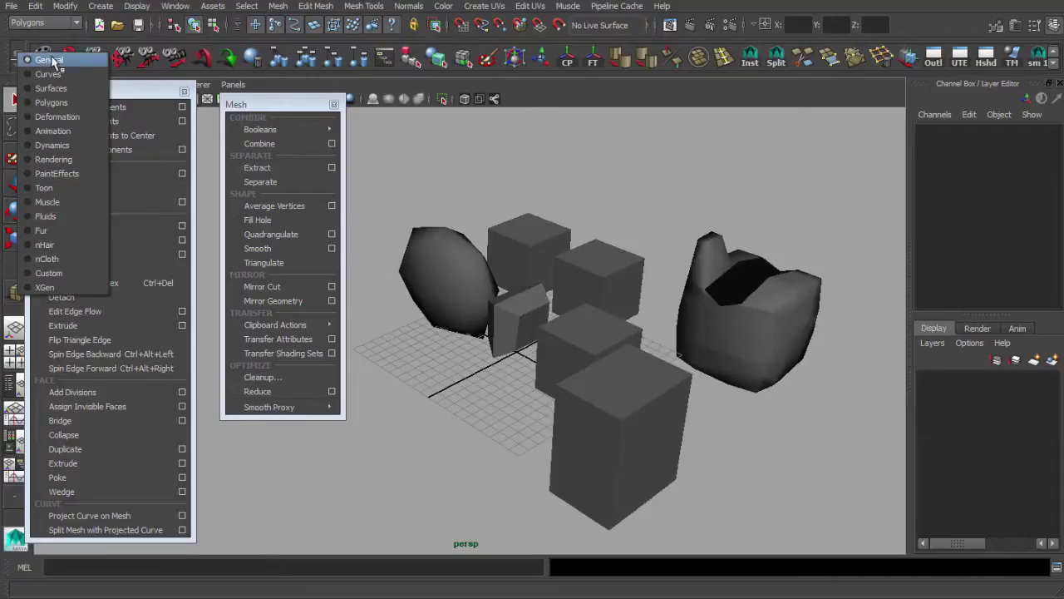
{"action": "left_click", "coordinate": [59, 270]}
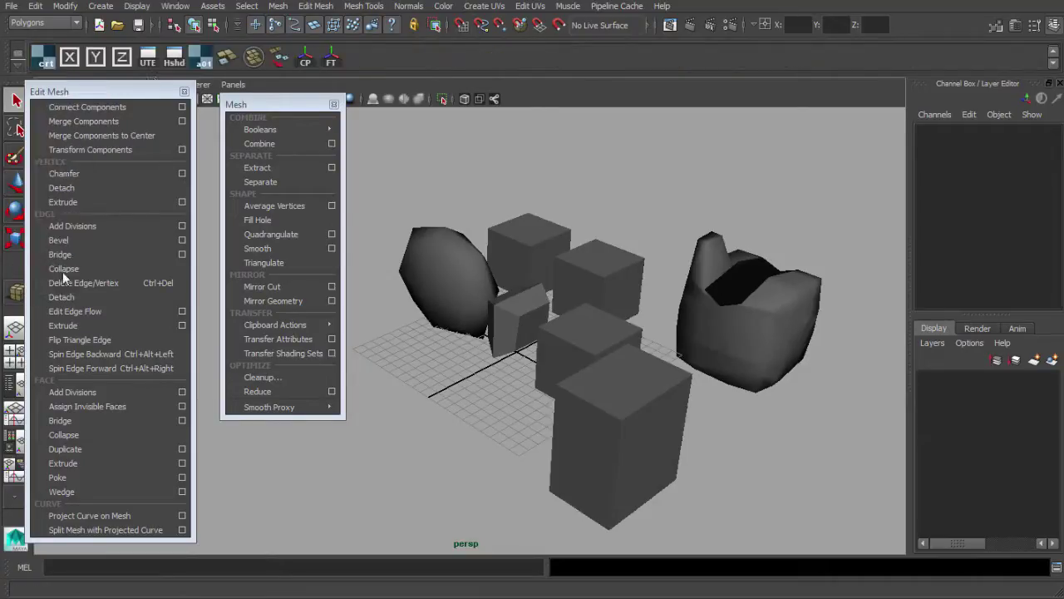
{"action": "left_click", "coordinate": [184, 91]}
{"action": "left_click", "coordinate": [333, 103]}
{"action": "left_click_drag", "start_coordinate": [682, 237], "coordinate": [366, 236], "text": "alt"}
{"action": "middle_click_drag", "start_coordinate": [367, 236], "coordinate": [383, 231], "text": "alt"}
{"action": "left_click_drag", "start_coordinate": [383, 231], "coordinate": [385, 247], "text": "alt"}
Freeze the transformations of the combined two-cube mesh with the FT shelf tool and activate the Move tool.
{"action": "left_click", "coordinate": [413, 267]}
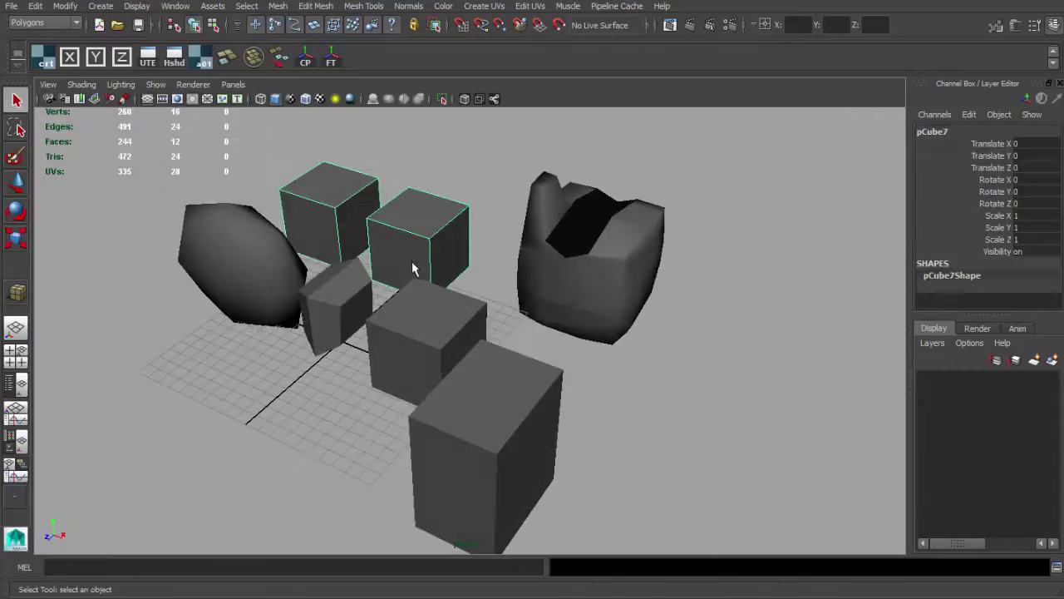
{"action": "scroll", "coordinate": [413, 269], "scroll_direction": "down", "scroll_amount": 3}
{"action": "middle_click_drag", "start_coordinate": [413, 269], "coordinate": [414, 261], "text": "alt"}
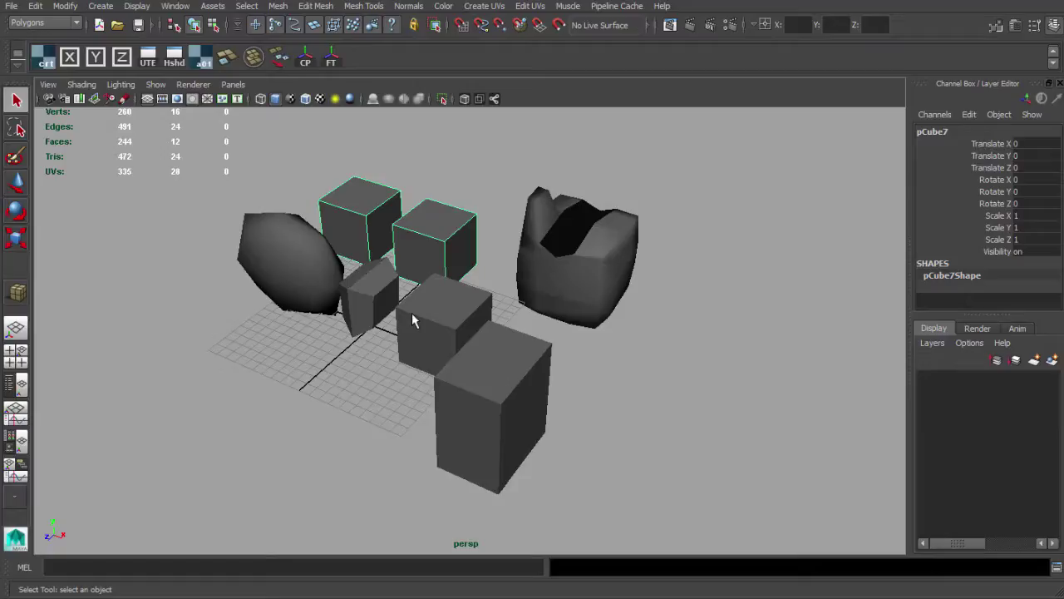
{"action": "left_click_drag", "start_coordinate": [410, 314], "coordinate": [421, 304], "text": "alt"}
{"action": "right_click_drag", "start_coordinate": [421, 305], "coordinate": [491, 334], "text": "alt"}
{"action": "middle_click_drag", "start_coordinate": [490, 334], "coordinate": [509, 352], "text": "alt"}
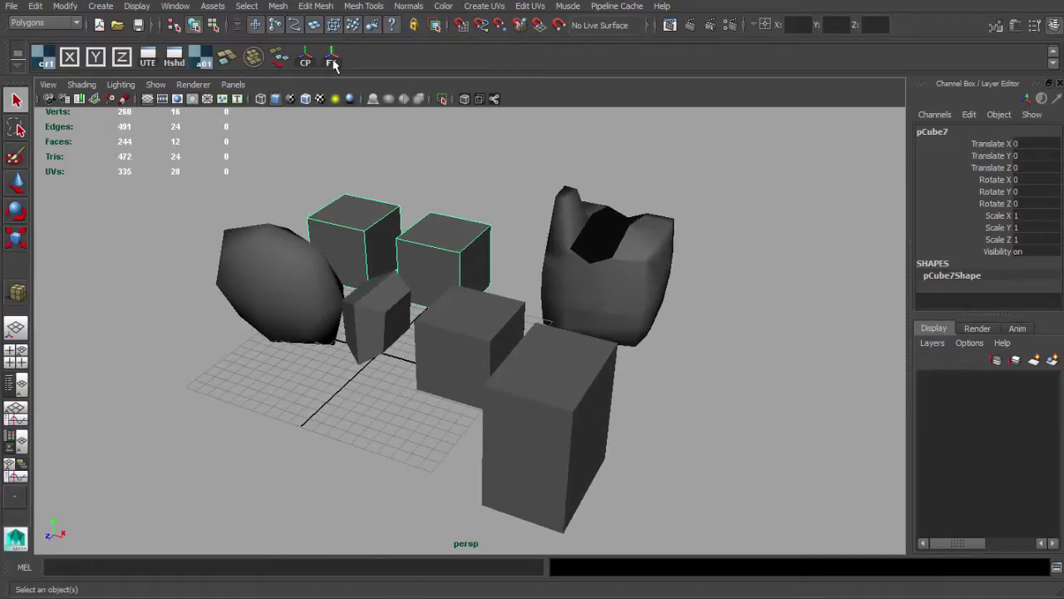
{"action": "mouse_move", "coordinate": [338, 226]}
{"action": "left_mouse_down", "text": "alt"}
{"action": "mouse_move", "coordinate": [399, 231]}
{"action": "mouse_move", "coordinate": [469, 311]}
{"action": "mouse_move", "coordinate": [489, 308]}
{"action": "mouse_move", "coordinate": [383, 304]}
{"action": "mouse_move", "coordinate": [332, 275]}
{"action": "left_mouse_up", "text": "alt"}
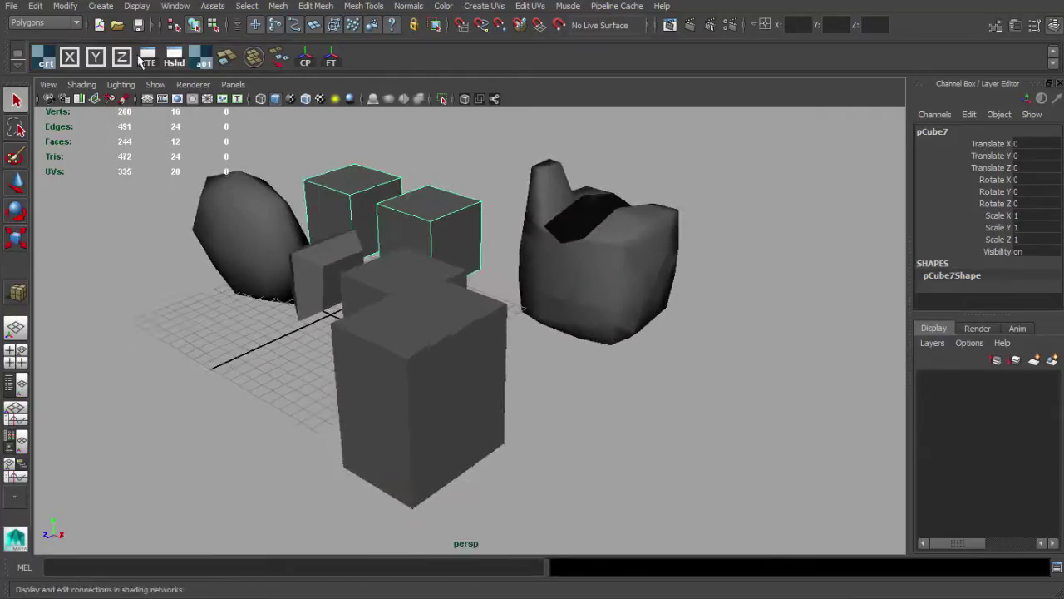
{"action": "left_click_drag", "start_coordinate": [399, 162], "coordinate": [366, 117], "text": "alt"}
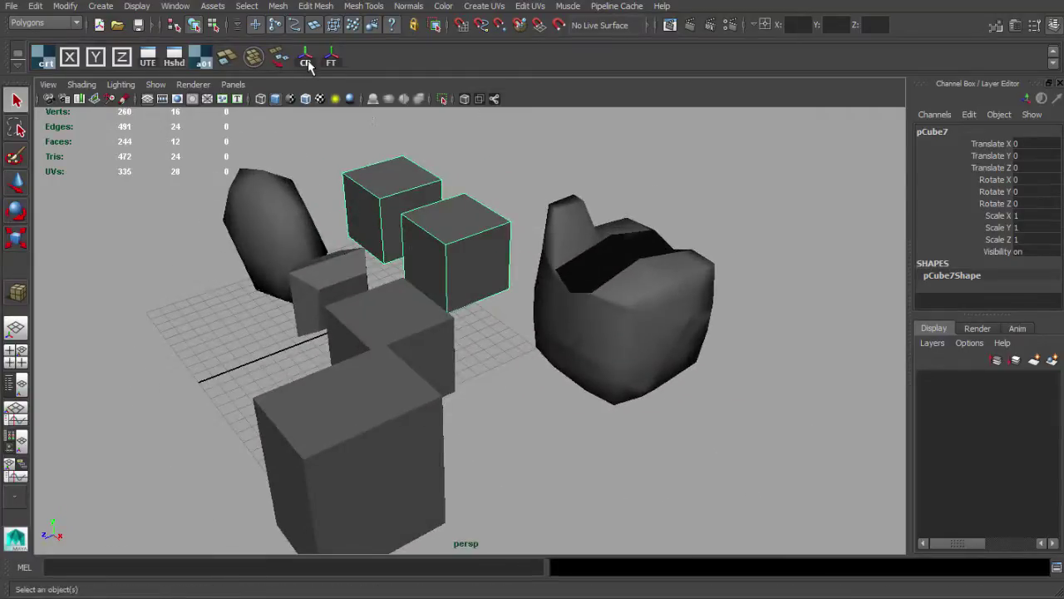
{"action": "middle_click_drag", "start_coordinate": [432, 209], "coordinate": [387, 349], "text": "alt"}
{"action": "scroll", "coordinate": [387, 349], "scroll_direction": "up", "scroll_amount": 4}
{"action": "left_click_drag", "start_coordinate": [387, 349], "coordinate": [381, 331], "text": "alt"}
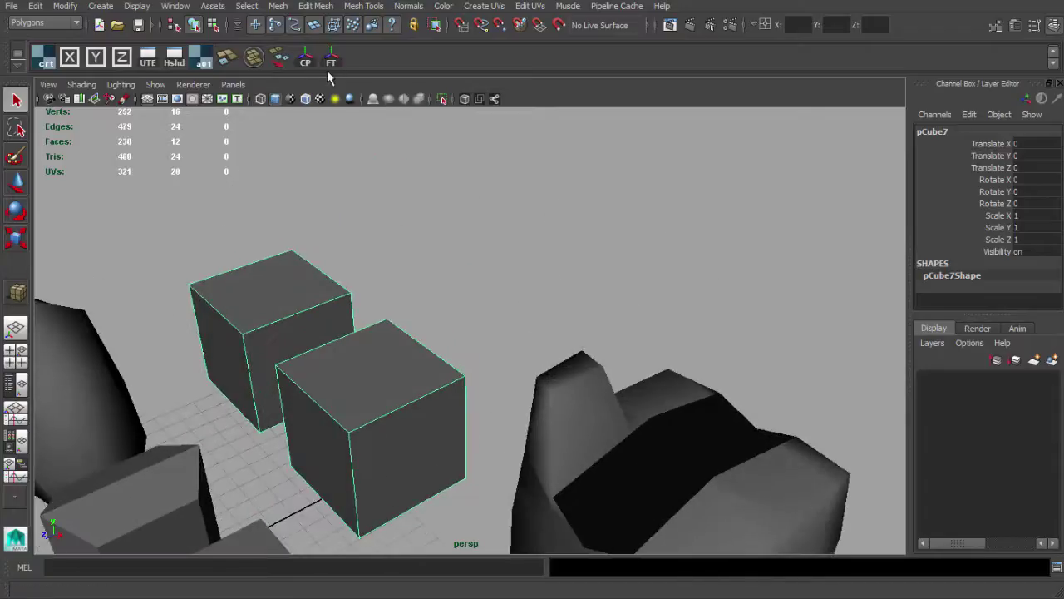
{"action": "key", "text": "w"}
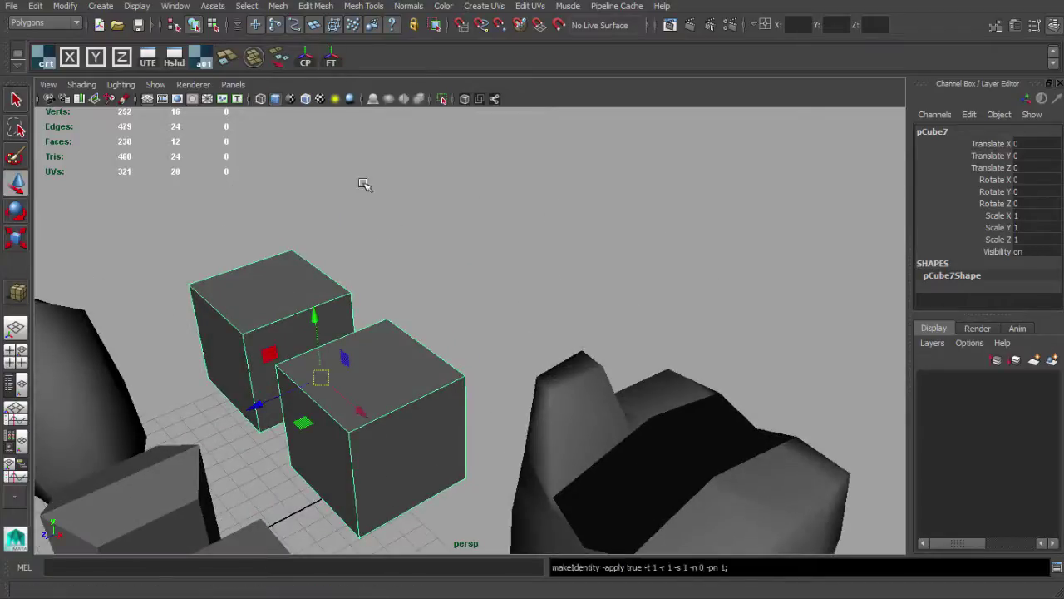
Combine the two-cube mesh with the small cube in front, then centre its pivot and freeze its transformations.
{"action": "left_click_drag", "start_coordinate": [365, 183], "coordinate": [467, 202], "text": "alt"}
{"action": "scroll", "coordinate": [467, 202], "scroll_direction": "up", "scroll_amount": 1}
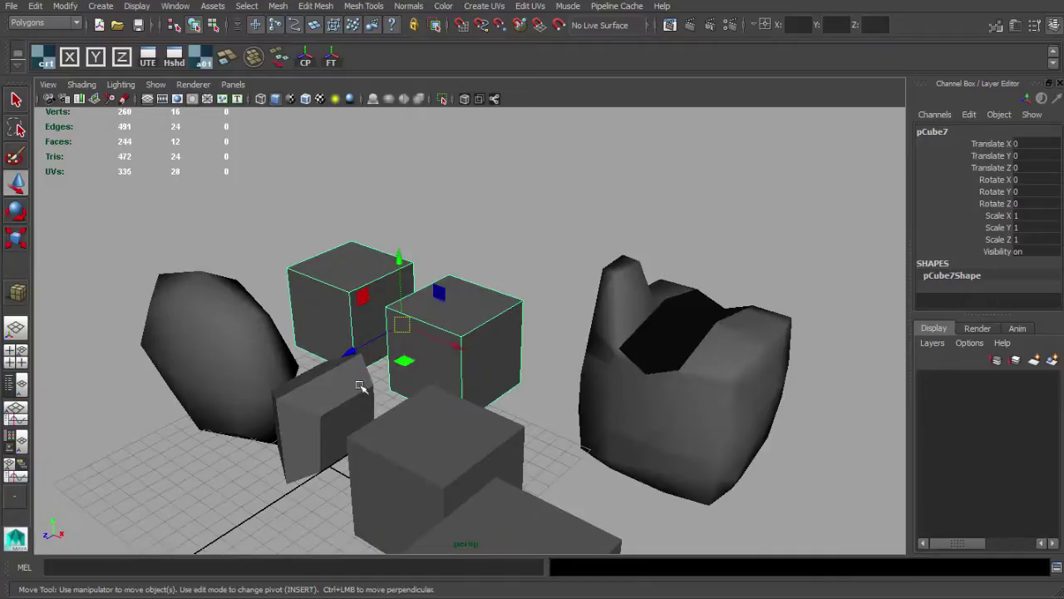
{"action": "left_click", "coordinate": [429, 422], "text": "shift"}
{"action": "left_click", "coordinate": [253, 57]}
{"action": "left_click_drag", "start_coordinate": [390, 243], "coordinate": [515, 246], "text": "alt"}
{"action": "left_click", "coordinate": [307, 62]}
{"action": "left_click", "coordinate": [331, 60]}
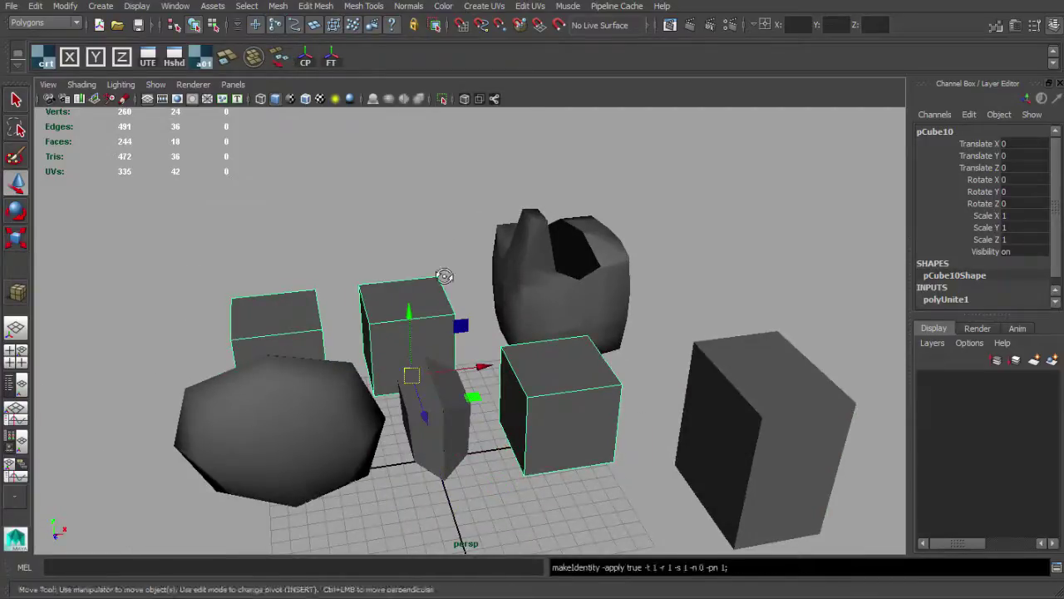
Undo the combine with the small front cube and reselect the two-cube mesh.
{"action": "left_click_drag", "start_coordinate": [444, 277], "coordinate": [508, 280], "text": "alt"}
{"action": "right_click_drag", "start_coordinate": [461, 283], "coordinate": [503, 289], "text": "alt"}
{"action": "left_click_drag", "start_coordinate": [503, 288], "coordinate": [398, 289], "text": "alt"}
{"action": "key", "text": "ctrl+z"}
{"action": "key", "text": "ctrl+z"}
{"action": "left_click", "coordinate": [474, 176]}
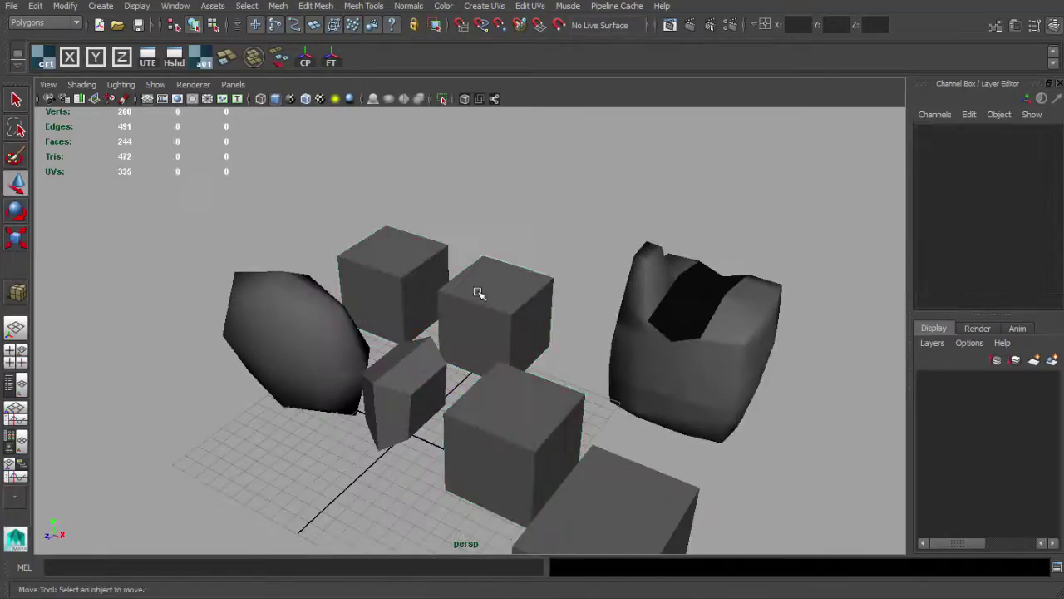
{"action": "left_click", "coordinate": [477, 294]}
Examine the script description of the Custom shelf's first tool, the checker shader, and view the two-cube mesh.
{"action": "left_click_drag", "start_coordinate": [366, 254], "coordinate": [444, 268], "text": "alt"}
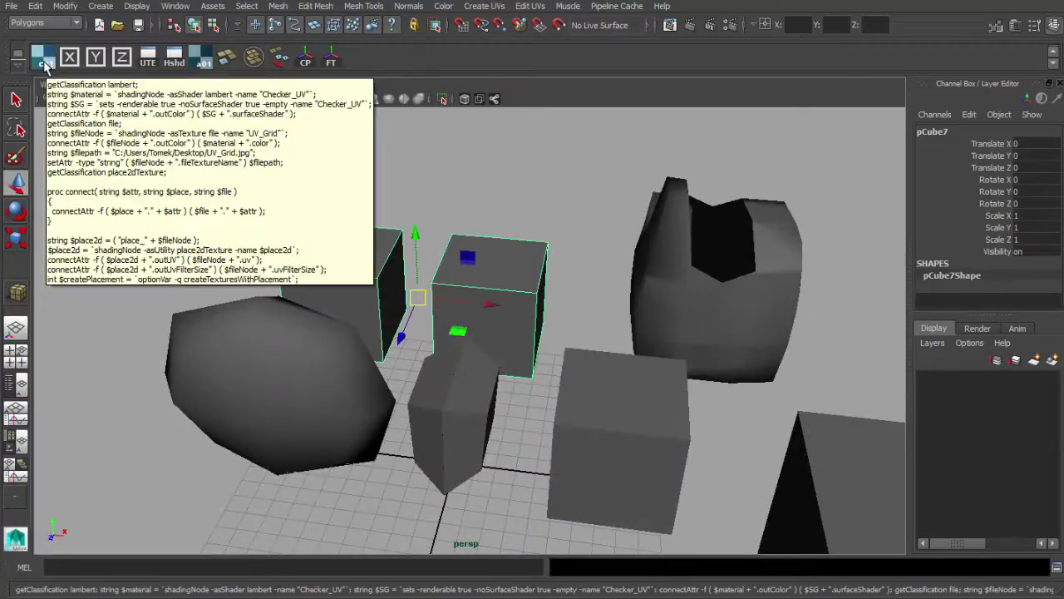
{"action": "mouse_move", "coordinate": [432, 299]}
{"action": "left_mouse_down", "text": "alt"}
{"action": "mouse_move", "coordinate": [494, 261]}
{"action": "mouse_move", "coordinate": [394, 241]}
{"action": "mouse_move", "coordinate": [460, 301]}
{"action": "mouse_move", "coordinate": [440, 278]}
{"action": "mouse_move", "coordinate": [418, 285]}
{"action": "mouse_move", "coordinate": [440, 290]}
{"action": "left_mouse_up", "text": "alt"}
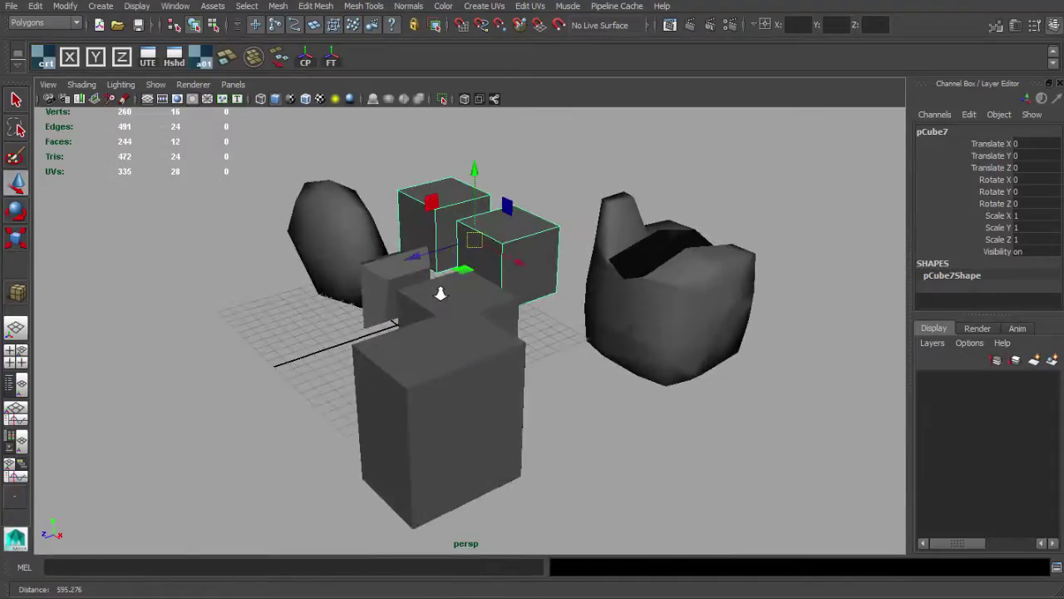
{"action": "left_click_drag", "start_coordinate": [392, 238], "coordinate": [425, 243], "text": "alt"}
{"action": "right_click_drag", "start_coordinate": [492, 258], "coordinate": [453, 253], "text": "alt"}
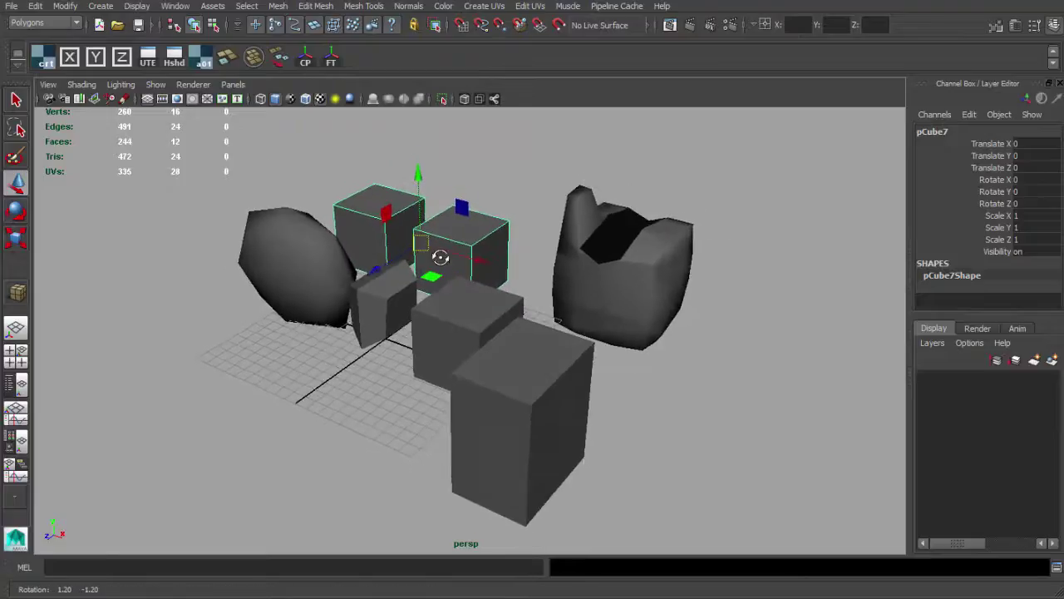
{"action": "left_click_drag", "start_coordinate": [440, 250], "coordinate": [333, 251], "text": "alt"}
{"action": "left_click_drag", "start_coordinate": [420, 258], "coordinate": [441, 254], "text": "alt"}
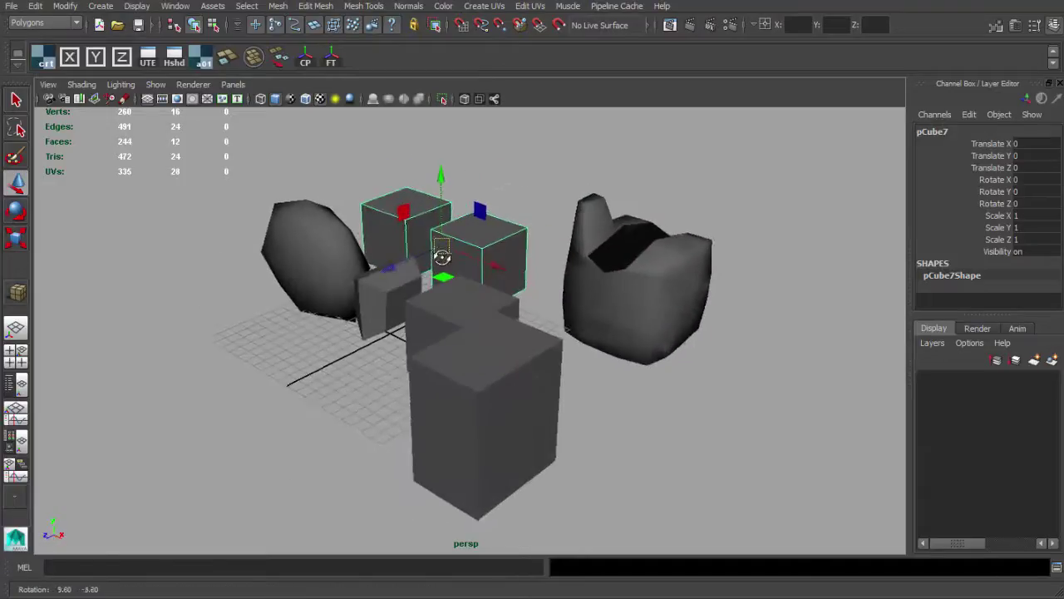
{"action": "left_click", "coordinate": [517, 184]}
{"action": "left_click", "coordinate": [488, 239]}
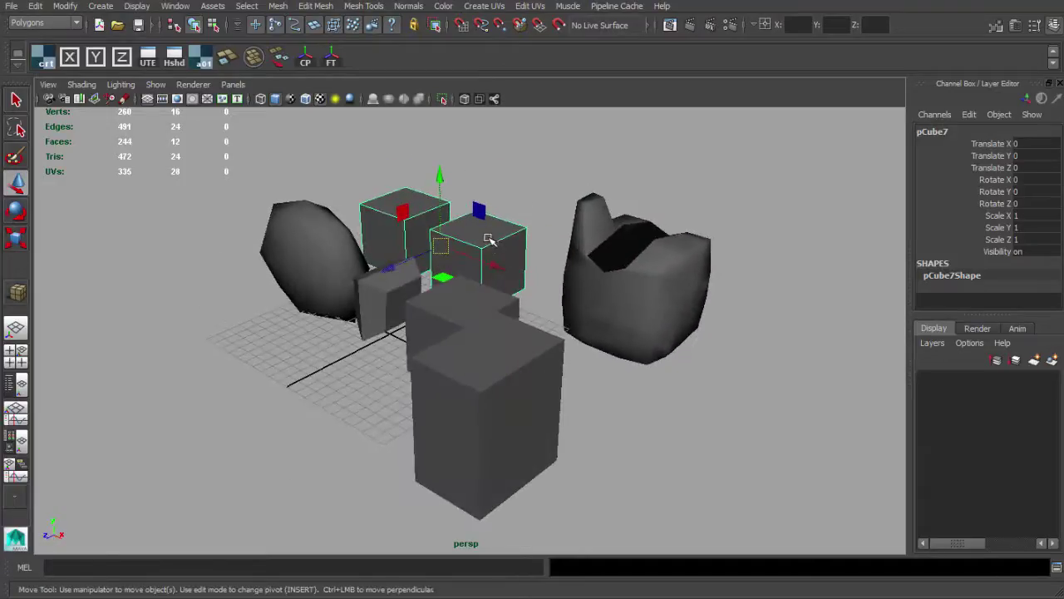
{"action": "middle_click_drag", "start_coordinate": [485, 246], "coordinate": [465, 325], "text": "alt"}
{"action": "scroll", "coordinate": [466, 325], "scroll_direction": "up", "scroll_amount": 4}
{"action": "left_click_drag", "start_coordinate": [465, 325], "coordinate": [498, 323], "text": "alt"}
{"action": "right_click_drag", "start_coordinate": [499, 324], "coordinate": [506, 330], "text": "alt"}
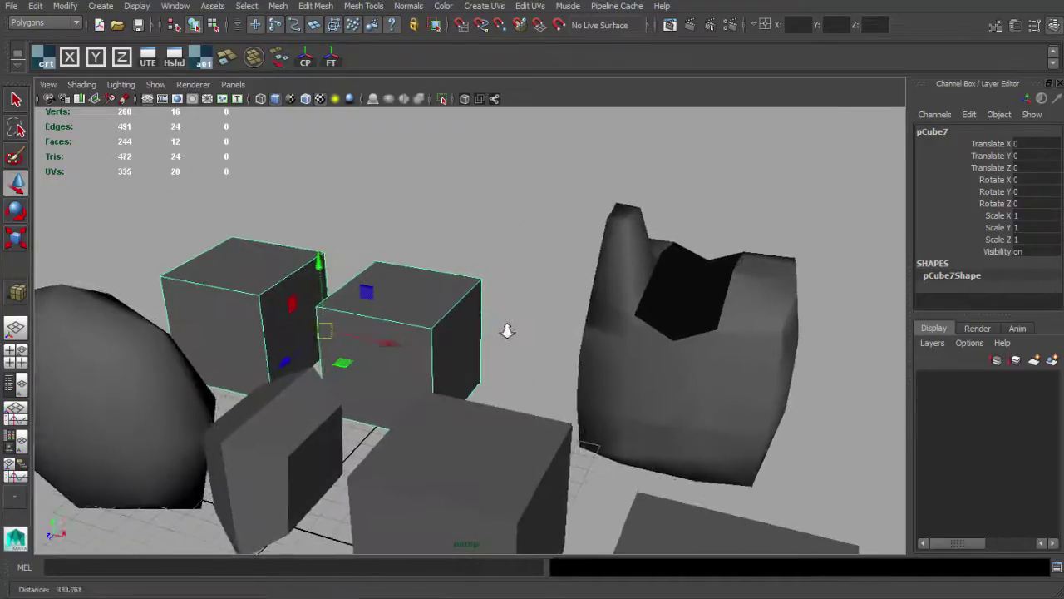
{"action": "middle_click_drag", "start_coordinate": [507, 330], "coordinate": [545, 325], "text": "alt"}
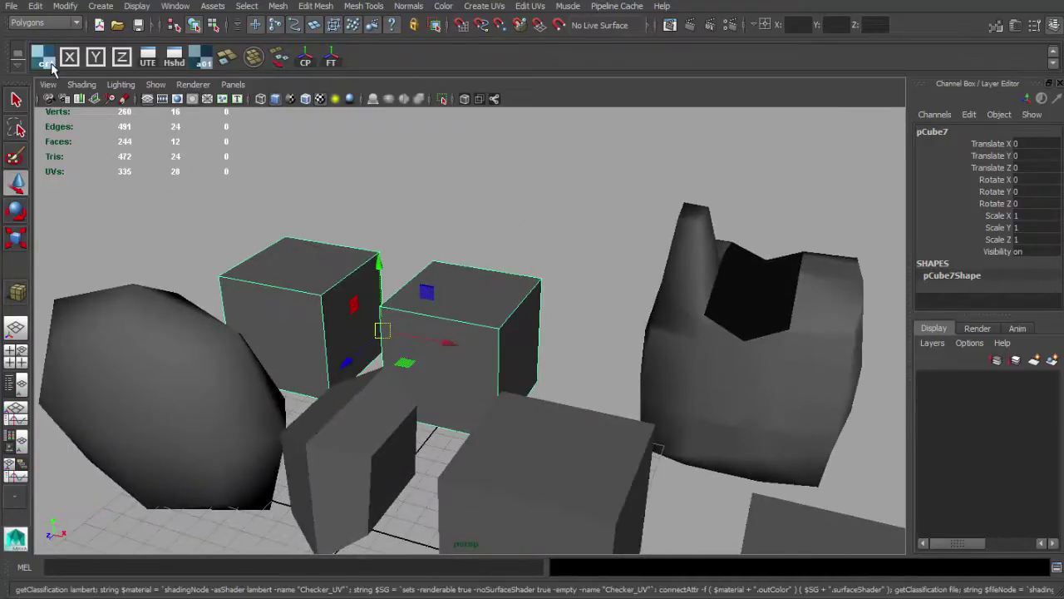
Clear the selection and create the Checker_UV shader with the first tool on the Custom shelf.
{"action": "left_click", "coordinate": [490, 208]}
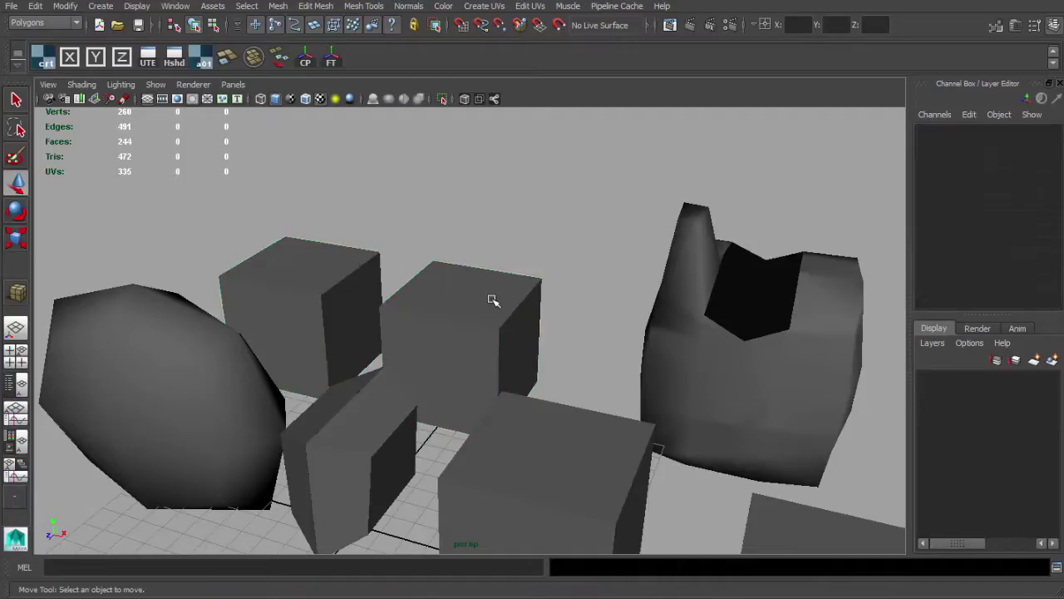
{"action": "left_click_drag", "start_coordinate": [491, 300], "coordinate": [528, 278], "text": "alt"}
{"action": "right_click_drag", "start_coordinate": [528, 278], "coordinate": [327, 288], "text": "alt"}
{"action": "left_click_drag", "start_coordinate": [328, 287], "coordinate": [258, 289], "text": "alt"}
{"action": "right_click_drag", "start_coordinate": [258, 290], "coordinate": [390, 292], "text": "alt"}
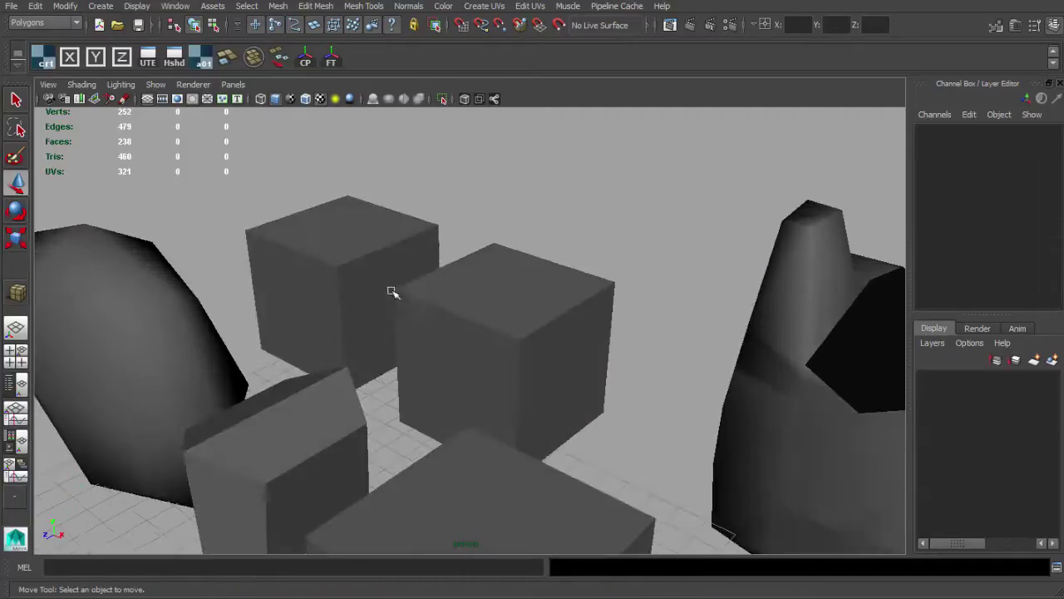
{"action": "left_click", "coordinate": [45, 59]}
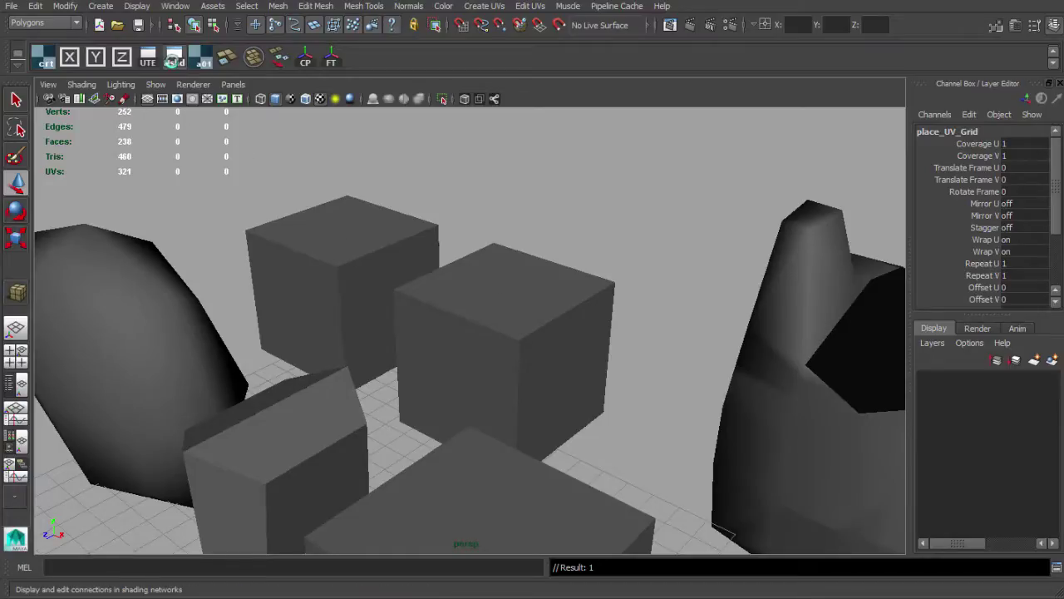
Open the Hypershade and graph the network of the Checker_UV material in the work area.
{"action": "left_click", "coordinate": [174, 58]}
{"action": "left_click_drag", "start_coordinate": [407, 74], "coordinate": [487, 89]}
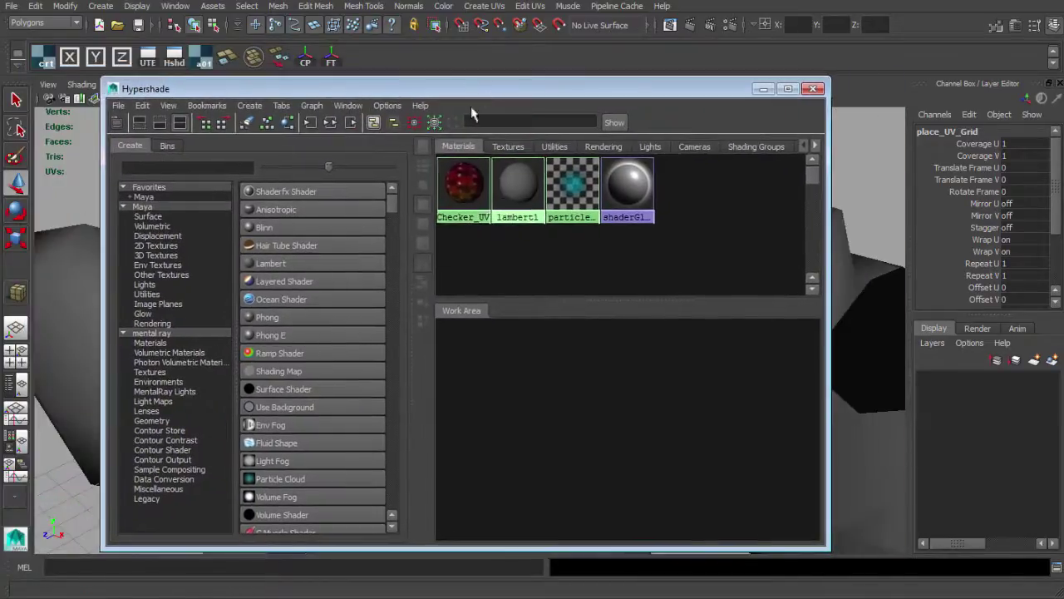
{"action": "left_click", "coordinate": [459, 179]}
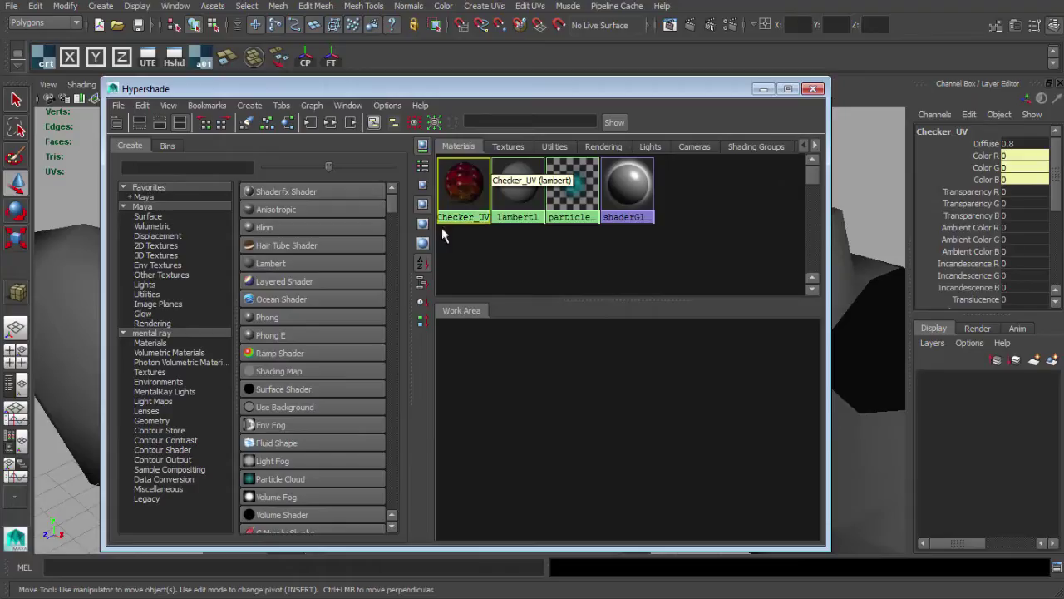
{"action": "right_click_drag", "start_coordinate": [462, 180], "coordinate": [458, 220]}
{"action": "middle_click_drag", "start_coordinate": [675, 380], "coordinate": [669, 381], "text": "alt"}
{"action": "right_click_drag", "start_coordinate": [685, 387], "coordinate": [682, 385], "text": "alt"}
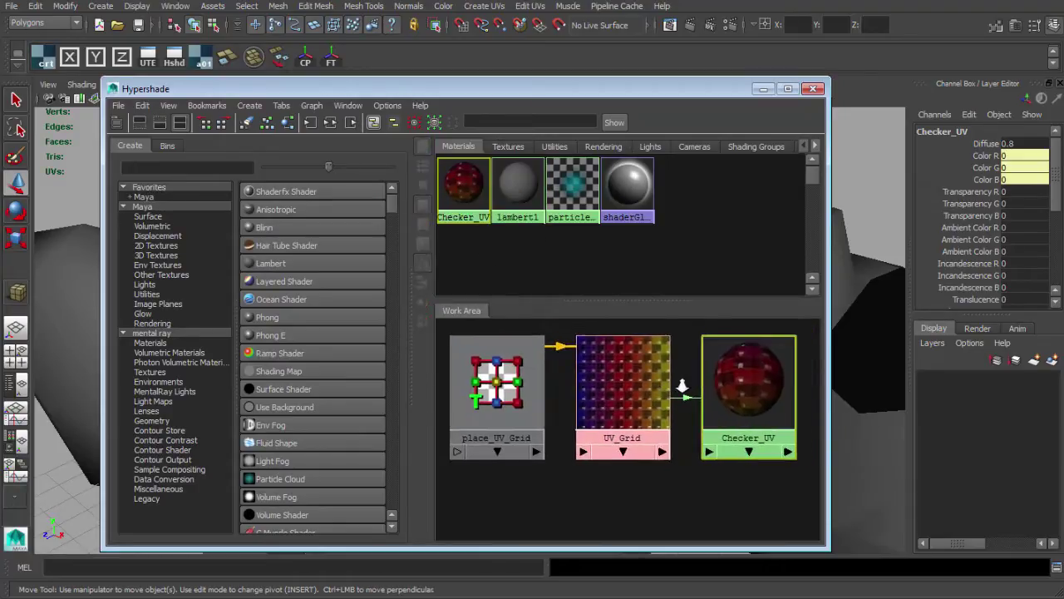
Inspect the attributes of the UV_Grid texture and Checker_UV material, then close the Hypershade and Attribute Editor.
{"action": "double_click", "coordinate": [618, 379]}
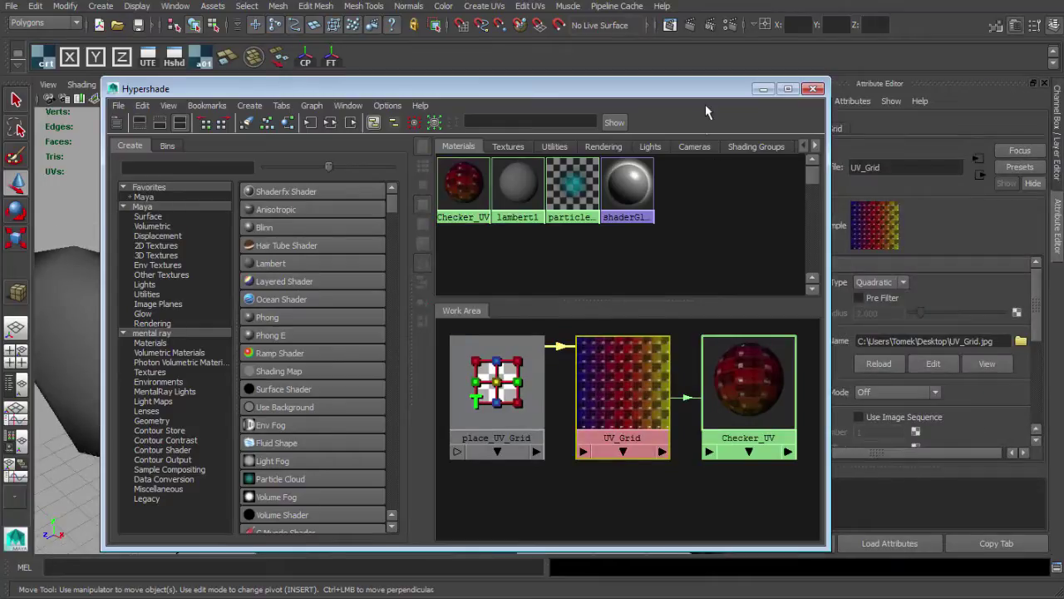
{"action": "left_click_drag", "start_coordinate": [708, 89], "coordinate": [665, 82]}
{"action": "left_click", "coordinate": [693, 371]}
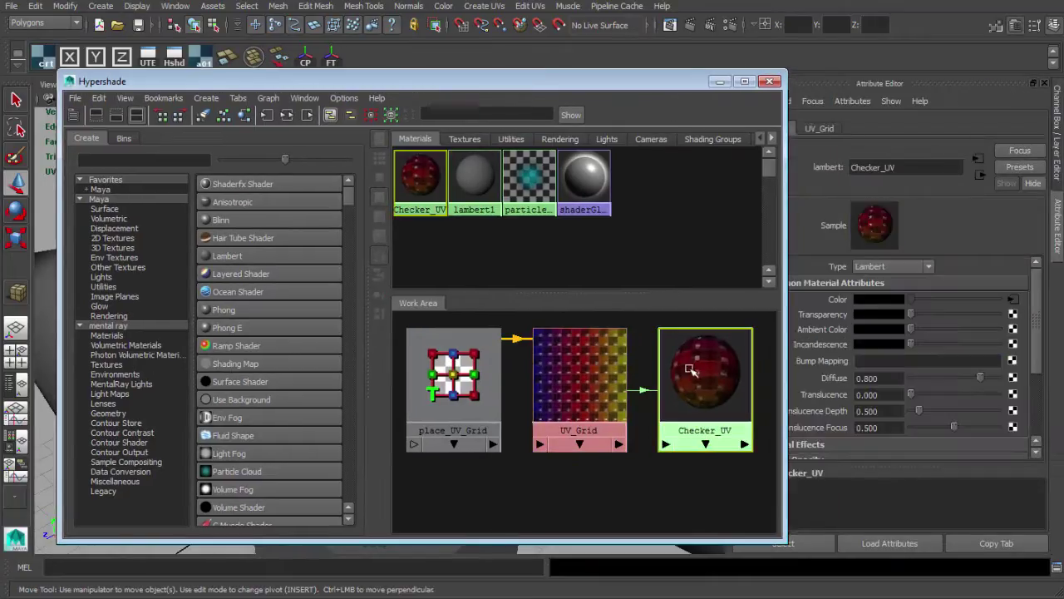
{"action": "left_click", "coordinate": [771, 82]}
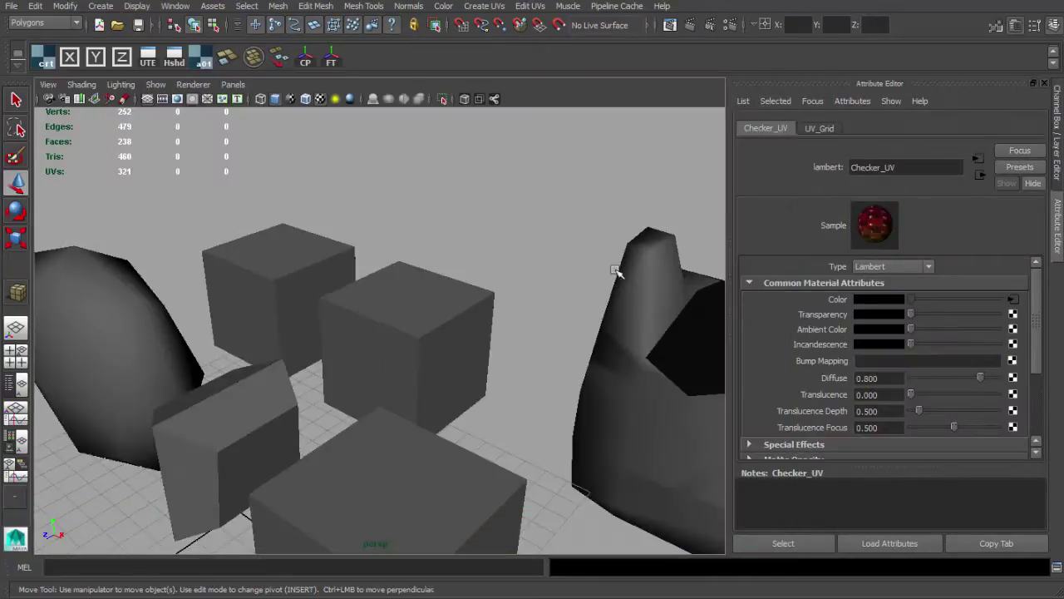
{"action": "left_click", "coordinate": [1045, 84]}
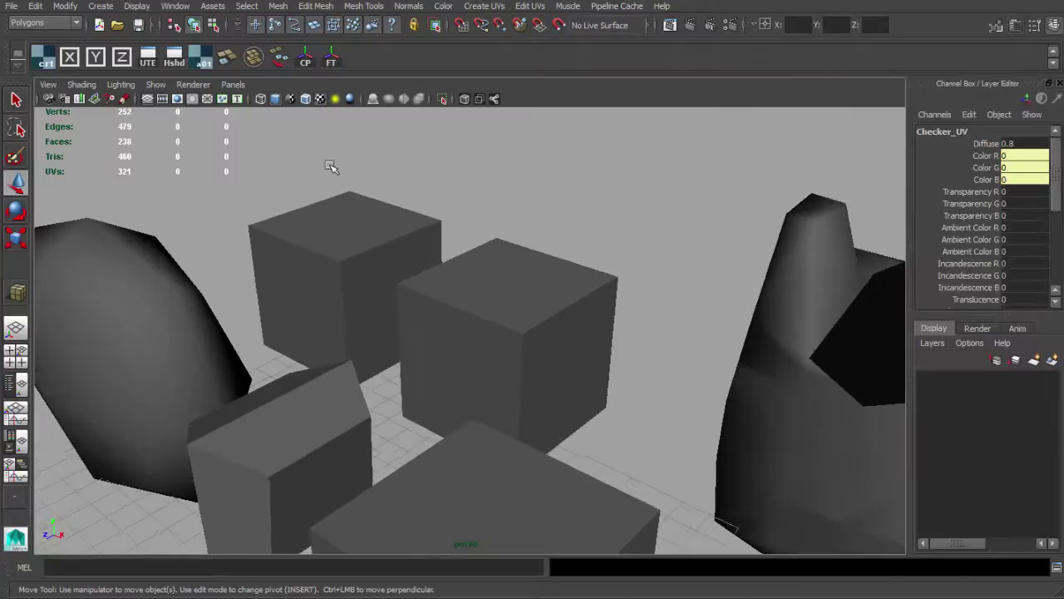
Undo the last node selections and deselect everything in the scene.
{"action": "key", "text": "ctrl+z"}
{"action": "key", "text": "ctrl+z"}
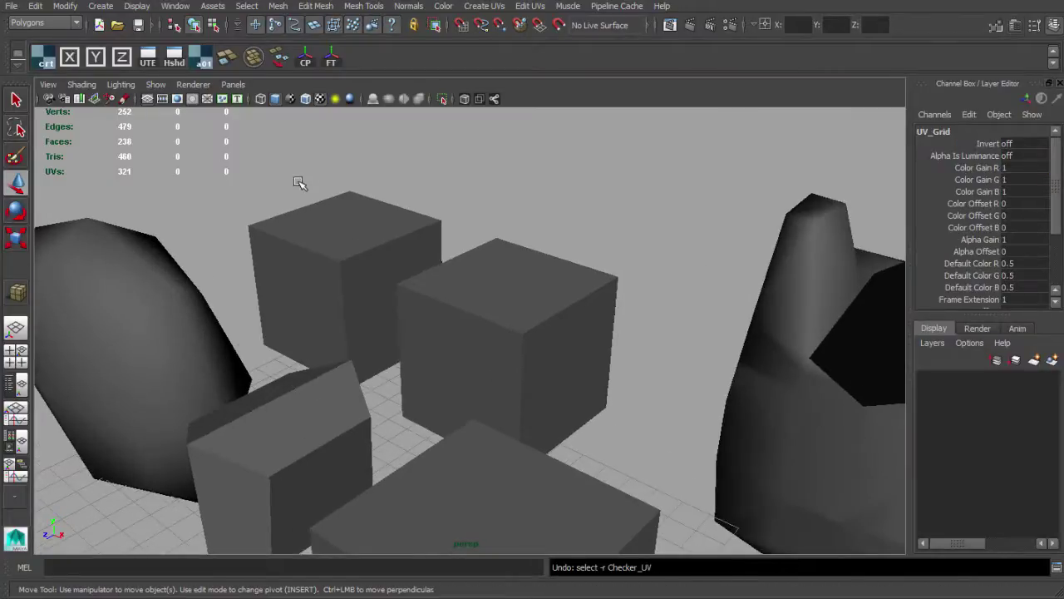
{"action": "left_click", "coordinate": [238, 191]}
Open the checker shader tool's MEL command in the Shelf Editor and enlarge the window to show the script.
{"action": "right_click", "coordinate": [40, 63]}
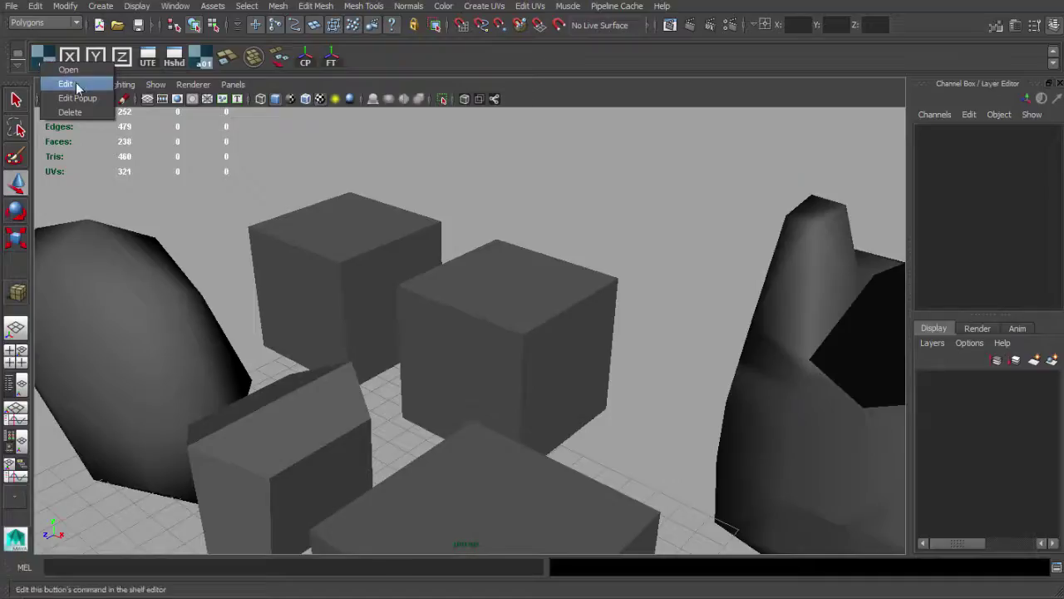
{"action": "left_click", "coordinate": [65, 84]}
{"action": "left_click_drag", "start_coordinate": [575, 182], "coordinate": [335, 53]}
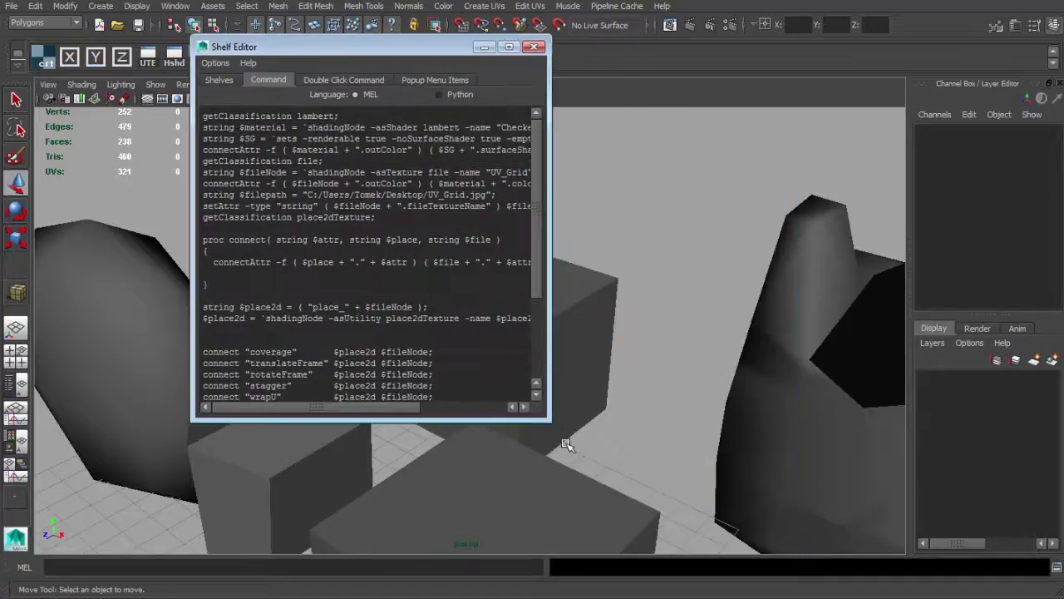
{"action": "left_click_drag", "start_coordinate": [553, 422], "coordinate": [862, 547]}
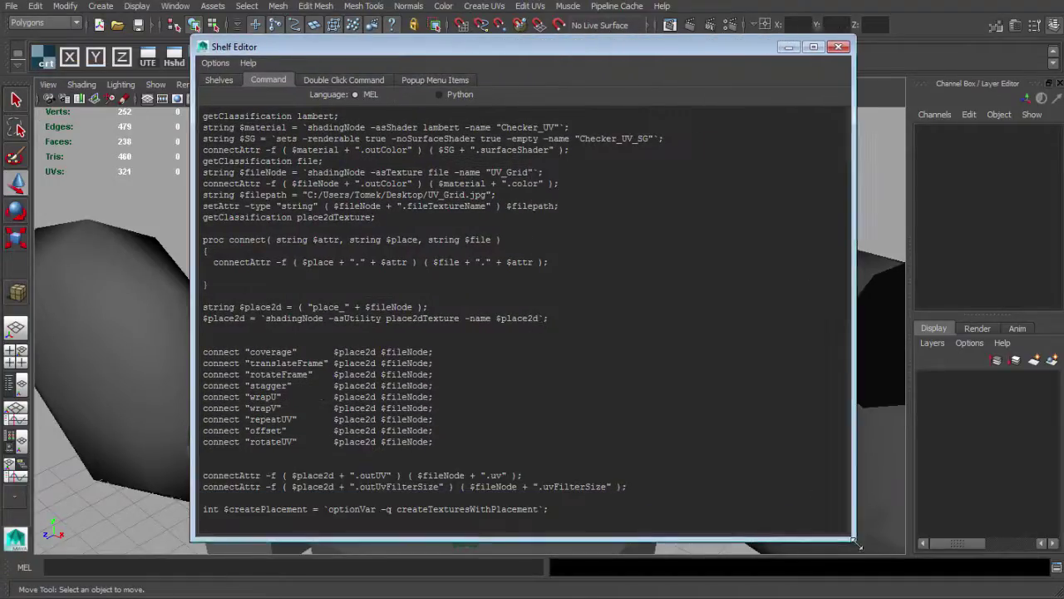
{"action": "left_click_drag", "start_coordinate": [545, 52], "coordinate": [553, 42]}
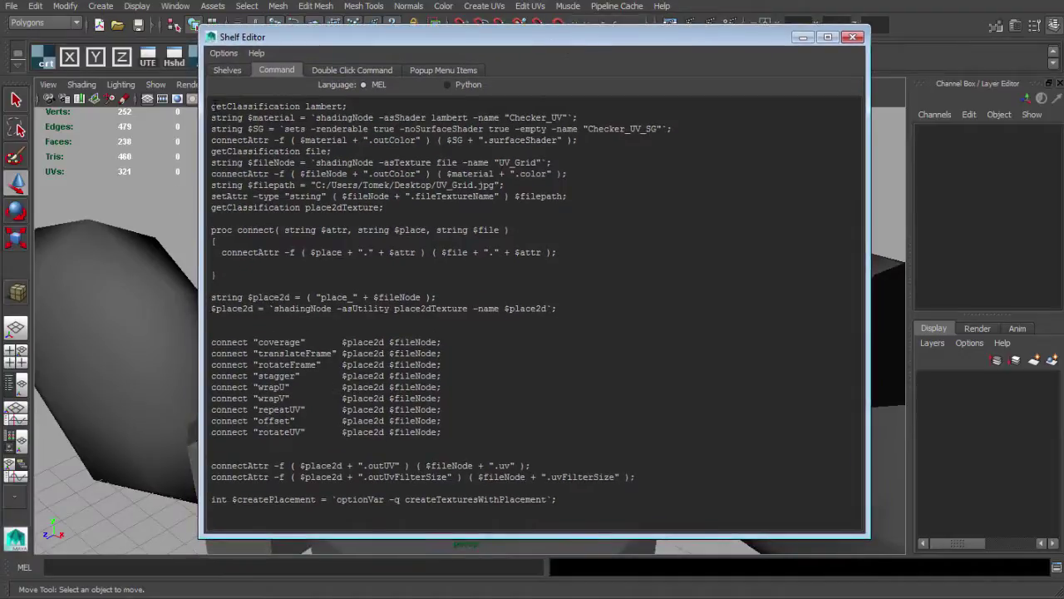
Examine the whole checker shader script, especially the texture file path string that points to UV_Grid.jpg.
{"action": "left_click_drag", "start_coordinate": [212, 103], "coordinate": [557, 501]}
{"action": "left_click", "coordinate": [489, 295]}
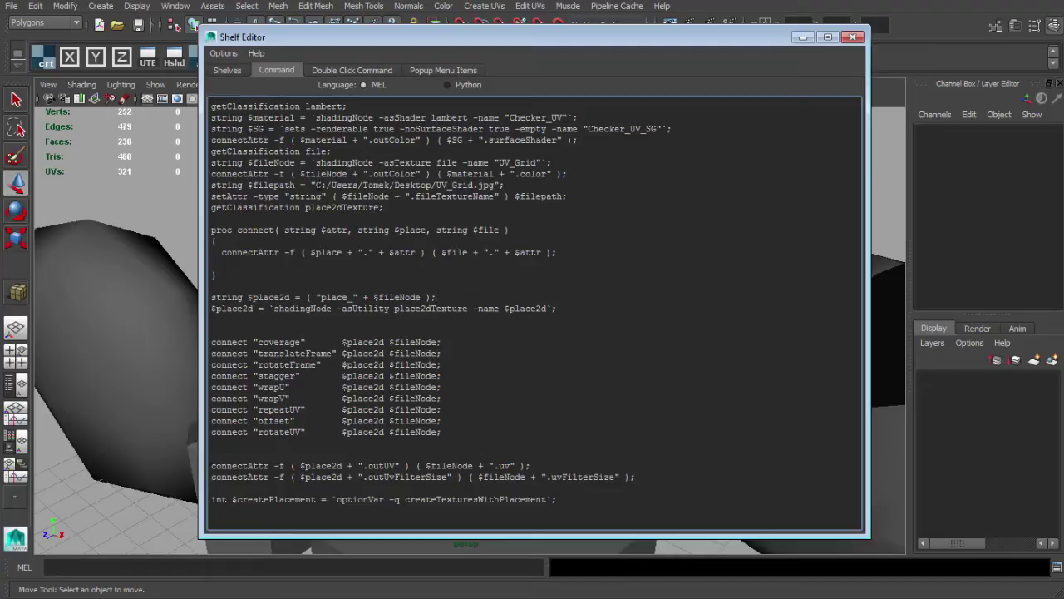
{"action": "left_click_drag", "start_coordinate": [315, 184], "coordinate": [490, 184]}
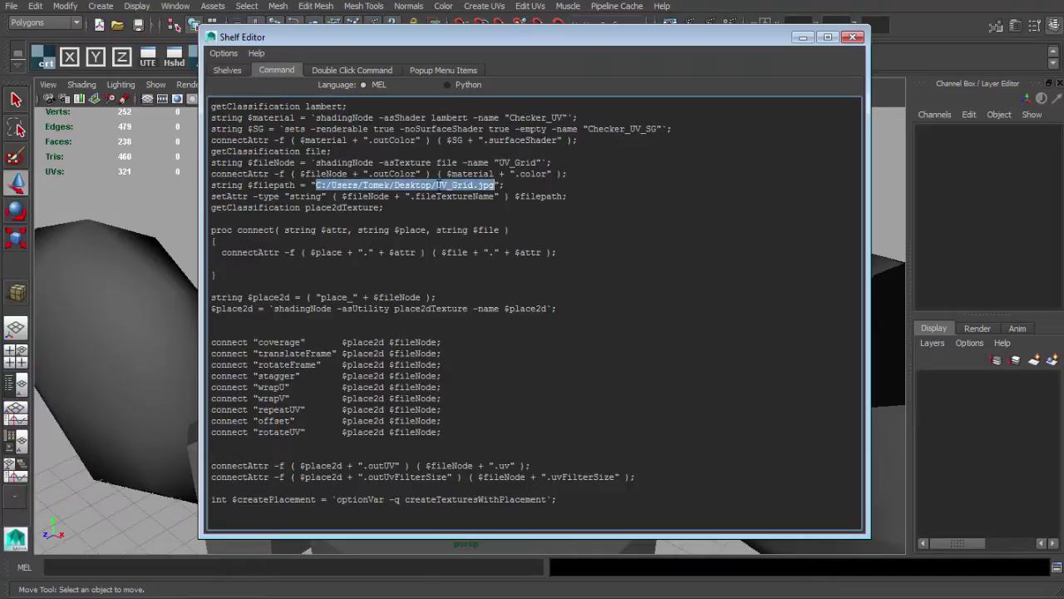
{"action": "left_click", "coordinate": [439, 185]}
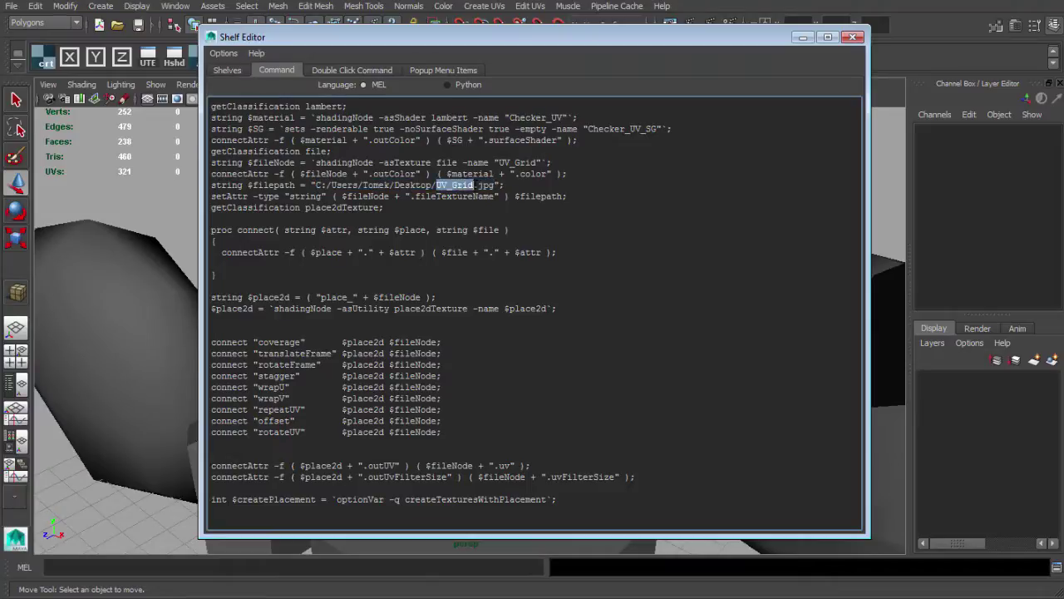
{"action": "left_click", "coordinate": [479, 185]}
{"action": "left_click_drag", "start_coordinate": [446, 185], "coordinate": [492, 185]}
{"action": "left_click", "coordinate": [437, 185]}
{"action": "left_click", "coordinate": [491, 185]}
{"action": "left_click_drag", "start_coordinate": [497, 184], "coordinate": [450, 185]}
{"action": "left_click", "coordinate": [410, 185]}
{"action": "left_click_drag", "start_coordinate": [316, 185], "coordinate": [493, 185]}
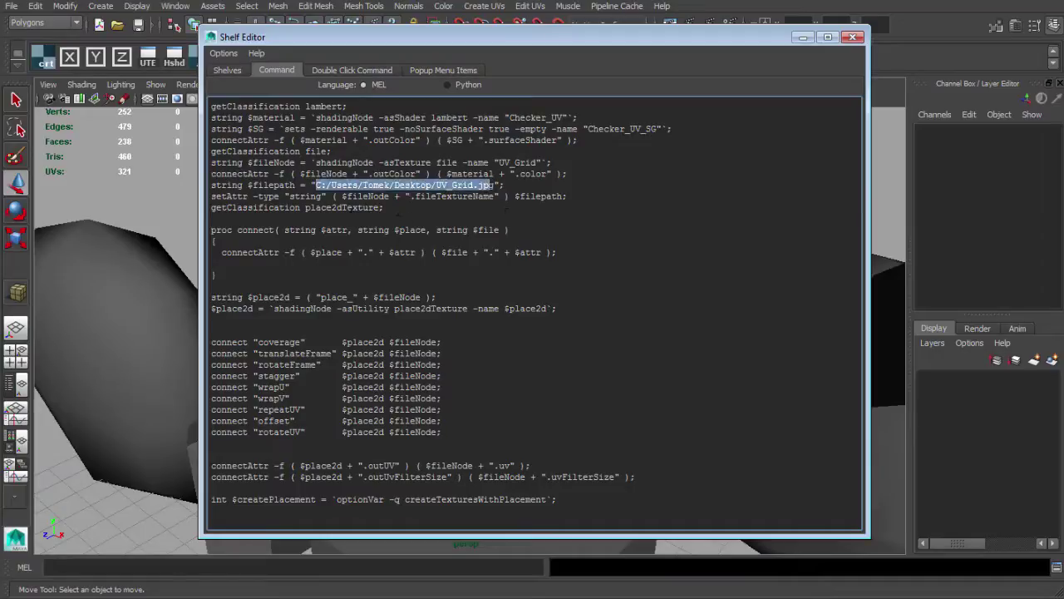
{"action": "left_click", "coordinate": [423, 210]}
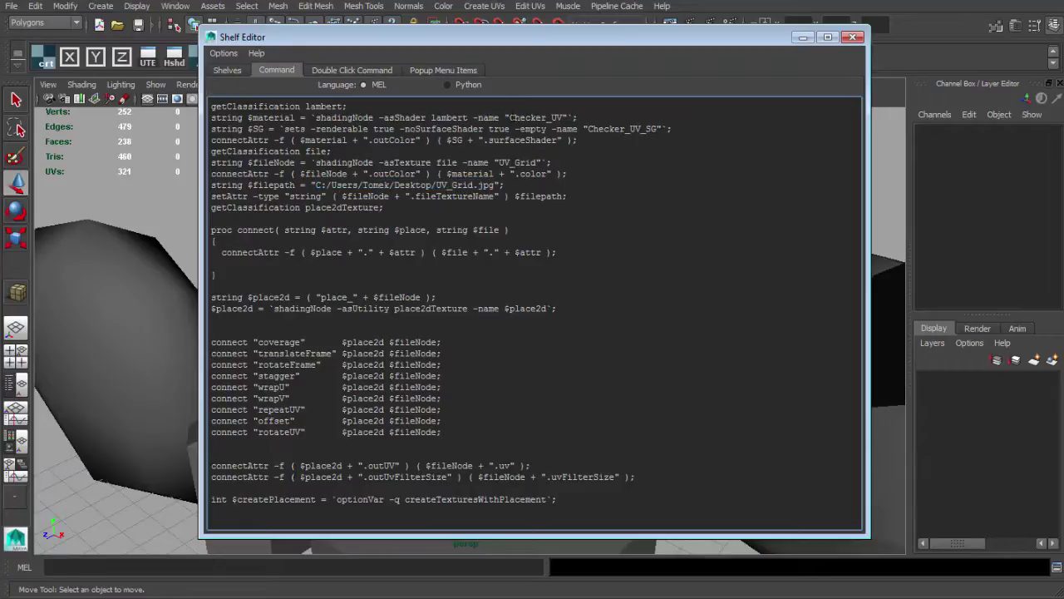
Highlight the Checker_UV material name and the texture file path in the script, then close the Shelf Editor.
{"action": "left_click_drag", "start_coordinate": [509, 117], "coordinate": [544, 118]}
{"action": "left_click_drag", "start_coordinate": [316, 185], "coordinate": [486, 185]}
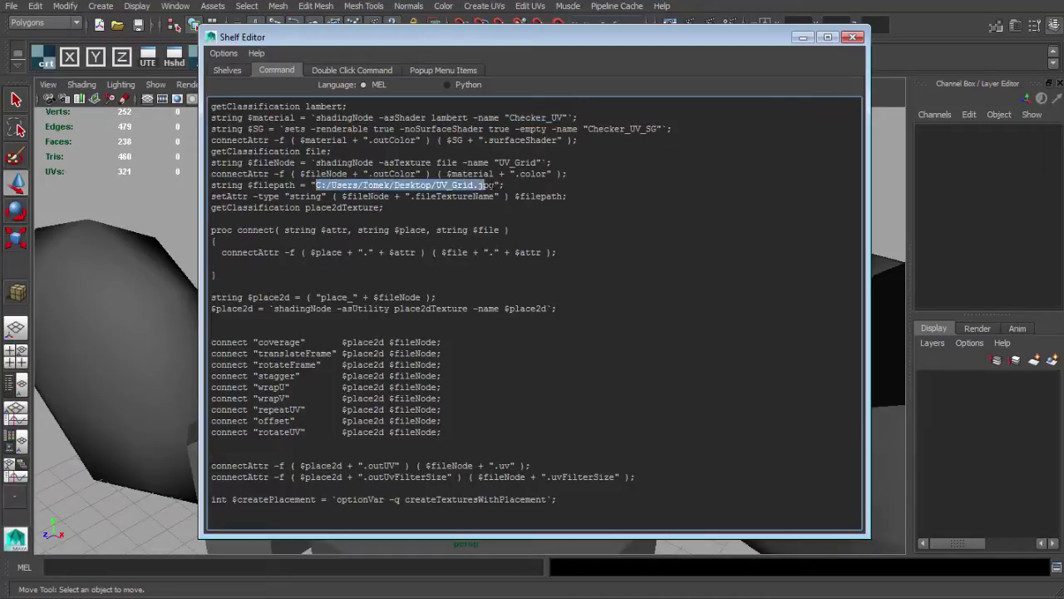
{"action": "left_click", "coordinate": [853, 37]}
{"action": "middle_click_drag", "start_coordinate": [514, 264], "coordinate": [503, 271], "text": "alt"}
{"action": "right_click_drag", "start_coordinate": [504, 271], "coordinate": [433, 255], "text": "alt"}
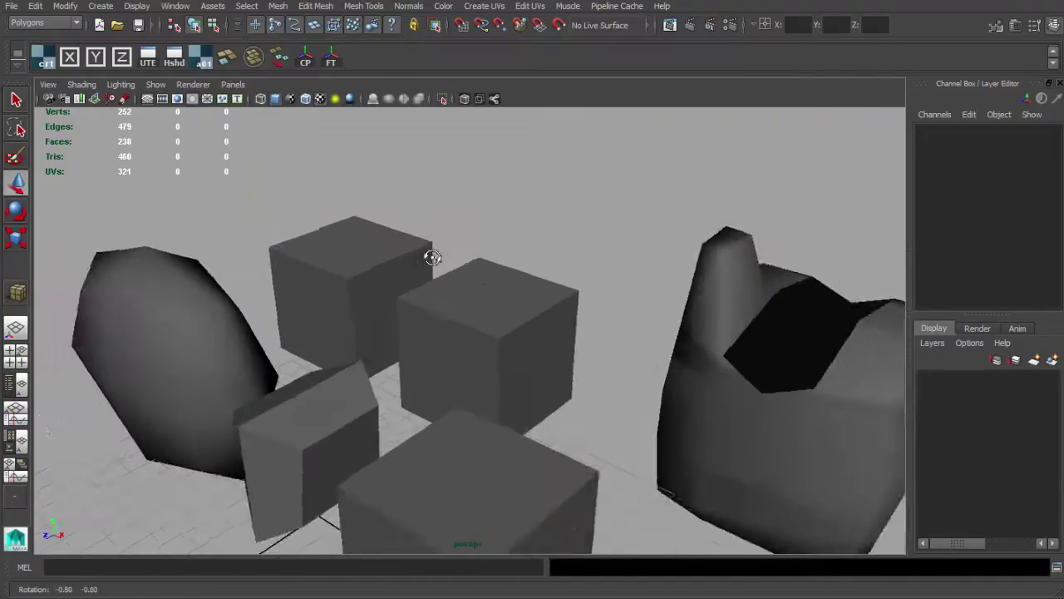
{"action": "left_click_drag", "start_coordinate": [432, 255], "coordinate": [467, 257], "text": "alt"}
{"action": "middle_click_drag", "start_coordinate": [467, 257], "coordinate": [493, 214], "text": "alt"}
{"action": "right_click_drag", "start_coordinate": [493, 213], "coordinate": [475, 216], "text": "alt"}
{"action": "left_click_drag", "start_coordinate": [474, 217], "coordinate": [466, 228], "text": "alt"}
{"action": "right_click_drag", "start_coordinate": [466, 229], "coordinate": [530, 254], "text": "alt"}
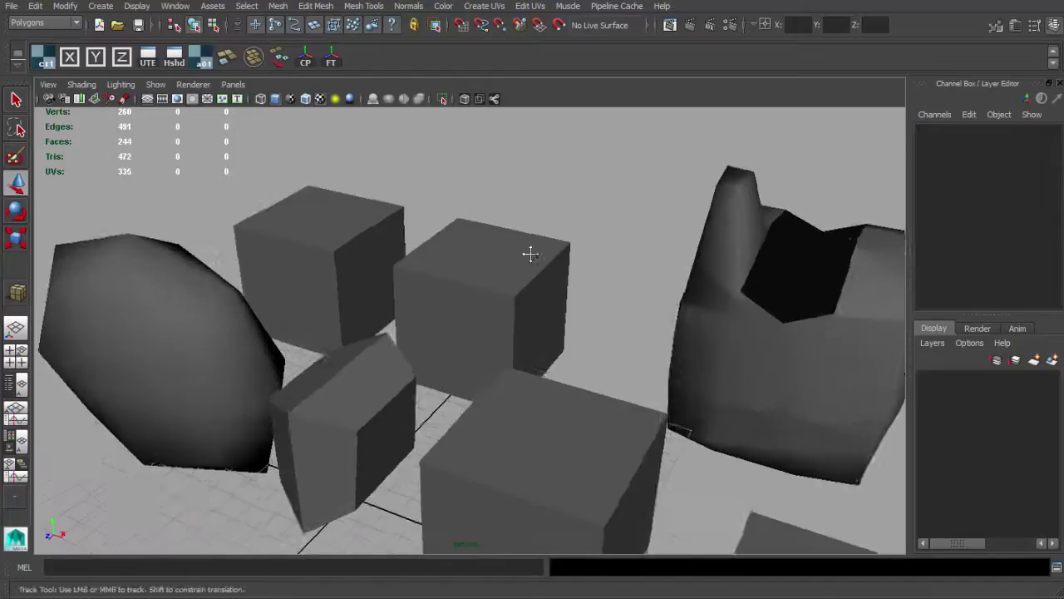
{"action": "middle_click_drag", "start_coordinate": [529, 255], "coordinate": [507, 270], "text": "alt"}
{"action": "right_click_drag", "start_coordinate": [507, 271], "coordinate": [499, 259], "text": "alt"}
{"action": "left_click_drag", "start_coordinate": [498, 259], "coordinate": [522, 263], "text": "alt"}
{"action": "right_click_drag", "start_coordinate": [521, 263], "coordinate": [524, 260], "text": "alt"}
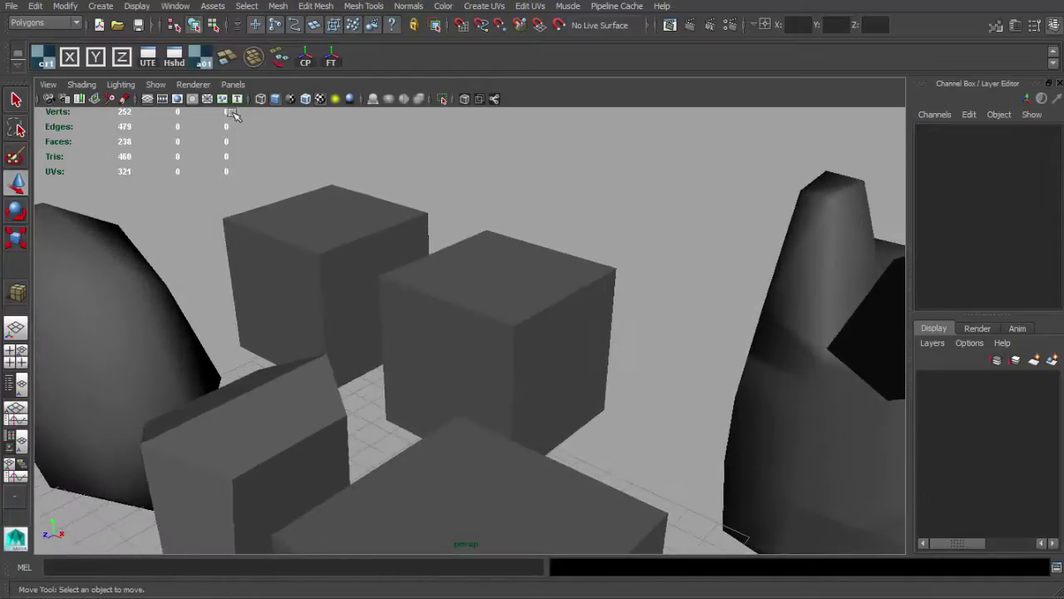
Open the checker assignment tool's MEL command, examine its sets -e -forceElement Checker_UV_SG line, and close the Shelf Editor.
{"action": "right_click", "coordinate": [202, 56]}
{"action": "left_click", "coordinate": [228, 76]}
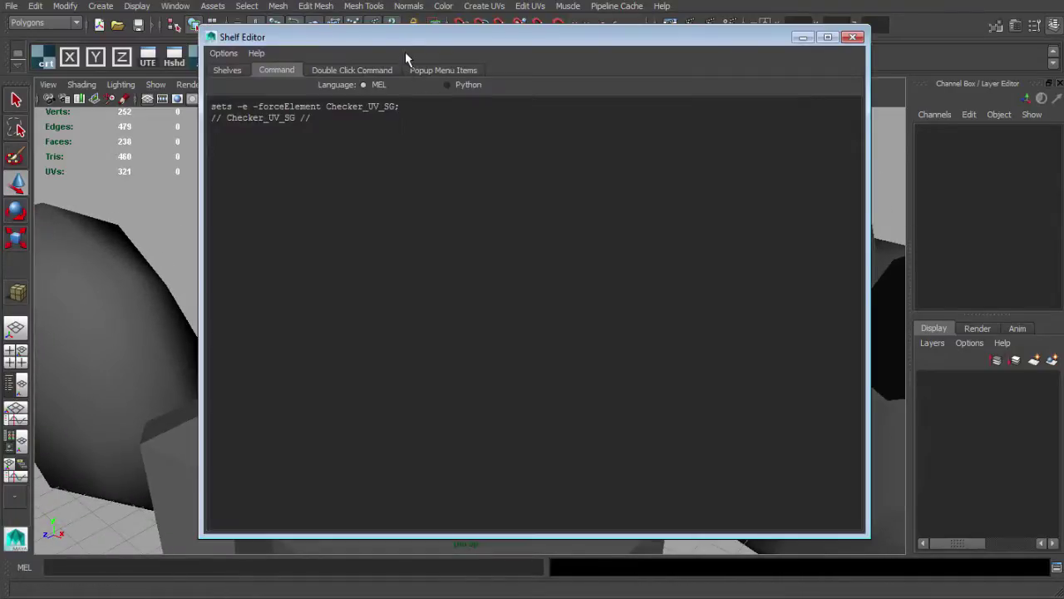
{"action": "left_click_drag", "start_coordinate": [409, 36], "coordinate": [532, 68]}
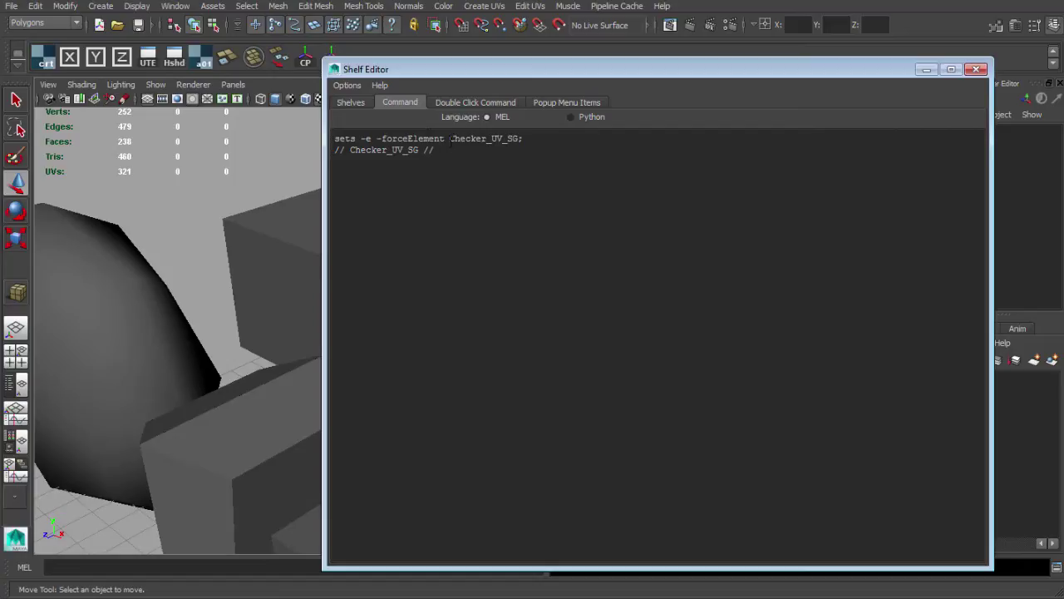
{"action": "left_click_drag", "start_coordinate": [450, 139], "coordinate": [519, 141]}
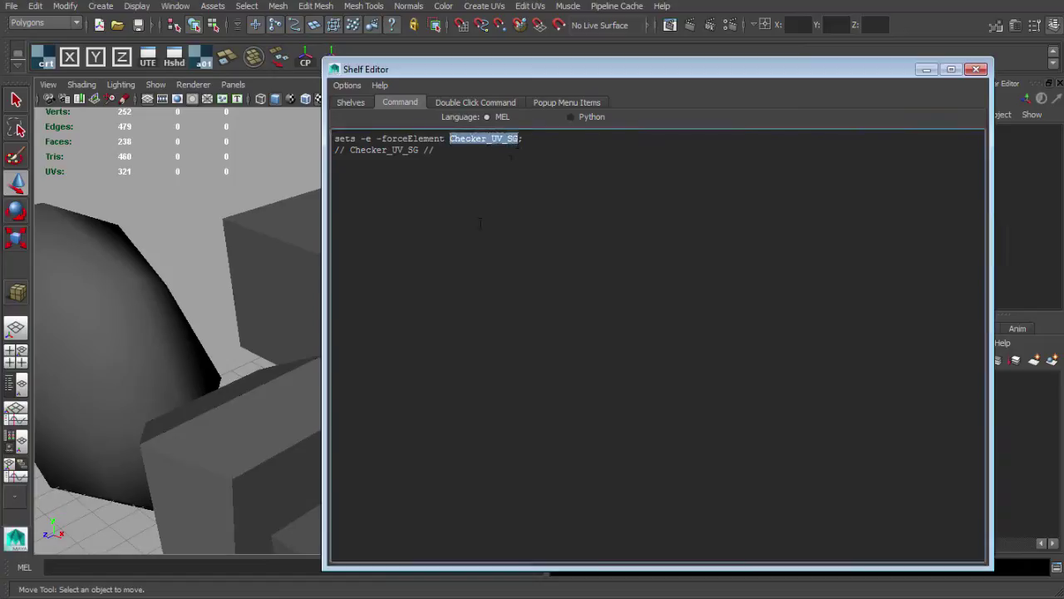
{"action": "left_click_drag", "start_coordinate": [449, 139], "coordinate": [504, 139]}
{"action": "left_click", "coordinate": [441, 151]}
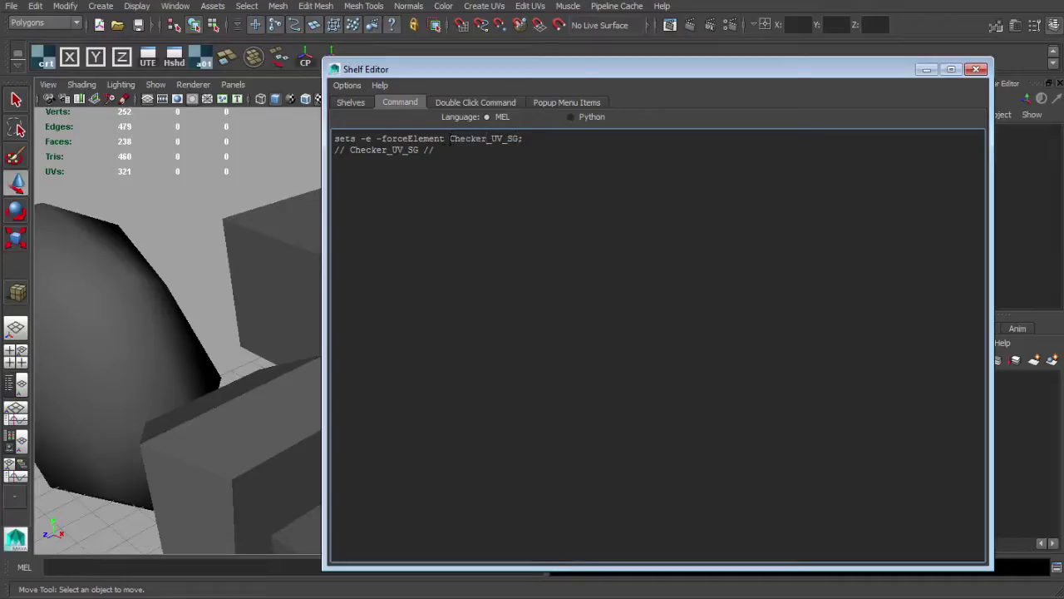
{"action": "left_click_drag", "start_coordinate": [450, 139], "coordinate": [519, 139]}
{"action": "left_click", "coordinate": [474, 176]}
{"action": "left_click_drag", "start_coordinate": [440, 150], "coordinate": [334, 138]}
{"action": "left_click", "coordinate": [510, 165]}
{"action": "left_click", "coordinate": [977, 70]}
Assign the checker shader to the combined pair of cubes with the custom shelf tool and deselect them.
{"action": "left_click_drag", "start_coordinate": [525, 273], "coordinate": [547, 274], "text": "alt"}
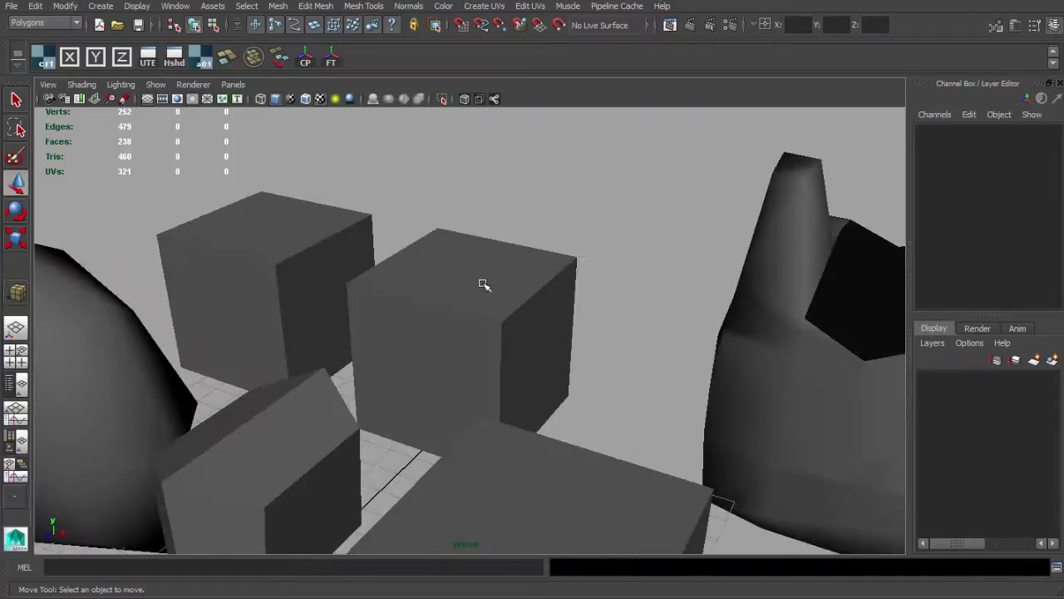
{"action": "left_click", "coordinate": [479, 280]}
{"action": "left_click", "coordinate": [200, 57]}
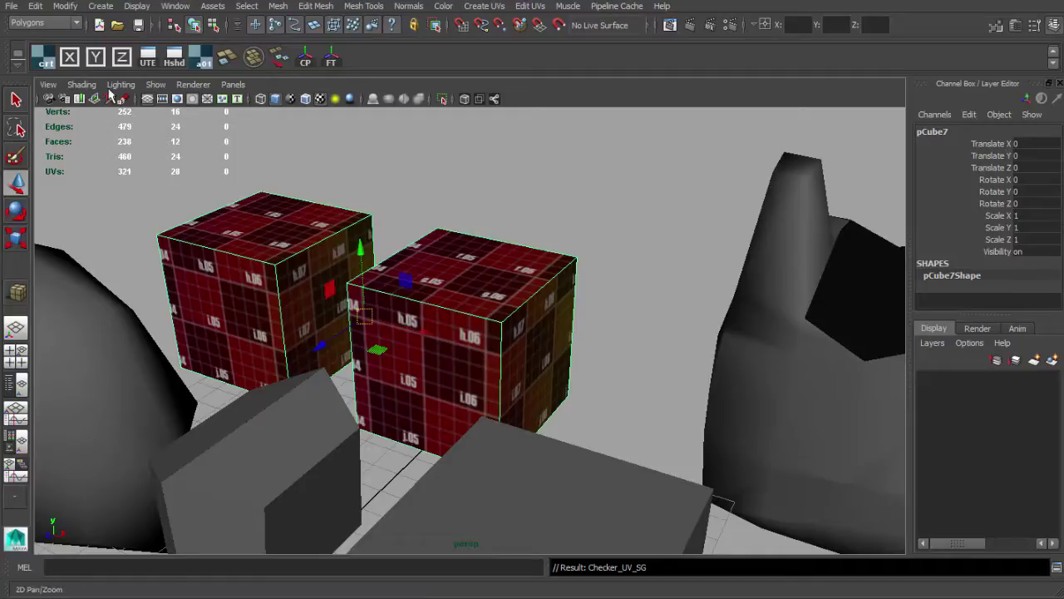
{"action": "left_click", "coordinate": [502, 208]}
Assign the checker shader to the large rounded mesh with the open top using the custom shelf tool.
{"action": "scroll", "coordinate": [504, 254], "scroll_direction": "down", "scroll_amount": 4}
{"action": "middle_click_drag", "start_coordinate": [504, 258], "coordinate": [474, 217], "text": "alt"}
{"action": "left_click", "coordinate": [632, 308]}
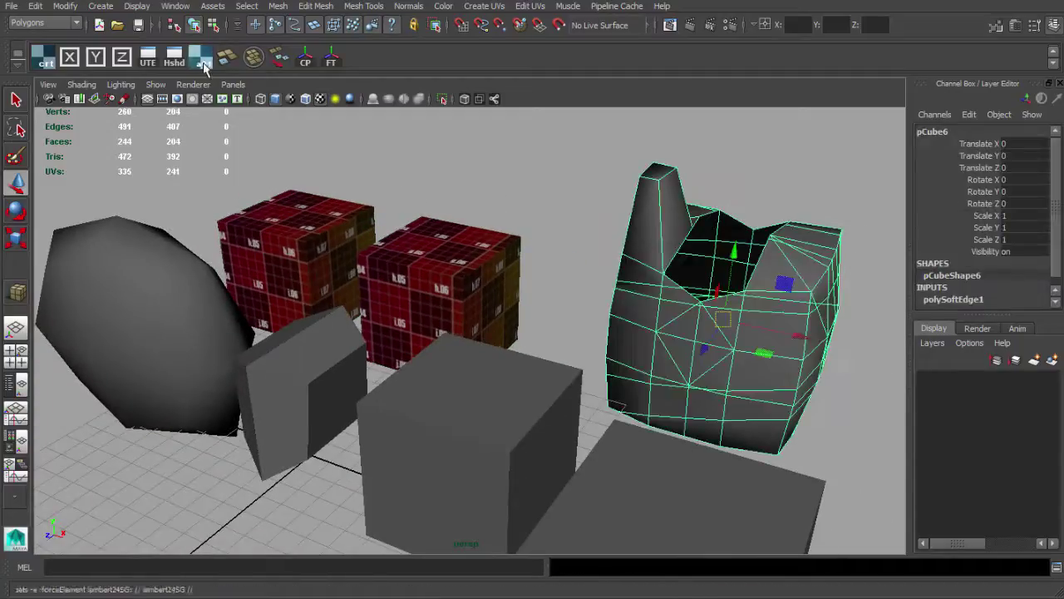
{"action": "left_click", "coordinate": [200, 56]}
{"action": "left_click", "coordinate": [532, 201]}
Delete the large rounded mesh with the open top.
{"action": "left_click_drag", "start_coordinate": [520, 200], "coordinate": [541, 269], "text": "alt"}
{"action": "left_click", "coordinate": [641, 299]}
{"action": "key", "text": "Delete"}
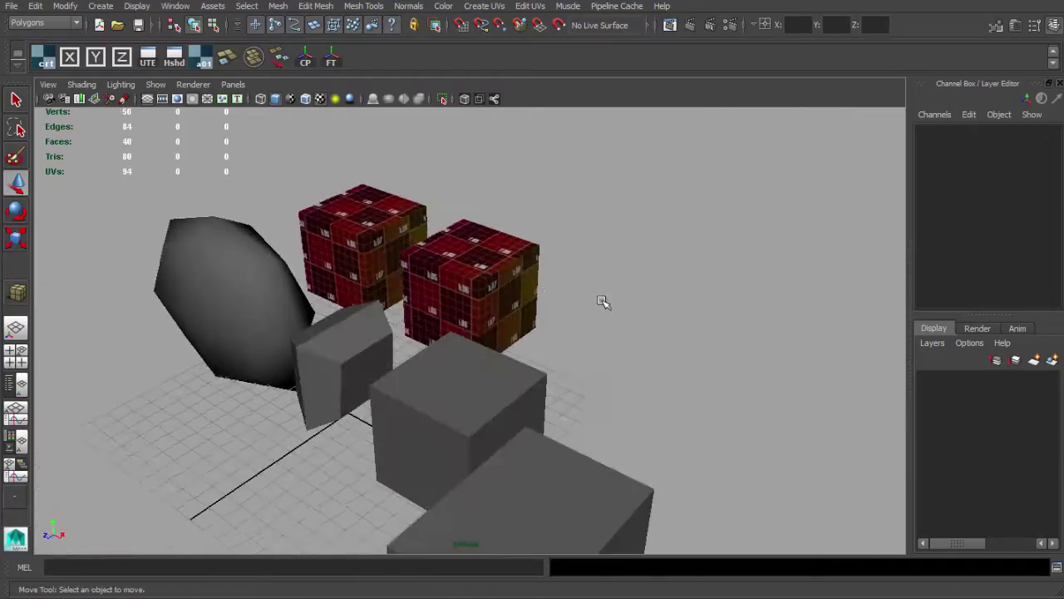
Assign the existing Checker_UV material to the plain grey cube on the grid, then undo the assignment.
{"action": "left_click", "coordinate": [494, 258]}
{"action": "middle_click_drag", "start_coordinate": [491, 261], "coordinate": [525, 275], "text": "alt"}
{"action": "left_click_drag", "start_coordinate": [524, 275], "coordinate": [477, 242], "text": "alt"}
{"action": "middle_click_drag", "start_coordinate": [477, 242], "coordinate": [473, 188], "text": "alt"}
{"action": "left_click_drag", "start_coordinate": [521, 291], "coordinate": [487, 205], "text": "alt"}
{"action": "left_click", "coordinate": [490, 203]}
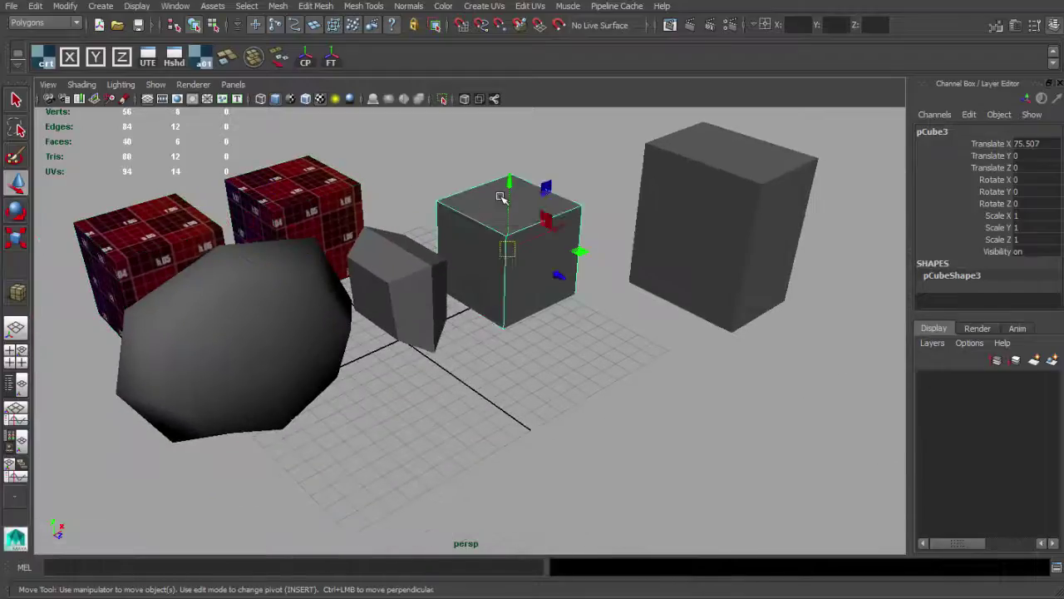
{"action": "right_click_drag", "start_coordinate": [500, 198], "coordinate": [604, 511]}
{"action": "left_click", "coordinate": [582, 413]}
{"action": "key", "text": "ctrl+z"}
{"action": "key", "text": "ctrl+z"}
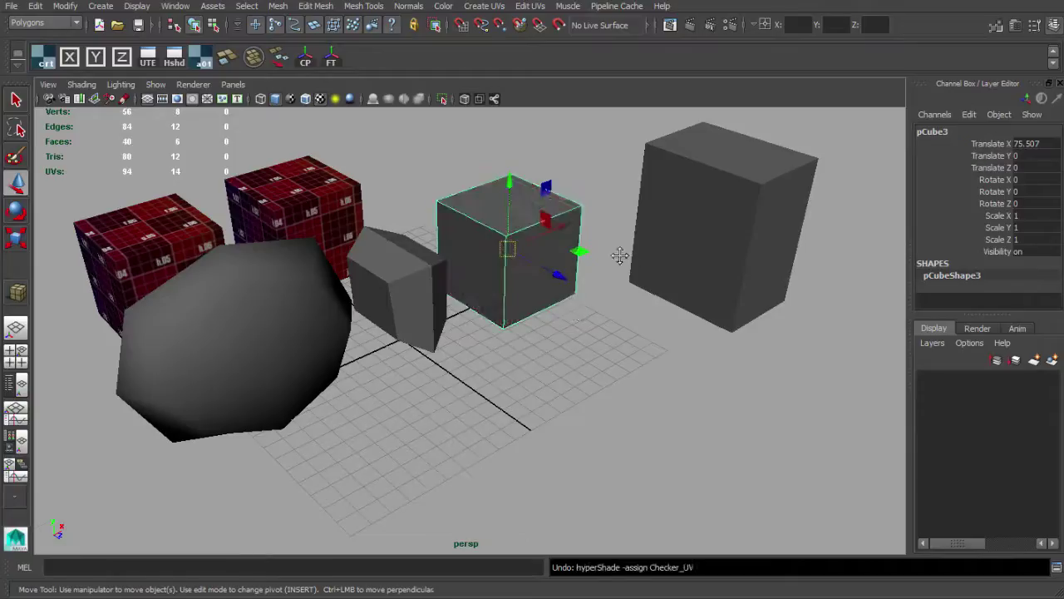
Assign the checker shader to the tall box beside the grid with the custom shelf tool and deselect it.
{"action": "middle_click_drag", "start_coordinate": [622, 254], "coordinate": [374, 349], "text": "alt"}
{"action": "left_click", "coordinate": [433, 278]}
{"action": "left_click", "coordinate": [205, 65]}
{"action": "middle_click_drag", "start_coordinate": [280, 233], "coordinate": [432, 256], "text": "alt"}
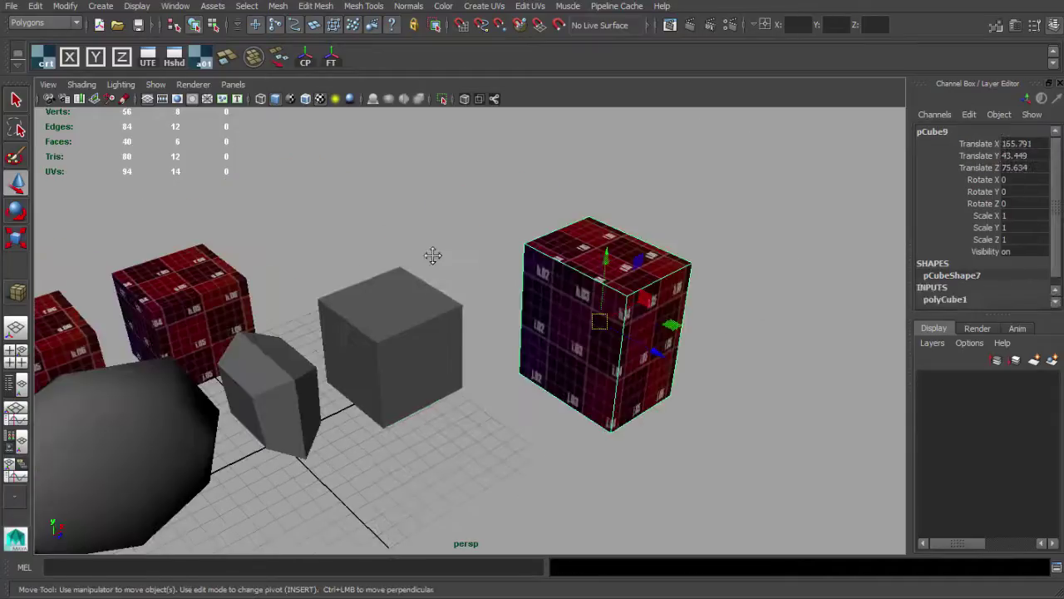
{"action": "left_click_drag", "start_coordinate": [371, 261], "coordinate": [204, 247], "text": "alt"}
{"action": "left_click", "coordinate": [385, 151]}
Select only the top face of the plain grey cube and assign the checker shader to it.
{"action": "left_click_drag", "start_coordinate": [353, 187], "coordinate": [511, 214], "text": "alt"}
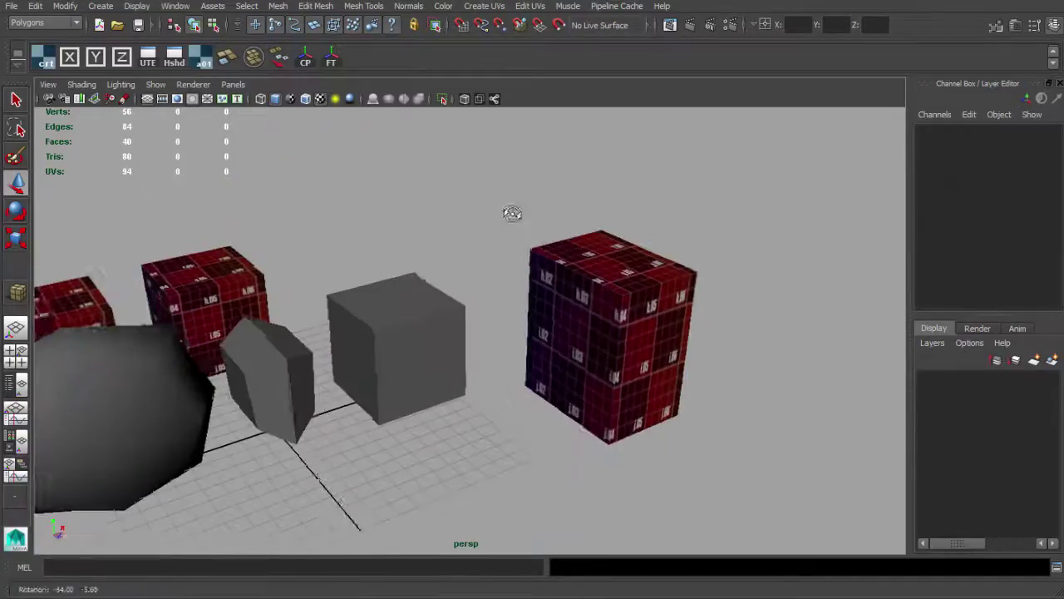
{"action": "middle_click_drag", "start_coordinate": [372, 289], "coordinate": [450, 272], "text": "alt"}
{"action": "scroll", "coordinate": [449, 271], "scroll_direction": "up", "scroll_amount": 5}
{"action": "left_click_drag", "start_coordinate": [435, 193], "coordinate": [432, 222], "text": "alt"}
{"action": "left_click", "coordinate": [432, 222]}
{"action": "scroll", "coordinate": [437, 280], "scroll_direction": "up", "scroll_amount": 2}
{"action": "left_click_drag", "start_coordinate": [437, 280], "coordinate": [449, 229], "text": "alt"}
{"action": "right_click_drag", "start_coordinate": [449, 229], "coordinate": [454, 275]}
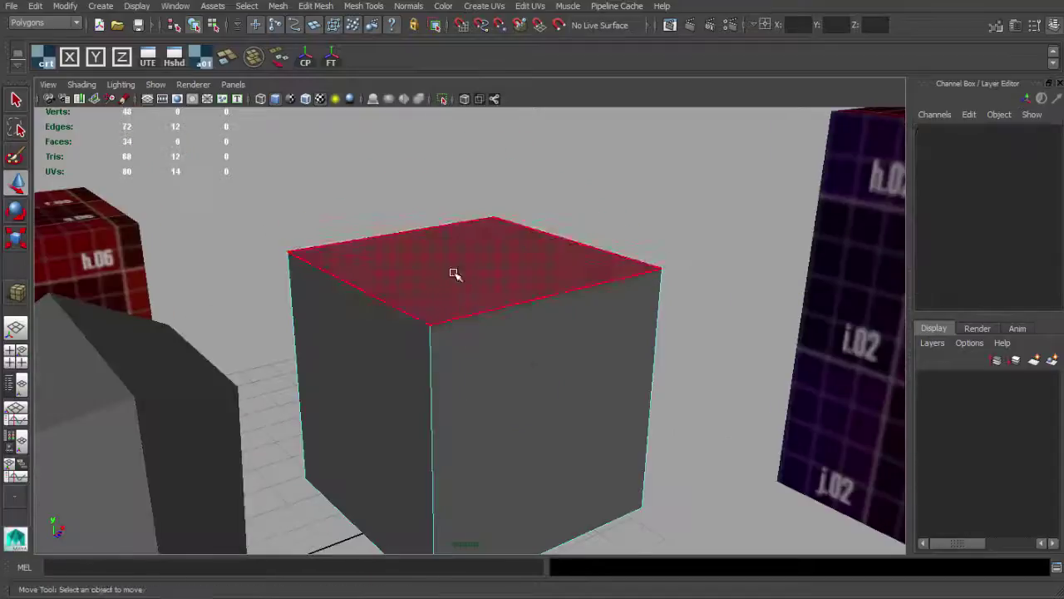
{"action": "left_click", "coordinate": [454, 275]}
{"action": "left_click", "coordinate": [203, 63]}
Repeat the checker shader assignment on one side face of the same cube, then return to object mode and deselect.
{"action": "left_click_drag", "start_coordinate": [462, 231], "coordinate": [463, 249], "text": "alt"}
{"action": "middle_click_drag", "start_coordinate": [370, 341], "coordinate": [456, 268], "text": "alt"}
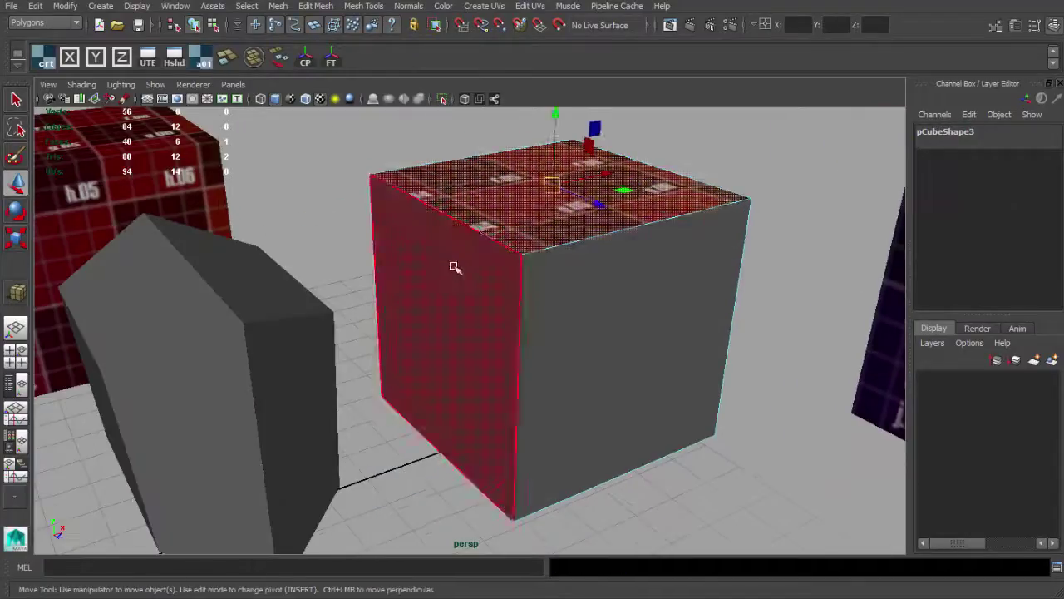
{"action": "left_click", "coordinate": [447, 334]}
{"action": "key", "text": "g"}
{"action": "left_click", "coordinate": [585, 270]}
{"action": "scroll", "coordinate": [590, 271], "scroll_direction": "down", "scroll_amount": 4}
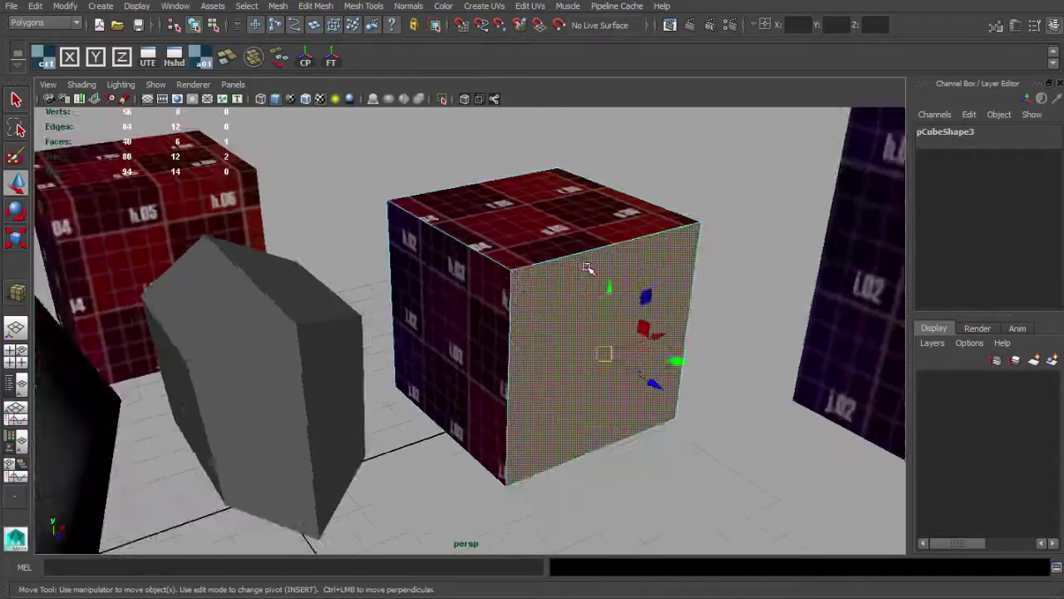
{"action": "right_click_drag", "start_coordinate": [552, 281], "coordinate": [573, 259]}
{"action": "scroll", "coordinate": [554, 254], "scroll_direction": "down", "scroll_amount": 2}
{"action": "left_click", "coordinate": [631, 180]}
Inspect the checkered objects from several angles and take a close look at the combined pair of cubes.
{"action": "left_click_drag", "start_coordinate": [629, 183], "coordinate": [485, 238], "text": "alt"}
{"action": "scroll", "coordinate": [482, 235], "scroll_direction": "down", "scroll_amount": 4}
{"action": "left_click_drag", "start_coordinate": [399, 192], "coordinate": [508, 211], "text": "alt"}
{"action": "middle_click_drag", "start_coordinate": [508, 212], "coordinate": [491, 283], "text": "alt"}
{"action": "scroll", "coordinate": [492, 283], "scroll_direction": "up", "scroll_amount": 2}
{"action": "left_click_drag", "start_coordinate": [491, 283], "coordinate": [475, 280], "text": "alt"}
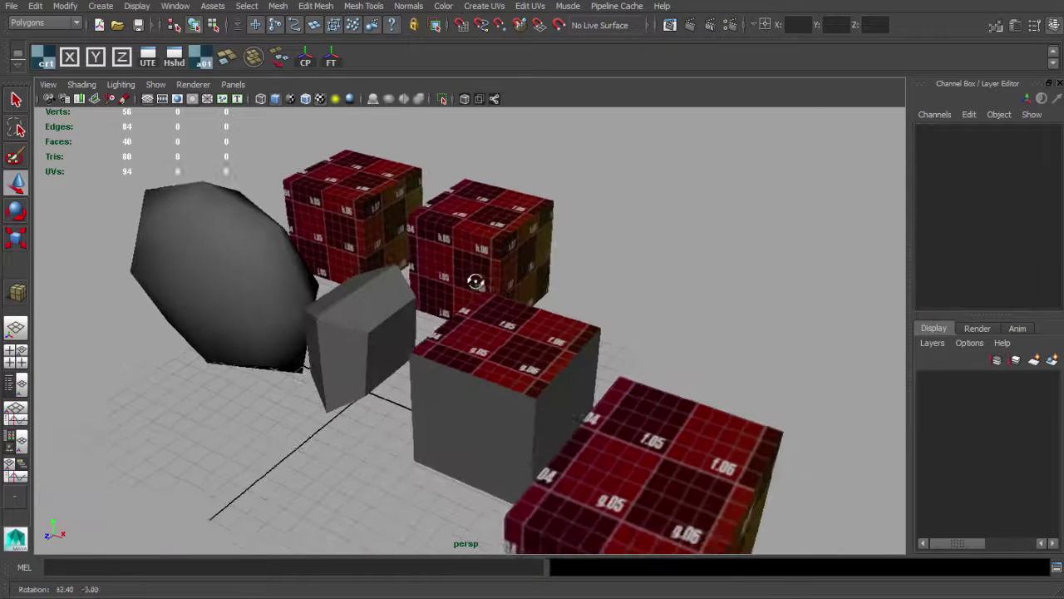
{"action": "middle_click_drag", "start_coordinate": [475, 280], "coordinate": [558, 361], "text": "alt"}
{"action": "scroll", "coordinate": [479, 312], "scroll_direction": "up", "scroll_amount": 3}
{"action": "left_click", "coordinate": [434, 293]}
{"action": "key", "text": "f"}
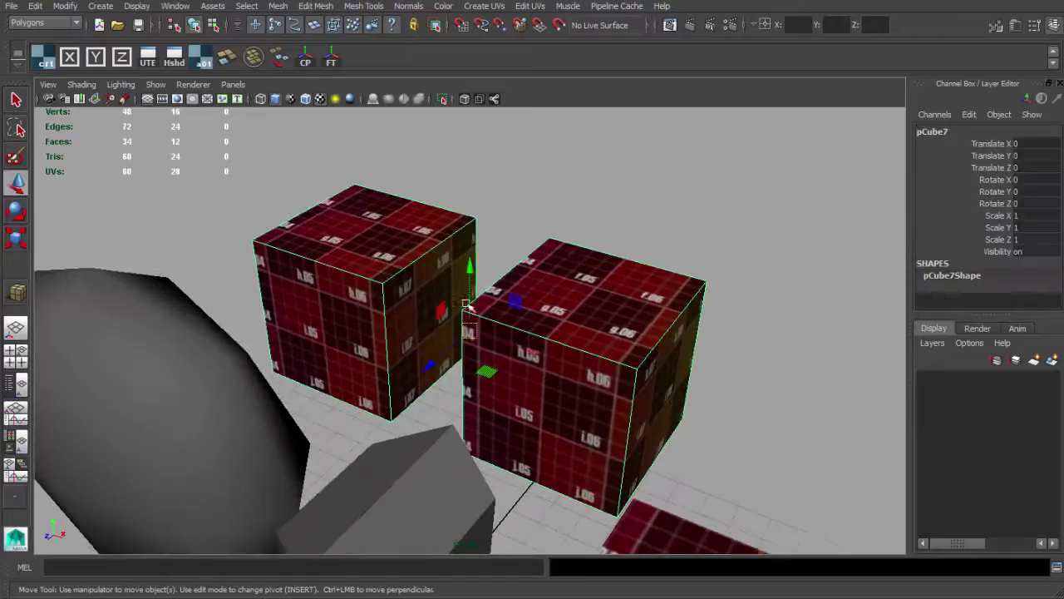
{"action": "scroll", "coordinate": [546, 306], "scroll_direction": "down", "scroll_amount": 5}
{"action": "middle_click_drag", "start_coordinate": [556, 320], "coordinate": [453, 118], "text": "alt"}
{"action": "middle_click_drag", "start_coordinate": [427, 207], "coordinate": [467, 325], "text": "alt"}
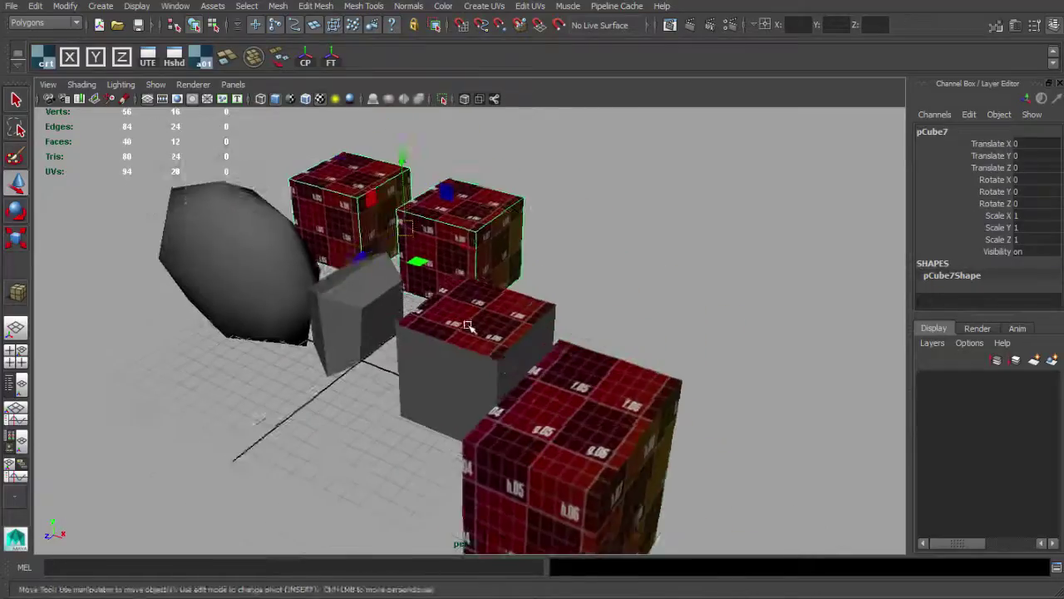
Select the partially checkered cube and open its UV layout in the UV Texture Editor.
{"action": "left_click", "coordinate": [466, 325]}
{"action": "scroll", "coordinate": [498, 332], "scroll_direction": "up", "scroll_amount": 2}
{"action": "left_click_drag", "start_coordinate": [574, 347], "coordinate": [544, 348], "text": "alt"}
{"action": "middle_click_drag", "start_coordinate": [544, 347], "coordinate": [652, 363], "text": "alt"}
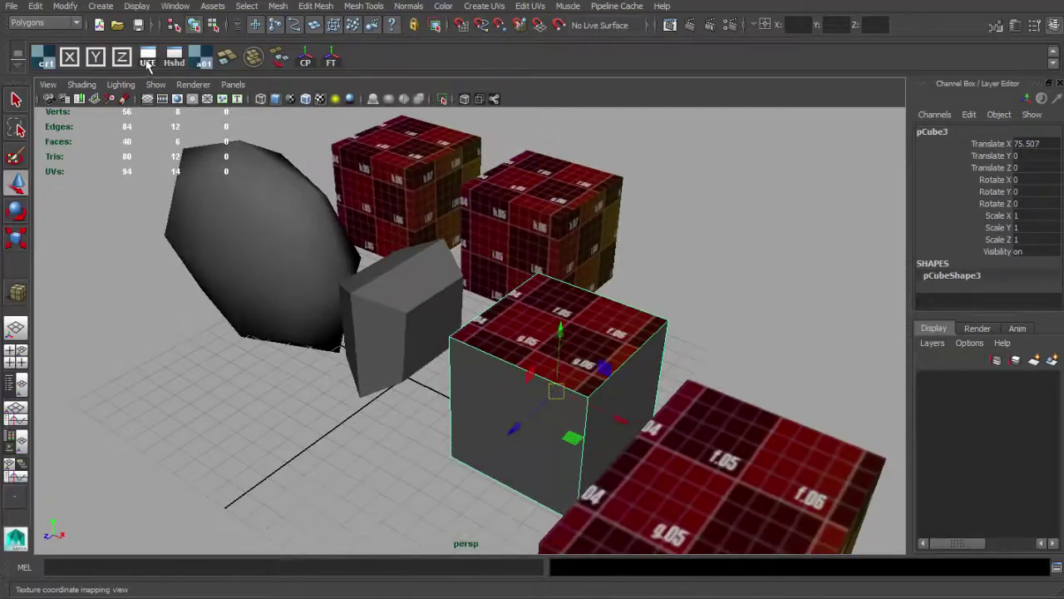
{"action": "left_click", "coordinate": [148, 56]}
{"action": "scroll", "coordinate": [274, 258], "scroll_direction": "down", "scroll_amount": 2}
{"action": "middle_click_drag", "start_coordinate": [274, 258], "coordinate": [242, 260], "text": "alt"}
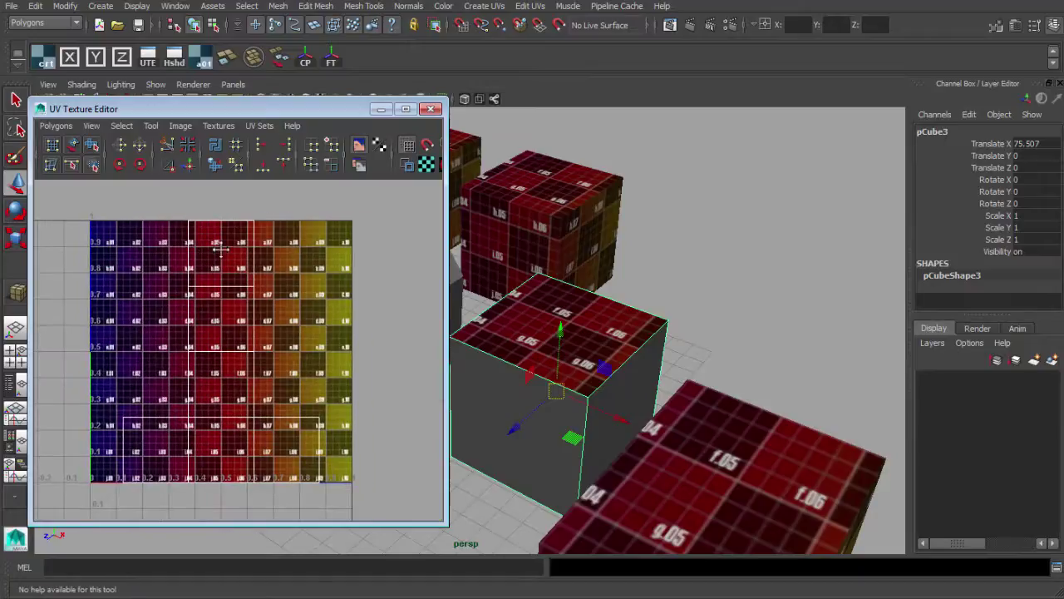
Delete the UVs of the partially checkered cube.
{"action": "left_click", "coordinate": [215, 127]}
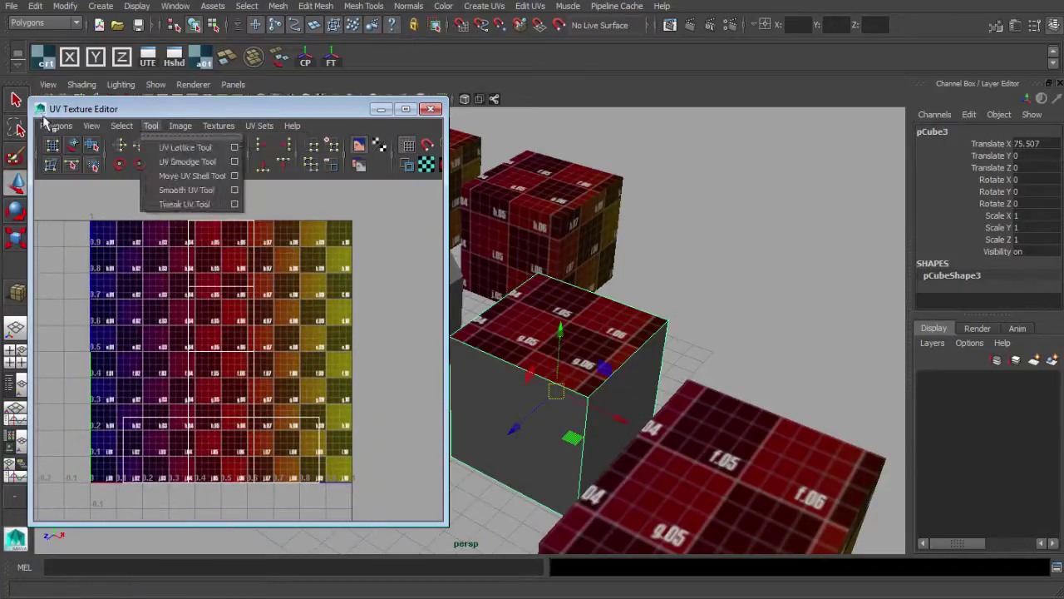
{"action": "mouse_move", "coordinate": [56, 126]}
{"action": "left_click", "coordinate": [75, 555]}
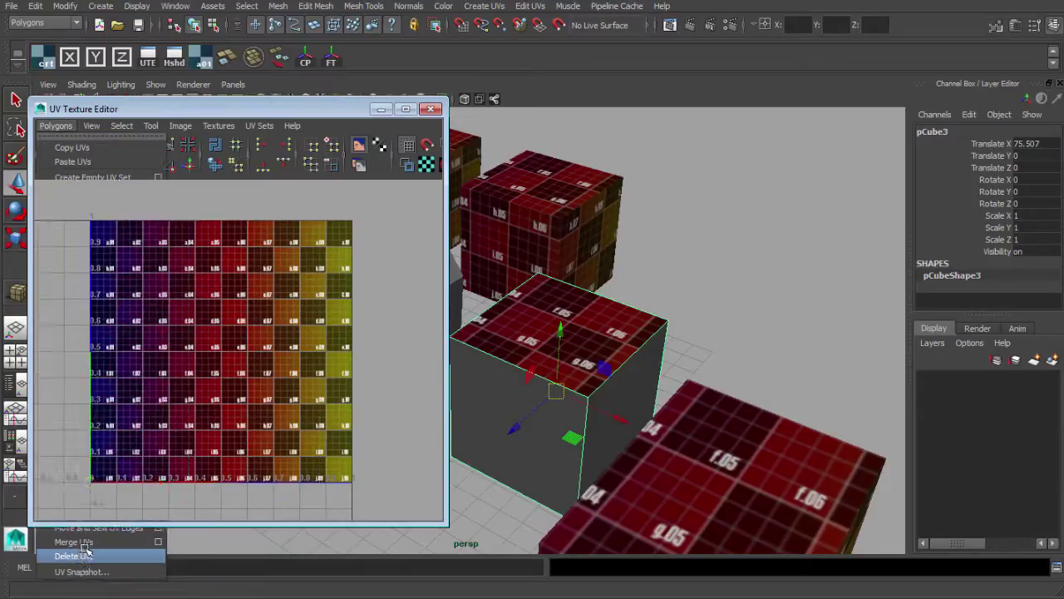
Turn off the texture image display in the UV Texture Editor and reselect the cube as a whole object.
{"action": "left_click", "coordinate": [358, 144]}
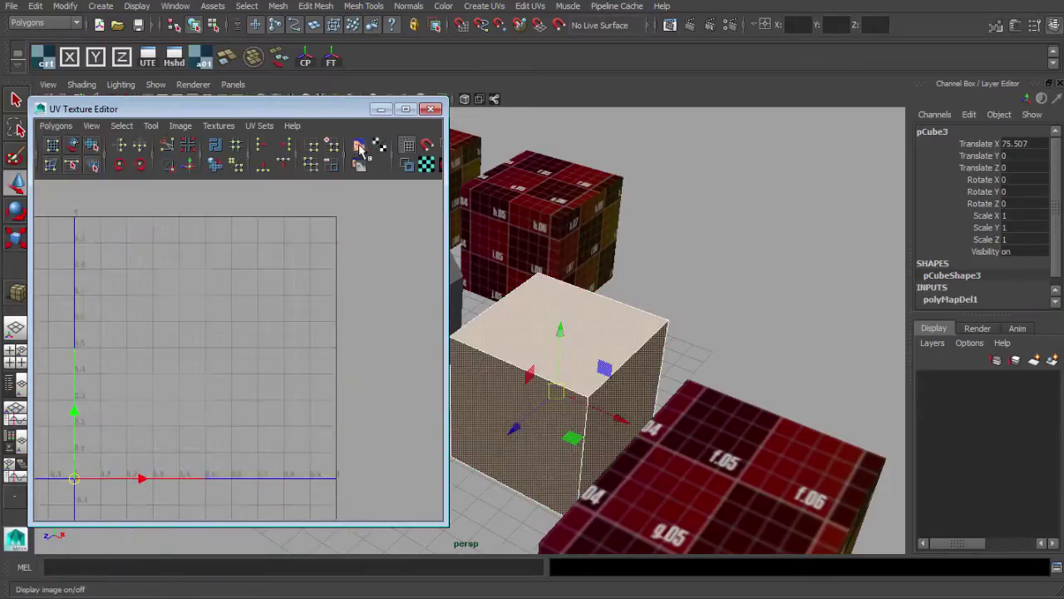
{"action": "left_click", "coordinate": [181, 126]}
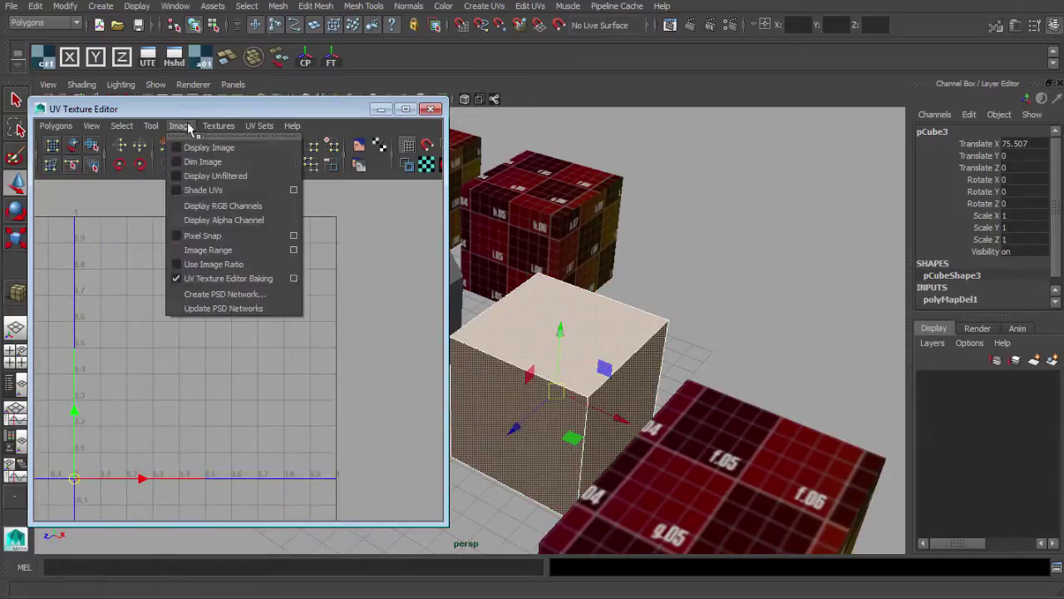
{"action": "left_click", "coordinate": [209, 196]}
{"action": "middle_click_drag", "start_coordinate": [560, 313], "coordinate": [577, 295], "text": "alt"}
{"action": "scroll", "coordinate": [577, 296], "scroll_direction": "up", "scroll_amount": 3}
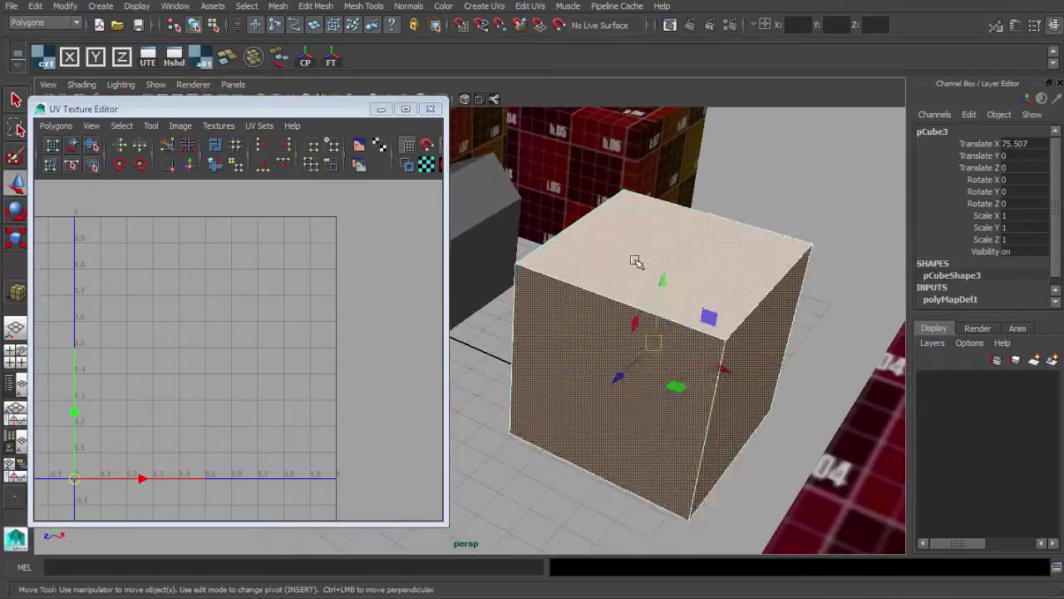
{"action": "left_click", "coordinate": [636, 261]}
{"action": "left_click_drag", "start_coordinate": [625, 286], "coordinate": [634, 302], "text": "alt"}
{"action": "middle_click_drag", "start_coordinate": [635, 302], "coordinate": [619, 326], "text": "alt"}
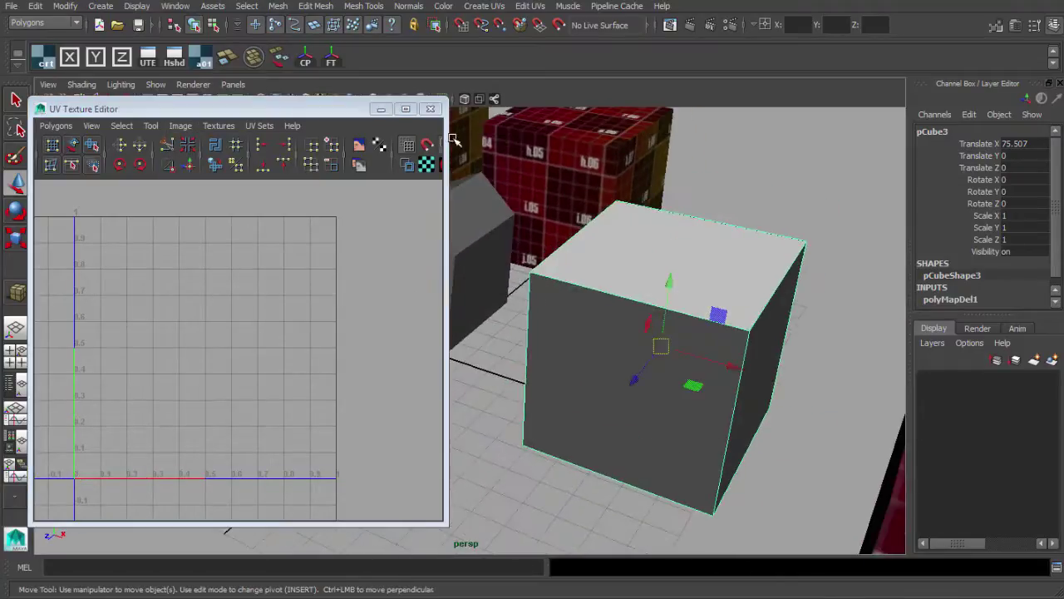
Narrow the UV Texture Editor window and place it beside the selected cube so both can be seen.
{"action": "left_click_drag", "start_coordinate": [447, 138], "coordinate": [377, 137]}
{"action": "mouse_move", "coordinate": [270, 108]}
{"action": "left_mouse_down"}
{"action": "mouse_move", "coordinate": [283, 122]}
{"action": "mouse_move", "coordinate": [270, 116]}
{"action": "left_mouse_up"}
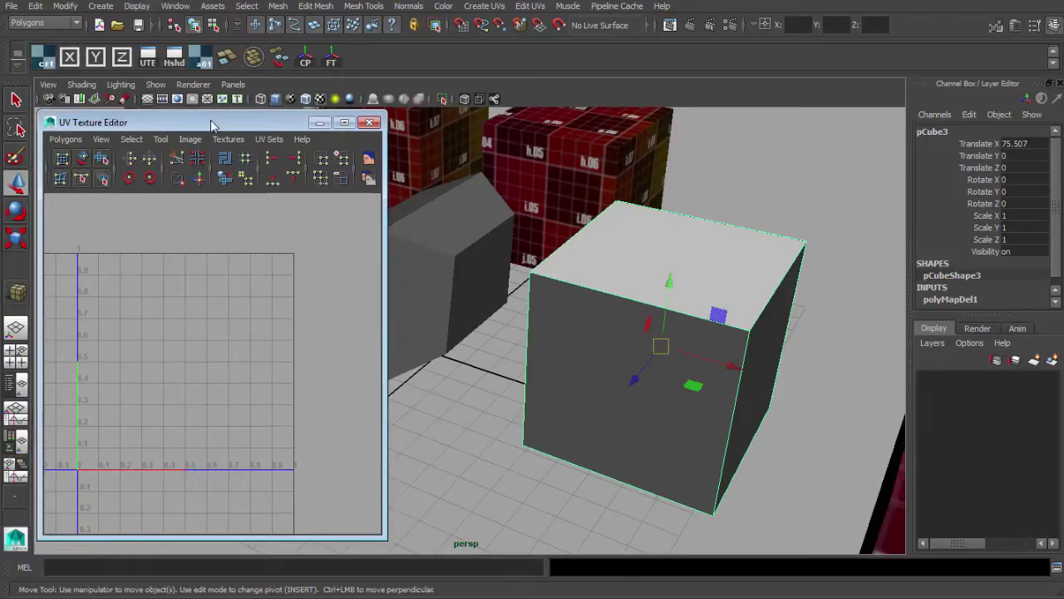
{"action": "left_click_drag", "start_coordinate": [208, 124], "coordinate": [205, 121]}
{"action": "left_click_drag", "start_coordinate": [705, 340], "coordinate": [698, 340], "text": "alt"}
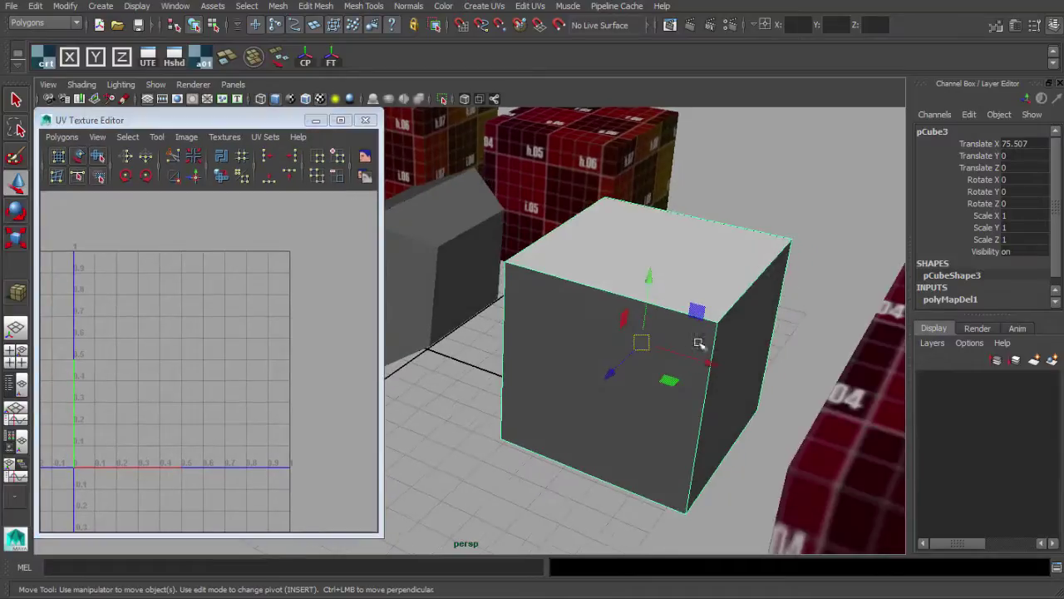
Open the X projection shelf tool for editing and examine its MEL script.
{"action": "right_click", "coordinate": [70, 57]}
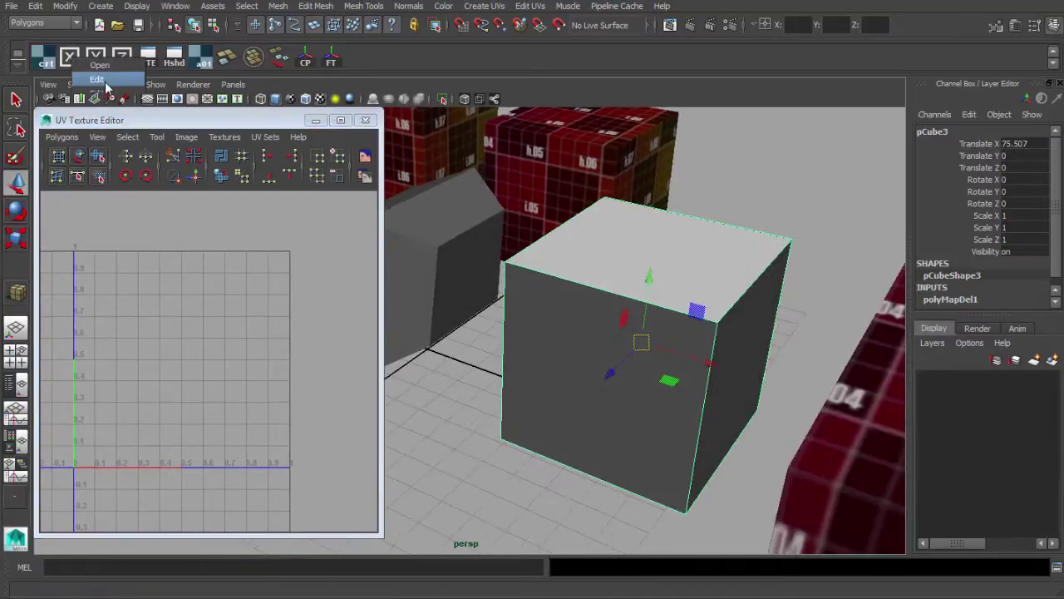
{"action": "left_click", "coordinate": [96, 80]}
{"action": "left_click_drag", "start_coordinate": [879, 75], "coordinate": [844, 64]}
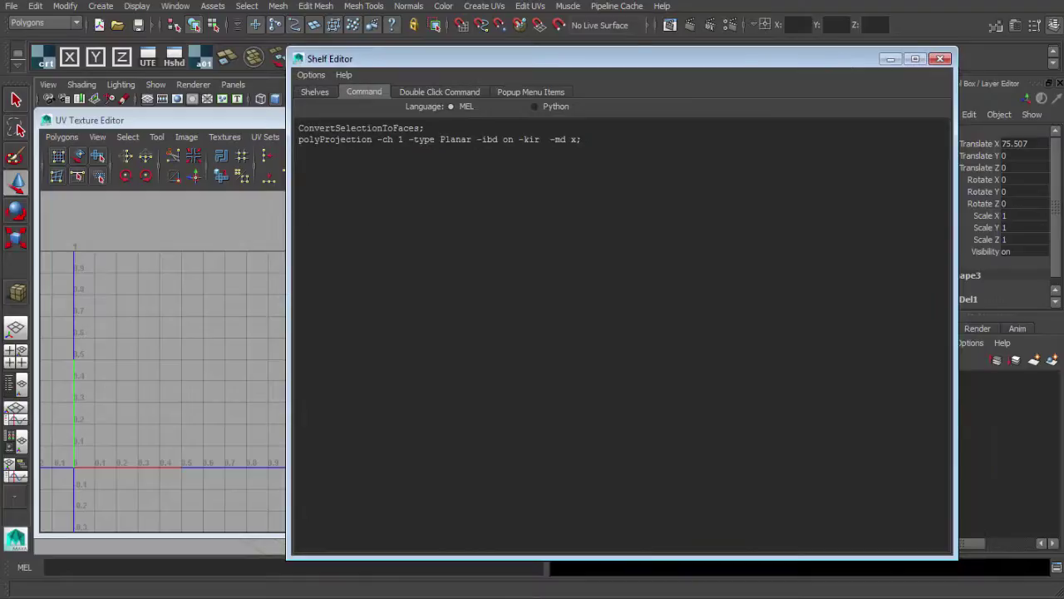
{"action": "left_click_drag", "start_coordinate": [298, 129], "coordinate": [654, 143]}
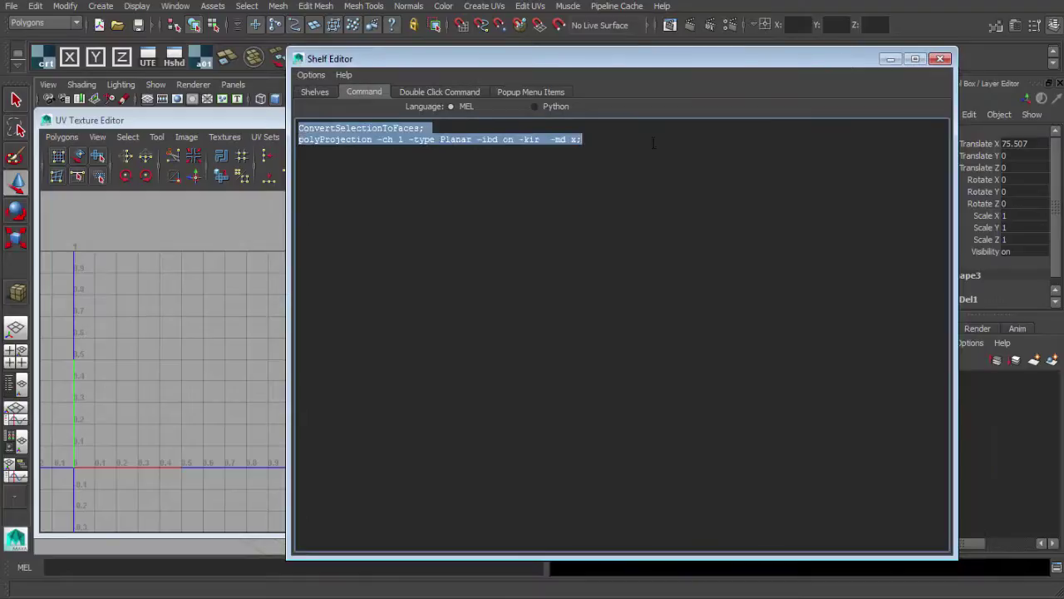
{"action": "left_click", "coordinate": [583, 185]}
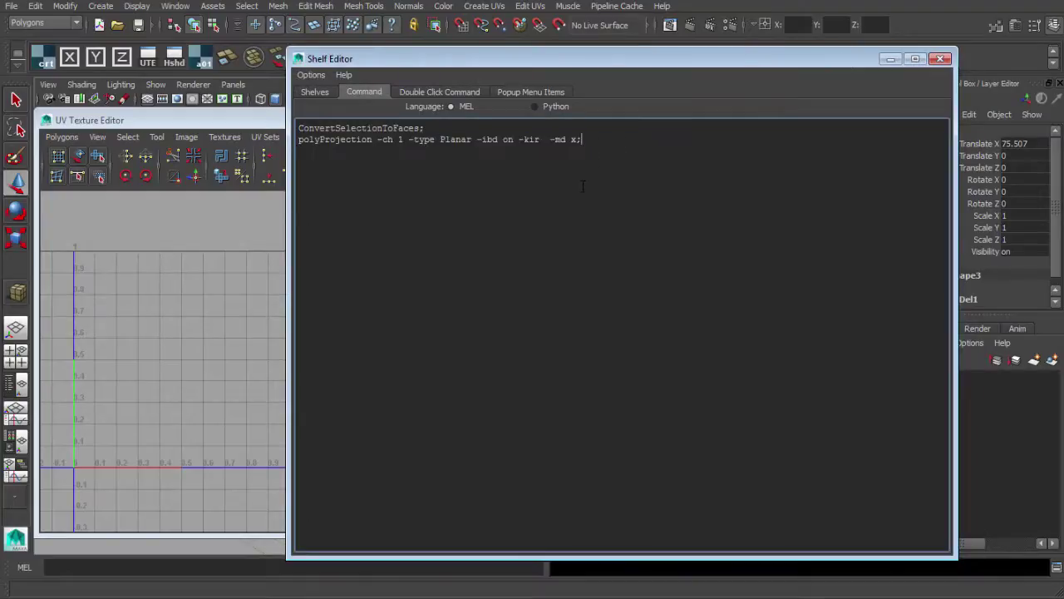
Examine the Y projection shelf tool's MEL script, focusing on its -md axis argument, and close the Shelf Editor.
{"action": "right_click", "coordinate": [97, 59]}
{"action": "left_click", "coordinate": [125, 72]}
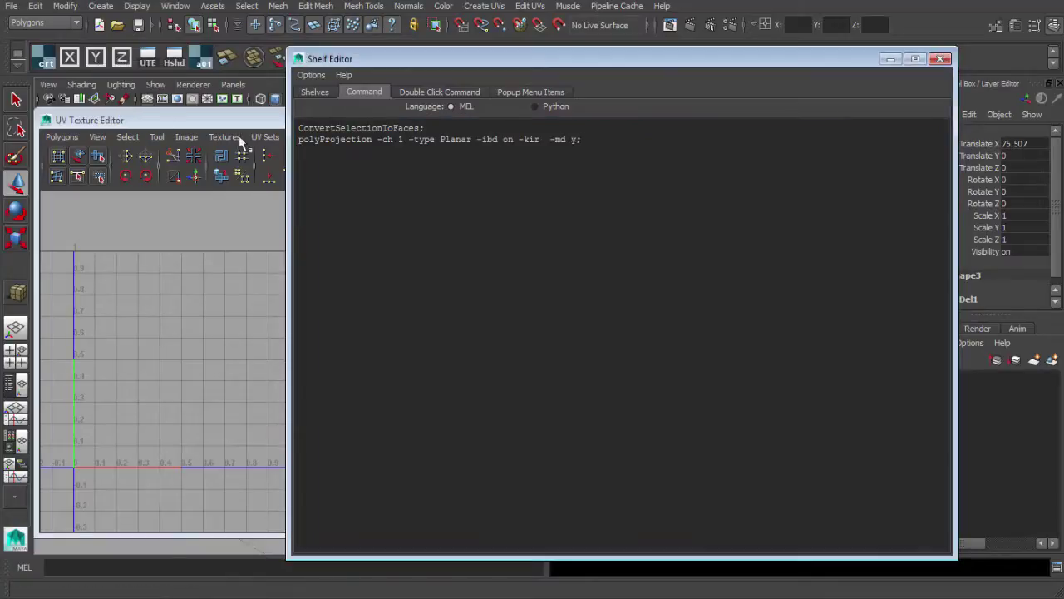
{"action": "left_click", "coordinate": [570, 139]}
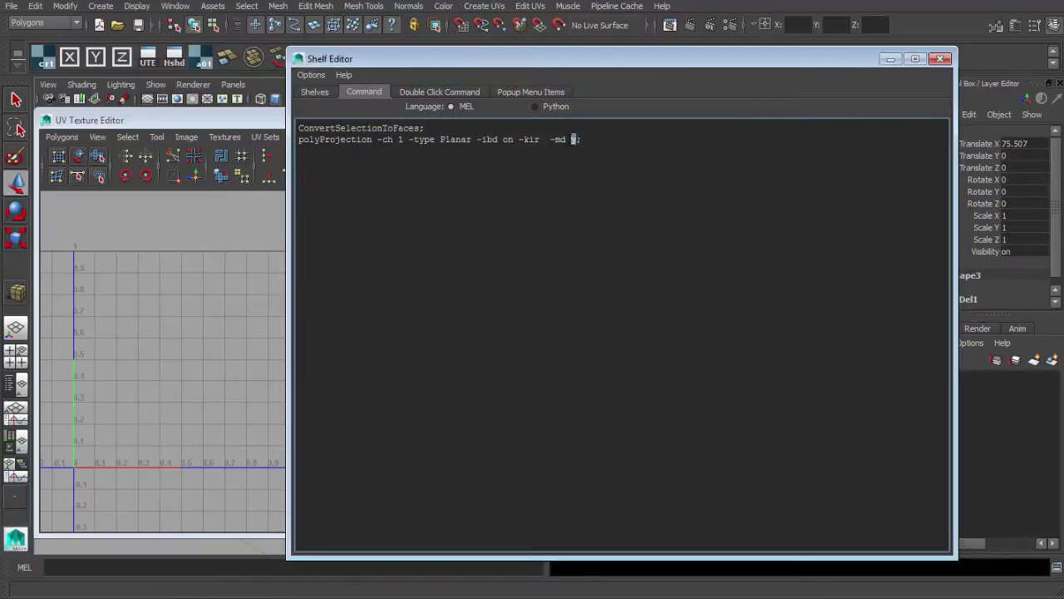
{"action": "left_click", "coordinate": [940, 59]}
Select the cube's upper face and create its UVs with the custom planar projection along Y.
{"action": "left_click_drag", "start_coordinate": [685, 294], "coordinate": [631, 282], "text": "alt"}
{"action": "middle_click_drag", "start_coordinate": [627, 276], "coordinate": [627, 274], "text": "alt"}
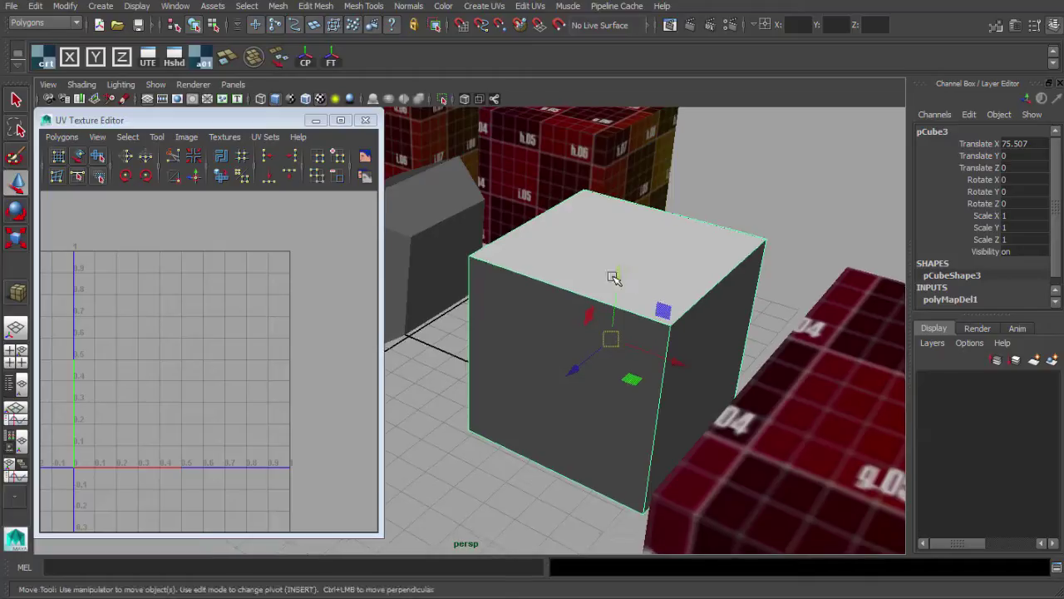
{"action": "key", "text": "F11"}
{"action": "left_click", "coordinate": [604, 288]}
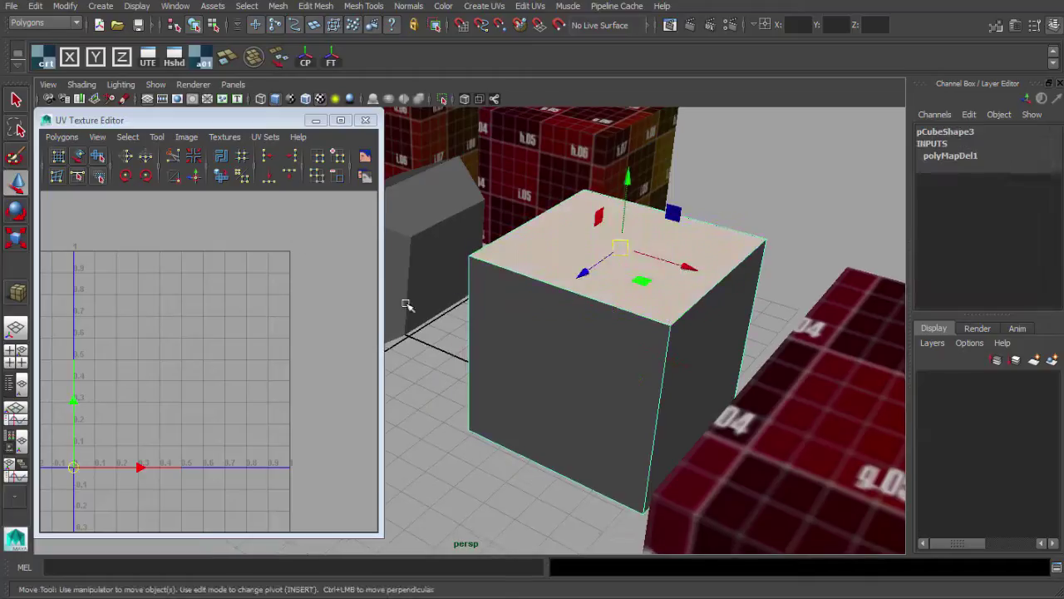
{"action": "left_click", "coordinate": [96, 58]}
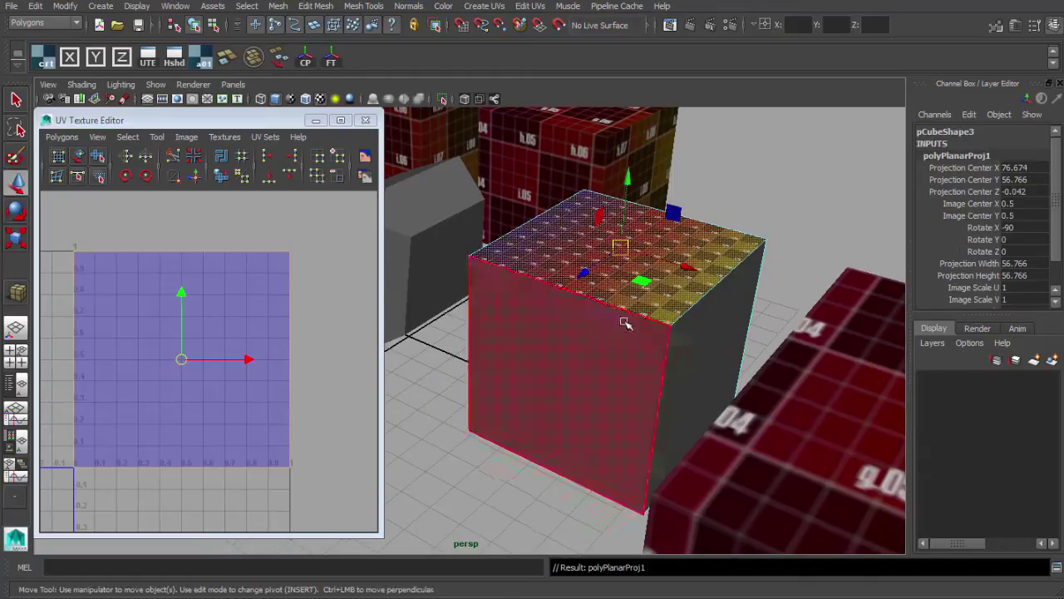
Select the side face nearest the grey object and create its UVs with a planar projection along X.
{"action": "left_click_drag", "start_coordinate": [625, 323], "coordinate": [649, 354], "text": "alt"}
{"action": "middle_click_drag", "start_coordinate": [656, 342], "coordinate": [603, 340], "text": "alt"}
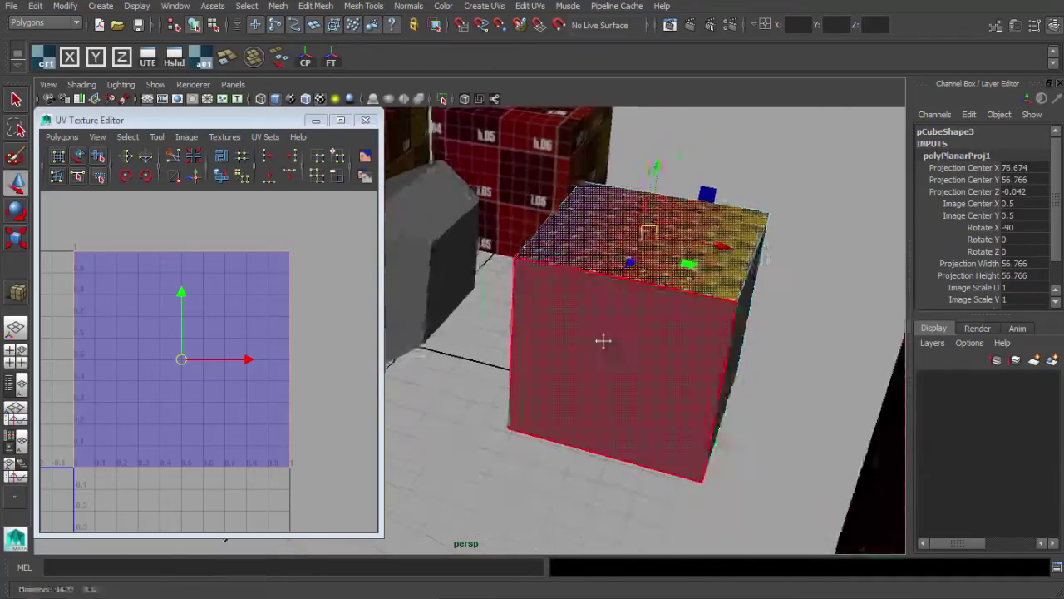
{"action": "left_click_drag", "start_coordinate": [603, 340], "coordinate": [608, 374], "text": "alt"}
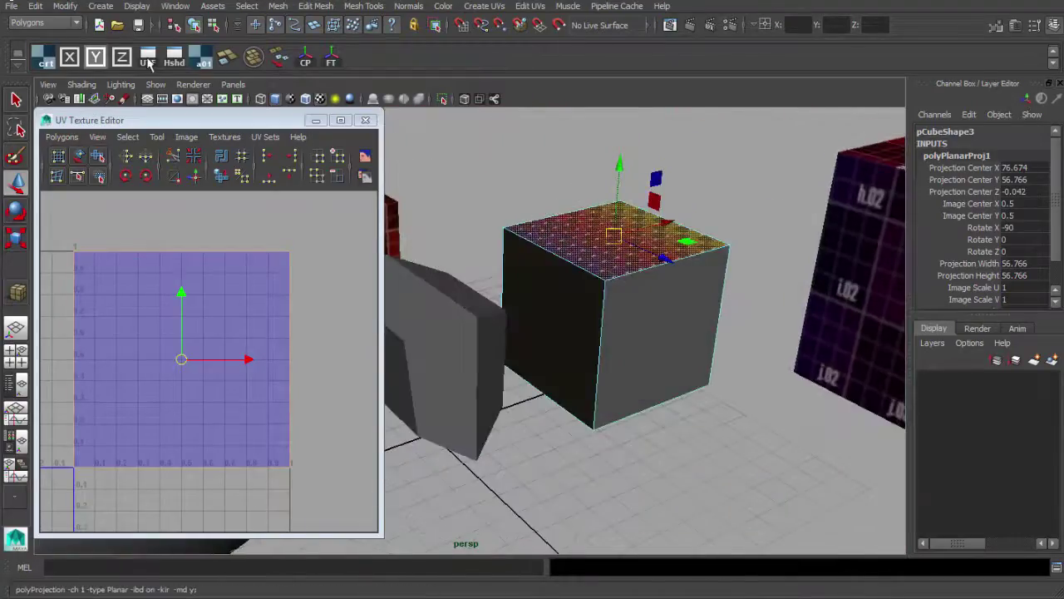
{"action": "left_click_drag", "start_coordinate": [555, 271], "coordinate": [577, 256], "text": "alt"}
{"action": "left_click", "coordinate": [584, 321]}
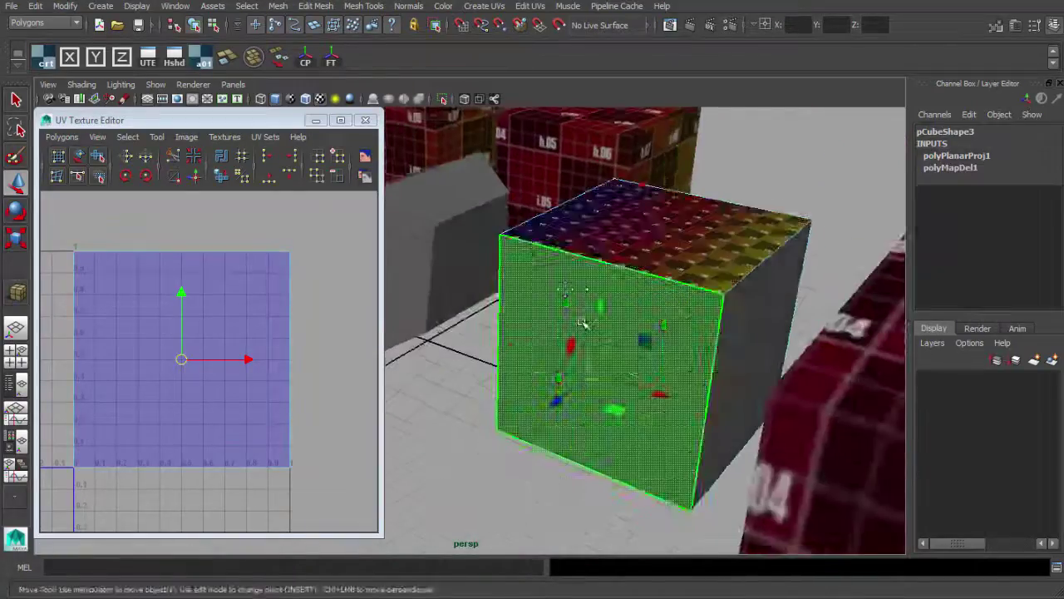
{"action": "left_click_drag", "start_coordinate": [584, 321], "coordinate": [650, 291], "text": "alt"}
{"action": "middle_click_drag", "start_coordinate": [650, 291], "coordinate": [557, 383], "text": "alt"}
{"action": "left_click", "coordinate": [555, 340]}
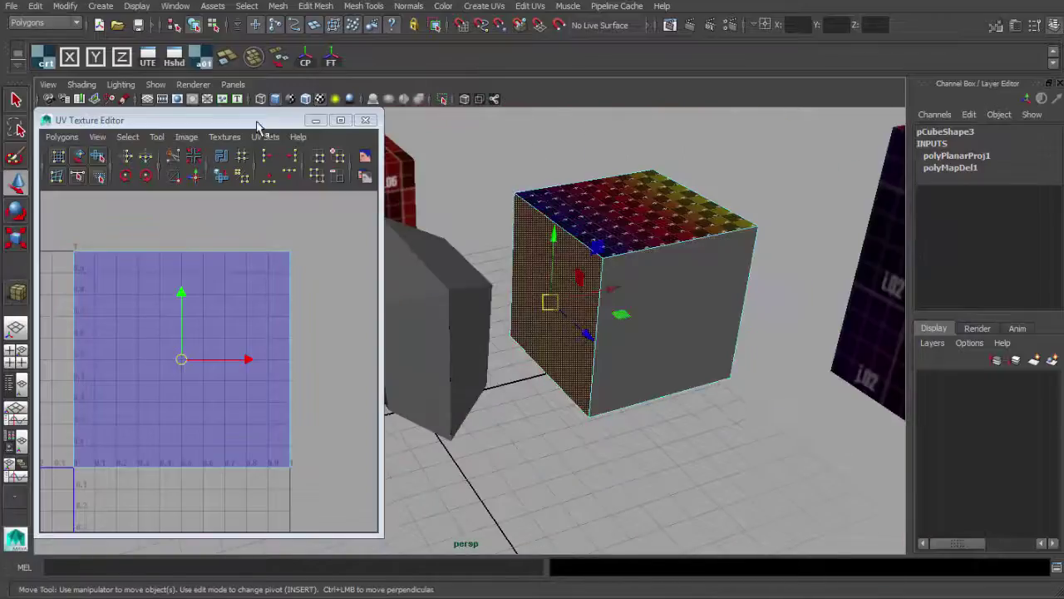
{"action": "left_click", "coordinate": [70, 58]}
Select the cube's front face and create its UVs with a planar projection along Z.
{"action": "left_click_drag", "start_coordinate": [542, 302], "coordinate": [582, 300], "text": "alt"}
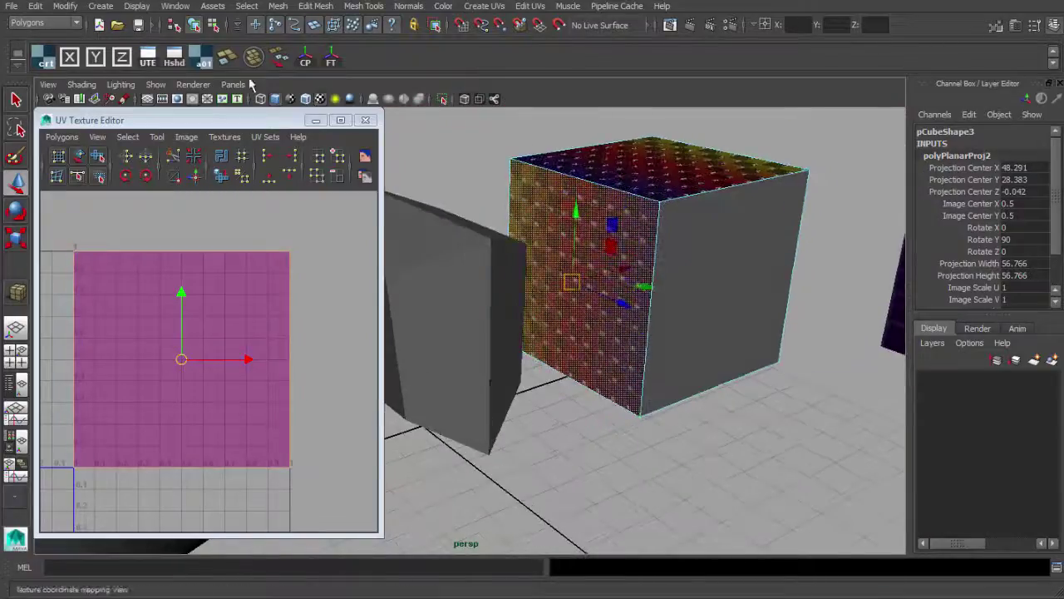
{"action": "left_click_drag", "start_coordinate": [658, 268], "coordinate": [594, 264], "text": "alt"}
{"action": "left_click", "coordinate": [629, 279]}
{"action": "left_click", "coordinate": [120, 60]}
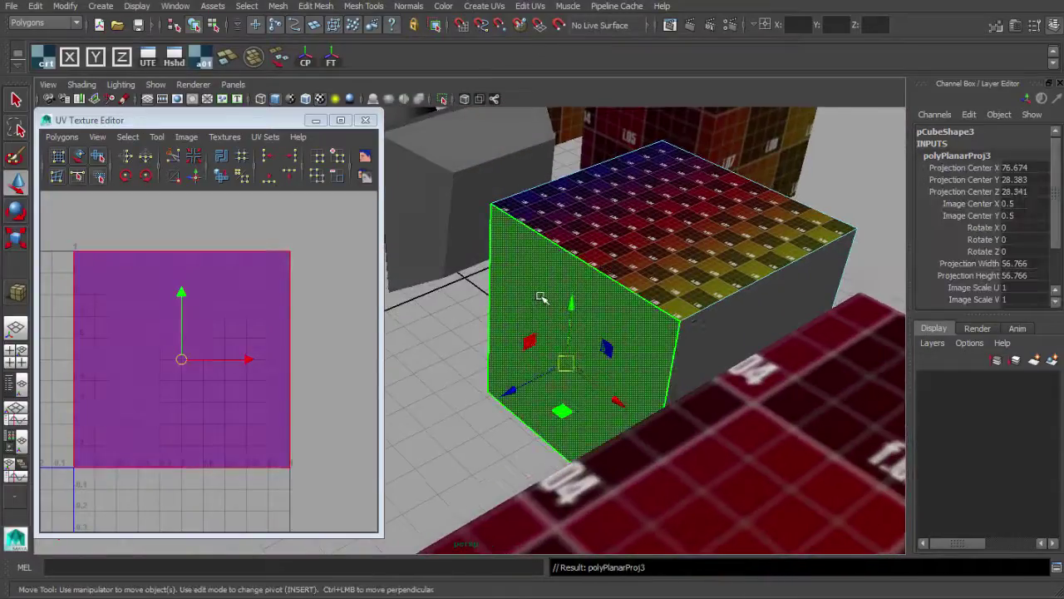
Reselect the untextured front face and try repeated planar projections along Z and Y on it.
{"action": "key", "text": "q"}
{"action": "left_click_drag", "start_coordinate": [538, 296], "coordinate": [575, 303], "text": "alt"}
{"action": "left_click", "coordinate": [503, 428]}
{"action": "left_click_drag", "start_coordinate": [539, 416], "coordinate": [575, 329], "text": "alt"}
{"action": "left_click", "coordinate": [575, 330]}
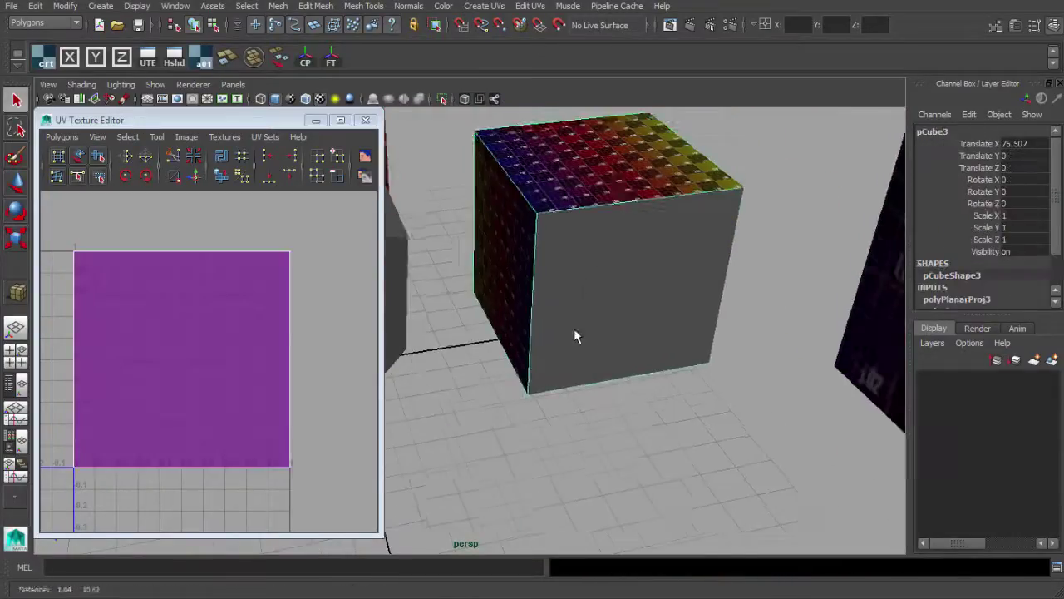
{"action": "middle_click_drag", "start_coordinate": [573, 330], "coordinate": [576, 369], "text": "alt"}
{"action": "right_click_drag", "start_coordinate": [575, 369], "coordinate": [622, 326], "text": "alt"}
{"action": "left_click", "coordinate": [622, 322]}
{"action": "left_click", "coordinate": [123, 60]}
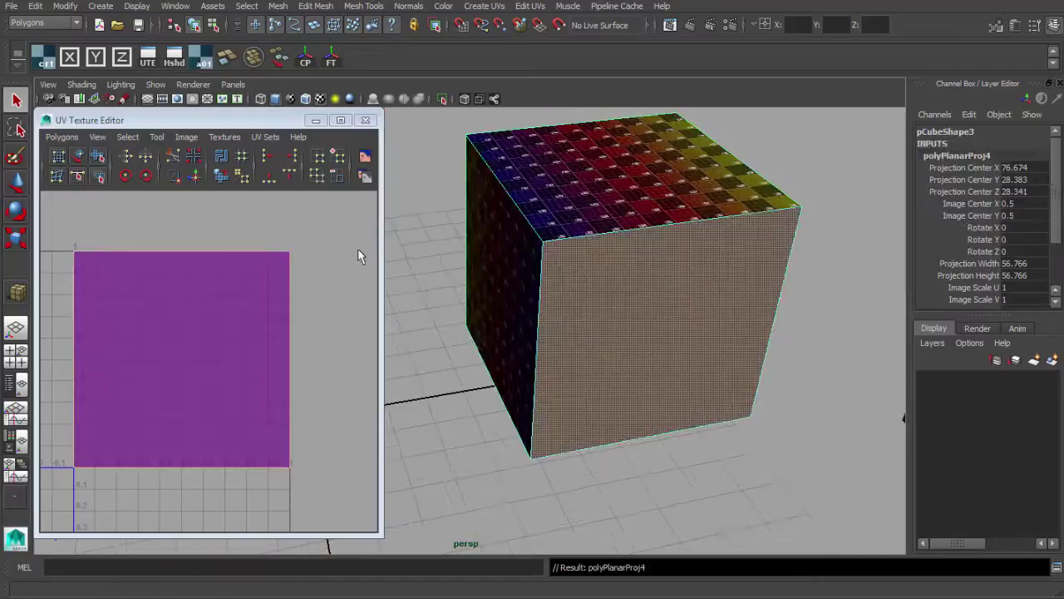
{"action": "left_click", "coordinate": [95, 58]}
{"action": "left_click_drag", "start_coordinate": [499, 299], "coordinate": [444, 199], "text": "alt"}
{"action": "left_click", "coordinate": [127, 59]}
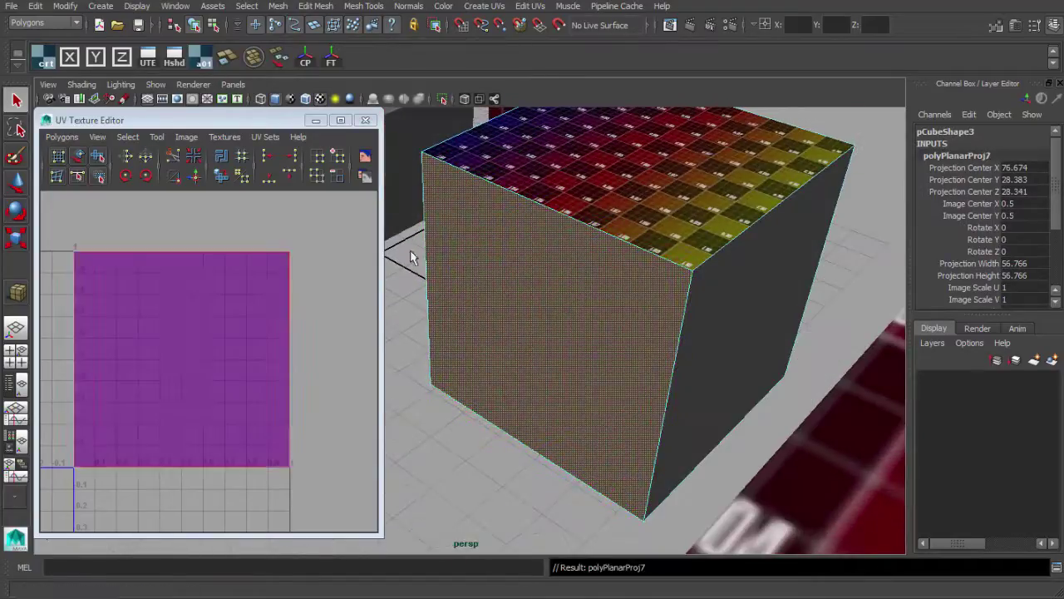
Select the front face again in face mode and reapply the planar projection along Z.
{"action": "left_click", "coordinate": [509, 342]}
{"action": "left_click", "coordinate": [465, 498]}
{"action": "right_click_drag", "start_coordinate": [546, 342], "coordinate": [604, 269]}
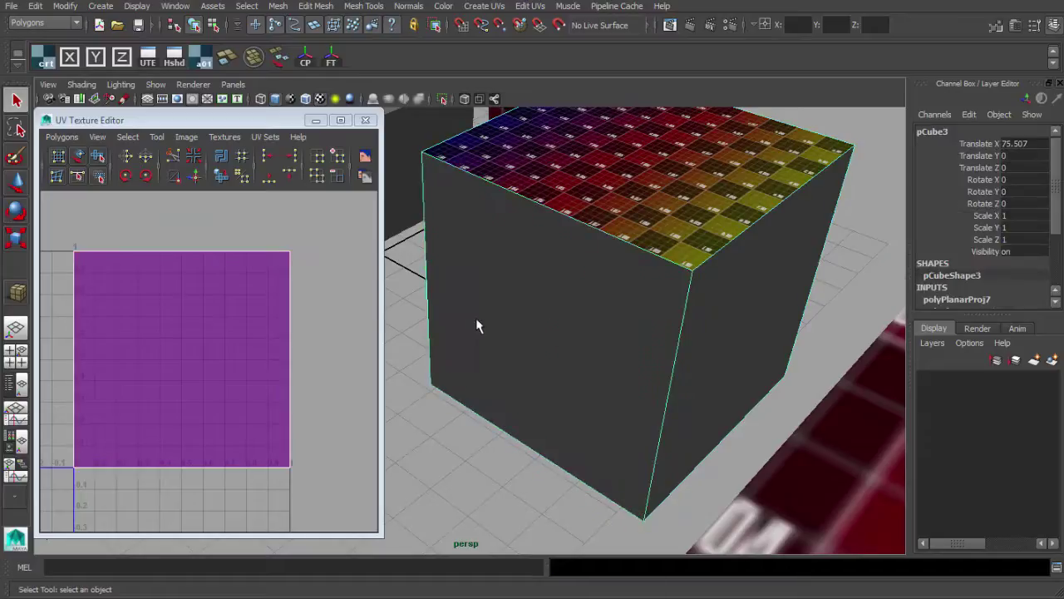
{"action": "scroll", "coordinate": [476, 318], "scroll_direction": "down", "scroll_amount": 3}
{"action": "middle_click_drag", "start_coordinate": [476, 318], "coordinate": [485, 361], "text": "alt"}
{"action": "left_click_drag", "start_coordinate": [485, 361], "coordinate": [517, 292], "text": "alt"}
{"action": "right_click_drag", "start_coordinate": [517, 295], "coordinate": [514, 353]}
{"action": "left_click", "coordinate": [497, 285]}
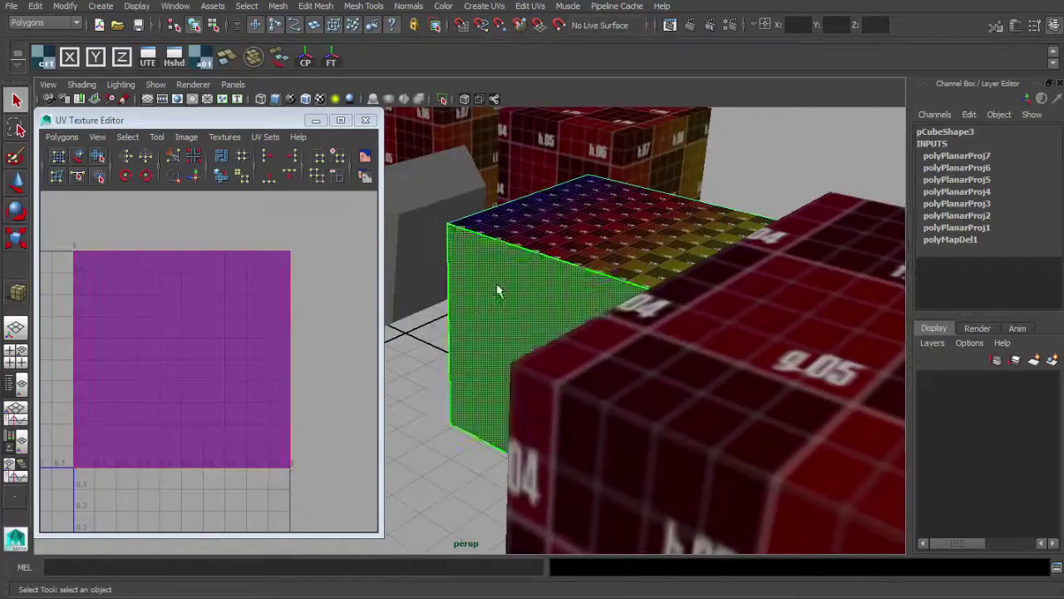
{"action": "left_click_drag", "start_coordinate": [497, 285], "coordinate": [538, 314], "text": "alt"}
{"action": "left_click", "coordinate": [122, 58]}
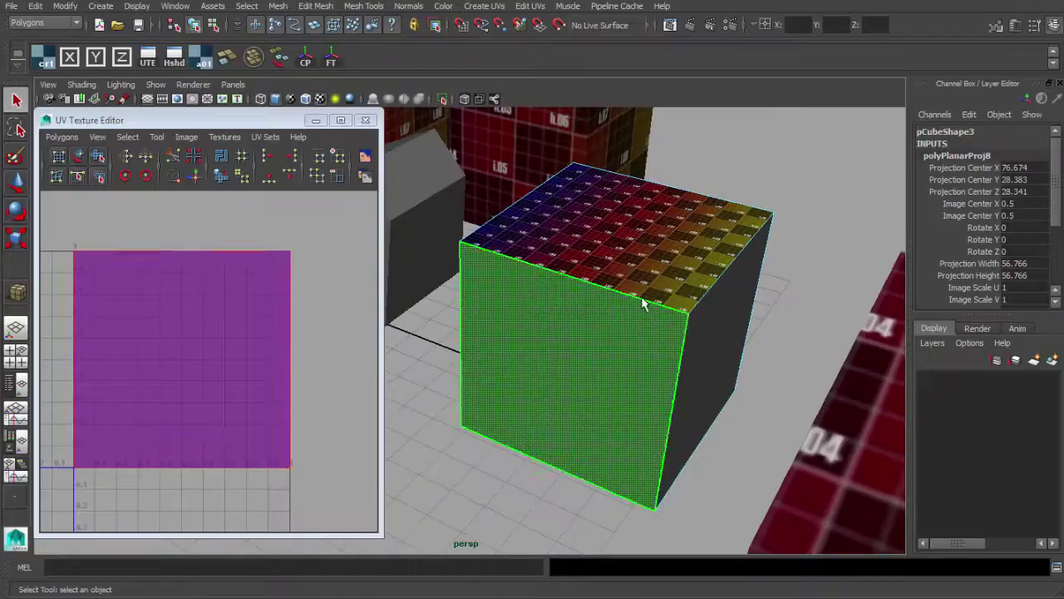
Switch back to the whole cube and assign the a01 checker shader to it.
{"action": "right_click_drag", "start_coordinate": [617, 281], "coordinate": [623, 252]}
{"action": "left_click", "coordinate": [621, 253]}
{"action": "left_click", "coordinate": [196, 60]}
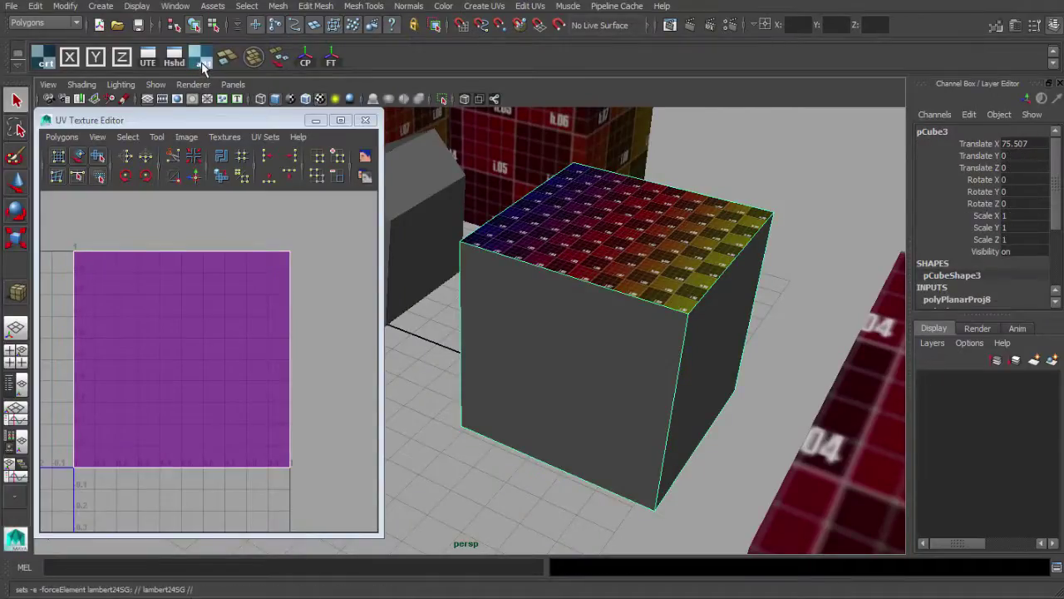
Select the side face farthest from the grey object and create its UVs with a planar projection along X.
{"action": "left_click_drag", "start_coordinate": [598, 249], "coordinate": [543, 311], "text": "alt"}
{"action": "left_click", "coordinate": [542, 314]}
{"action": "left_click", "coordinate": [70, 56]}
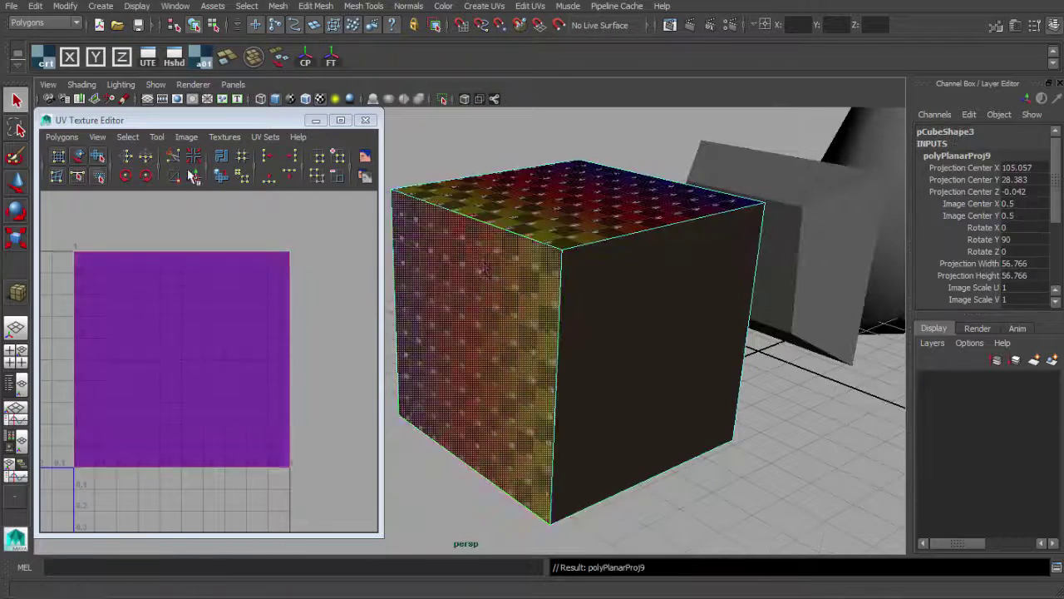
Select the cube's back face and try a planar projection along Y on it.
{"action": "left_click_drag", "start_coordinate": [548, 265], "coordinate": [582, 274], "text": "alt"}
{"action": "left_click", "coordinate": [666, 327]}
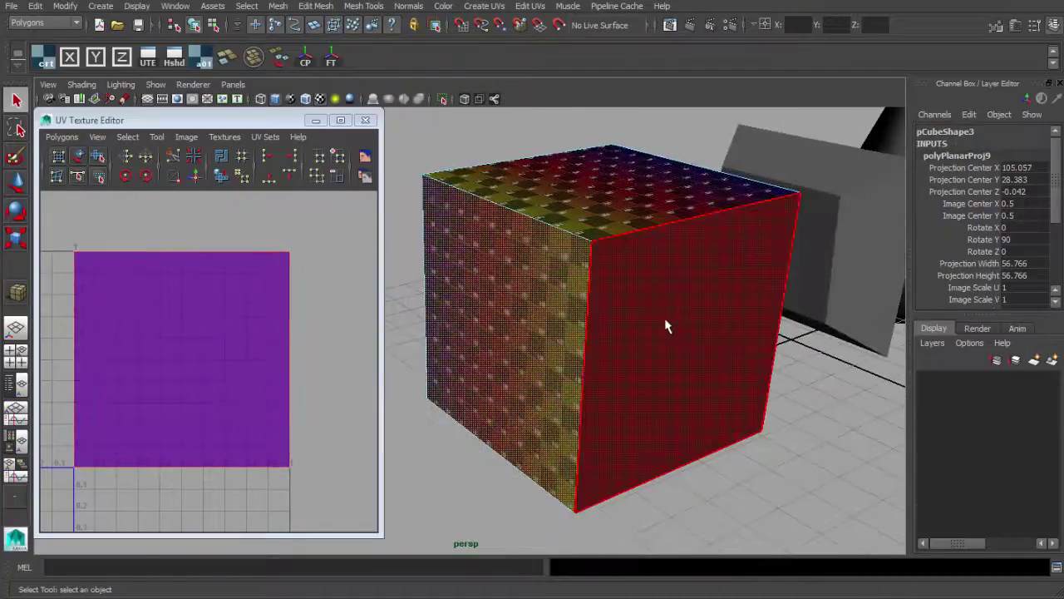
{"action": "left_click", "coordinate": [679, 314]}
{"action": "left_click_drag", "start_coordinate": [679, 314], "coordinate": [639, 353], "text": "alt"}
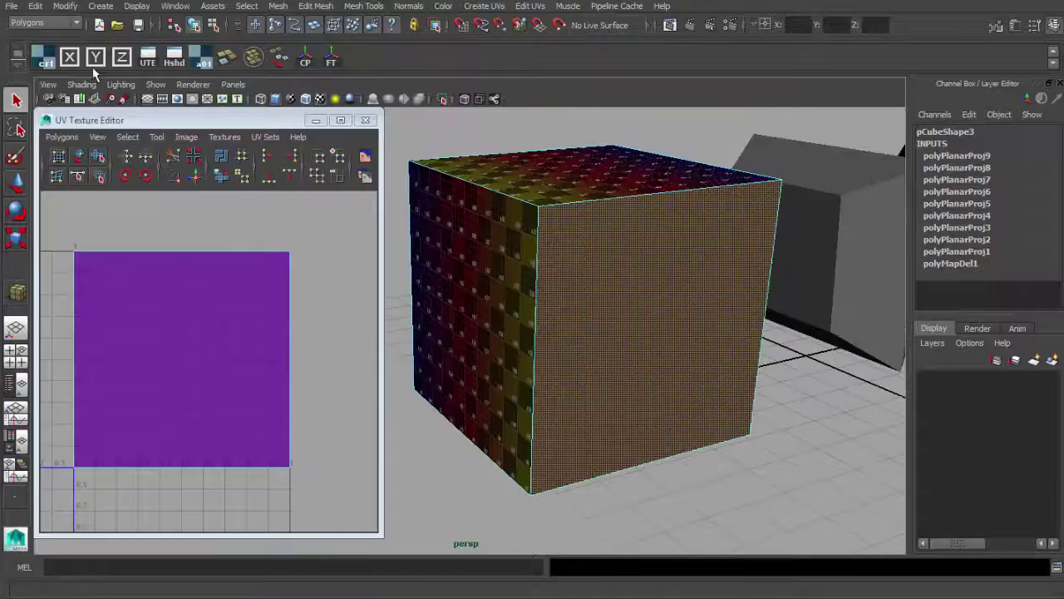
{"action": "left_click", "coordinate": [224, 159]}
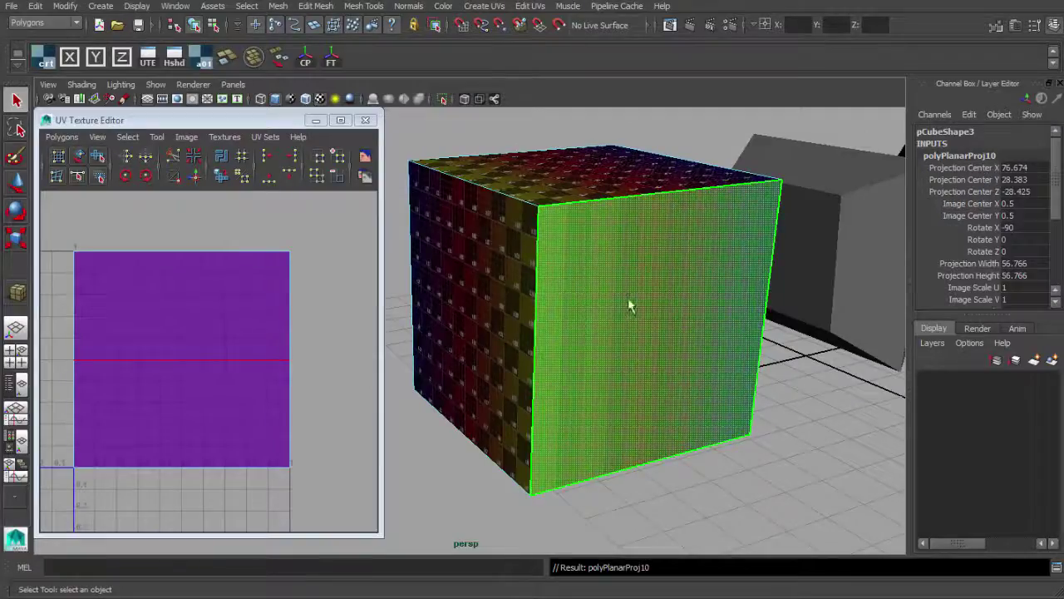
Reselect the back face, project its UVs along Z, and return to whole-object selection.
{"action": "left_click_drag", "start_coordinate": [630, 306], "coordinate": [588, 286], "text": "alt"}
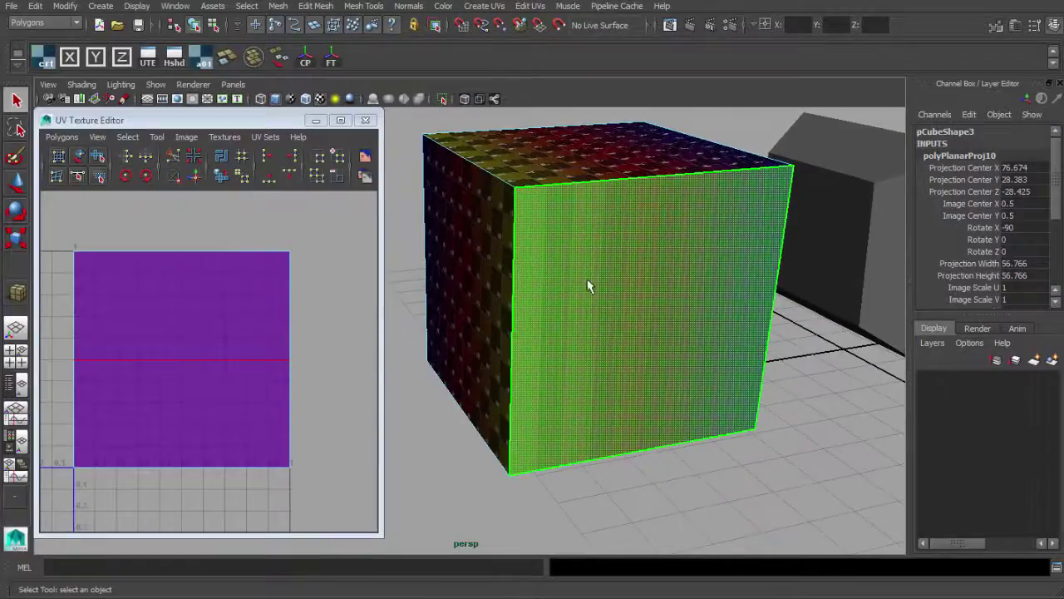
{"action": "left_click", "coordinate": [747, 491]}
{"action": "left_click", "coordinate": [633, 339]}
{"action": "left_click", "coordinate": [634, 342]}
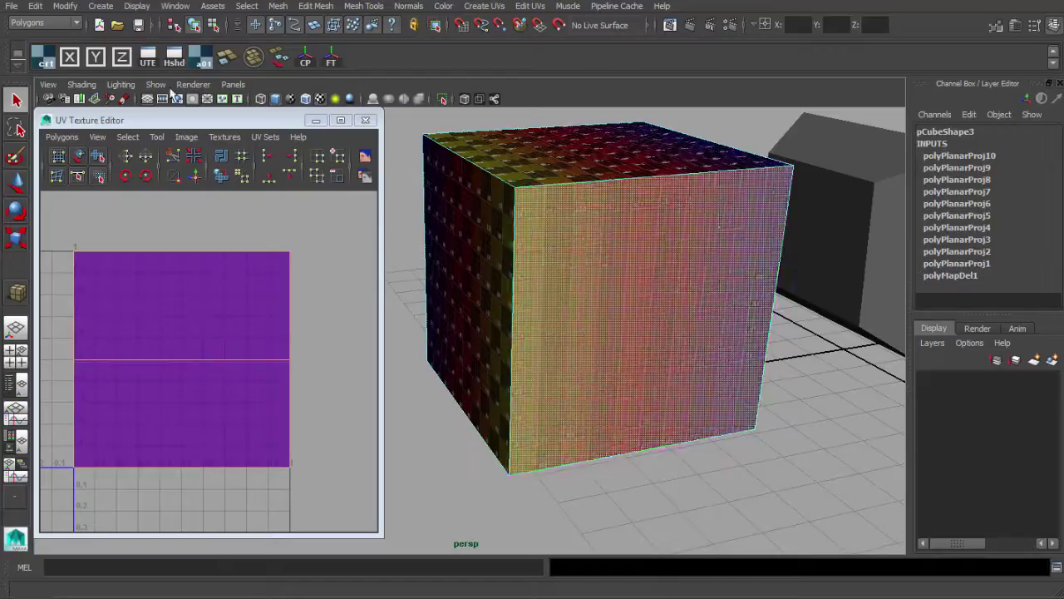
{"action": "left_click", "coordinate": [121, 58]}
{"action": "left_click", "coordinate": [595, 321]}
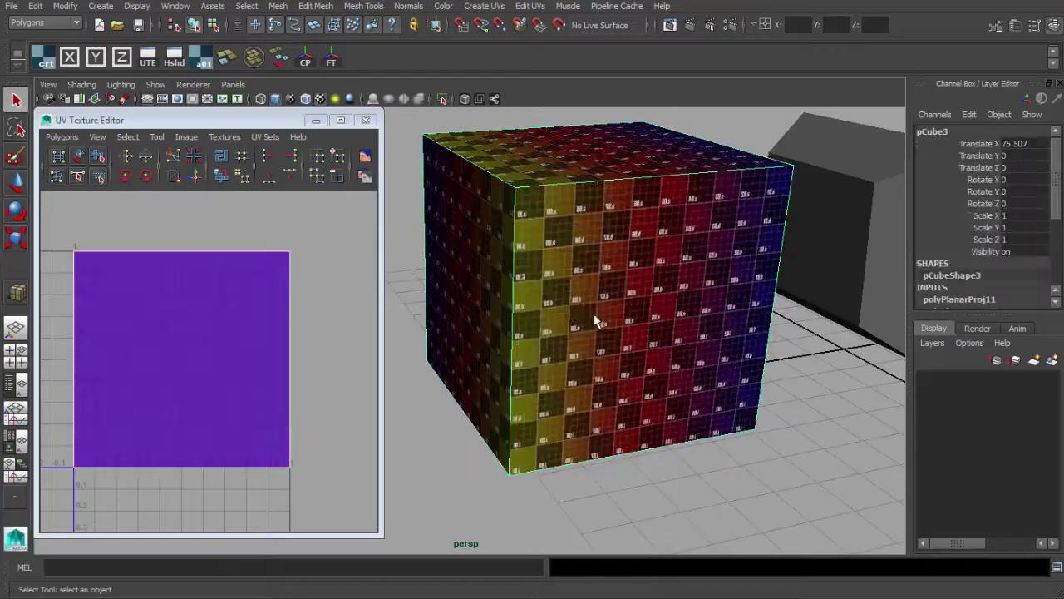
Select the striped side face, project its UVs along X, and switch back to object mode.
{"action": "left_click_drag", "start_coordinate": [559, 292], "coordinate": [599, 278], "text": "alt"}
{"action": "right_click_drag", "start_coordinate": [575, 285], "coordinate": [568, 331]}
{"action": "left_click", "coordinate": [568, 329]}
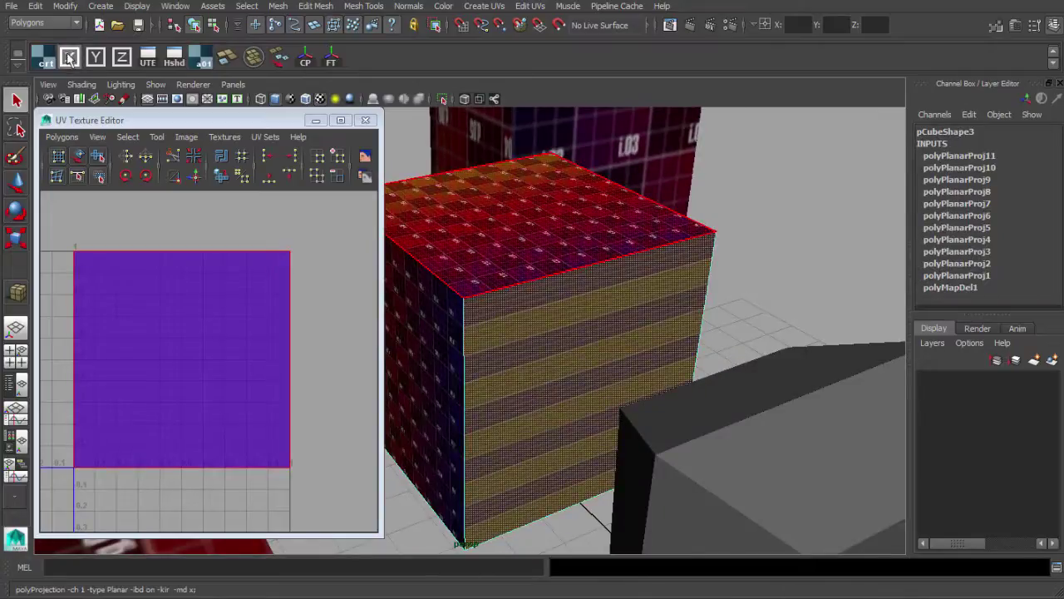
{"action": "left_click", "coordinate": [69, 57]}
{"action": "key", "text": "F8"}
Select the checkered cube's top face and apply a planar mapping fitted to the bounding box and projected from the Y axis.
{"action": "left_click_drag", "start_coordinate": [593, 237], "coordinate": [681, 279], "text": "alt"}
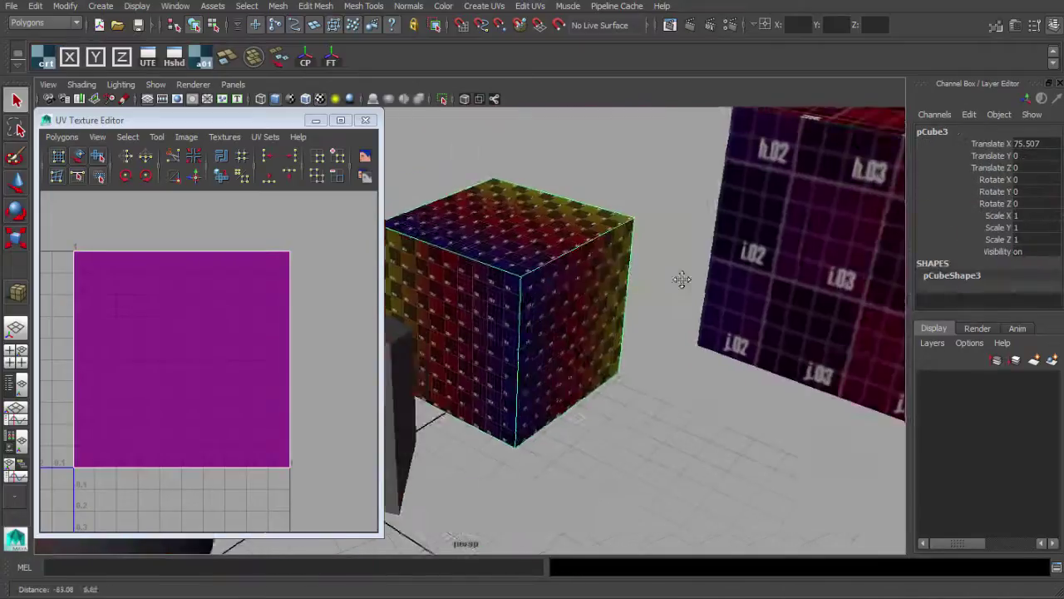
{"action": "middle_click_drag", "start_coordinate": [681, 279], "coordinate": [744, 301], "text": "alt"}
{"action": "right_click_drag", "start_coordinate": [630, 278], "coordinate": [729, 294], "text": "alt"}
{"action": "left_click_drag", "start_coordinate": [729, 294], "coordinate": [700, 309], "text": "alt"}
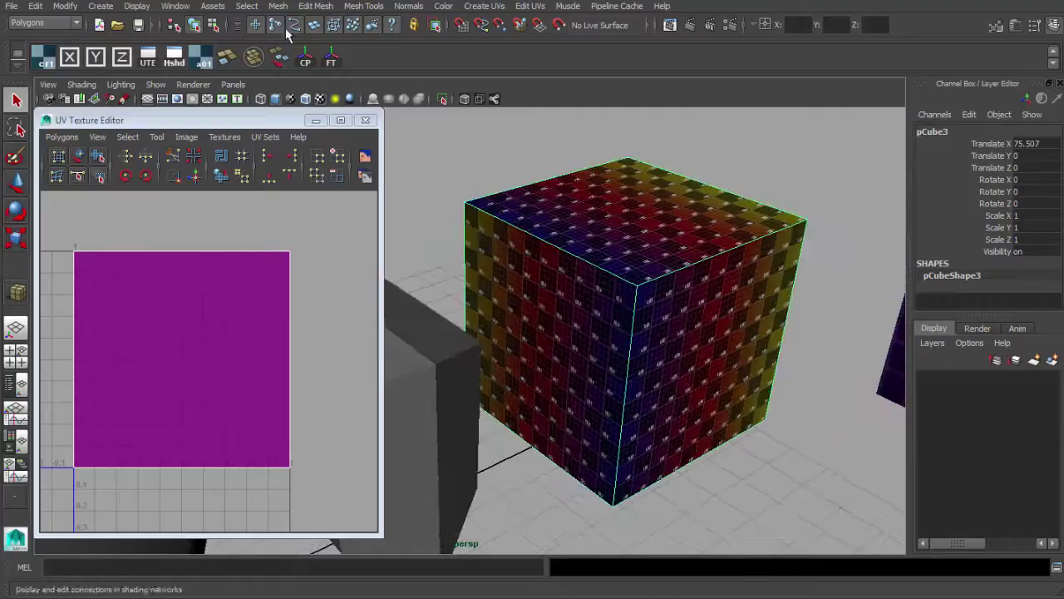
{"action": "left_click", "coordinate": [489, 10]}
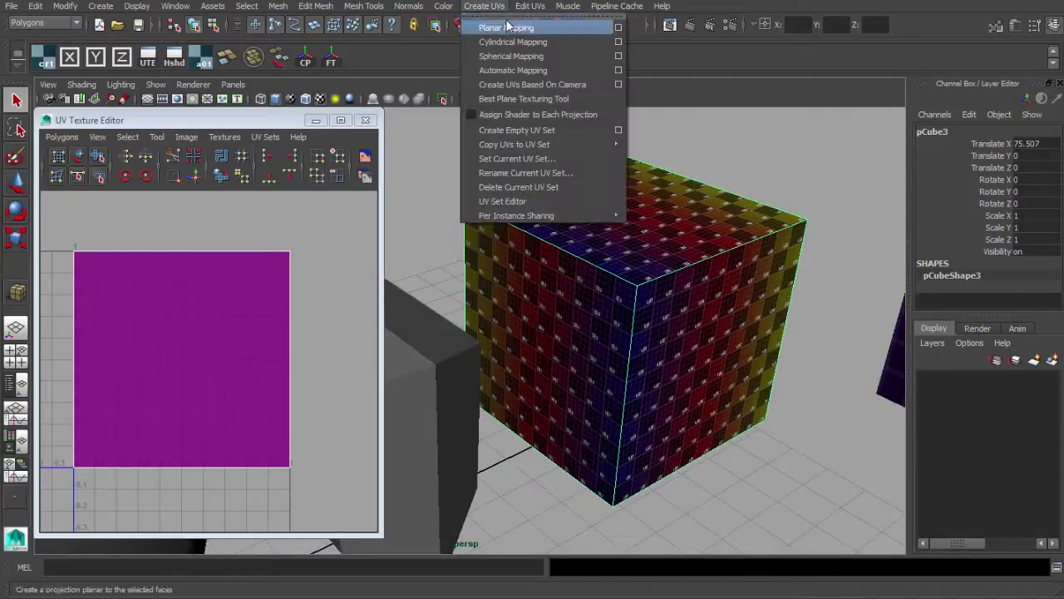
{"action": "left_click", "coordinate": [617, 27]}
{"action": "left_click_drag", "start_coordinate": [623, 12], "coordinate": [298, 19]}
{"action": "middle_click_drag", "start_coordinate": [621, 247], "coordinate": [668, 275], "text": "alt"}
{"action": "key", "text": "F11"}
{"action": "left_click", "coordinate": [652, 258]}
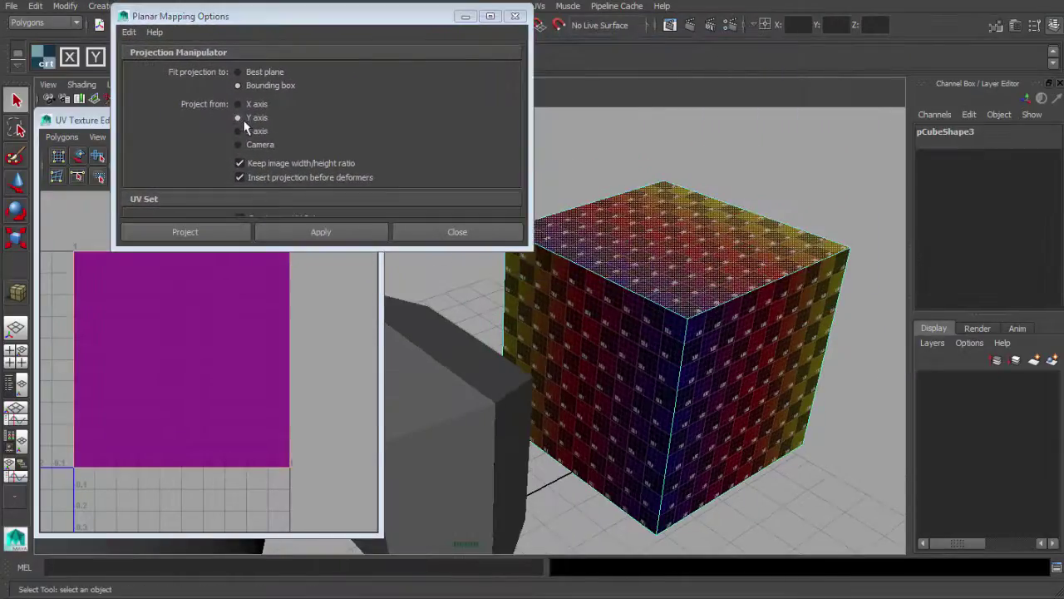
{"action": "left_click", "coordinate": [307, 235]}
{"action": "middle_click_drag", "start_coordinate": [614, 248], "coordinate": [638, 252], "text": "alt"}
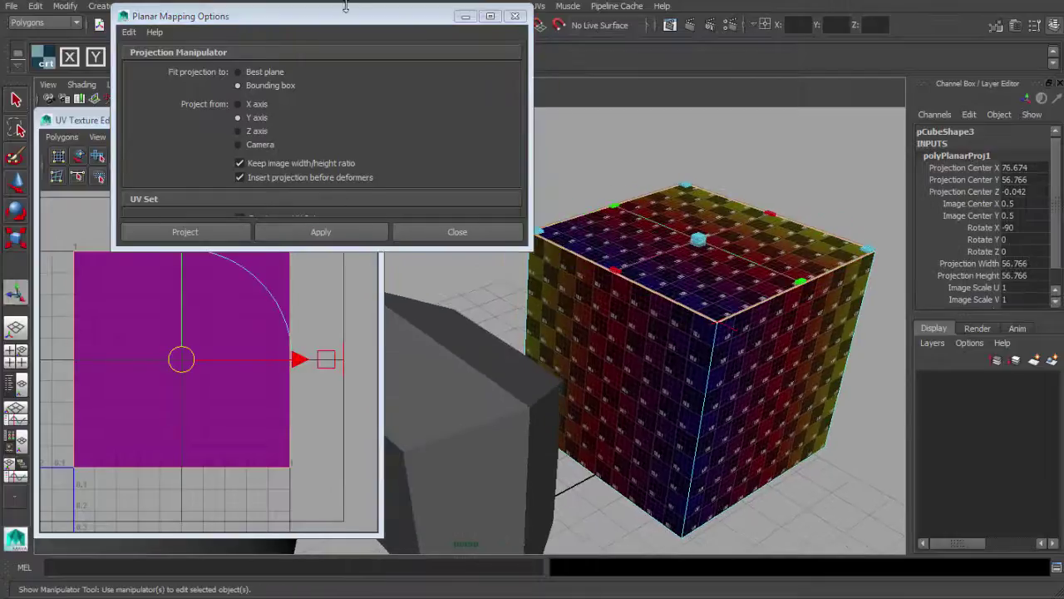
Review the fit and projection-axis settings in the planar mapping options, reopen them once more, and close them.
{"action": "left_click_drag", "start_coordinate": [345, 7], "coordinate": [396, 15]}
{"action": "left_click_drag", "start_coordinate": [648, 278], "coordinate": [671, 293], "text": "alt"}
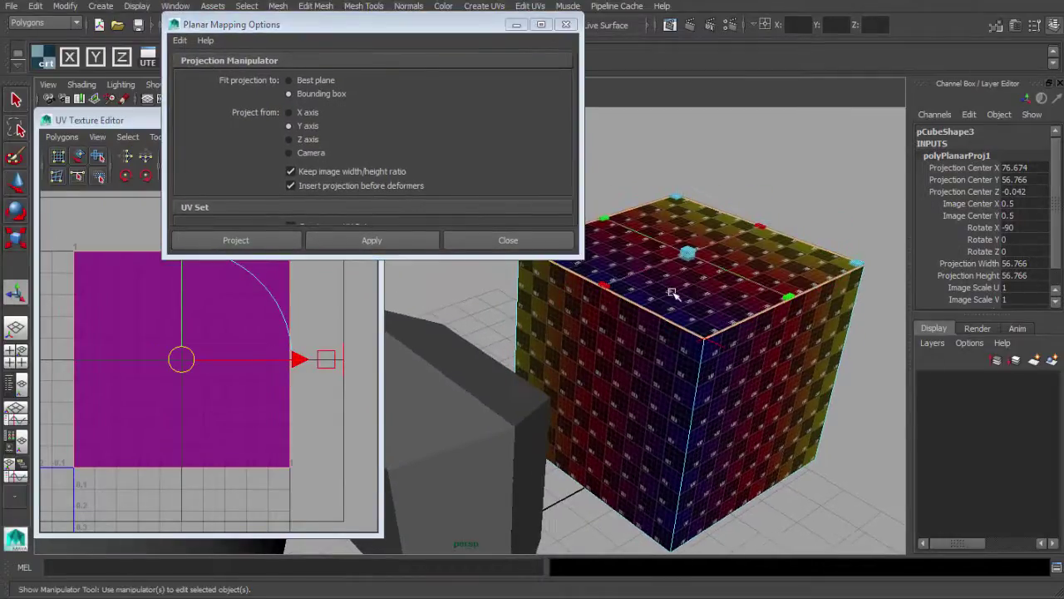
{"action": "left_click_drag", "start_coordinate": [404, 29], "coordinate": [365, 81]}
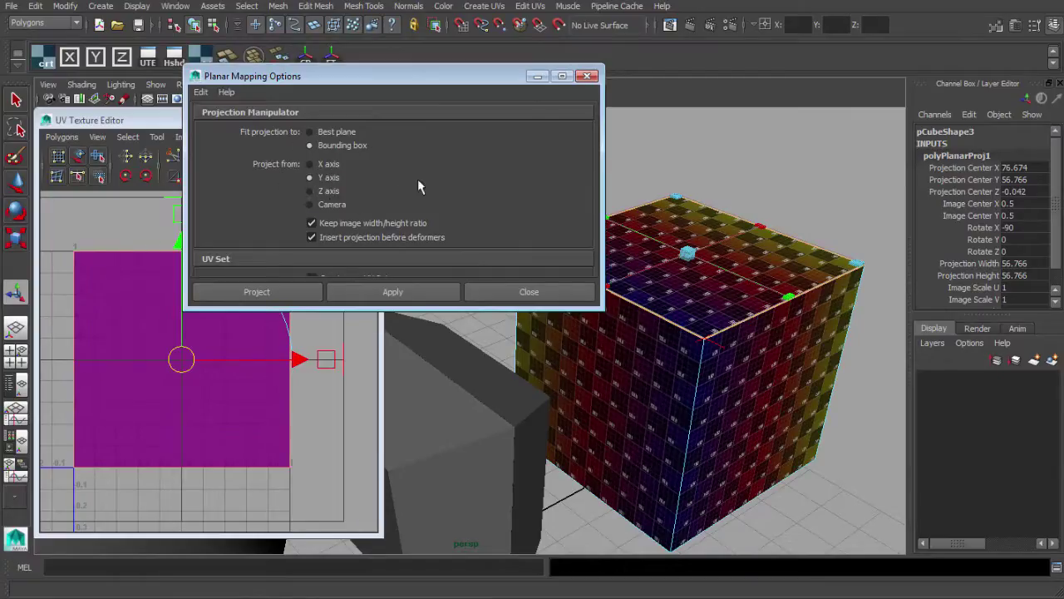
{"action": "left_click_drag", "start_coordinate": [357, 80], "coordinate": [389, 87]}
{"action": "left_click", "coordinate": [619, 83]}
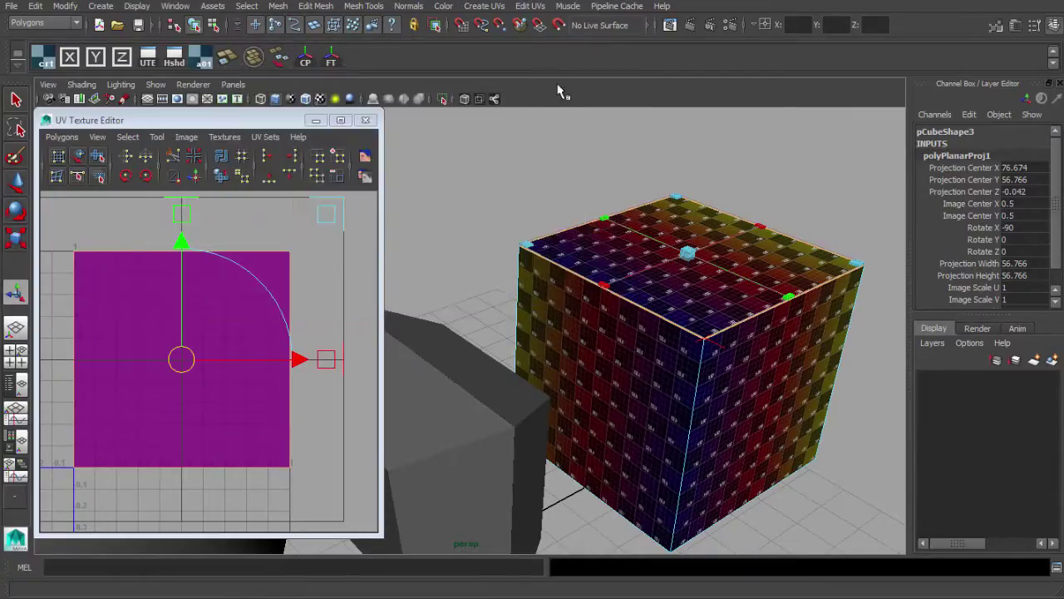
{"action": "left_click", "coordinate": [467, 7]}
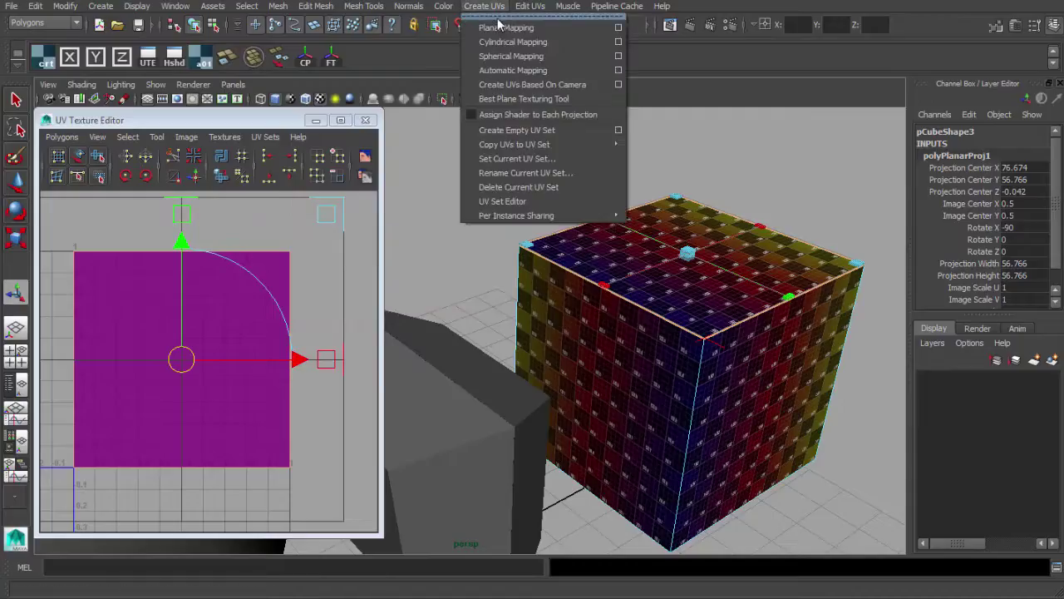
{"action": "left_click", "coordinate": [618, 26]}
{"action": "left_click_drag", "start_coordinate": [446, 89], "coordinate": [473, 68]}
{"action": "left_click", "coordinate": [643, 63]}
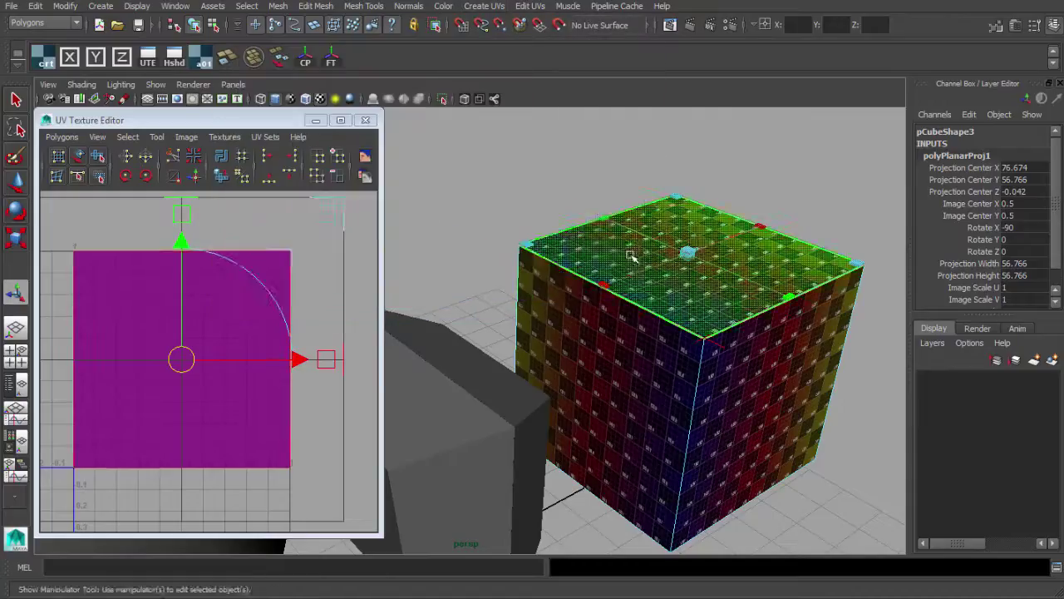
Return the cube to whole-object selection, freeze its transformations, and activate the Move tool.
{"action": "key", "text": "q"}
{"action": "right_click_drag", "start_coordinate": [632, 253], "coordinate": [651, 251]}
{"action": "scroll", "coordinate": [647, 289], "scroll_direction": "down", "scroll_amount": 3}
{"action": "middle_click_drag", "start_coordinate": [646, 290], "coordinate": [626, 254], "text": "alt"}
{"action": "left_click_drag", "start_coordinate": [627, 254], "coordinate": [557, 262], "text": "alt"}
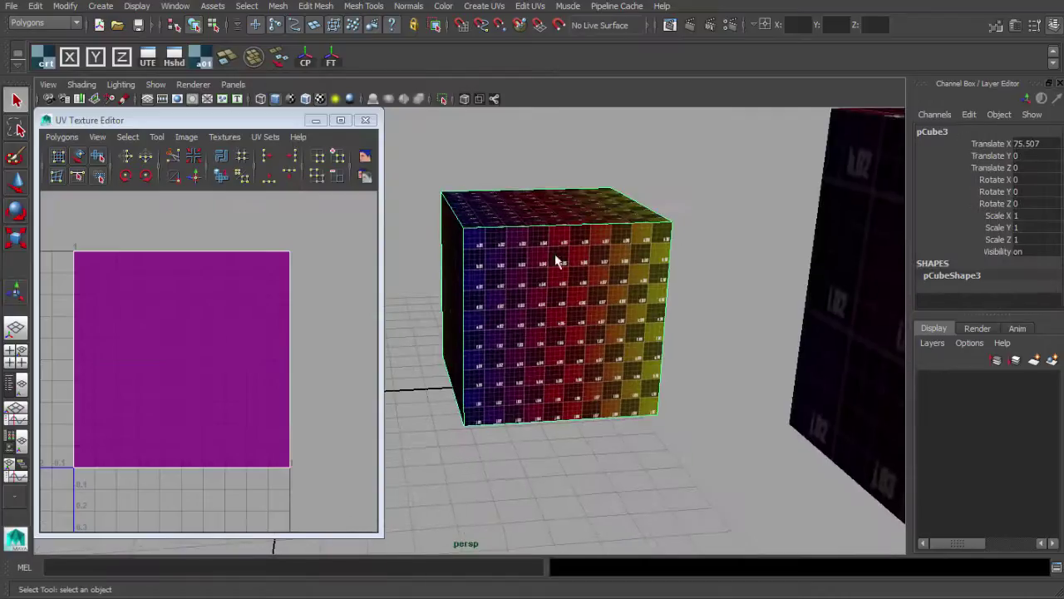
{"action": "left_click", "coordinate": [336, 58]}
{"action": "key", "text": "w"}
Examine the mapped cube from several sides alongside the neighbouring objects, and clear the selection.
{"action": "middle_click_drag", "start_coordinate": [600, 250], "coordinate": [637, 258], "text": "alt"}
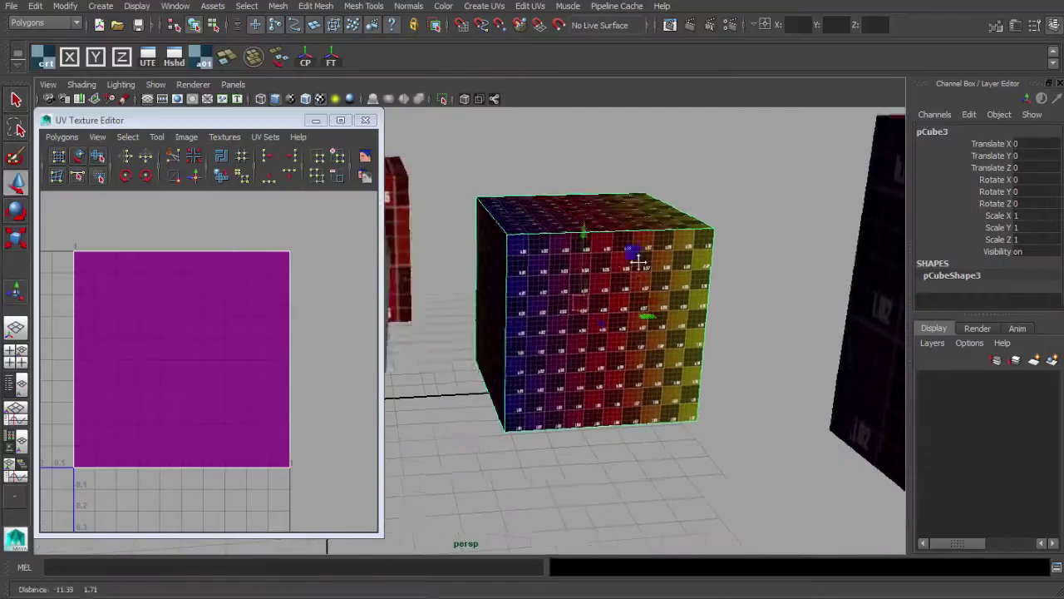
{"action": "left_click_drag", "start_coordinate": [636, 258], "coordinate": [572, 274], "text": "alt"}
{"action": "middle_click_drag", "start_coordinate": [572, 274], "coordinate": [625, 253], "text": "alt"}
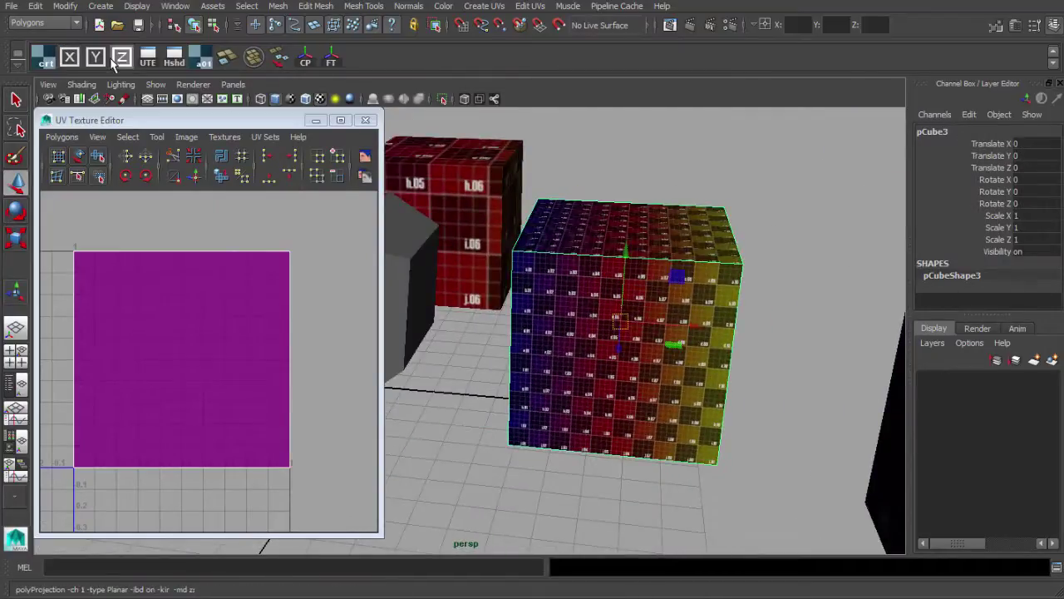
{"action": "left_click_drag", "start_coordinate": [594, 279], "coordinate": [705, 332], "text": "alt"}
{"action": "right_click_drag", "start_coordinate": [705, 332], "coordinate": [574, 316], "text": "alt"}
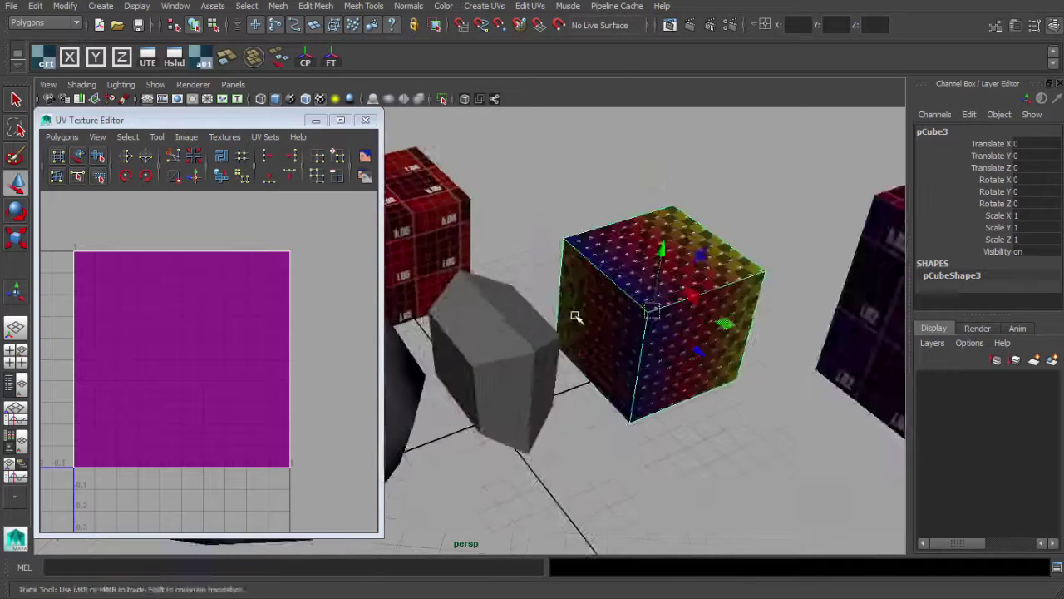
{"action": "left_click_drag", "start_coordinate": [575, 316], "coordinate": [511, 311], "text": "alt"}
{"action": "middle_click_drag", "start_coordinate": [510, 311], "coordinate": [664, 238], "text": "alt"}
{"action": "left_click_drag", "start_coordinate": [662, 238], "coordinate": [632, 361], "text": "alt"}
{"action": "right_click_drag", "start_coordinate": [632, 361], "coordinate": [532, 339], "text": "alt"}
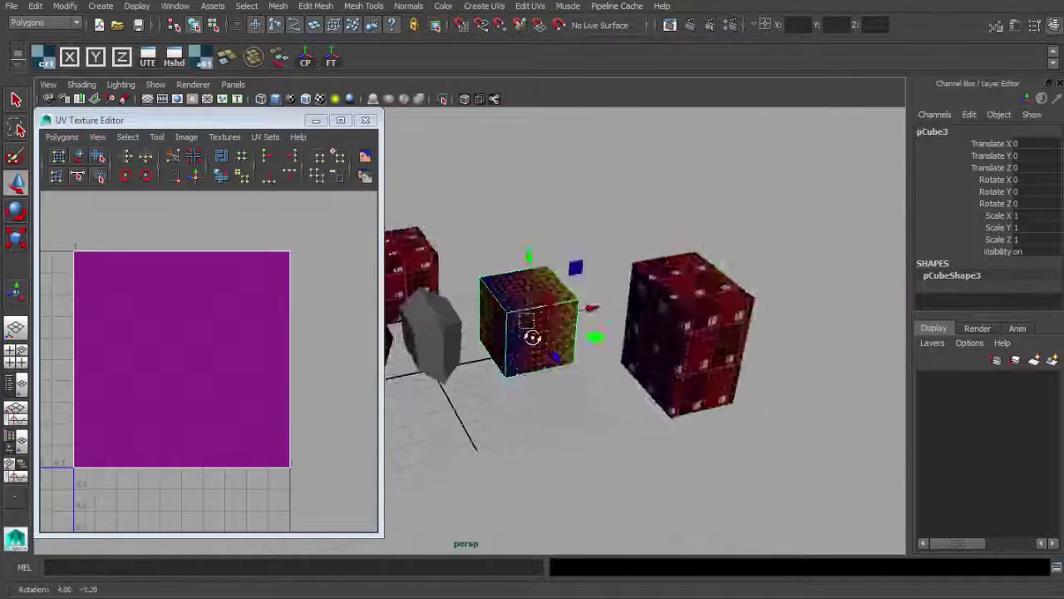
{"action": "left_click_drag", "start_coordinate": [532, 339], "coordinate": [470, 338], "text": "alt"}
{"action": "middle_click_drag", "start_coordinate": [470, 338], "coordinate": [624, 298], "text": "alt"}
{"action": "right_click_drag", "start_coordinate": [624, 298], "coordinate": [587, 301], "text": "alt"}
{"action": "left_click_drag", "start_coordinate": [587, 301], "coordinate": [703, 292], "text": "alt"}
{"action": "left_click", "coordinate": [773, 238]}
{"action": "left_click_drag", "start_coordinate": [772, 237], "coordinate": [752, 259], "text": "alt"}
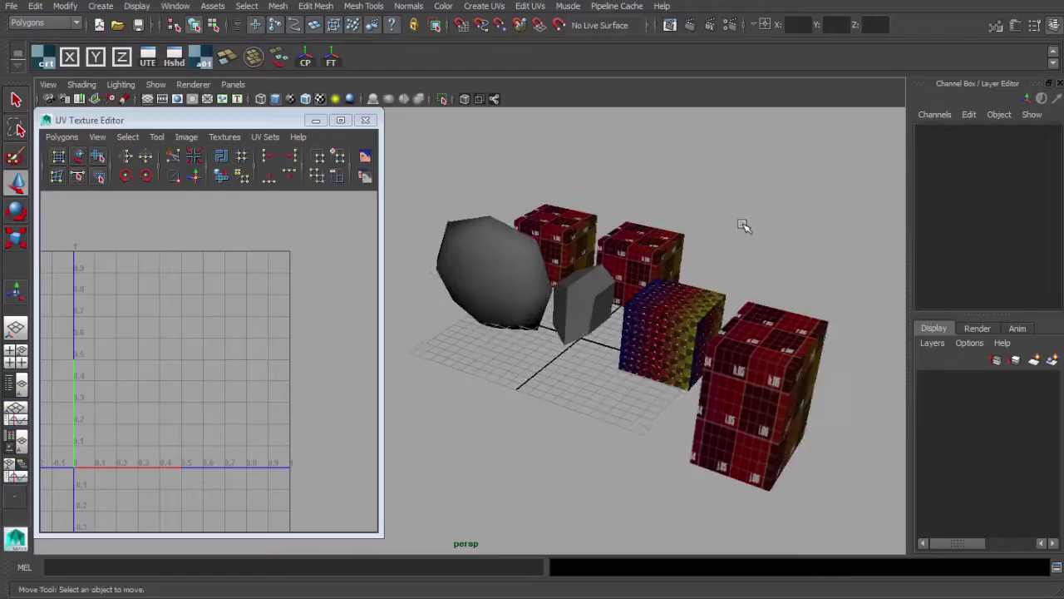